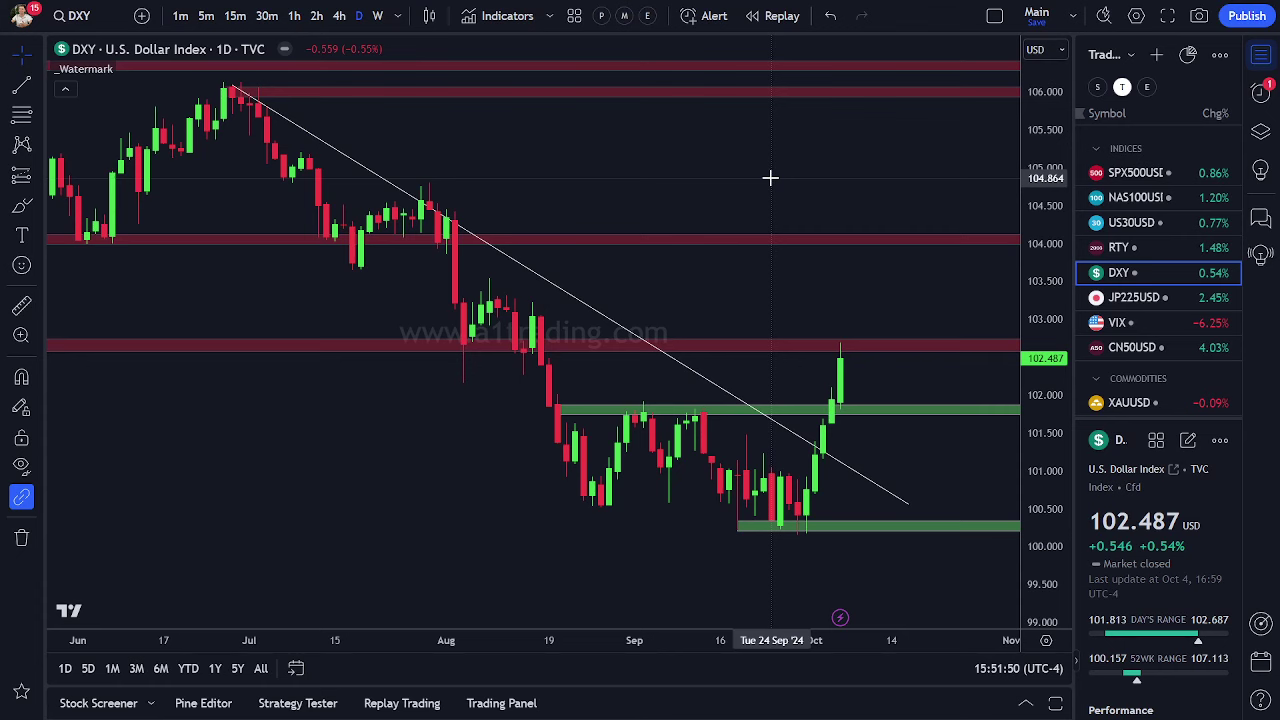
- Pan the DXY daily chart slightly left and down
drag(770, 178, 751, 174)
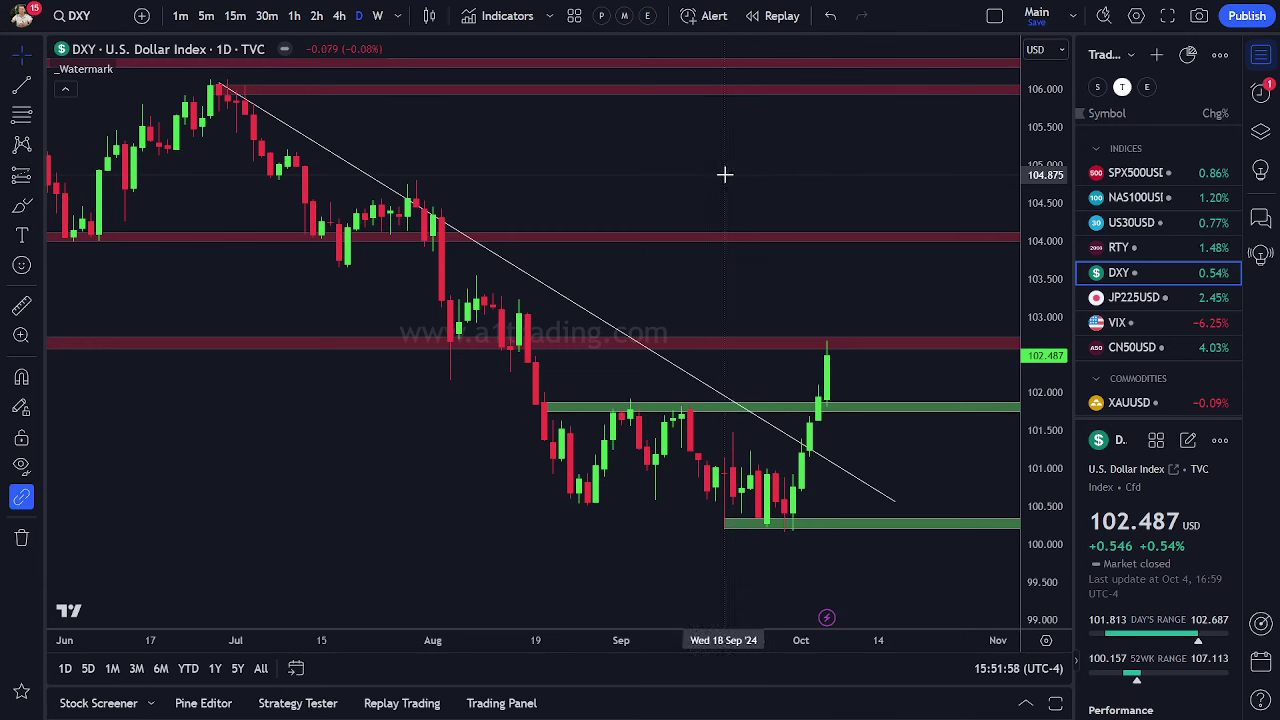
drag(702, 193, 663, 189)
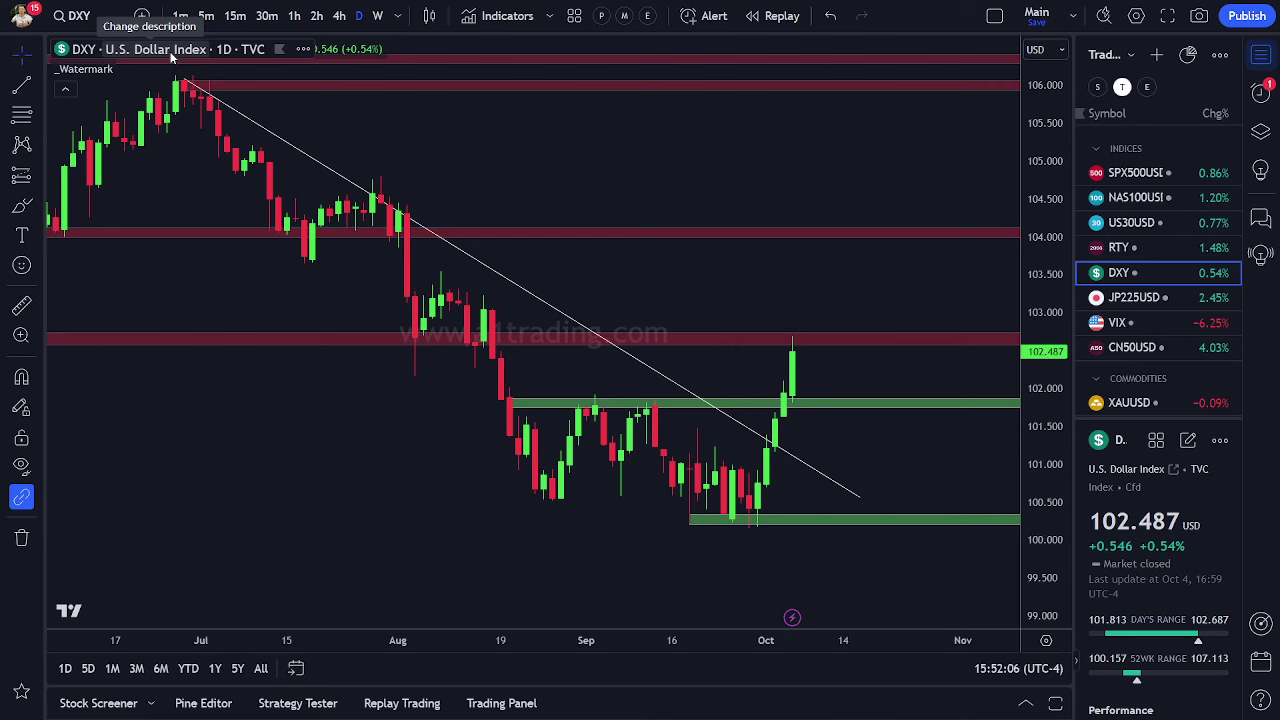
drag(633, 162, 637, 166)
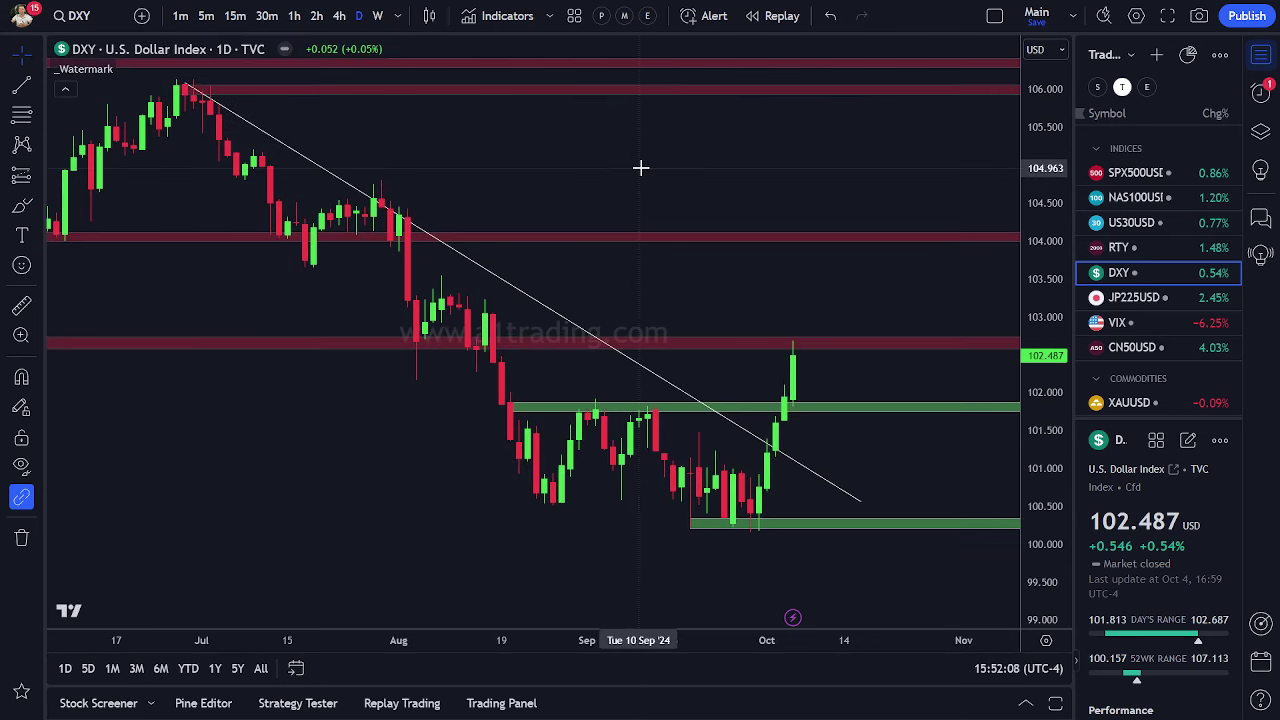
- Draw green arrows at the SPX500USD and XAUUSD quotes and at the latest DXY candle
drag(957, 178, 1082, 186)
drag(962, 393, 1072, 416)
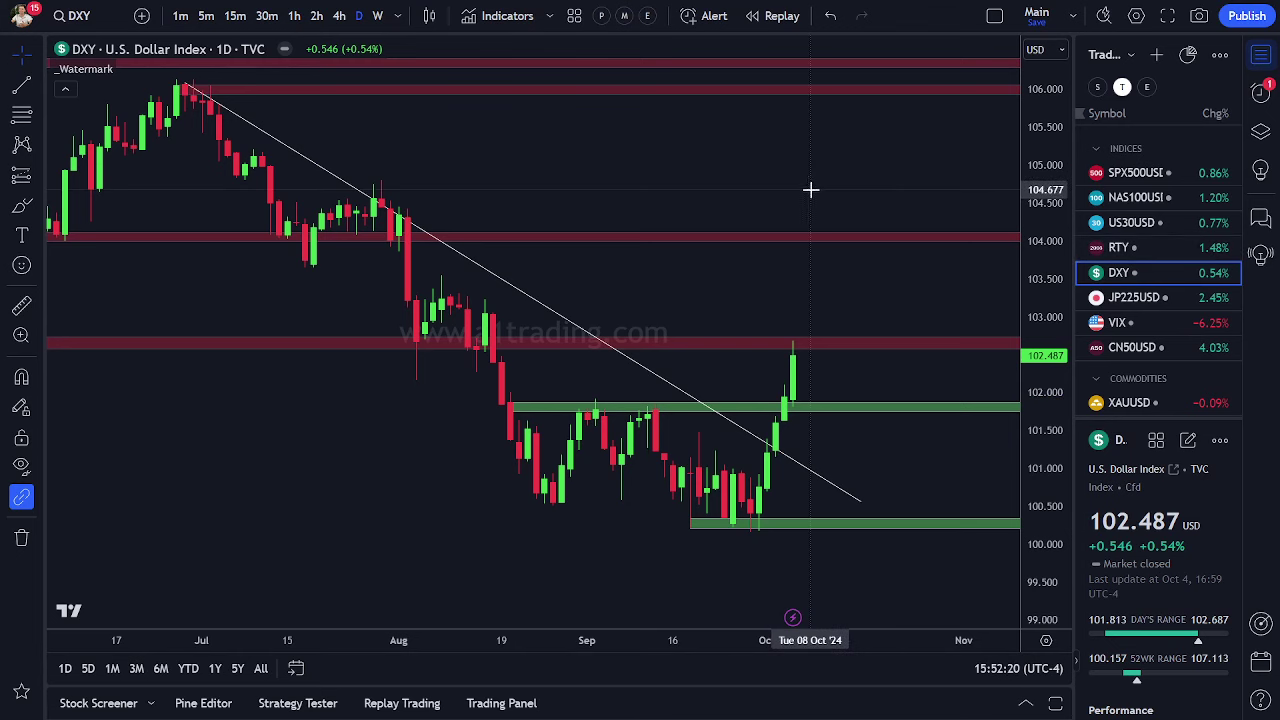
drag(814, 191, 809, 189)
mouse_move(930, 266)
mouse_down()
mouse_move(814, 327)
mouse_move(845, 321)
mouse_up()
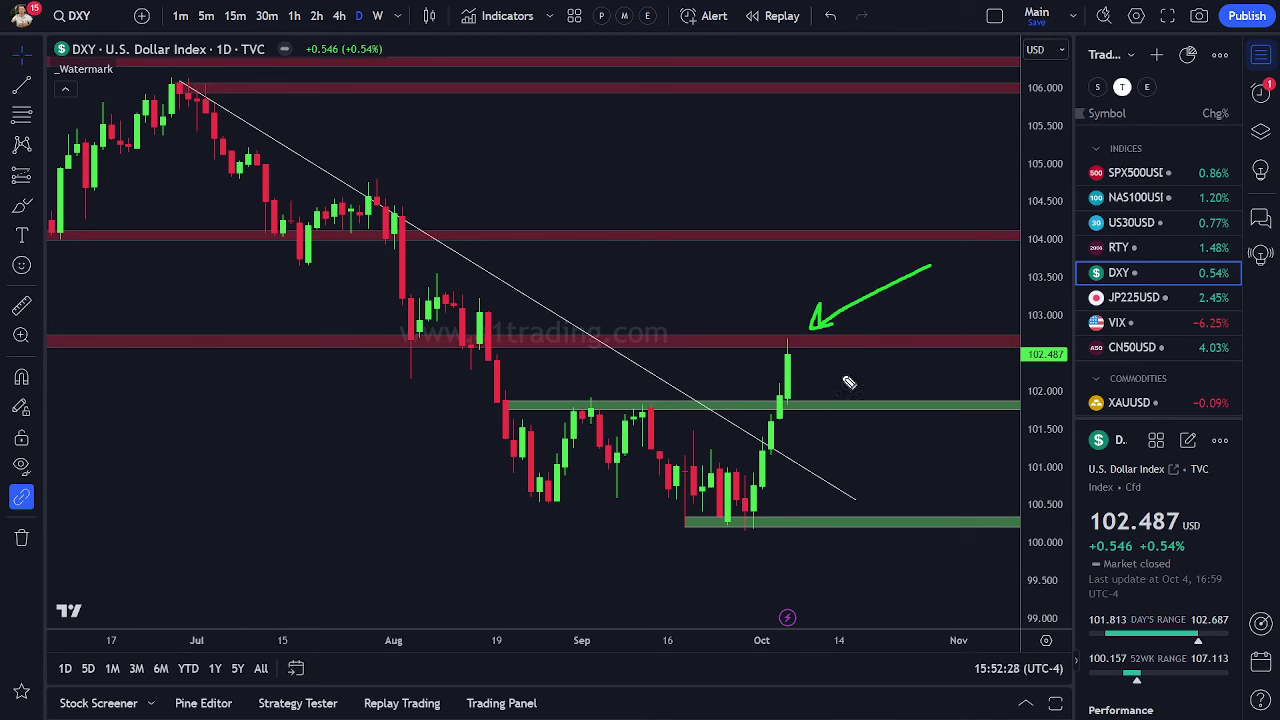
- Circle the last DXY candles and compress the price scale to 98.5–106.5
mouse_move(806, 337)
mouse_down()
mouse_move(814, 374)
mouse_move(806, 336)
mouse_up()
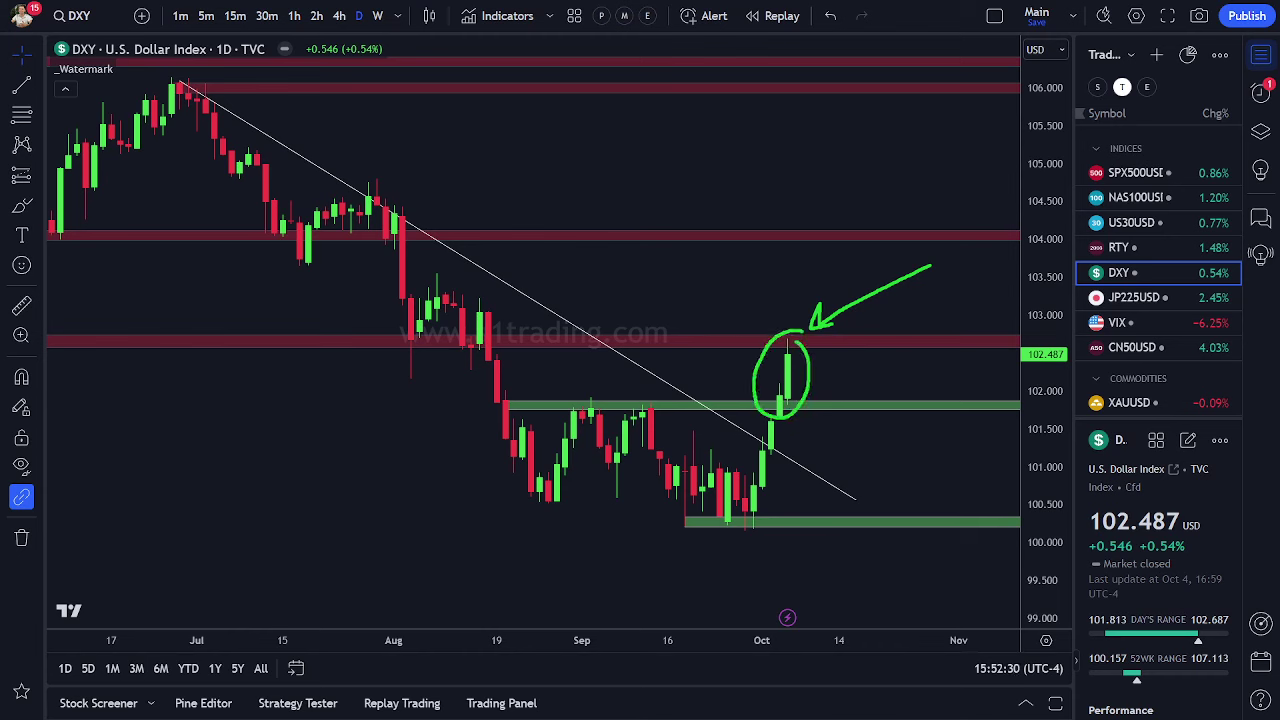
mouse_move(823, 274)
mouse_down()
mouse_move(806, 266)
mouse_move(822, 265)
mouse_up()
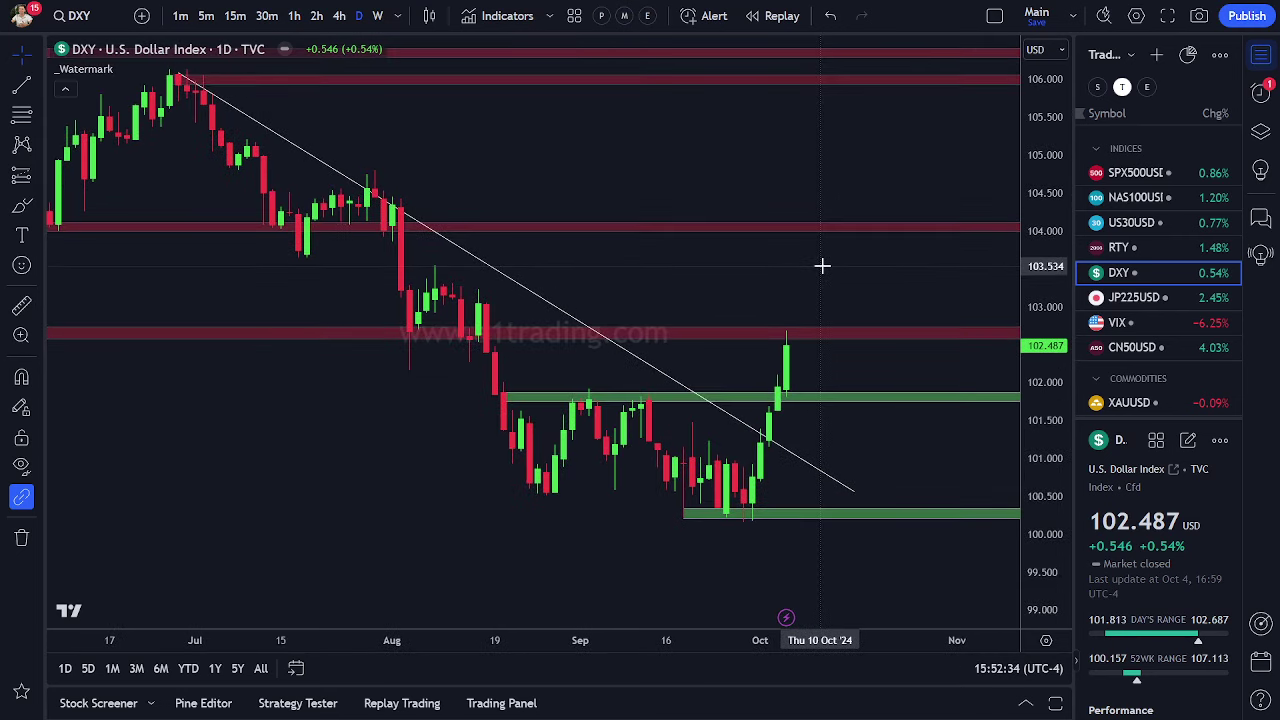
drag(823, 266, 828, 267)
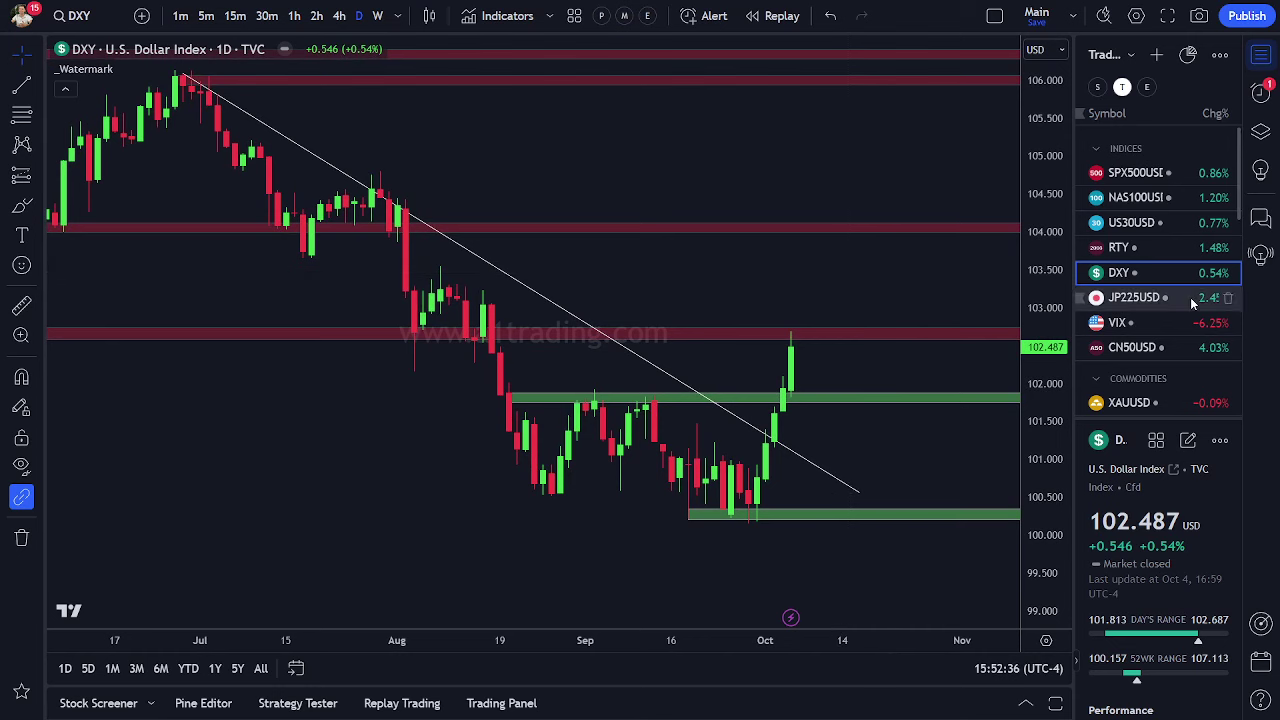
scroll(801, 273, down, 2)
scroll(817, 269, down, 1)
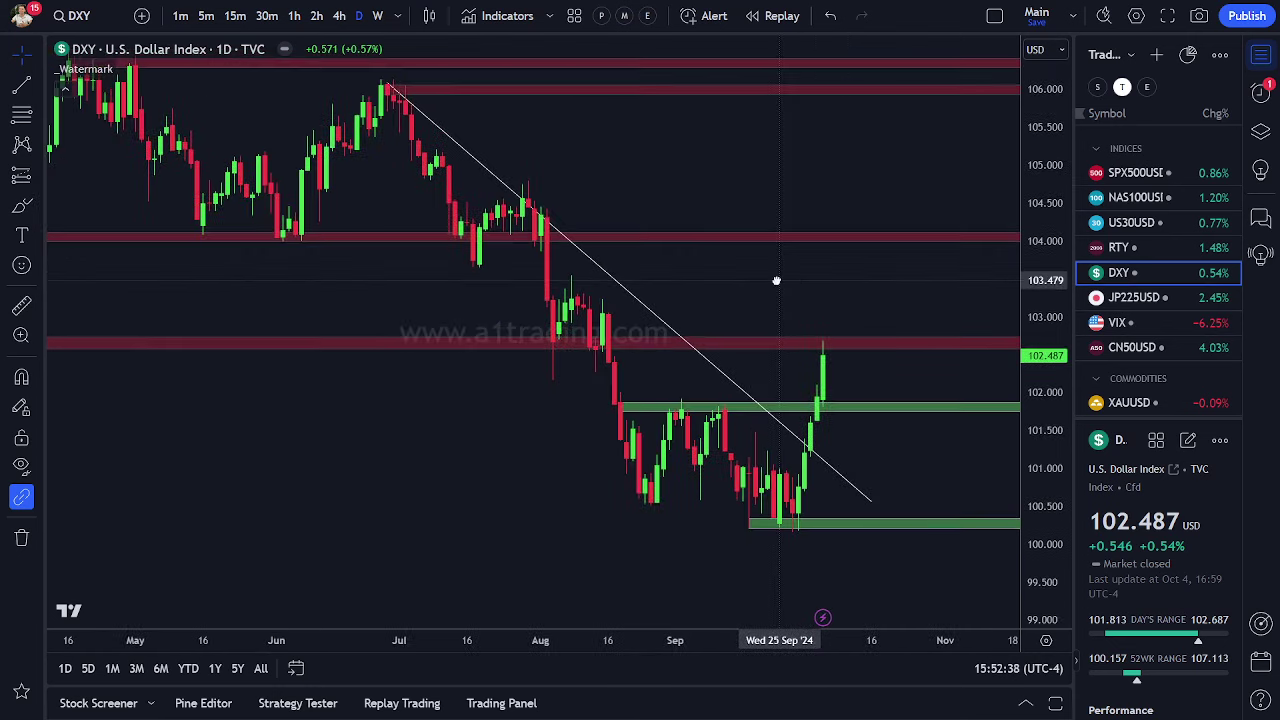
drag(1030, 275, 1030, 305)
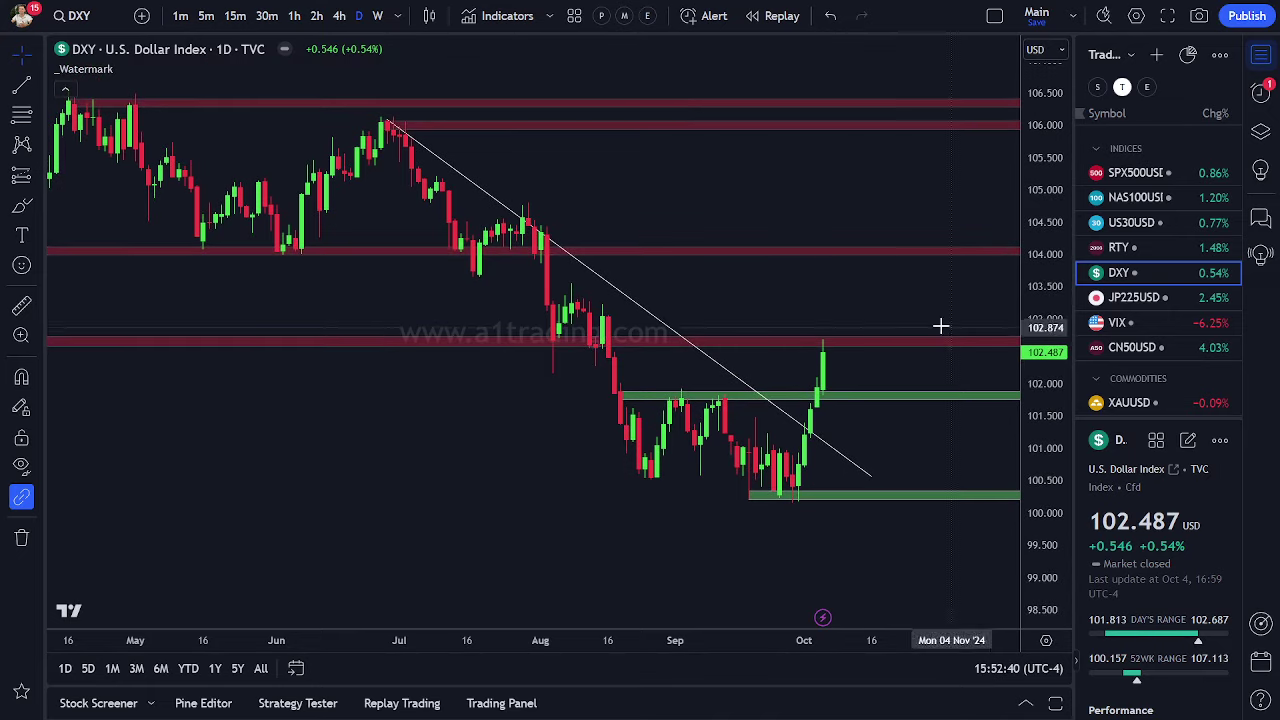
scroll(866, 303, up, 2)
- Frame June to November, trace the July-high downtrend and arrow the breakout candles
drag(800, 286, 766, 289)
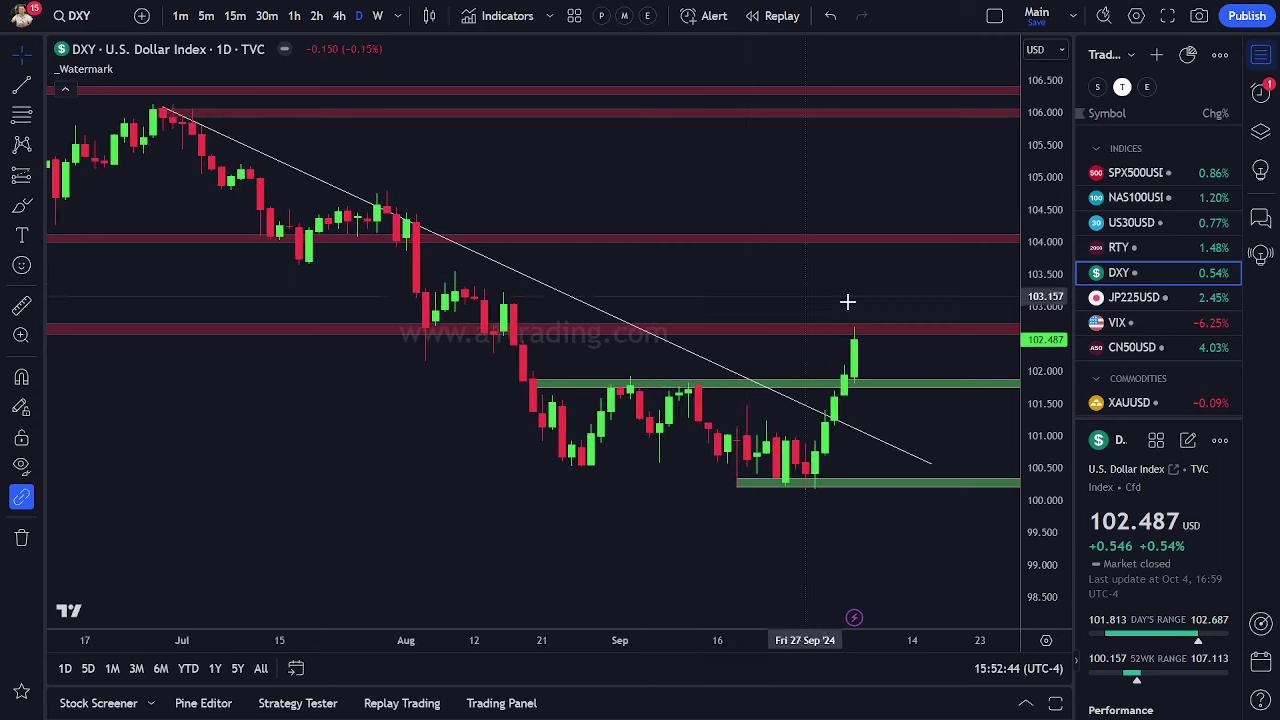
drag(1057, 347, 1057, 336)
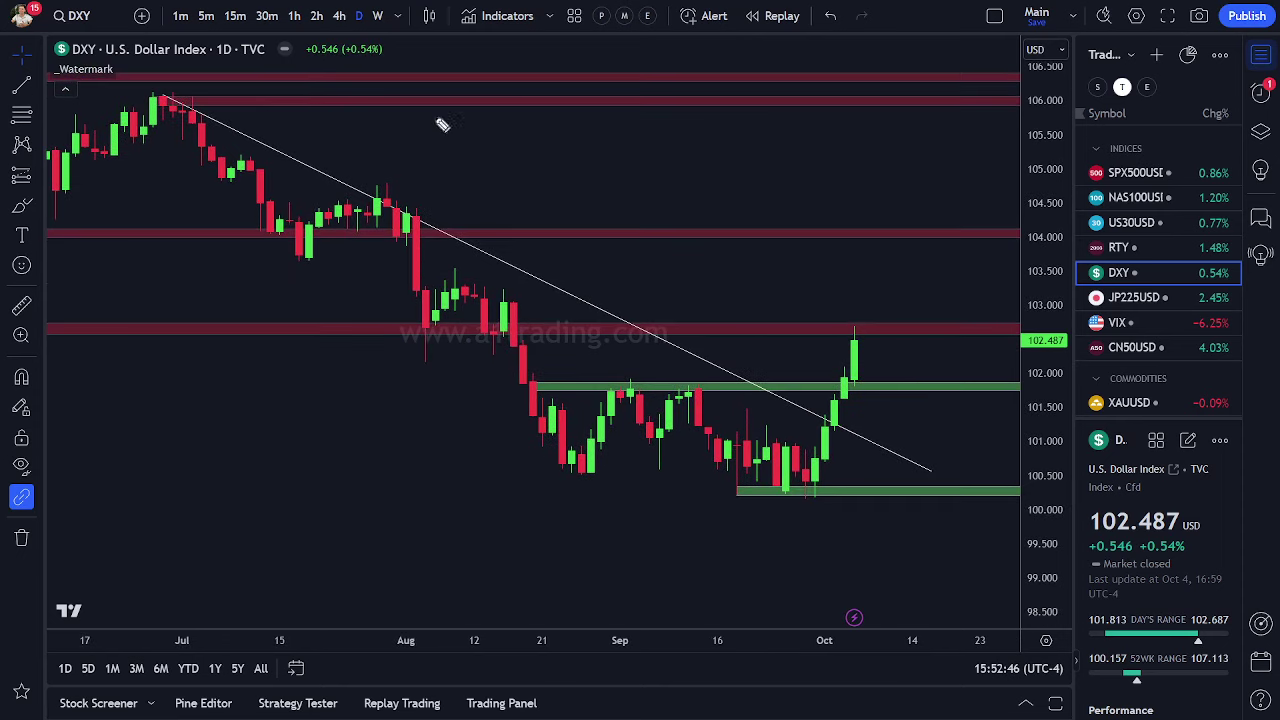
drag(152, 112, 888, 514)
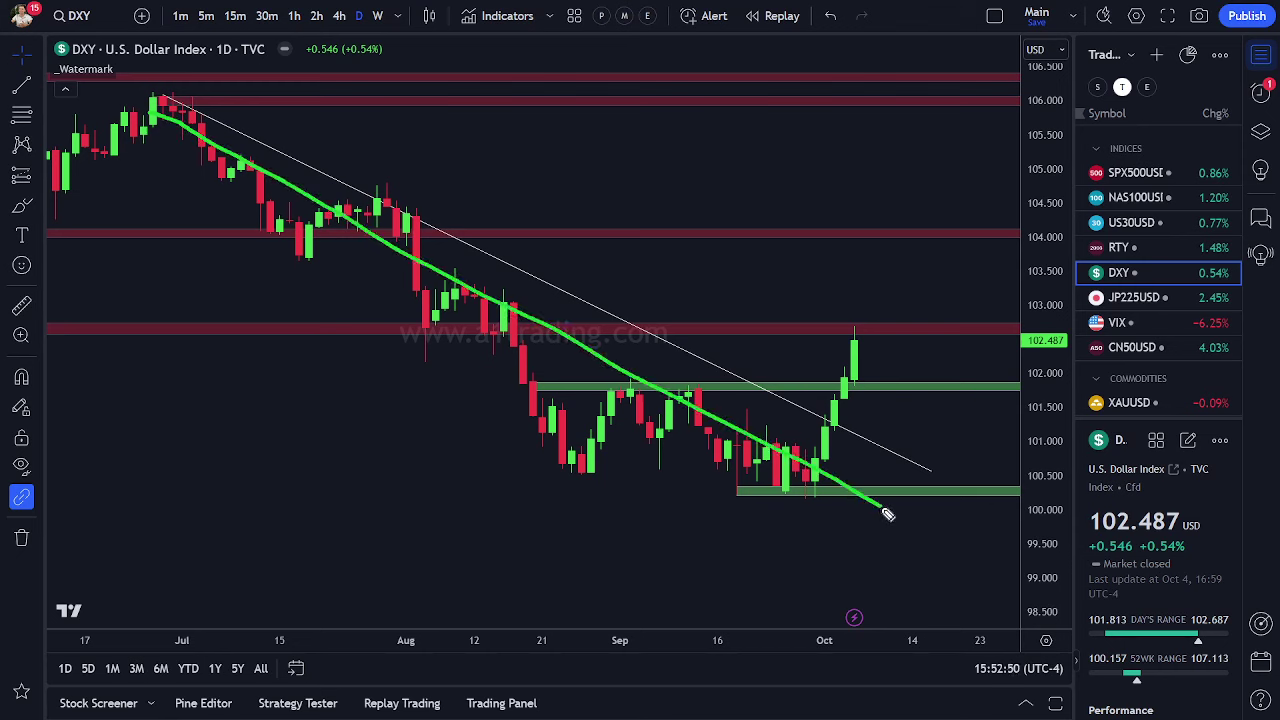
drag(992, 377, 870, 404)
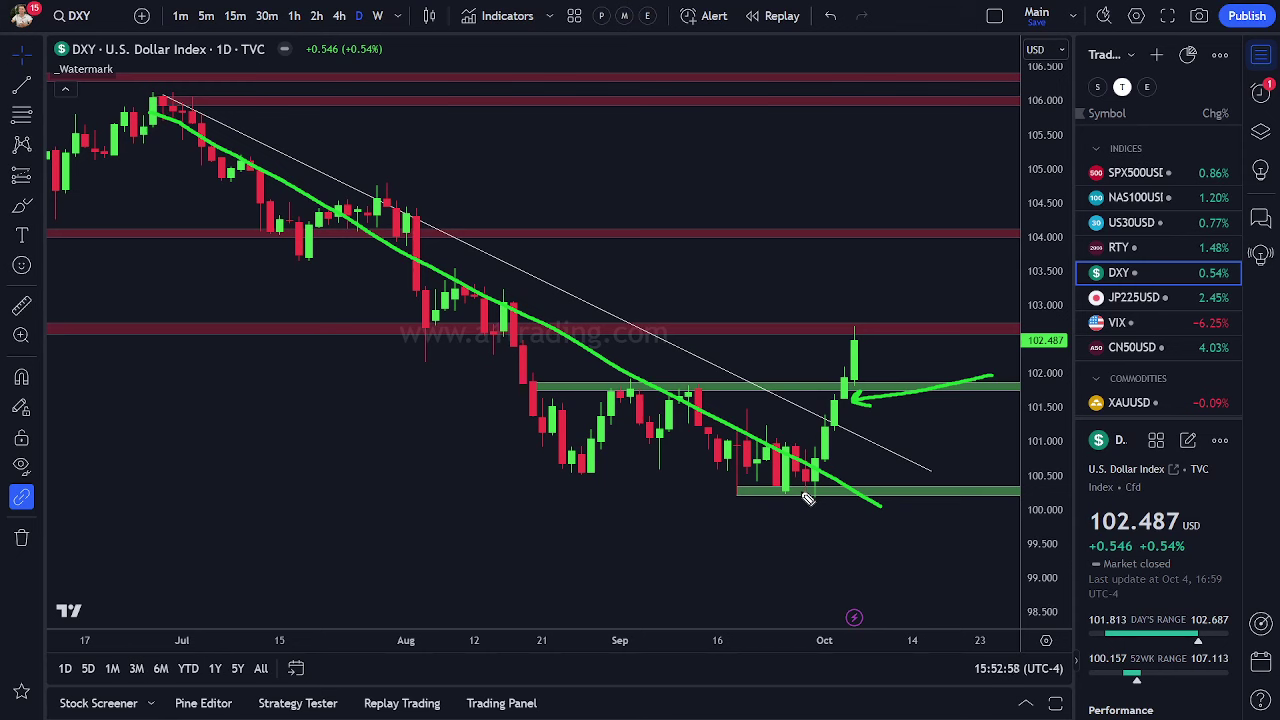
- Clear the old green sketches, draw a new stroke, and enlarge the August–October price action
key(e)
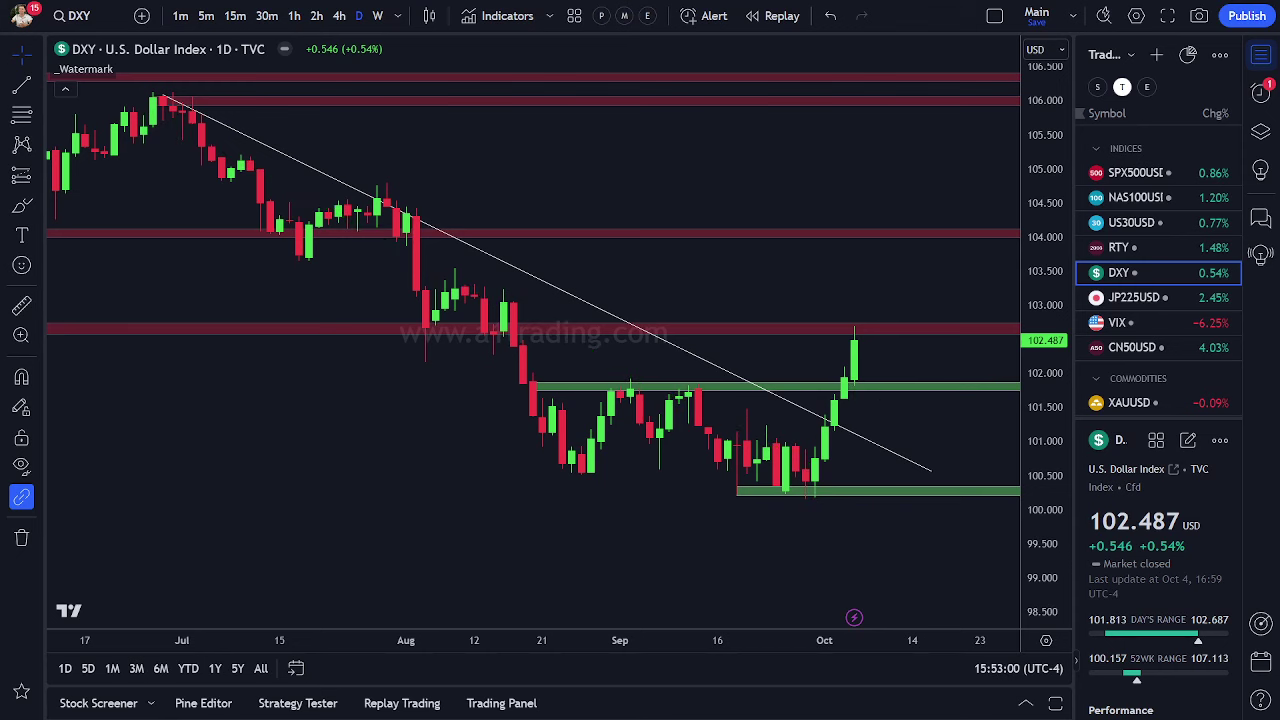
drag(957, 325, 883, 364)
scroll(1057, 443, up, 5)
drag(934, 463, 931, 286)
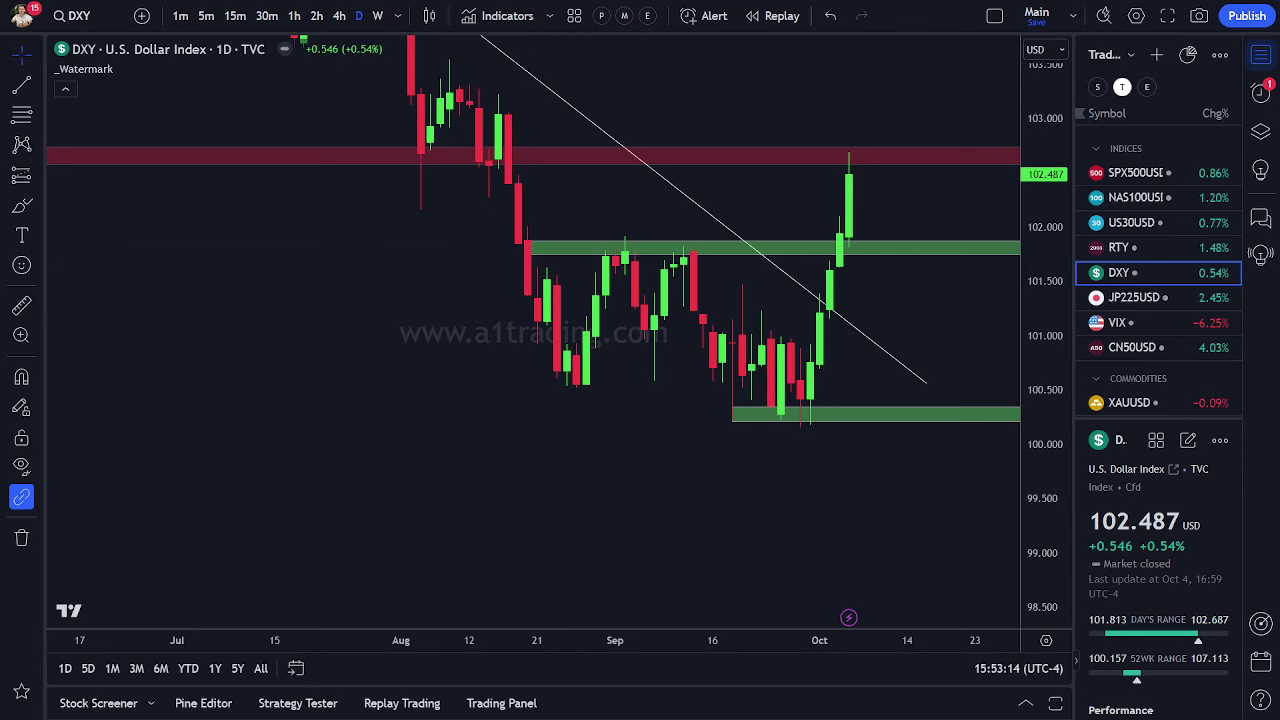
- Sketch the zone drop, highs, October lows, breakout arrow and pullback, then widen to the July highs
mouse_move(528, 251)
mouse_down()
mouse_move(575, 398)
mouse_move(758, 406)
mouse_up()
drag(612, 243, 728, 246)
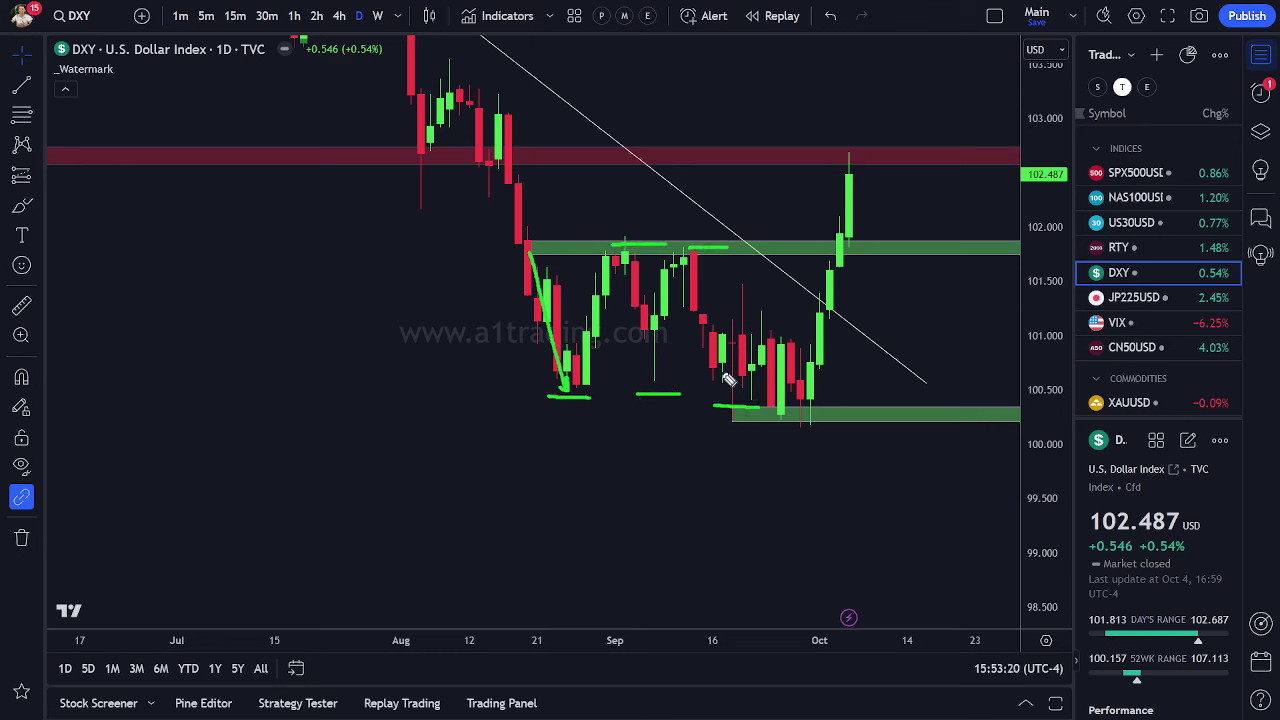
drag(787, 422, 820, 423)
drag(777, 208, 826, 240)
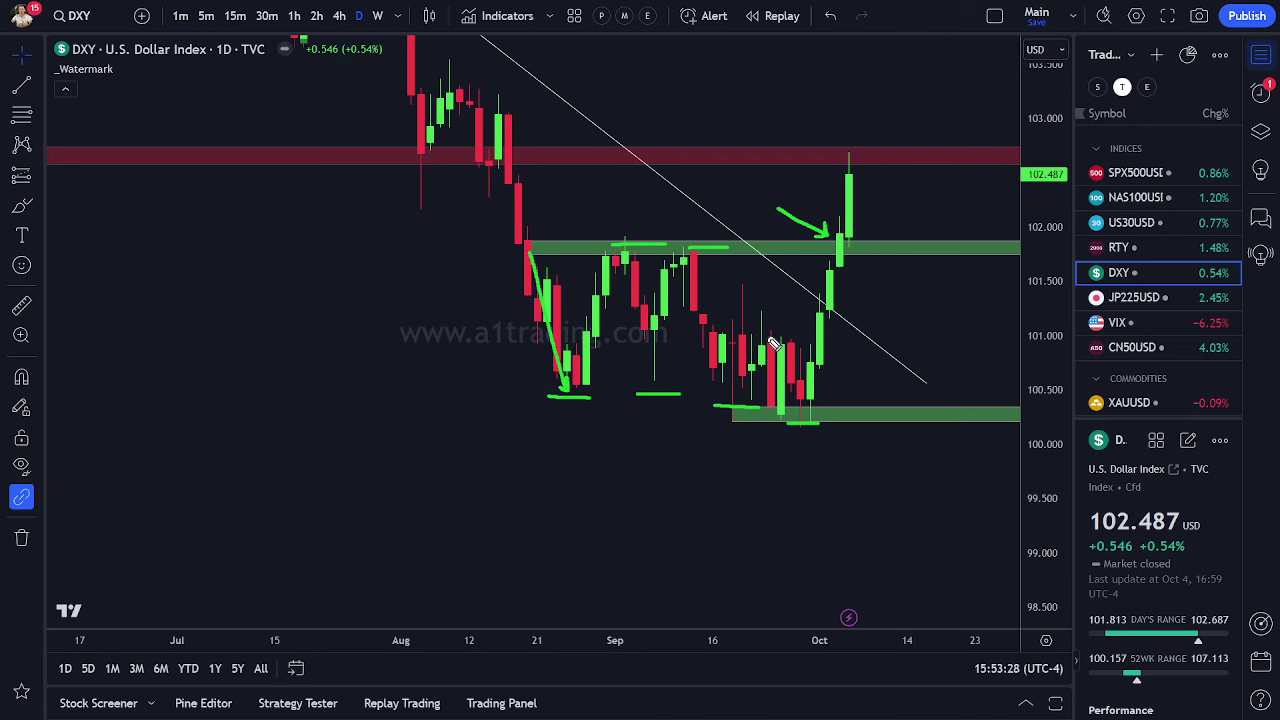
mouse_move(848, 245)
mouse_down()
mouse_move(874, 276)
mouse_move(910, 390)
mouse_up()
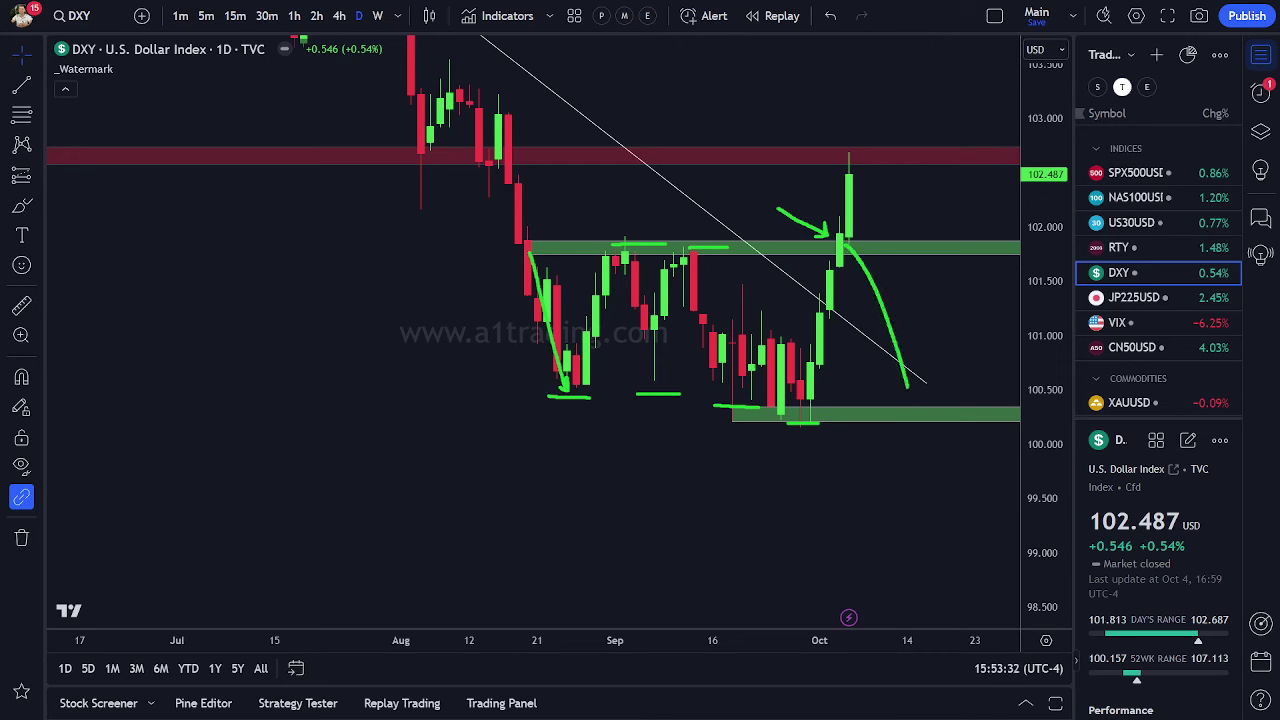
mouse_move(950, 177)
mouse_down()
mouse_move(872, 201)
mouse_move(888, 210)
mouse_up()
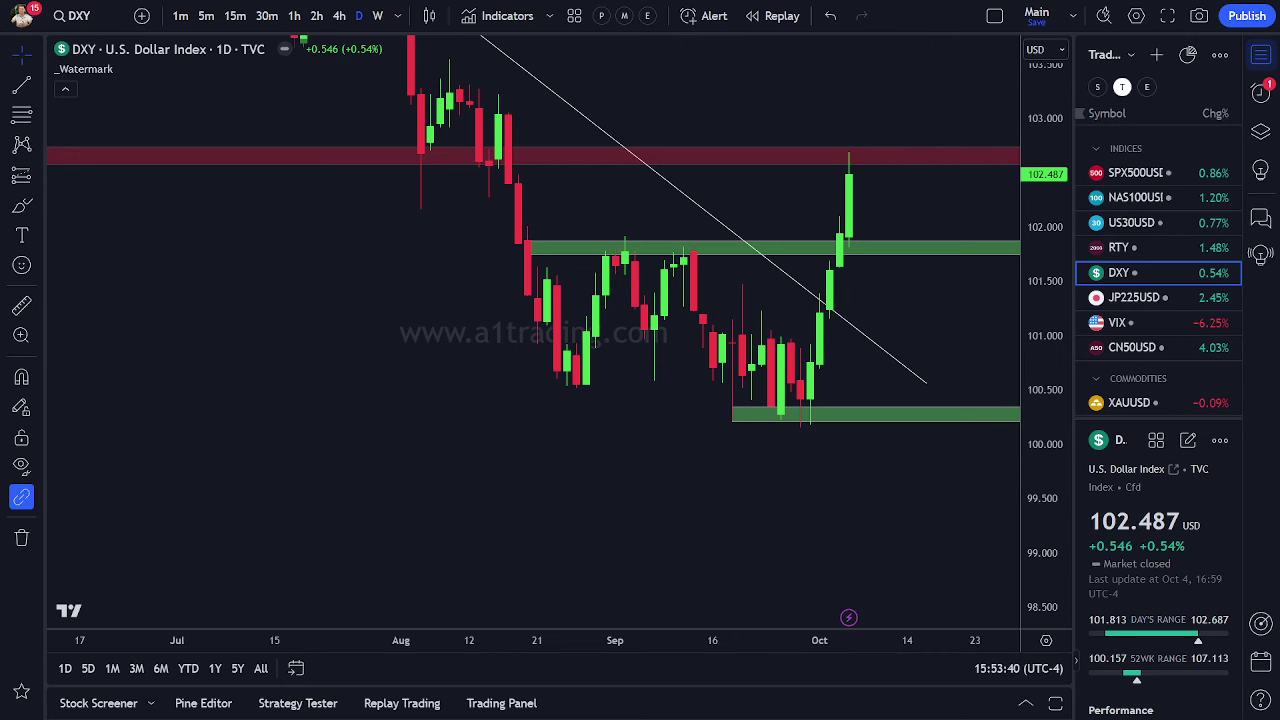
drag(900, 246, 838, 282)
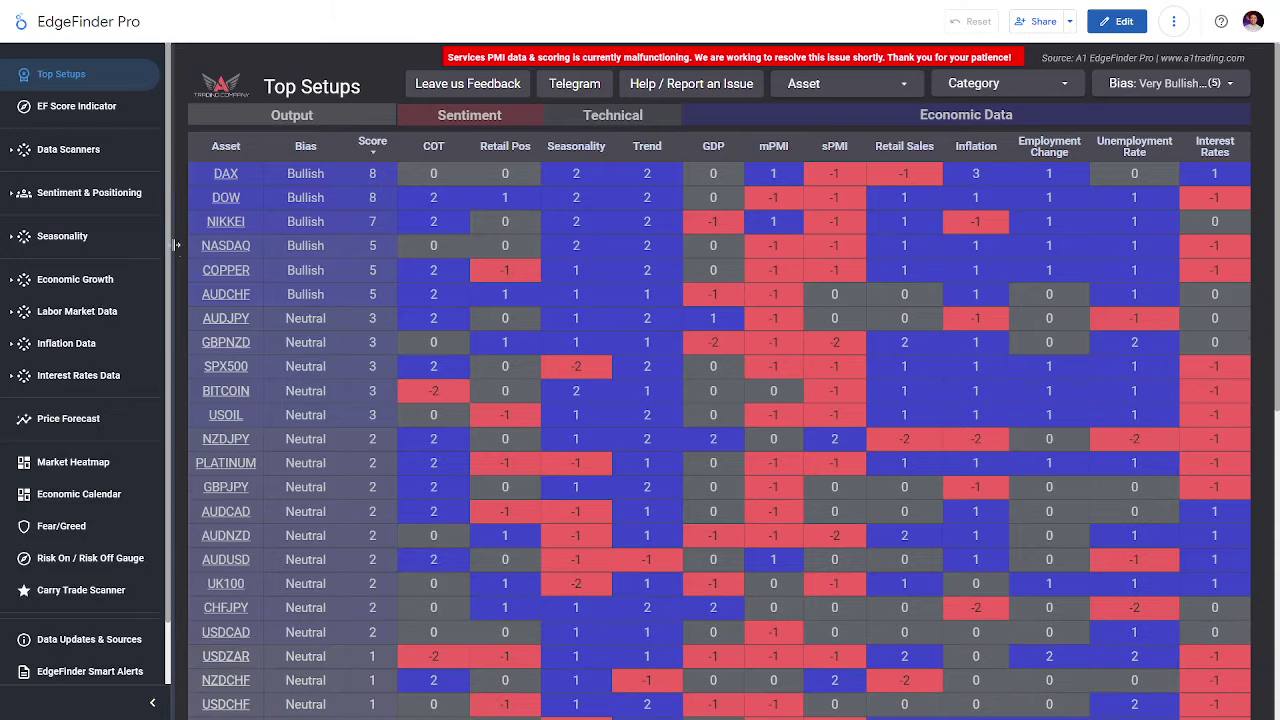
- Open Labor Market Data's NFP (USA) chart and arrow the Oct 4 bar reading 254k
scroll(86, 264, down, 1)
scroll(88, 268, down, 2)
click(77, 244)
click(62, 276)
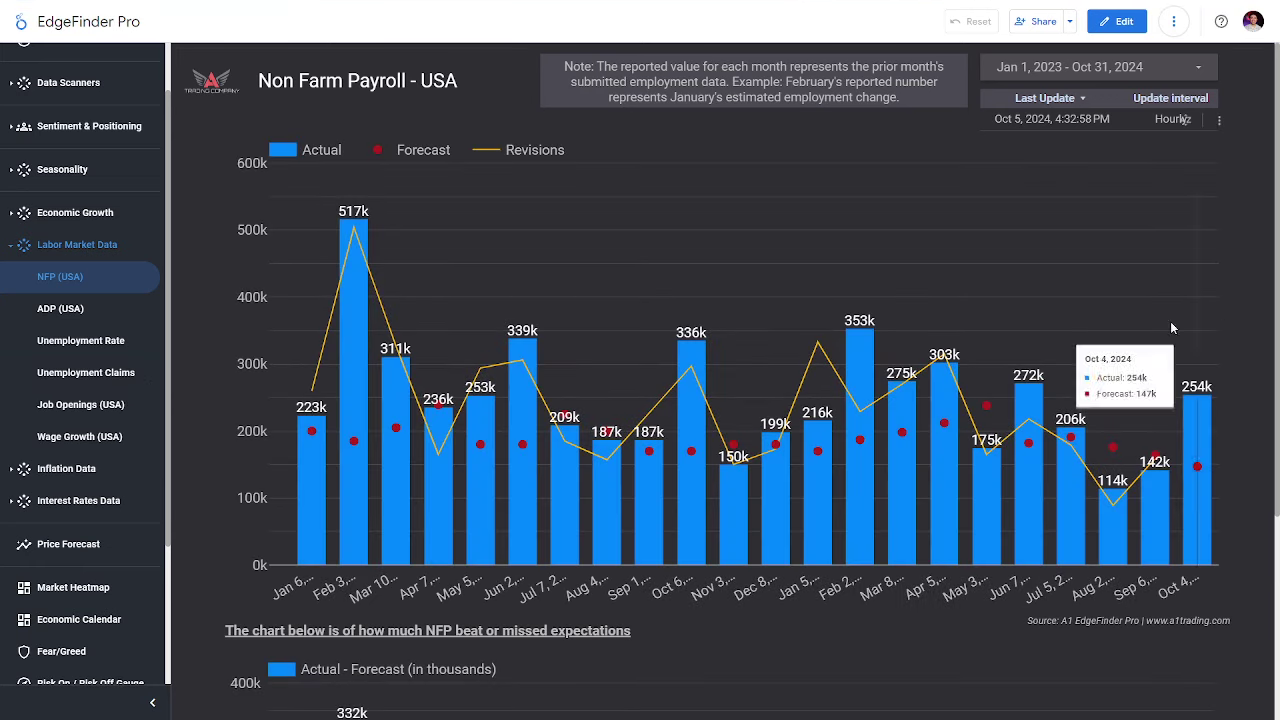
drag(1093, 348, 1177, 398)
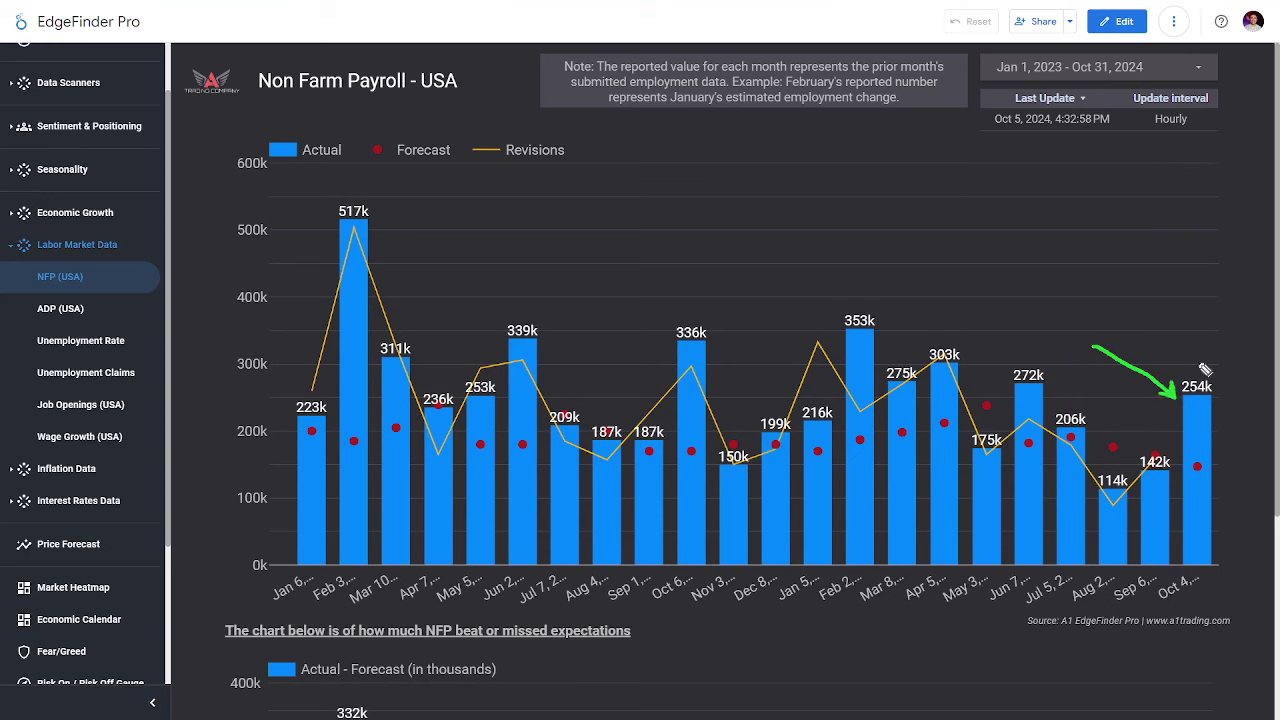
mouse_move(1200, 467)
- Open the Unemployment Rate chart, arrow August to October 2024, and write and double-underline CUTS
click(80, 343)
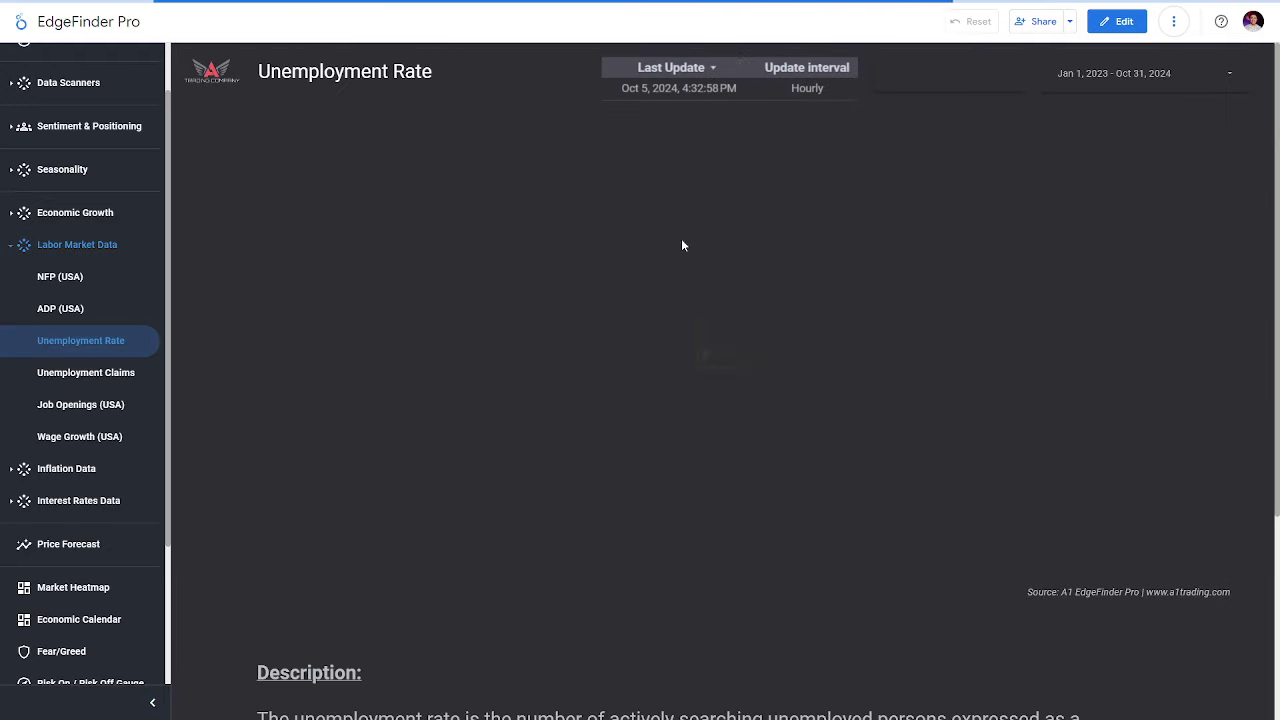
drag(1105, 112, 1222, 214)
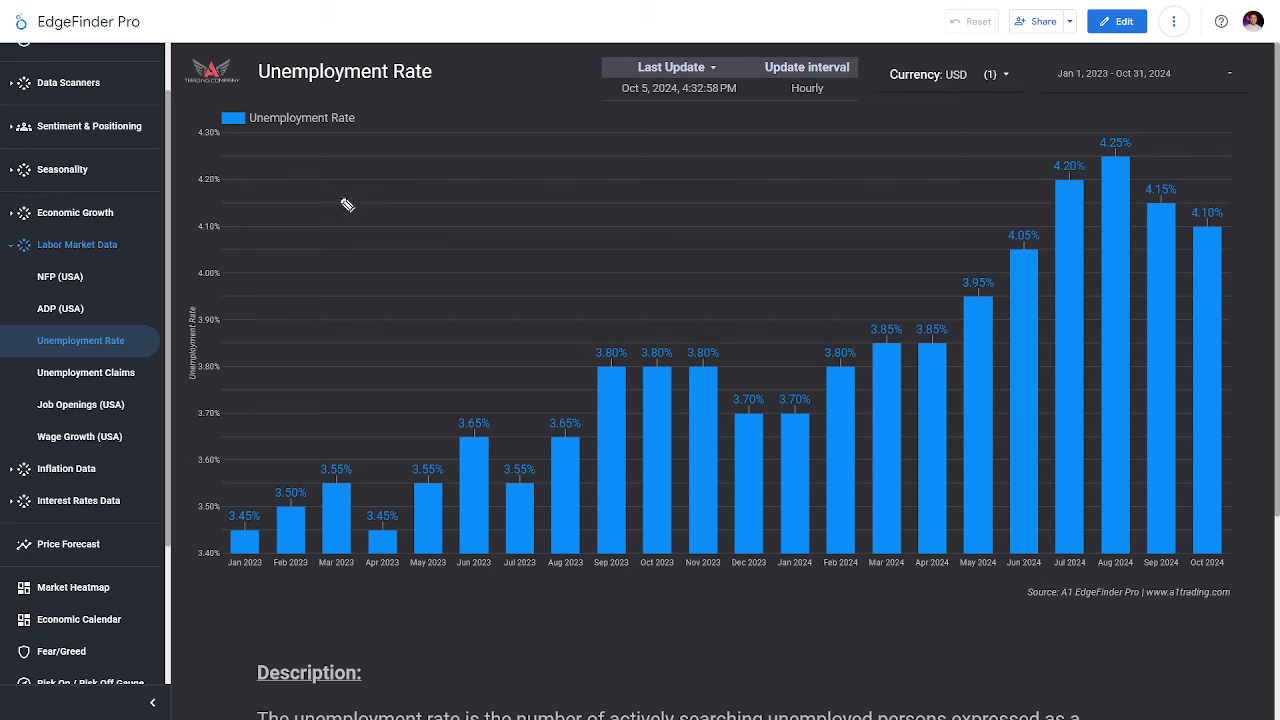
mouse_move(393, 157)
mouse_down()
mouse_move(376, 201)
mouse_move(406, 211)
mouse_move(432, 165)
mouse_up()
mouse_move(450, 157)
mouse_down()
mouse_move(450, 200)
mouse_move(458, 153)
mouse_move(468, 198)
mouse_up()
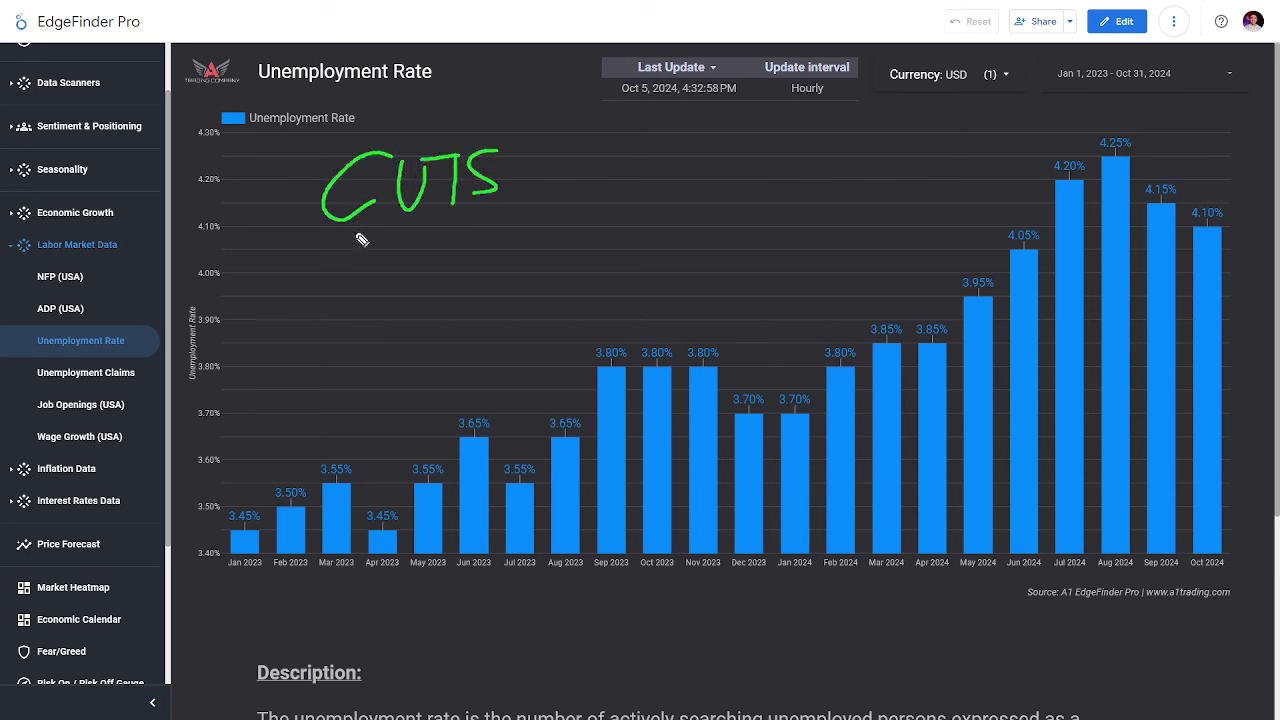
drag(290, 242, 527, 226)
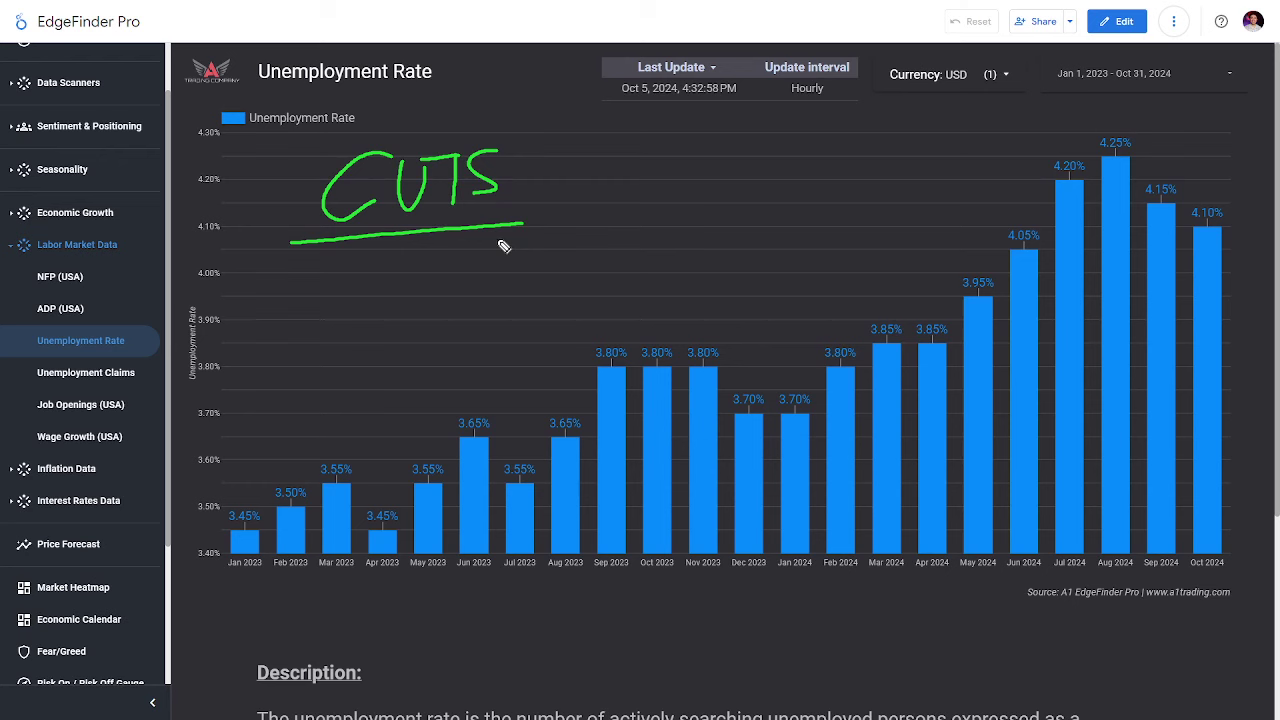
mouse_move(286, 273)
mouse_down()
mouse_move(566, 246)
mouse_move(370, 258)
mouse_move(540, 244)
mouse_up()
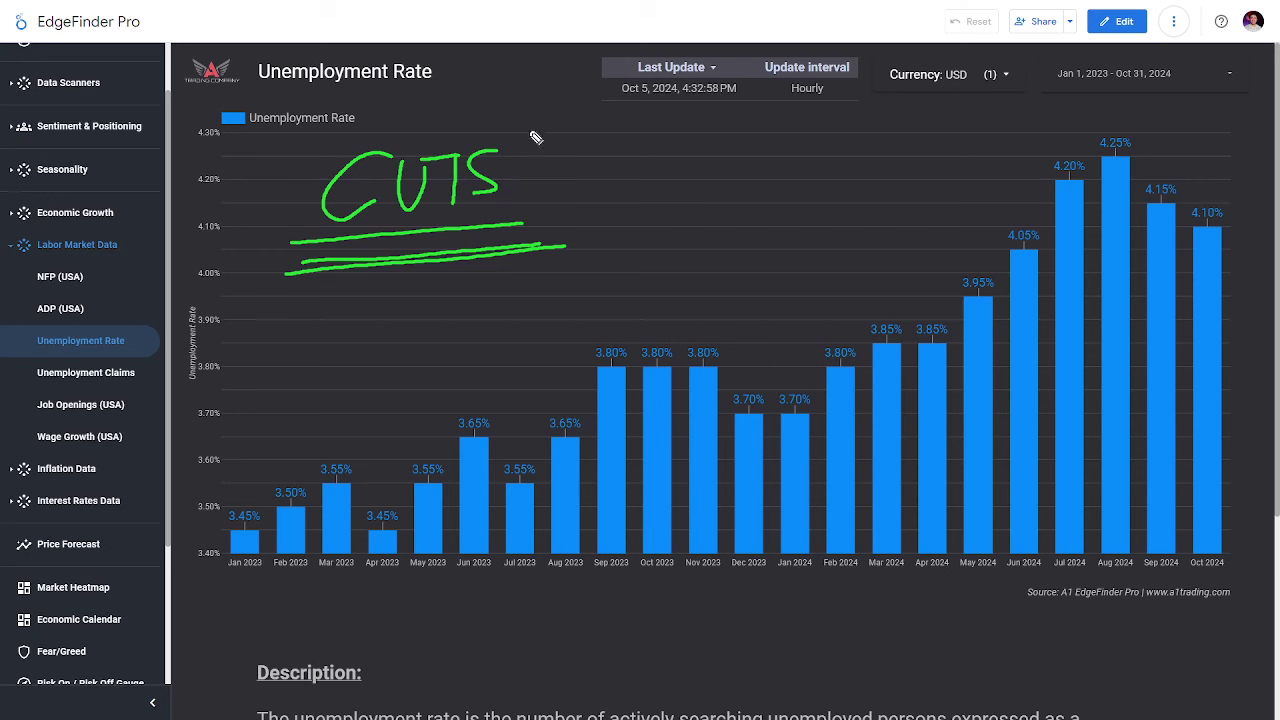
- Circle CUTS, arrow the falling Oct 2024 4.10% bar, then clear the drawings
mouse_move(534, 129)
mouse_down()
mouse_move(277, 177)
mouse_move(583, 251)
mouse_move(532, 142)
mouse_up()
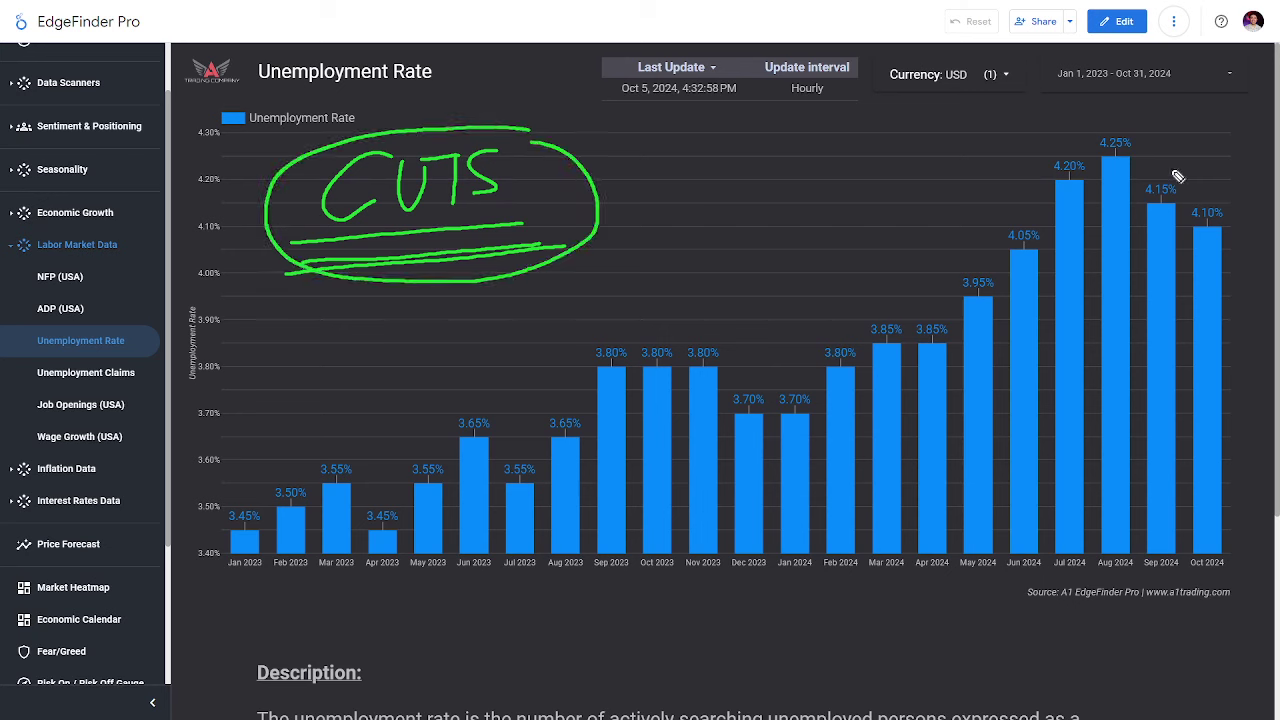
mouse_move(1146, 142)
mouse_down()
mouse_move(1214, 195)
mouse_move(1207, 204)
mouse_up()
key(Escape)
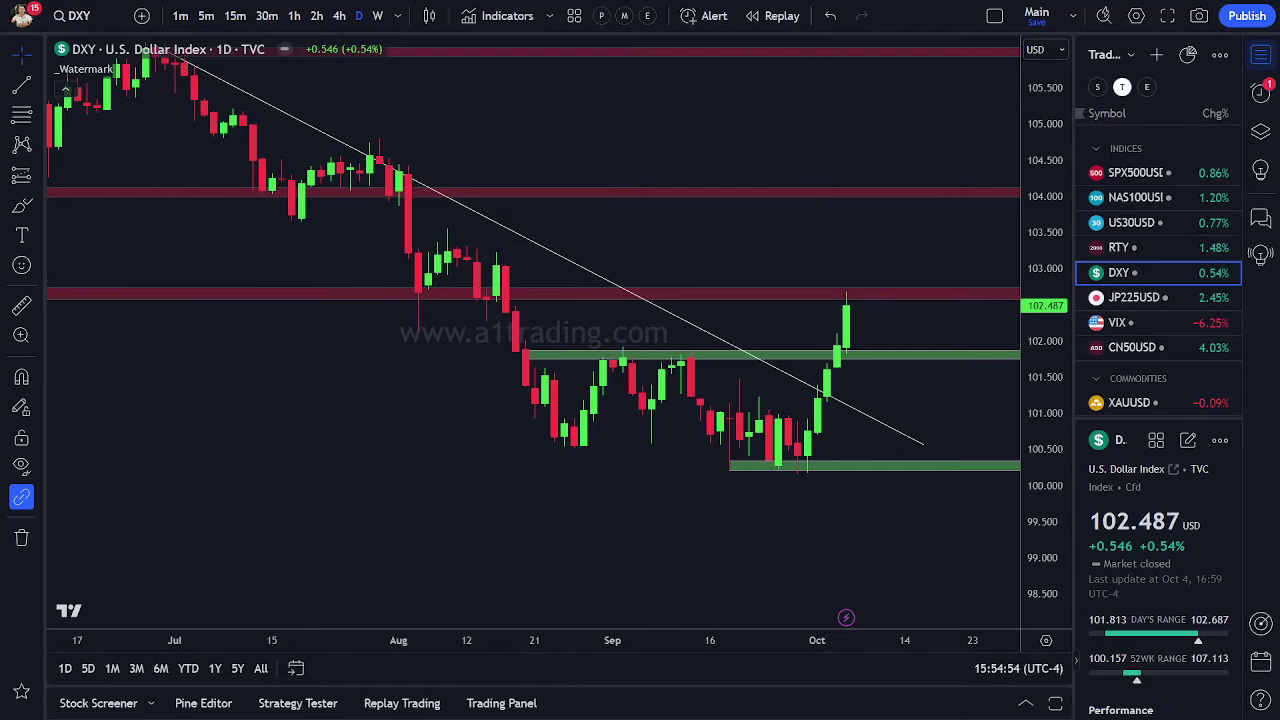
- Trace the DXY downtrend along the trendline and mark the breakout candle above the green zone
mouse_move(172, 64)
mouse_down()
mouse_move(435, 180)
mouse_move(683, 337)
mouse_move(652, 328)
mouse_up()
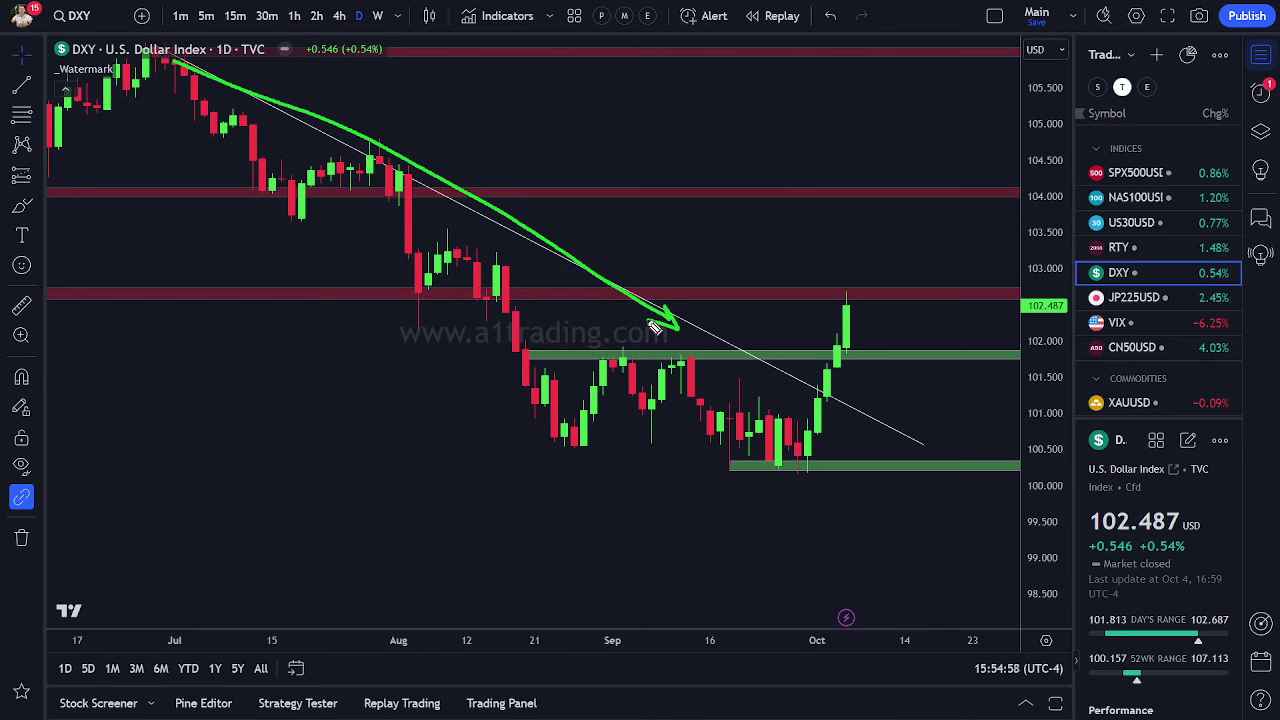
drag(944, 279, 888, 326)
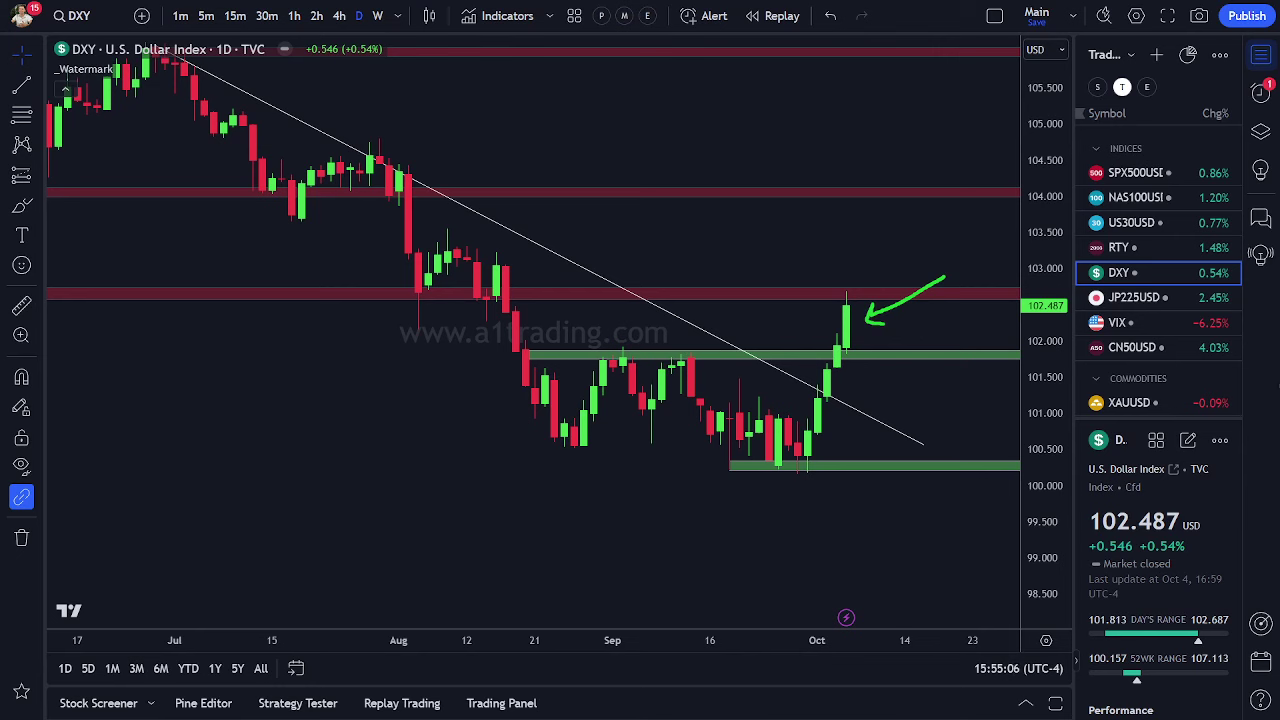
mouse_move(943, 366)
mouse_down()
mouse_move(860, 376)
mouse_move(874, 386)
mouse_up()
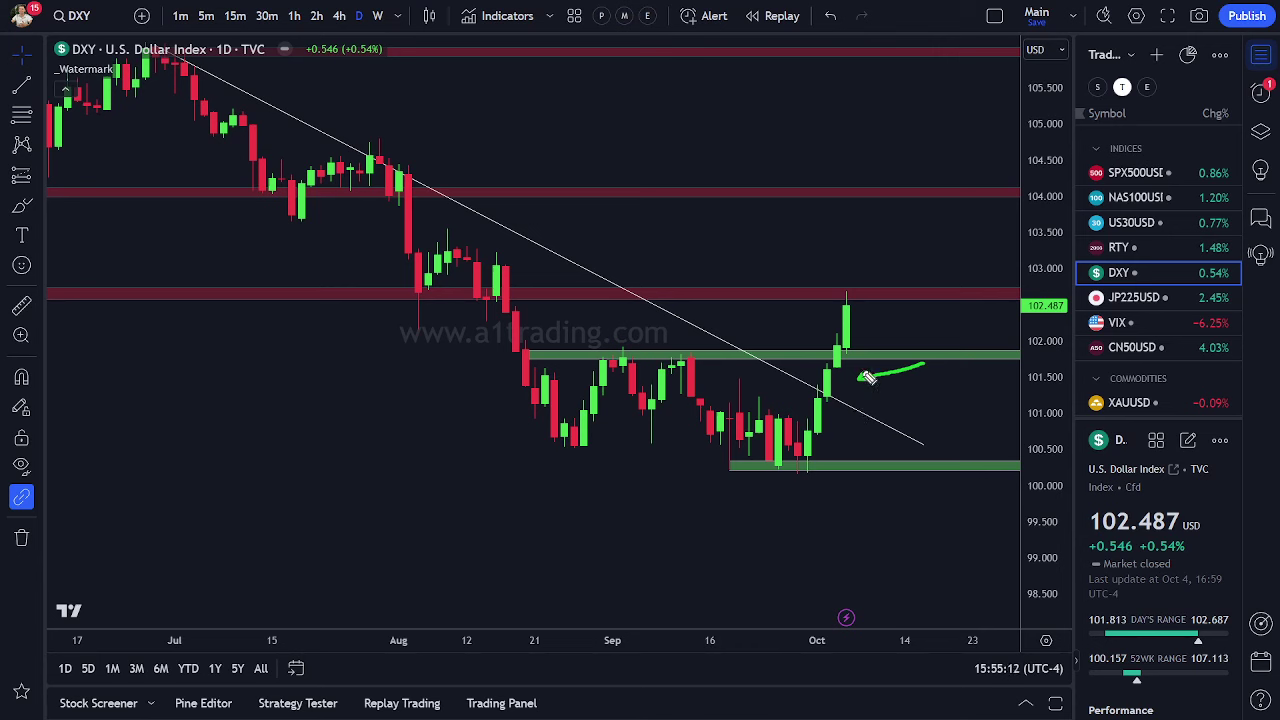
drag(912, 298, 874, 317)
- Stretch the price scale, sketch a rally toward 104, underline the double-bottom lows, then clear all
drag(1025, 343, 905, 229)
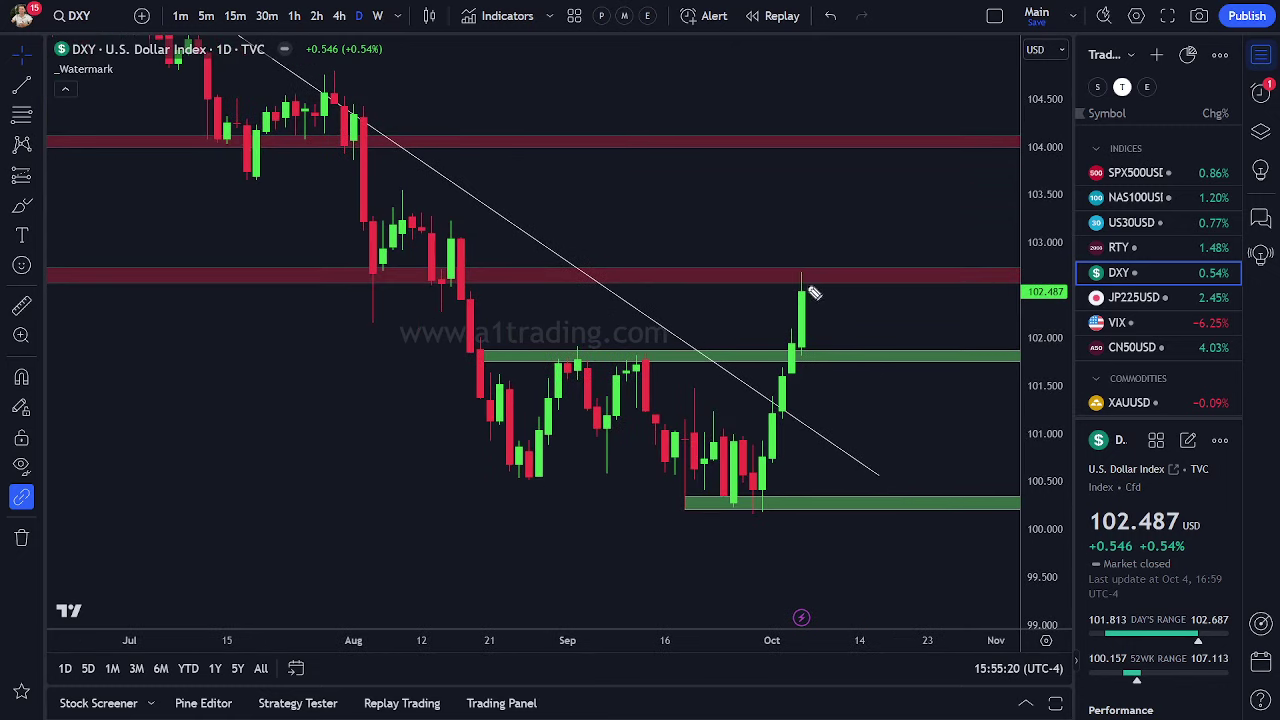
mouse_move(808, 286)
mouse_down()
mouse_move(847, 352)
mouse_move(878, 258)
mouse_move(874, 220)
mouse_move(903, 278)
mouse_move(931, 150)
mouse_up()
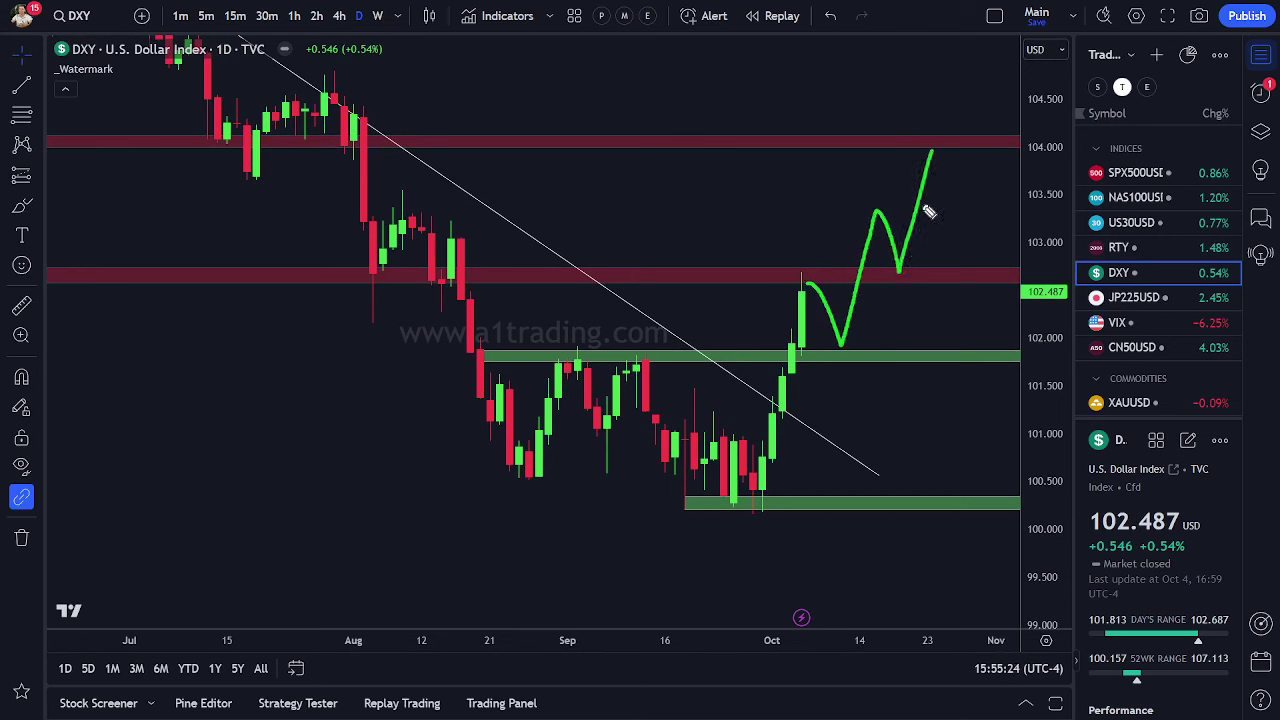
drag(660, 518, 785, 515)
drag(458, 506, 601, 503)
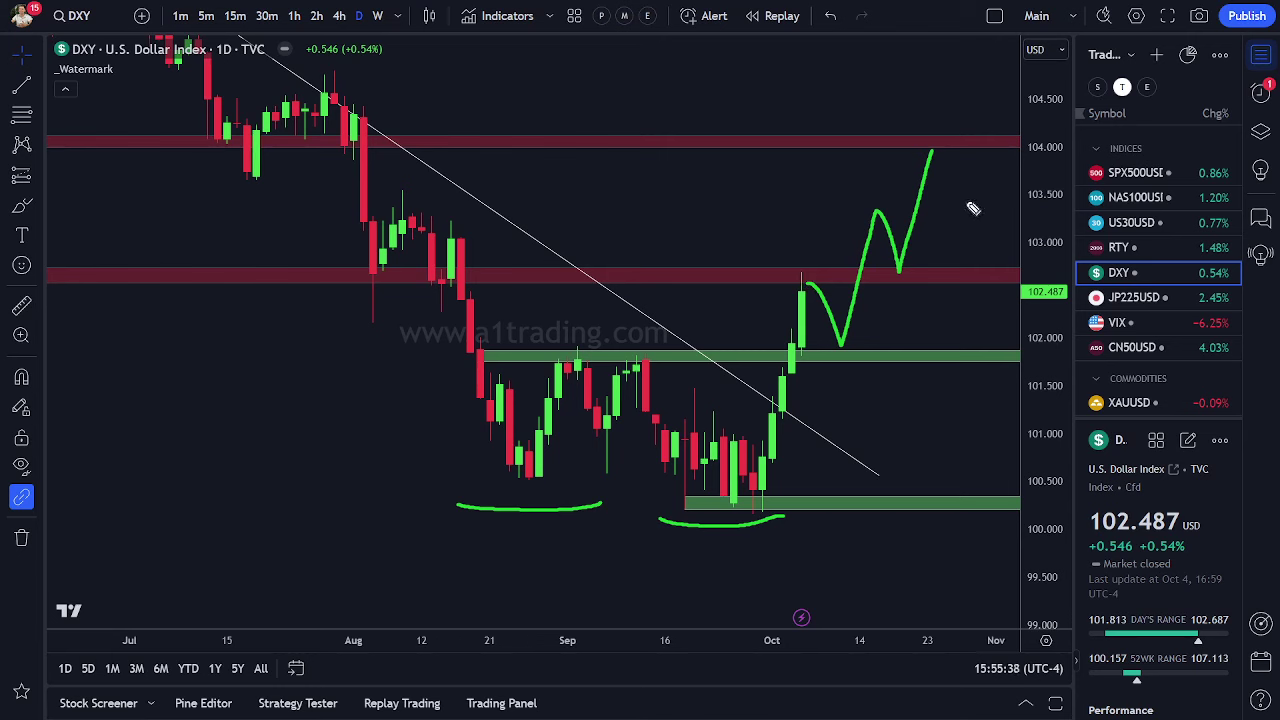
key(Escape)
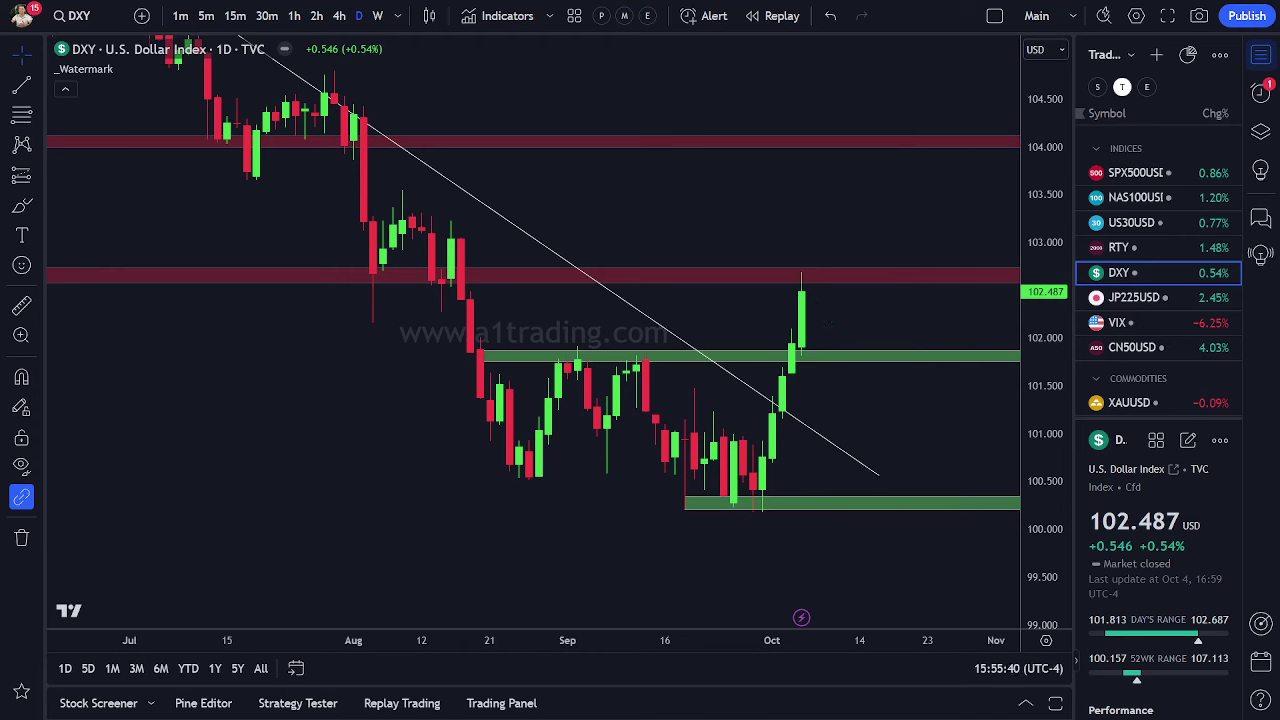
- Open the XAUUSD gold chart, stretch its price scale and pan to earlier dates
scroll(1150, 280, down, 2)
scroll(1150, 280, up, 2)
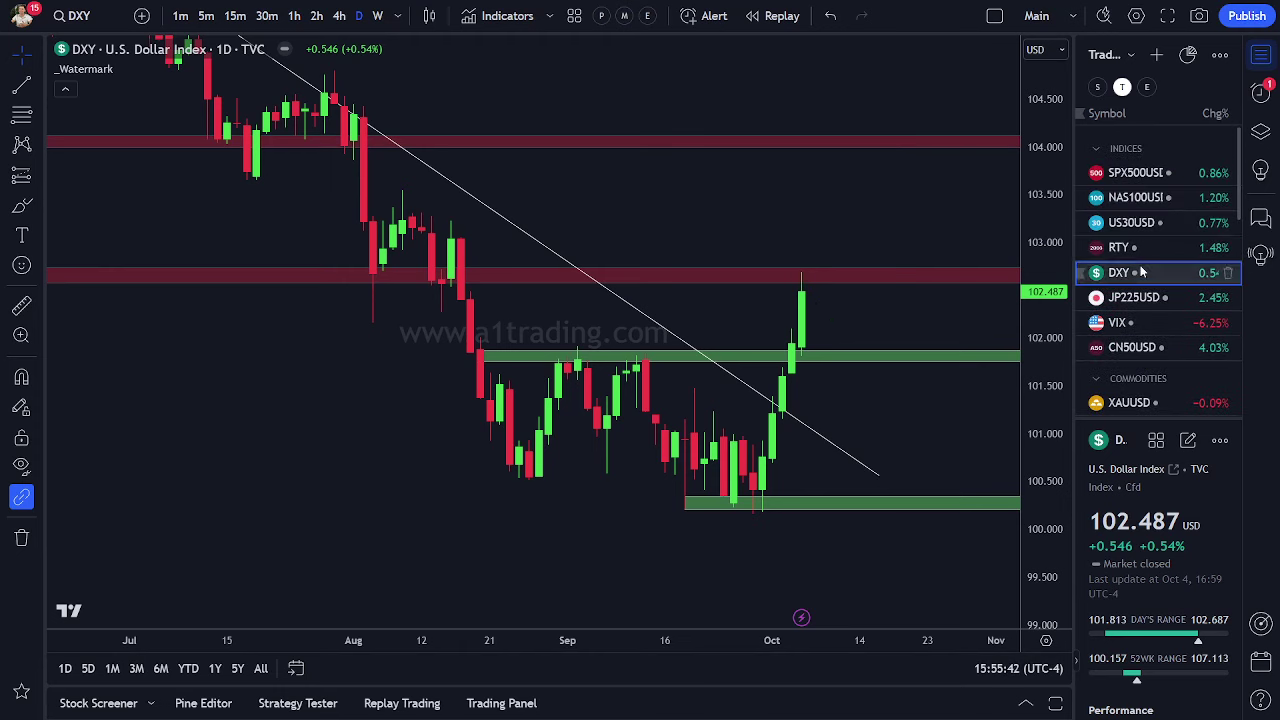
scroll(1150, 280, down, 3)
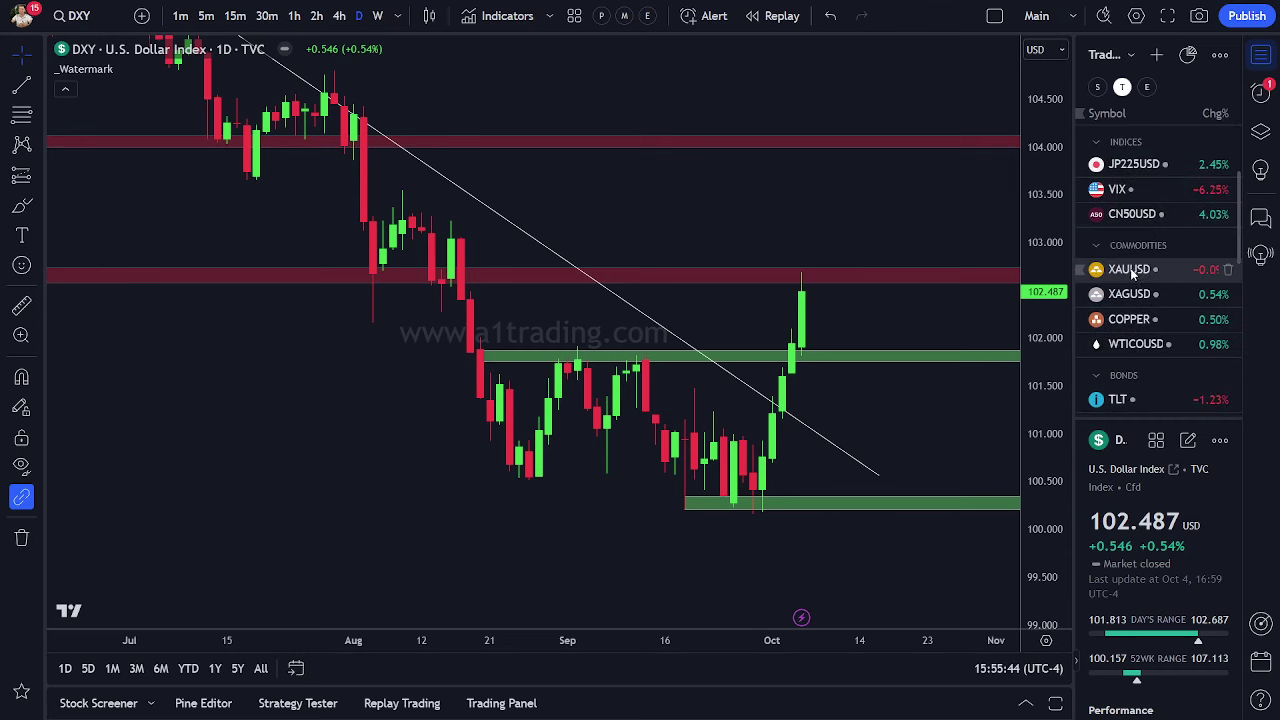
click(1131, 272)
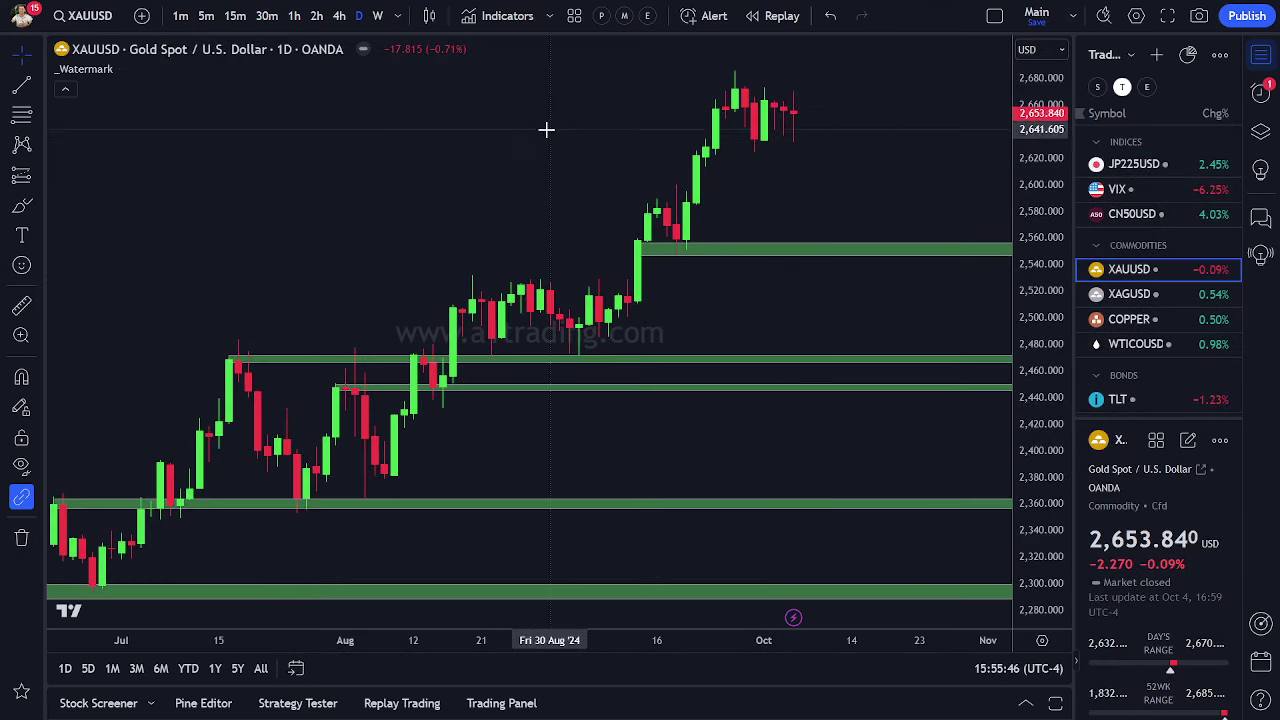
drag(535, 129, 630, 138)
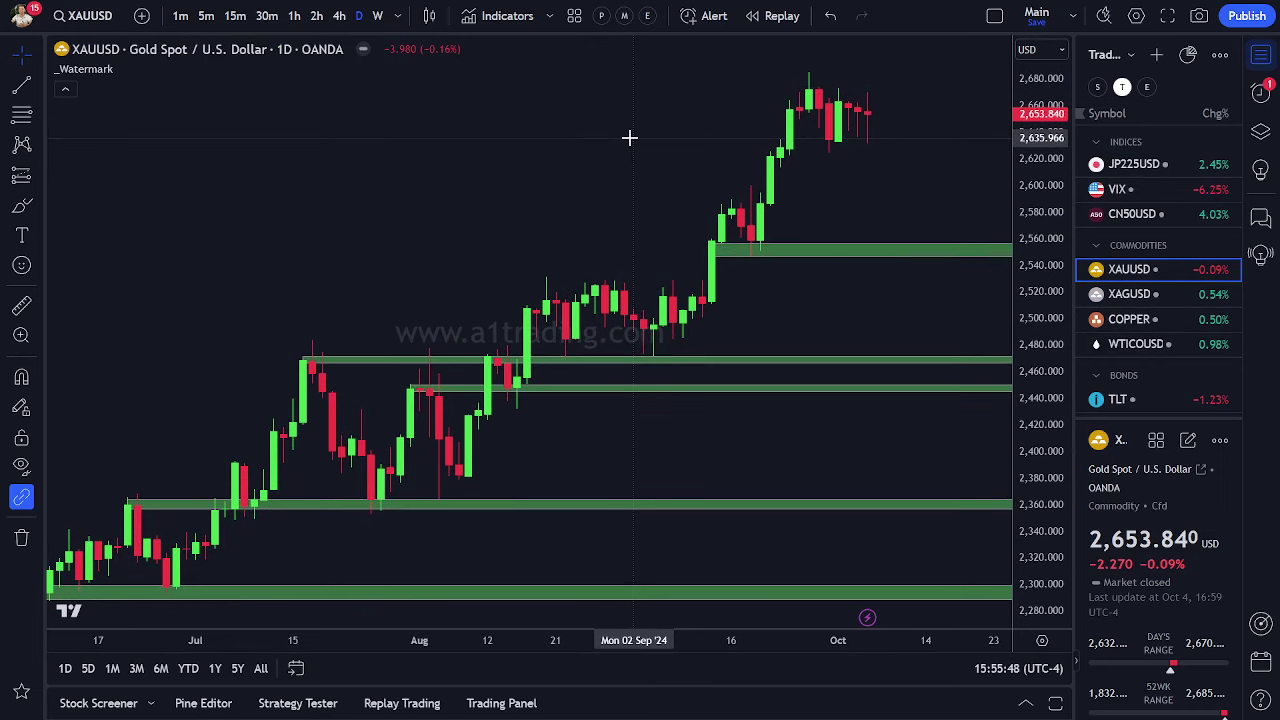
drag(888, 196, 885, 212)
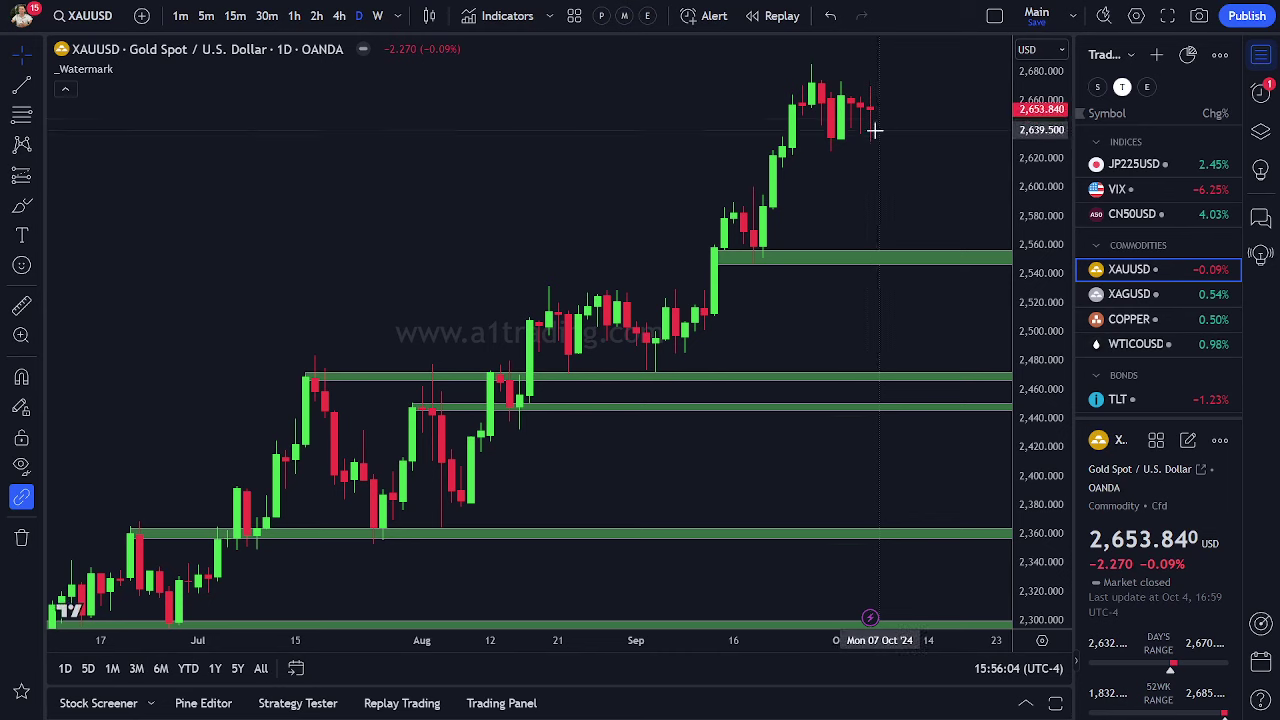
drag(866, 160, 932, 228)
scroll(932, 228, up, 2)
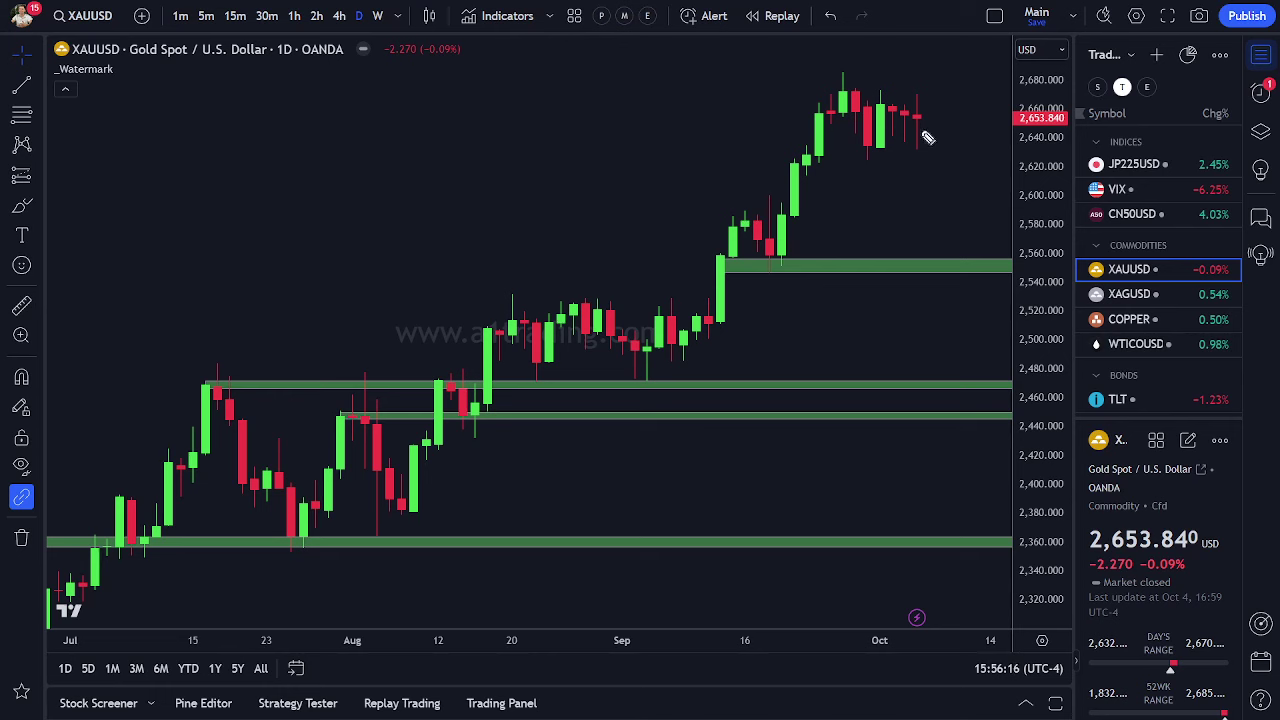
- Mark the lows of the latest gold candles with strokes and an arrow, then switch to 1-hour
drag(860, 166, 928, 163)
mouse_move(963, 99)
mouse_down()
mouse_move(931, 112)
mouse_move(948, 117)
mouse_up()
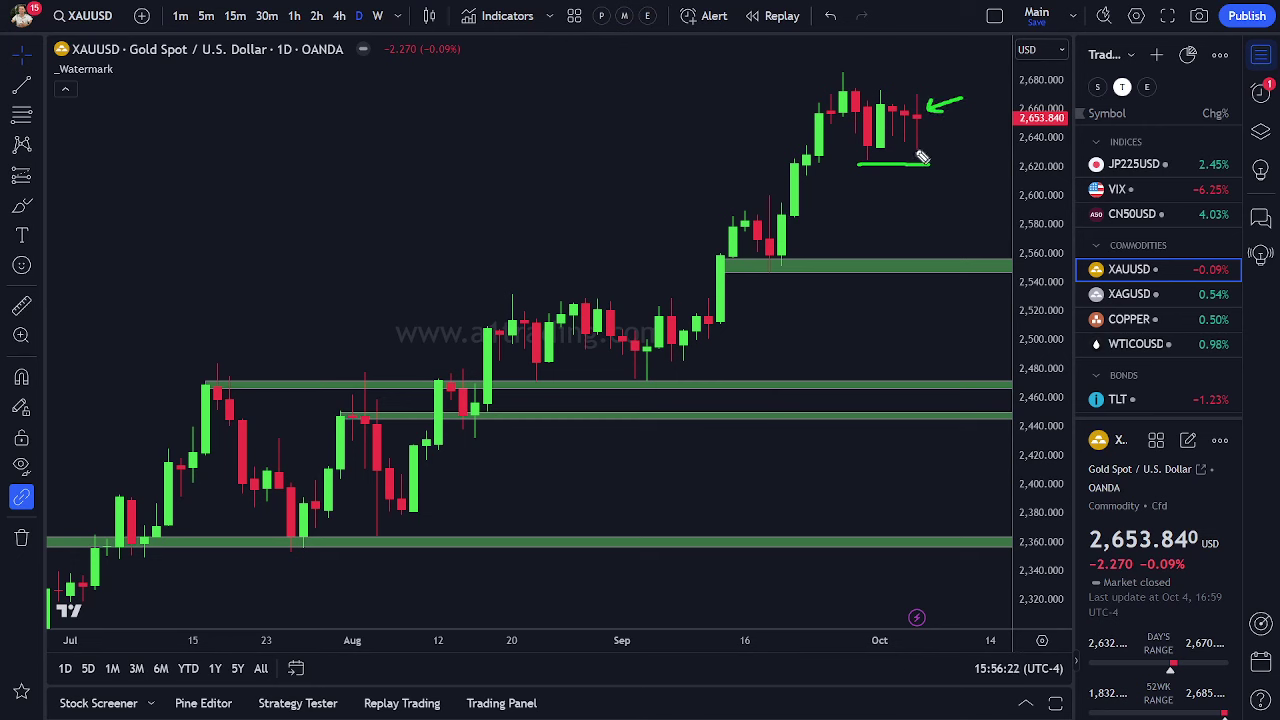
drag(909, 151, 929, 150)
click(294, 15)
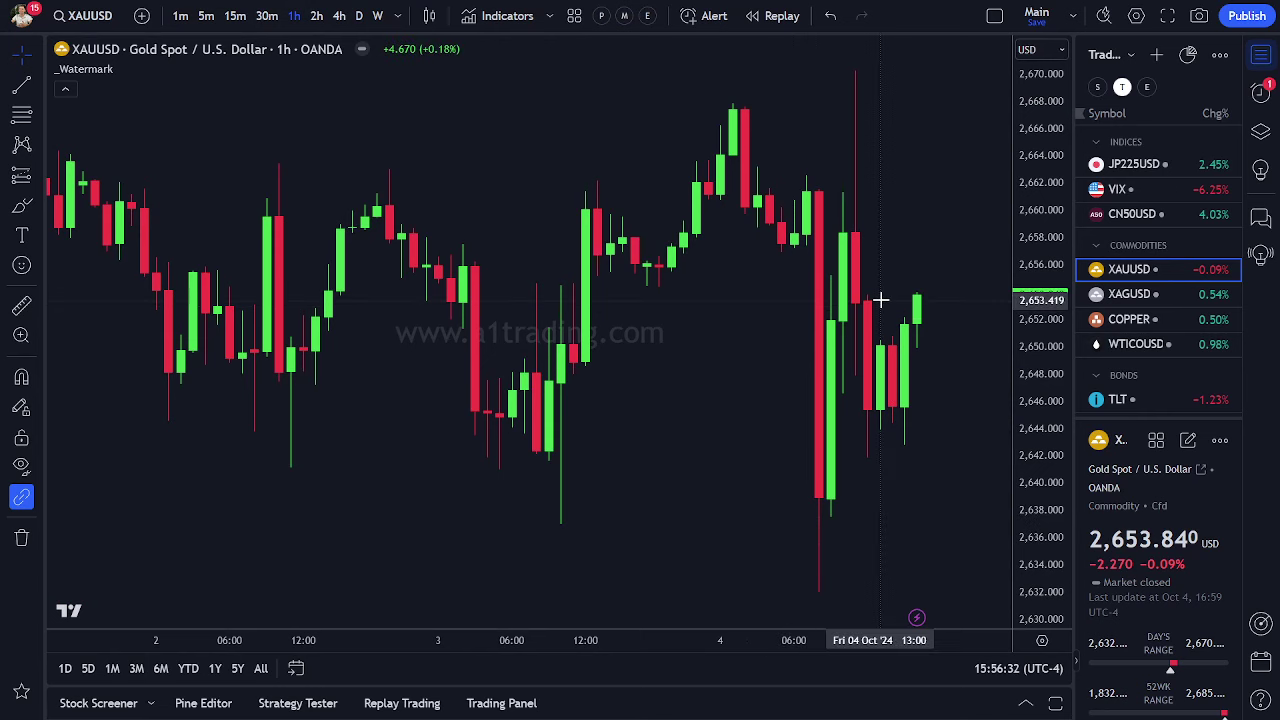
- Switch gold to 4-hour, mark the highs at the red resistance zone and sketch a breakout above
click(339, 15)
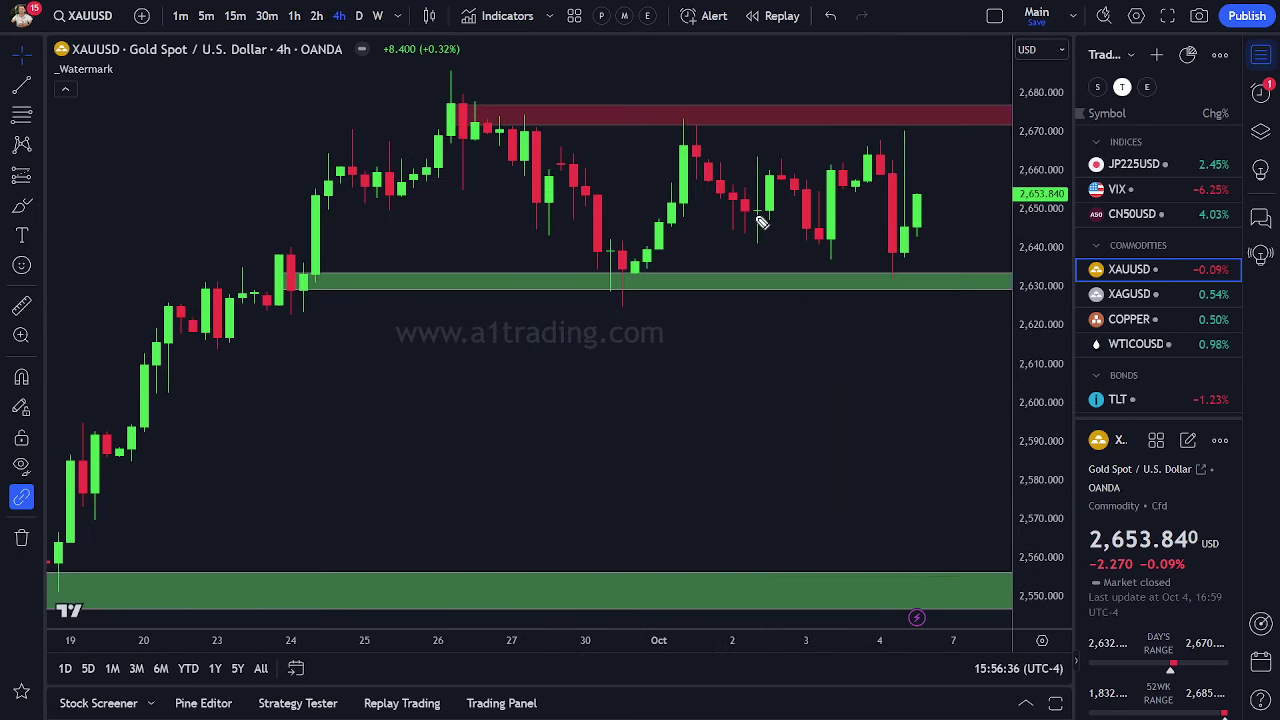
drag(462, 114, 517, 113)
drag(669, 118, 720, 117)
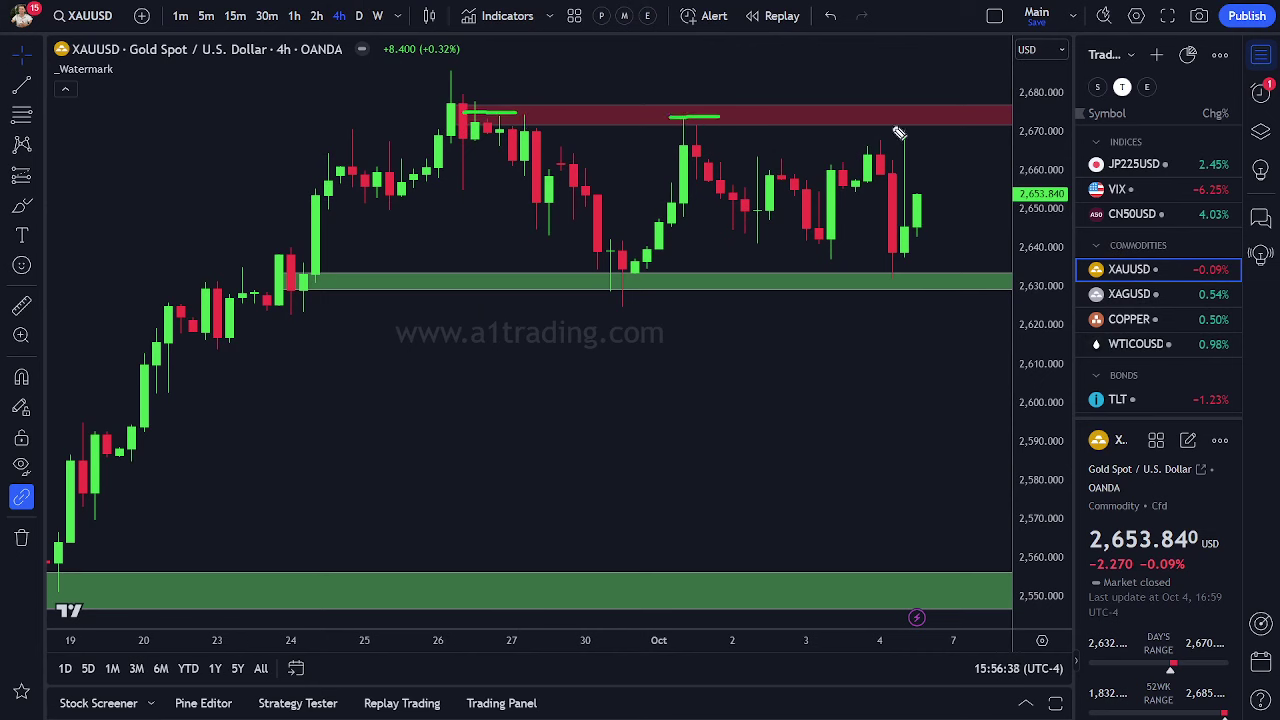
drag(895, 127, 935, 125)
drag(712, 142, 743, 47)
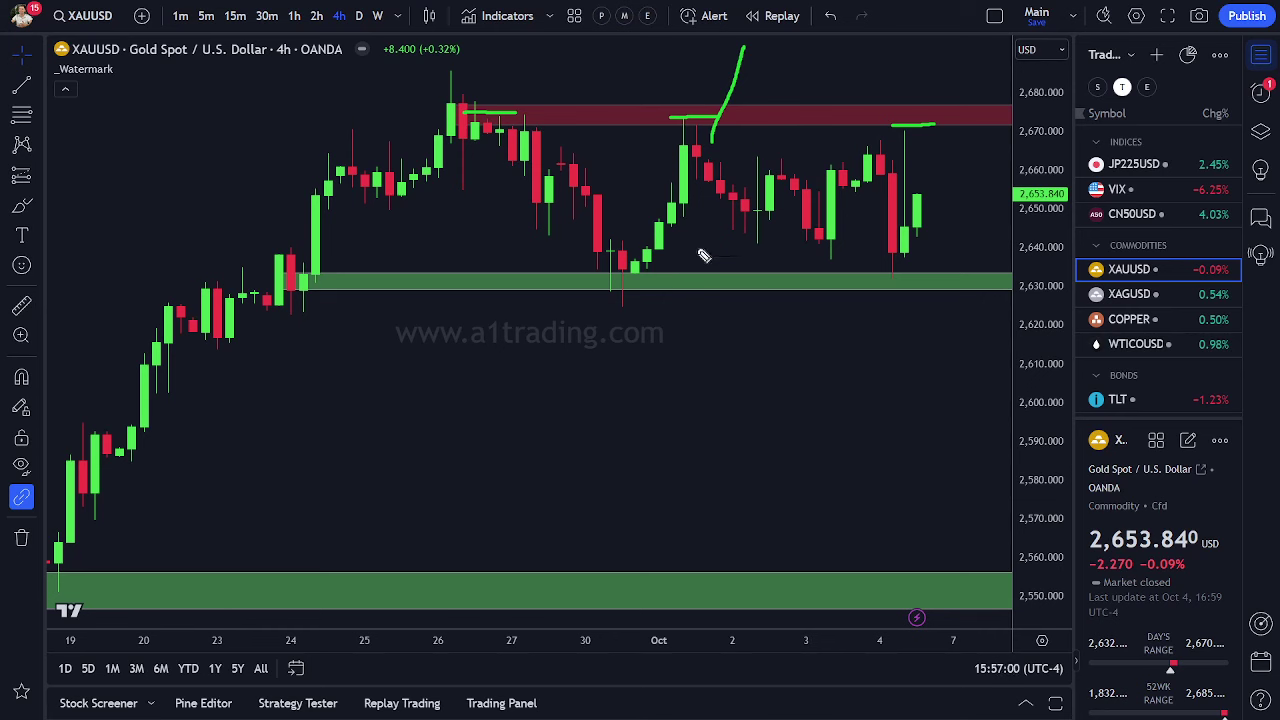
- Underline the green support zone edges and draw arrows below and above the range
drag(566, 288, 956, 287)
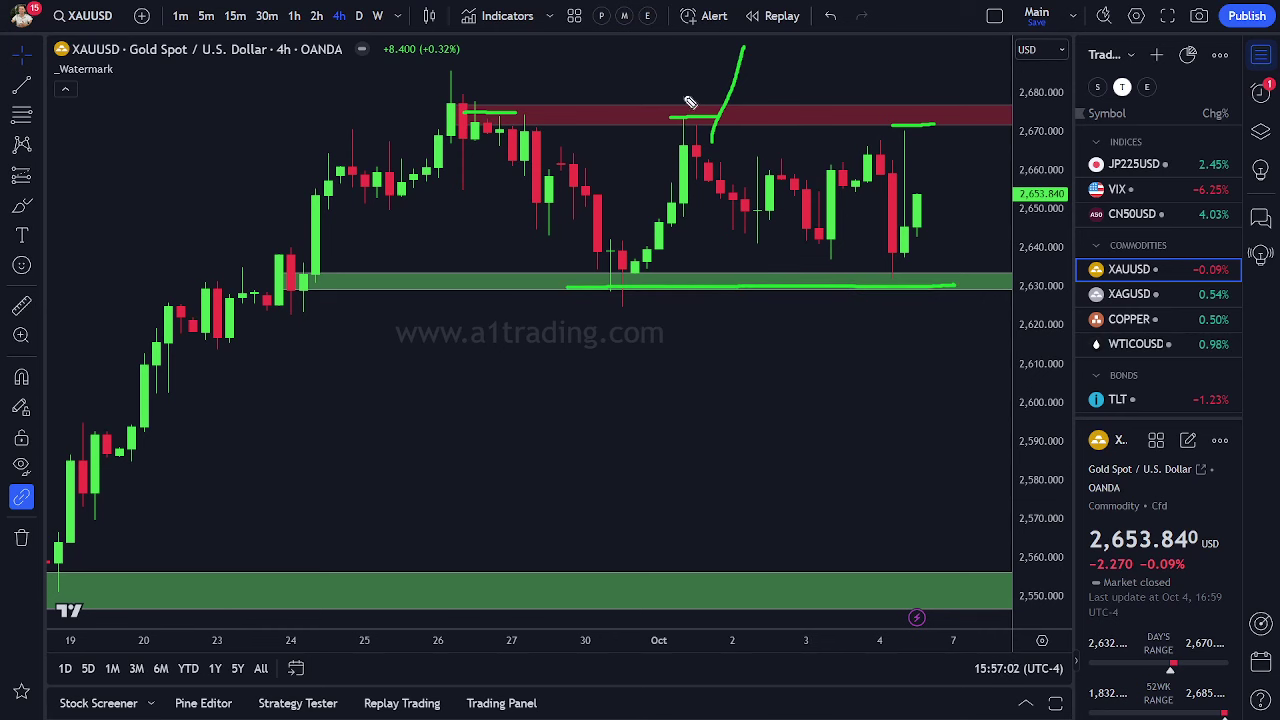
drag(573, 101, 975, 104)
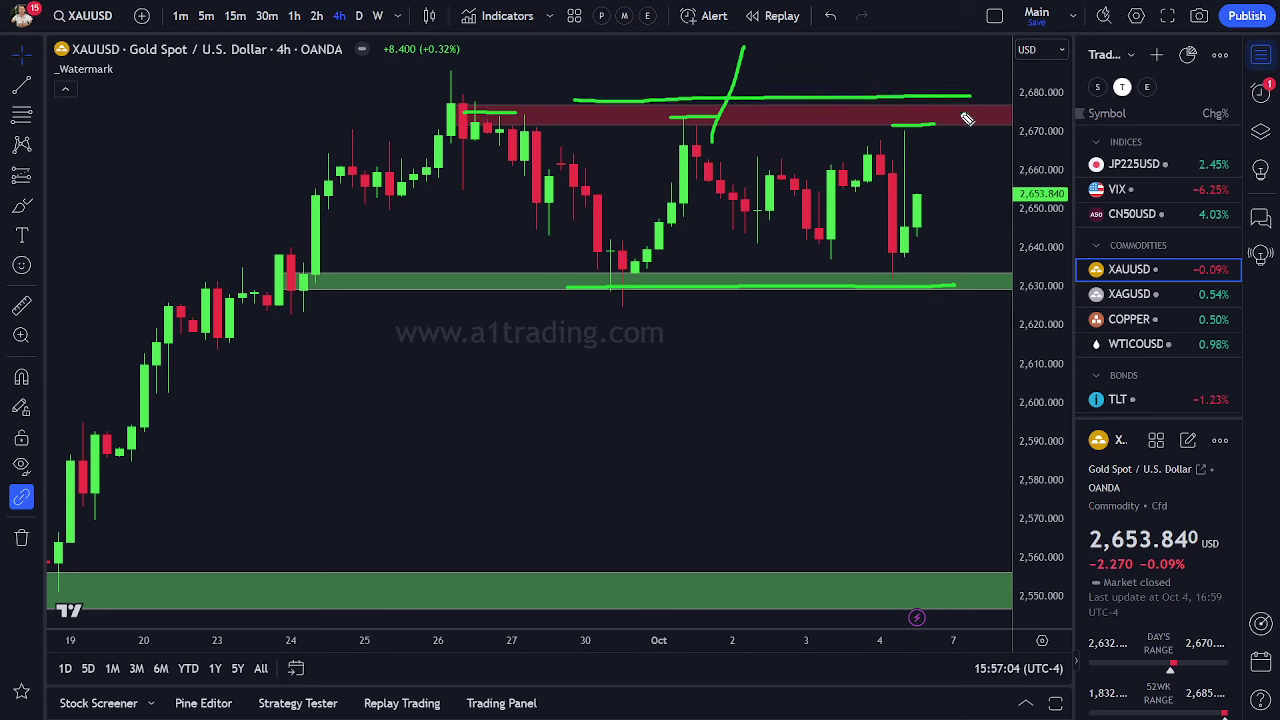
mouse_move(649, 404)
mouse_down()
mouse_move(940, 320)
mouse_move(945, 332)
mouse_up()
mouse_move(683, 12)
mouse_down()
mouse_move(905, 92)
mouse_move(872, 82)
mouse_up()
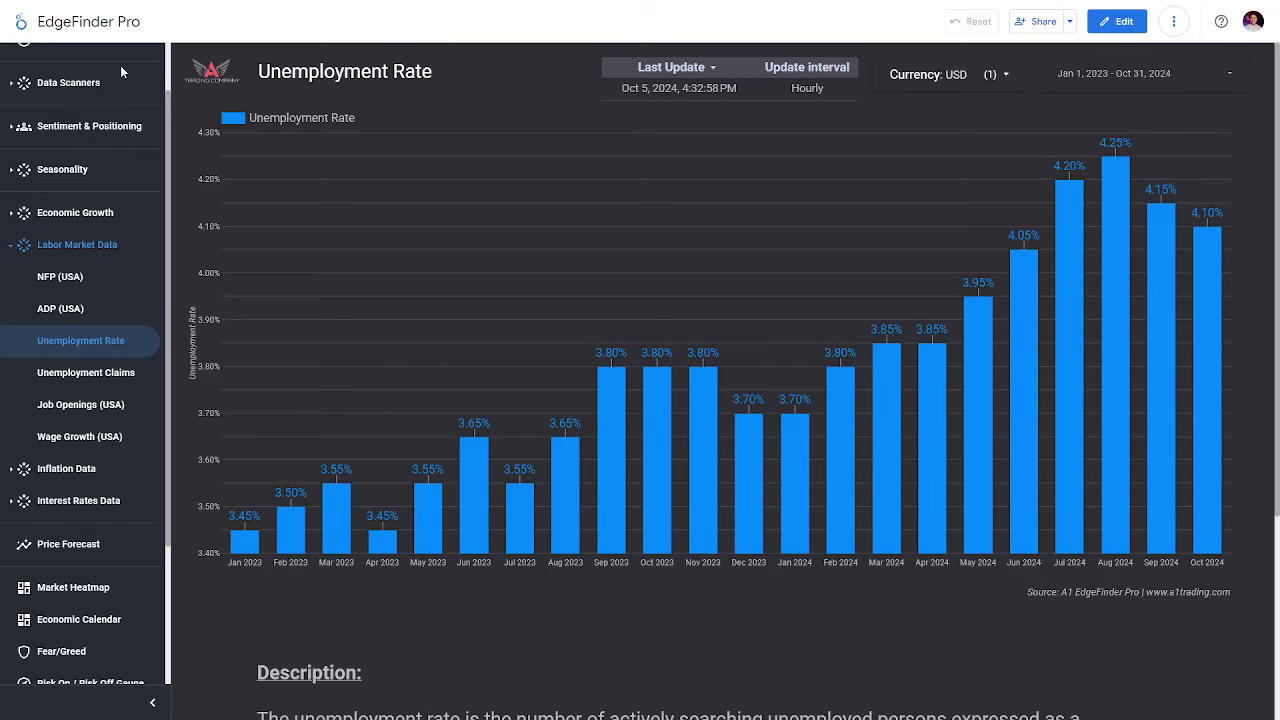
- Open Top Setups, scroll down to circle GOLD's Neutral -3 score, then scroll back up
scroll(120, 72, up, 2)
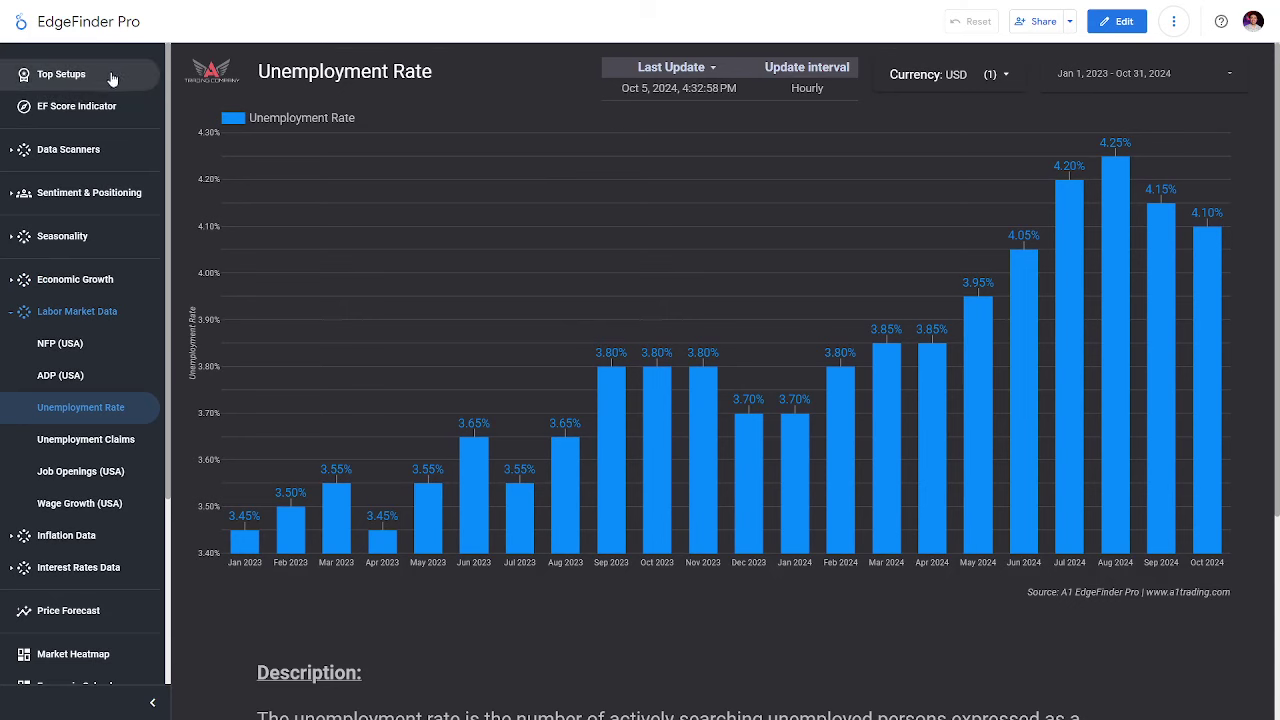
click(103, 78)
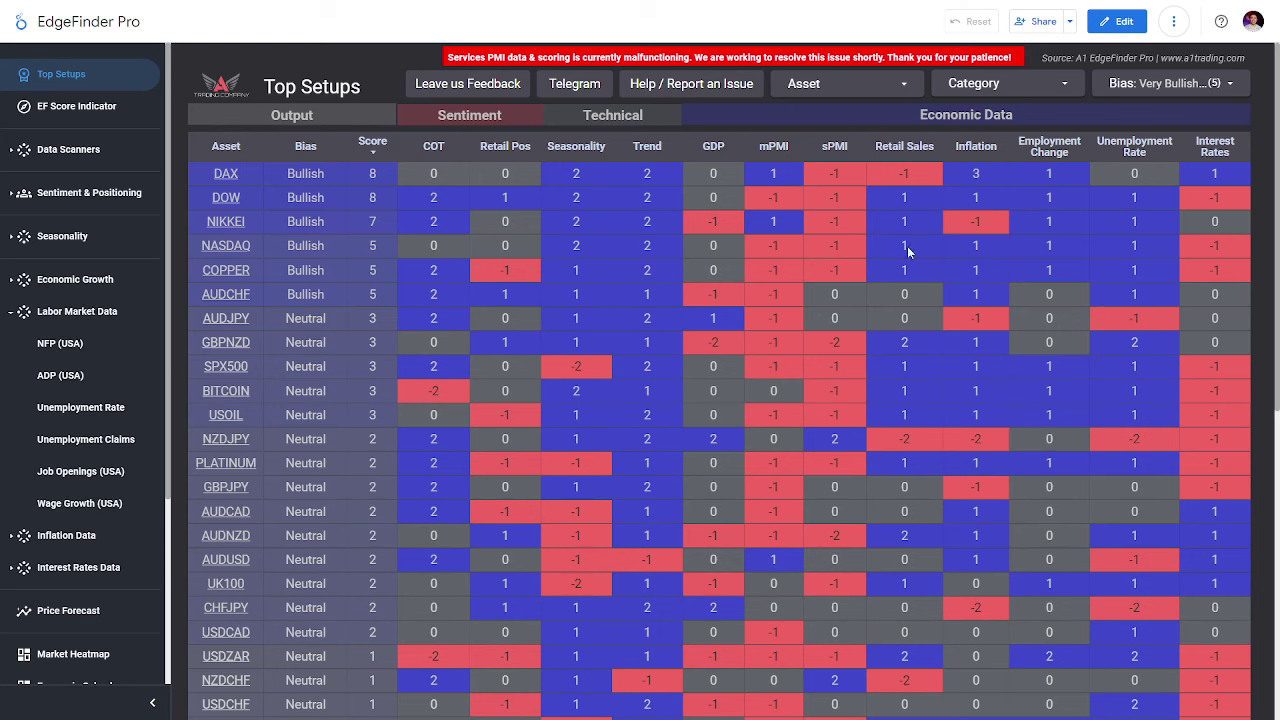
scroll(722, 271, down, 5)
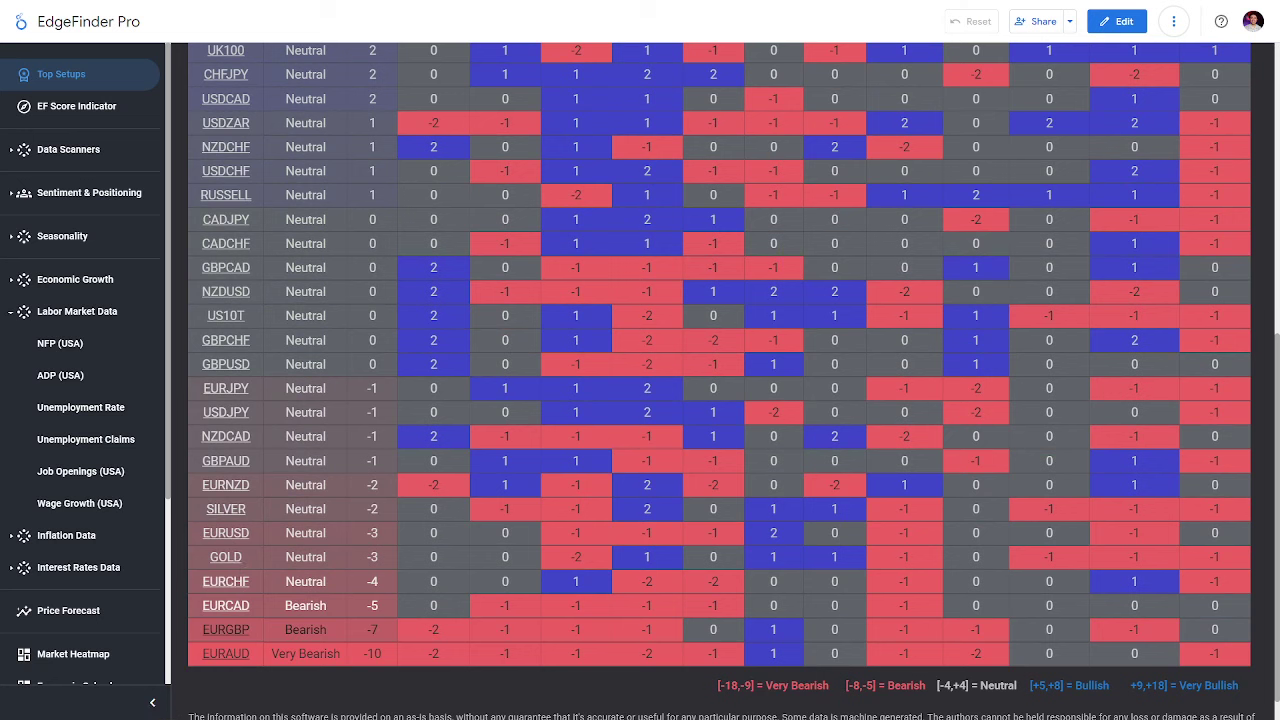
mouse_move(400, 560)
mouse_down()
mouse_move(357, 548)
mouse_move(397, 565)
mouse_move(385, 555)
mouse_up()
scroll(1004, 309, up, 5)
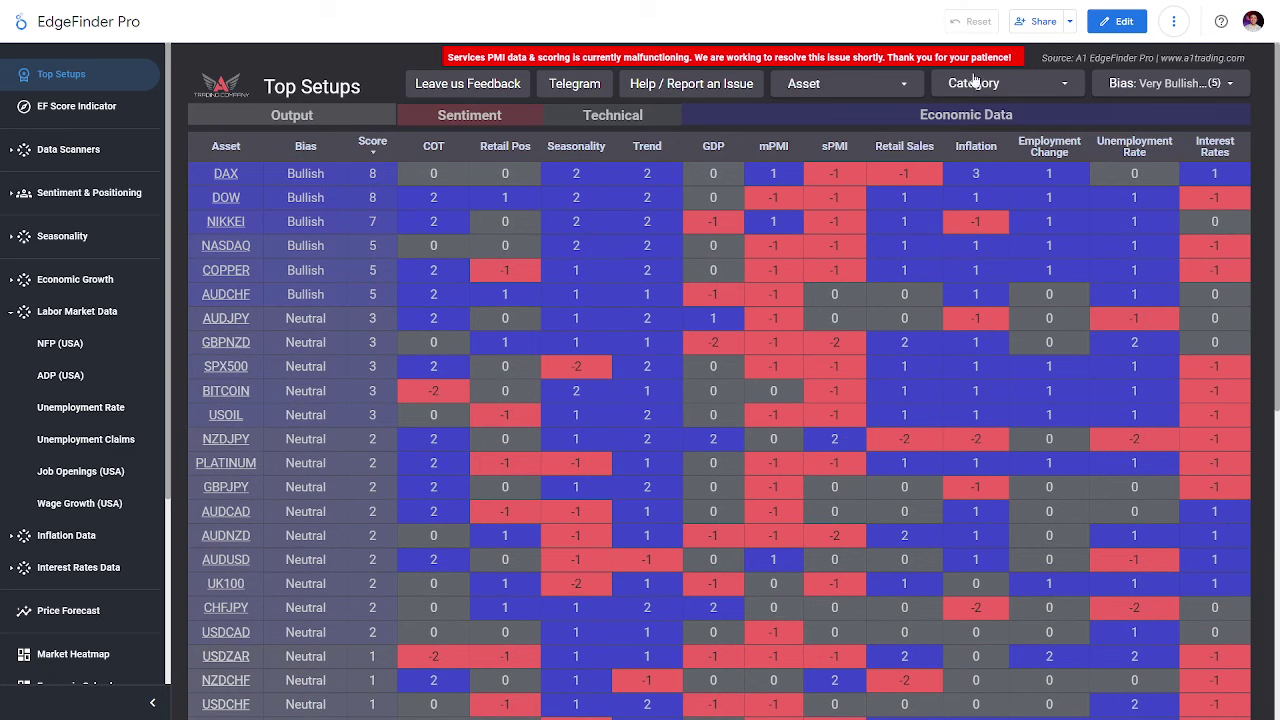
- Filter the Category dropdown to ONLY Metals and close it
click(985, 85)
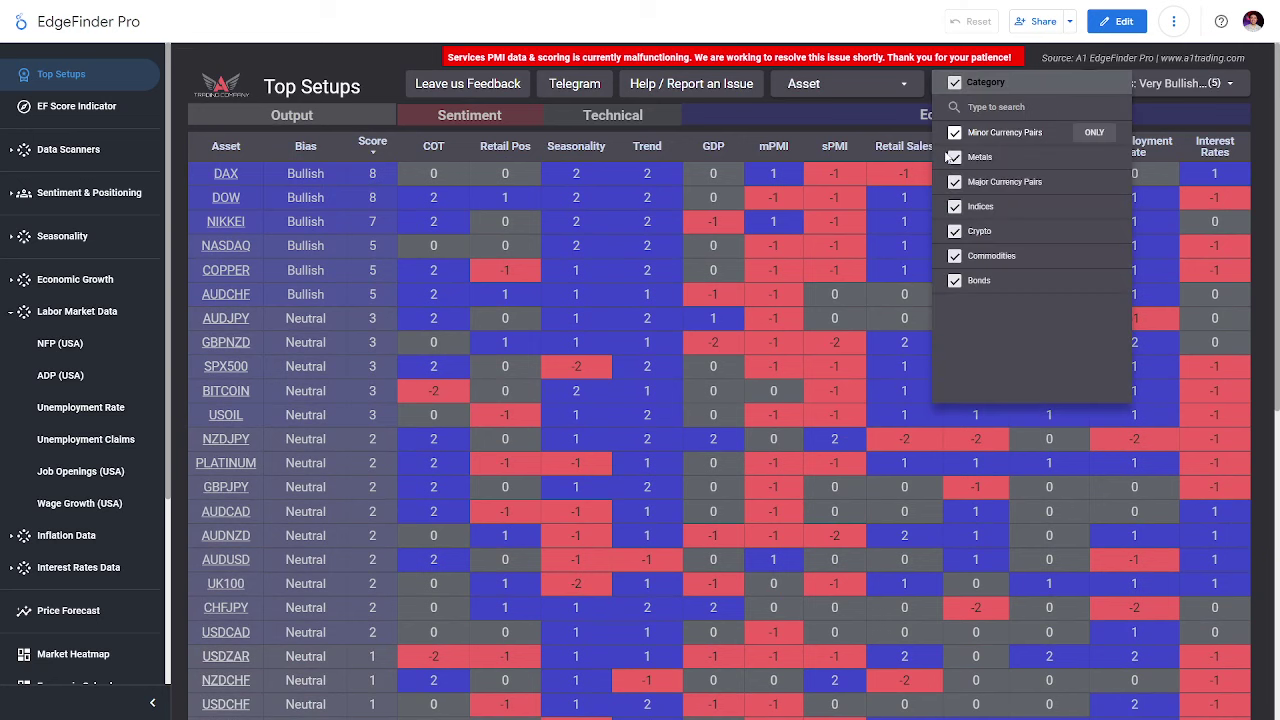
click(1094, 158)
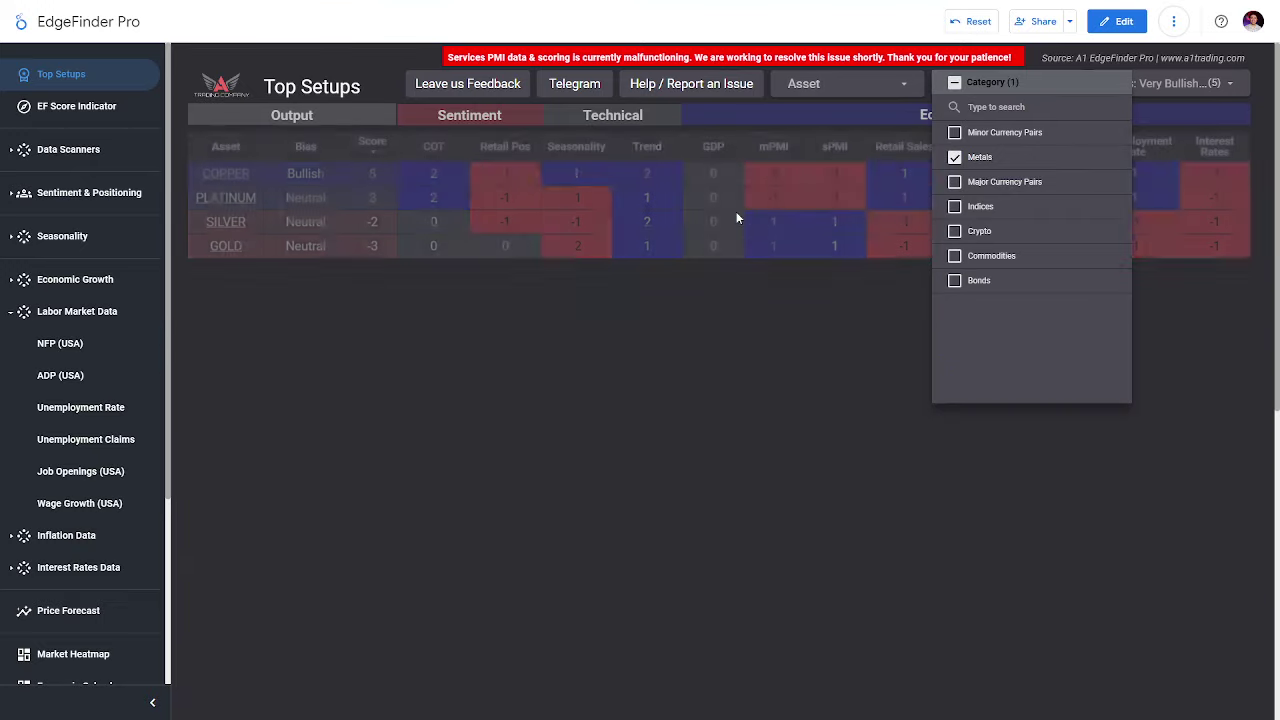
click(682, 337)
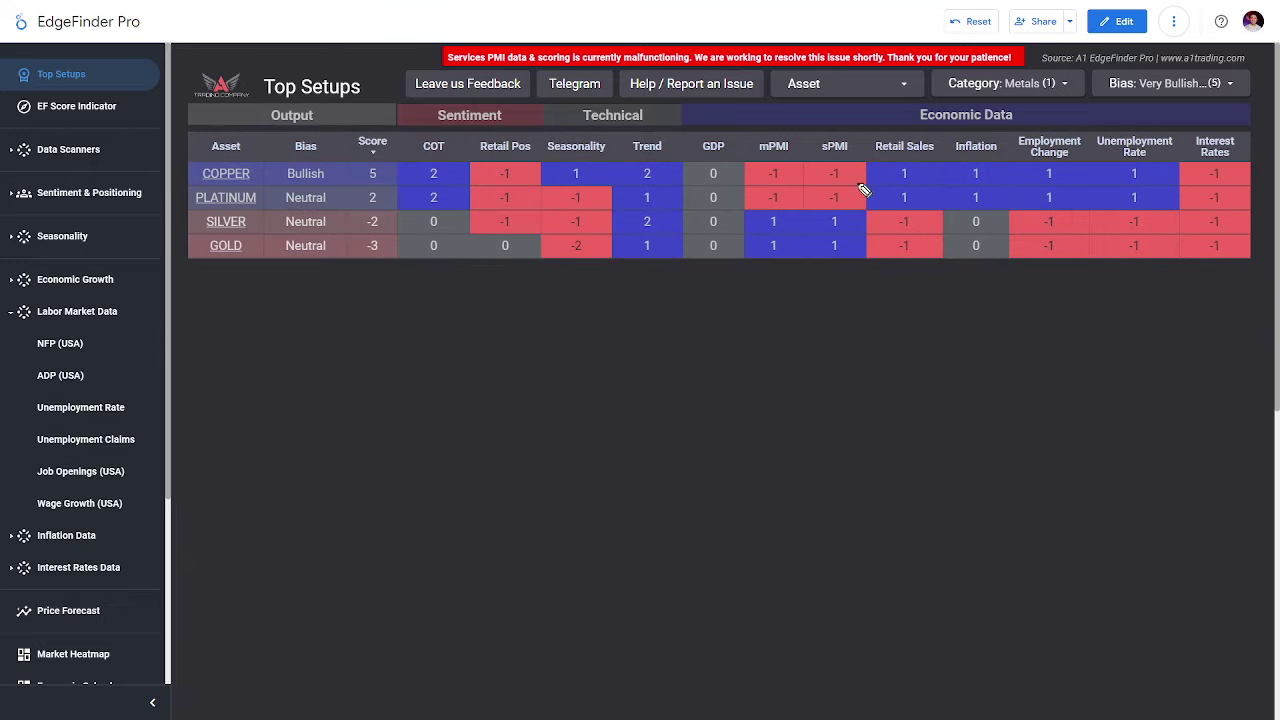
- Circle GOLD's sPMI value of 1 and strike down the sPMI column, then erase the marks
click(829, 246)
drag(829, 248, 822, 246)
mouse_move(840, 176)
mouse_down()
mouse_move(826, 257)
mouse_move(848, 307)
mouse_up()
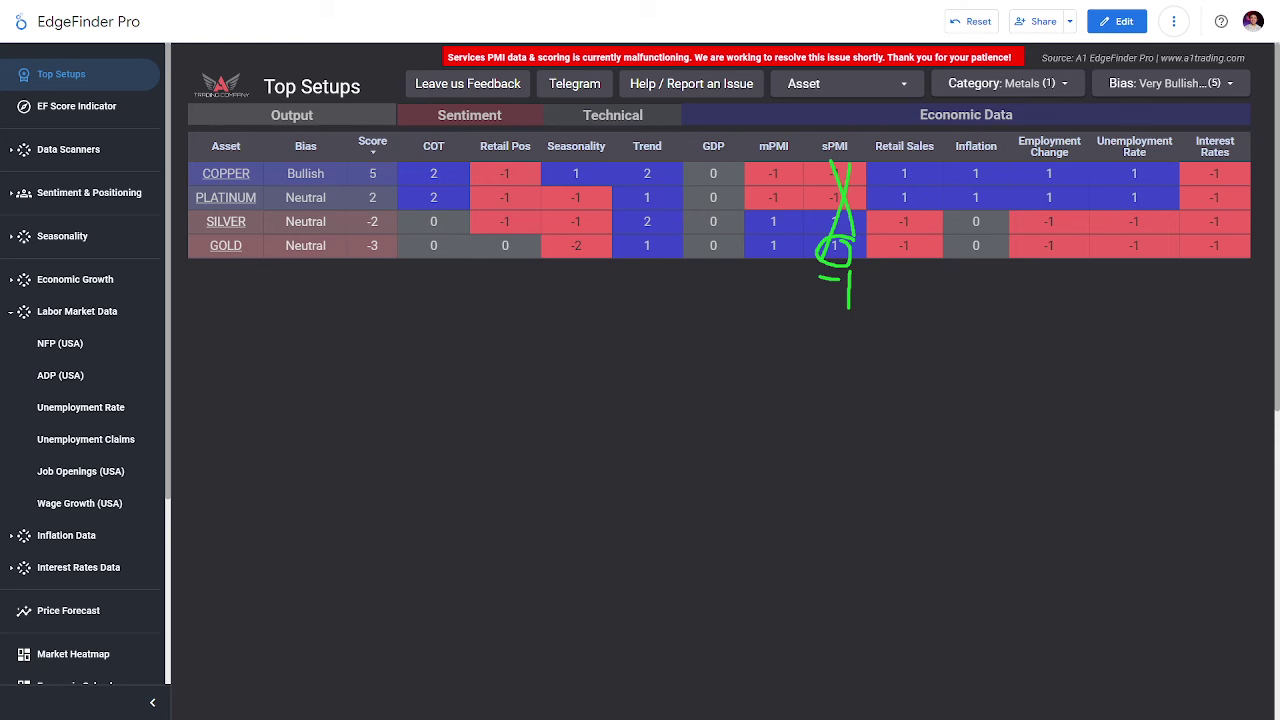
key(e)
- Scribble the sPMI column, write -1, and arrow GOLD's score with -5 beside it
mouse_move(843, 234)
mouse_down()
mouse_move(857, 223)
mouse_move(835, 175)
mouse_up()
mouse_move(818, 281)
mouse_down()
mouse_move(834, 281)
mouse_move(843, 308)
mouse_move(709, 394)
mouse_move(386, 314)
mouse_move(365, 280)
mouse_move(377, 282)
mouse_move(350, 286)
mouse_up()
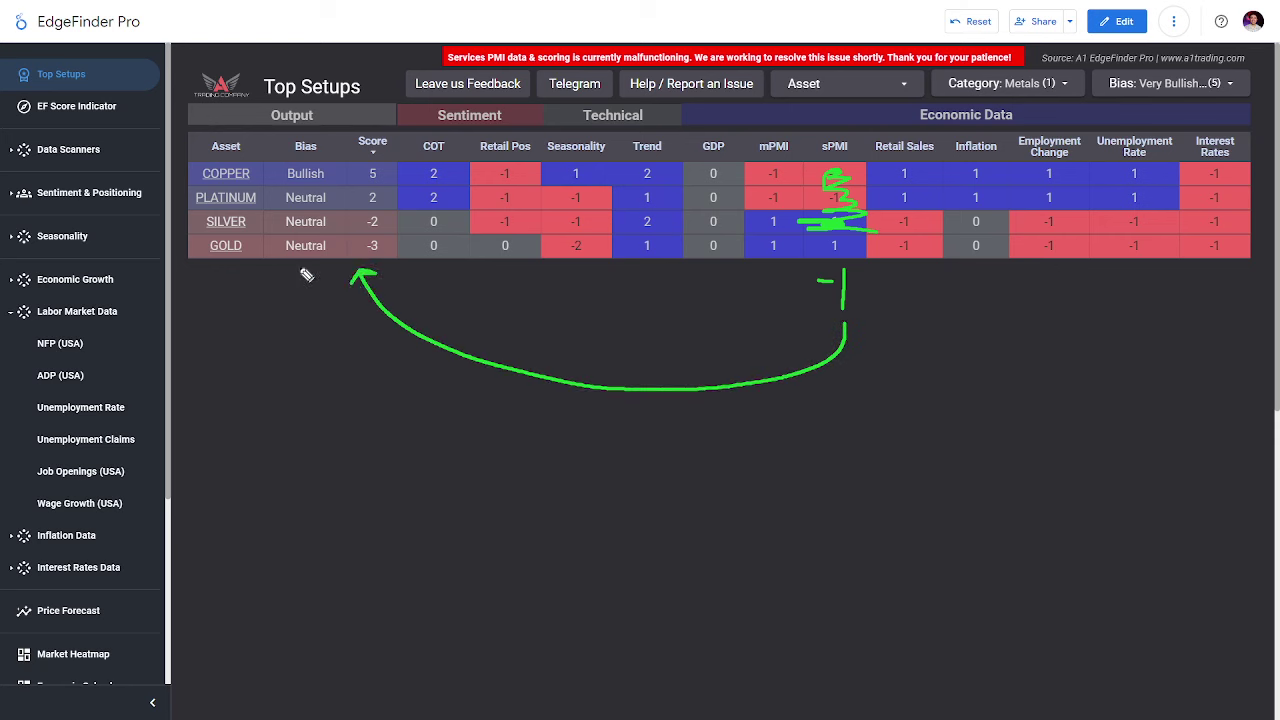
drag(276, 268, 316, 272)
mouse_move(335, 327)
mouse_down()
mouse_move(362, 326)
mouse_move(360, 338)
mouse_up()
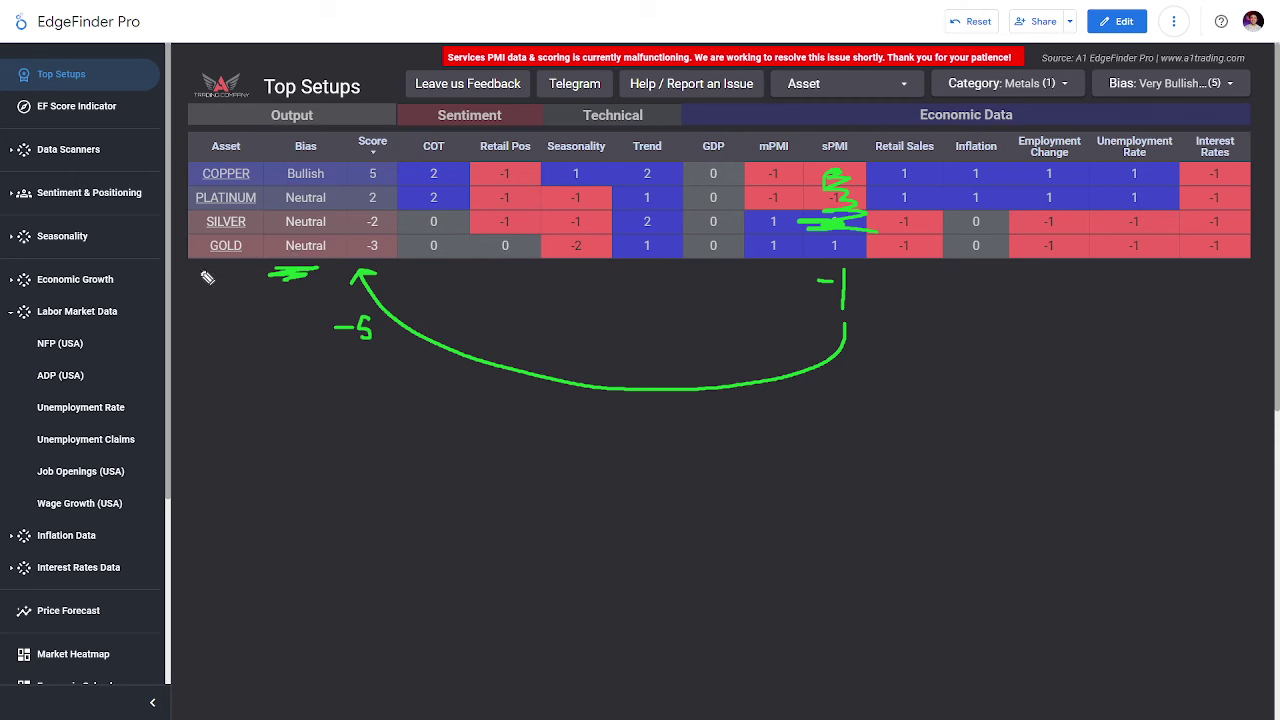
- Underline COPPER's Bullish bias, the banner notice and SILVER's -2, then clear all annotations
drag(199, 270, 245, 268)
drag(290, 183, 385, 178)
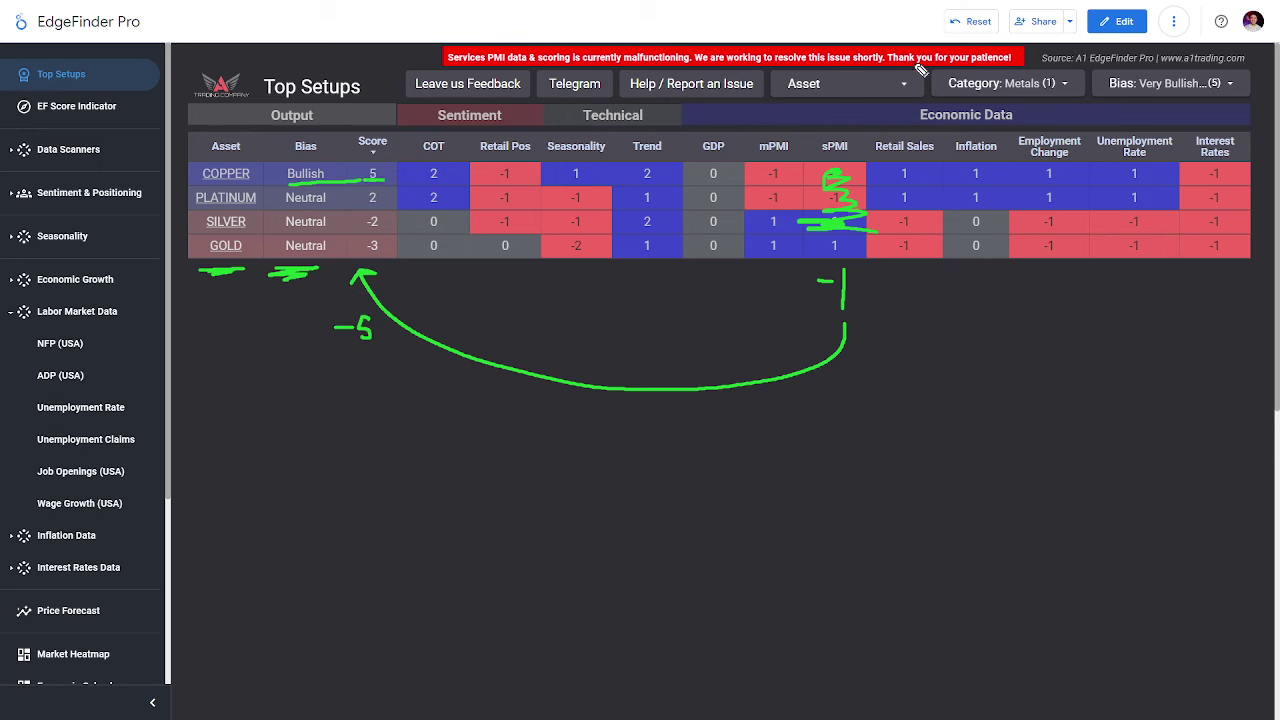
drag(960, 69, 713, 70)
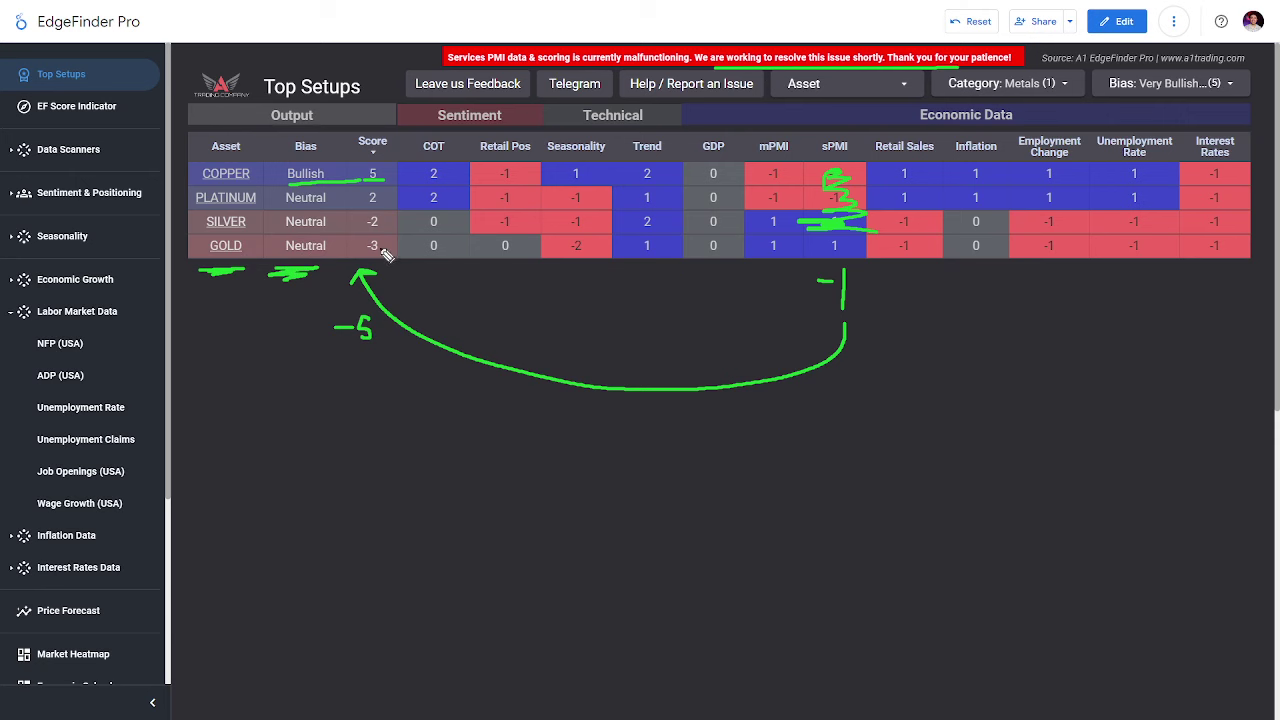
mouse_move(392, 237)
mouse_down()
mouse_move(362, 238)
mouse_move(398, 262)
mouse_move(390, 236)
mouse_up()
key(Escape)
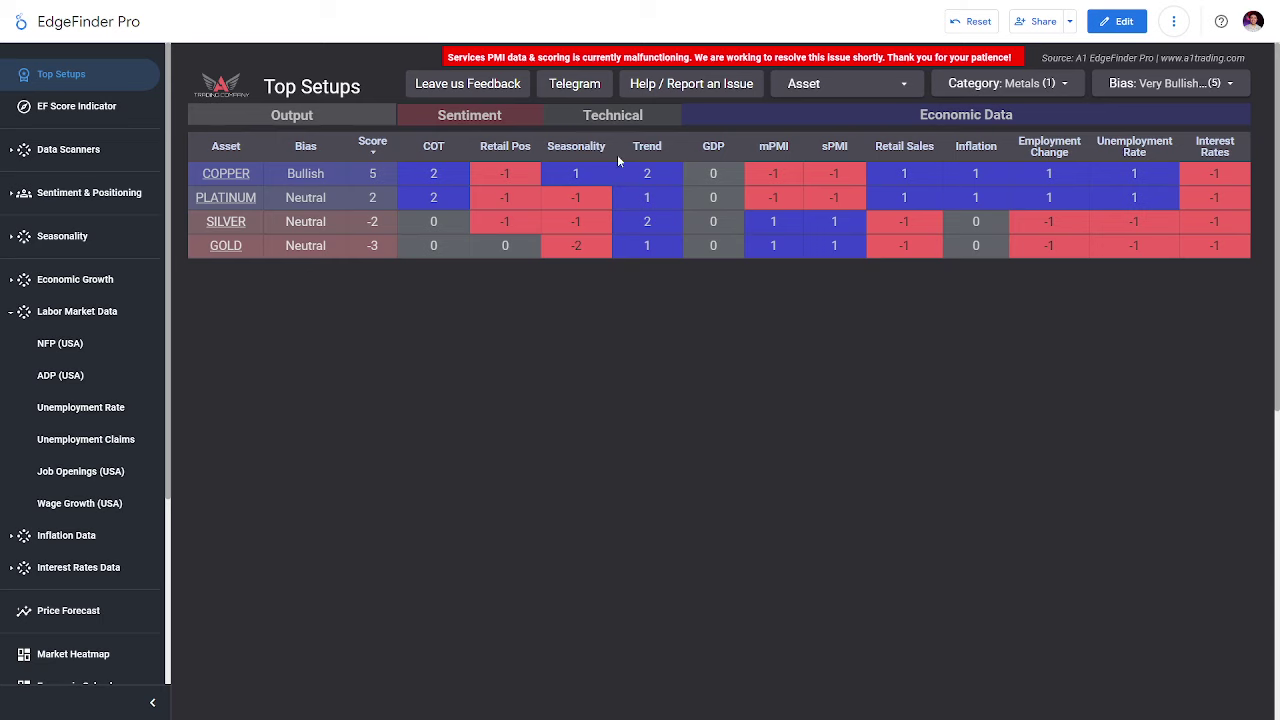
- Switch to the XAUUSD 4-hour gold chart and zoom out to show more history
key(alt+Tab)
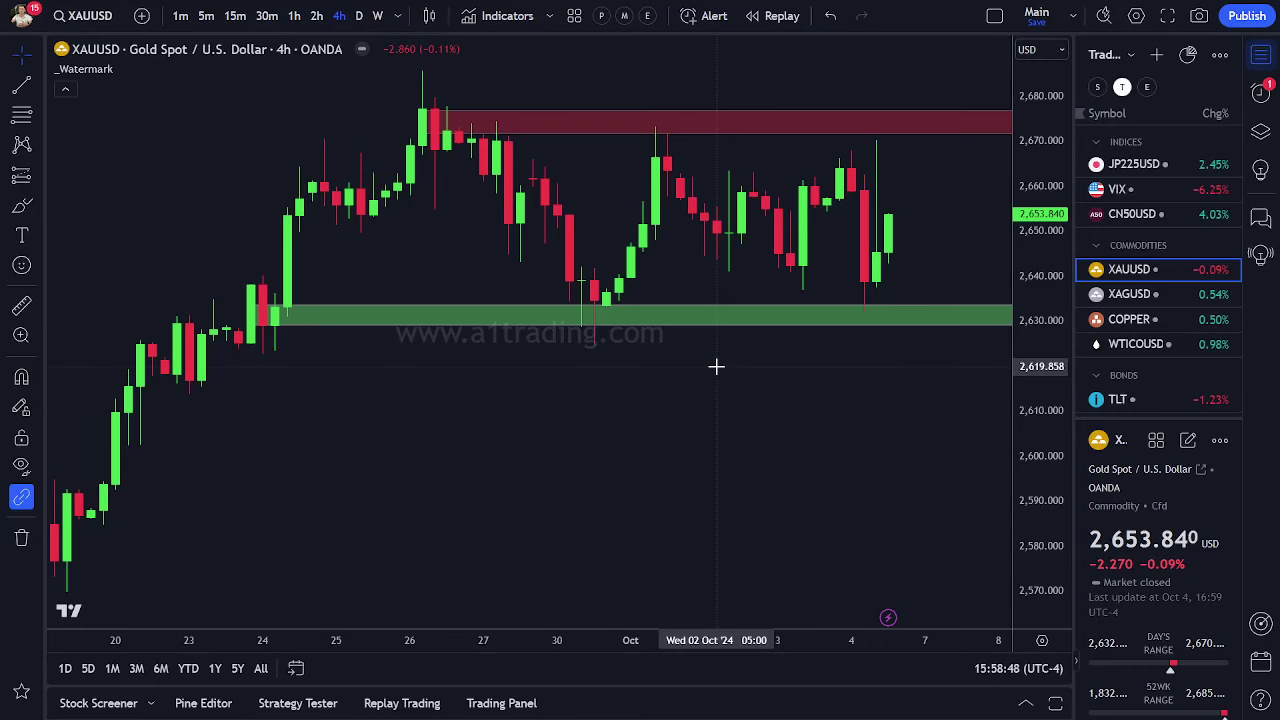
scroll(810, 367, down, 1)
scroll(810, 367, right, 2)
- Sketch a projected drop from the last candle toward 2,570, then erase it
drag(861, 193, 908, 336)
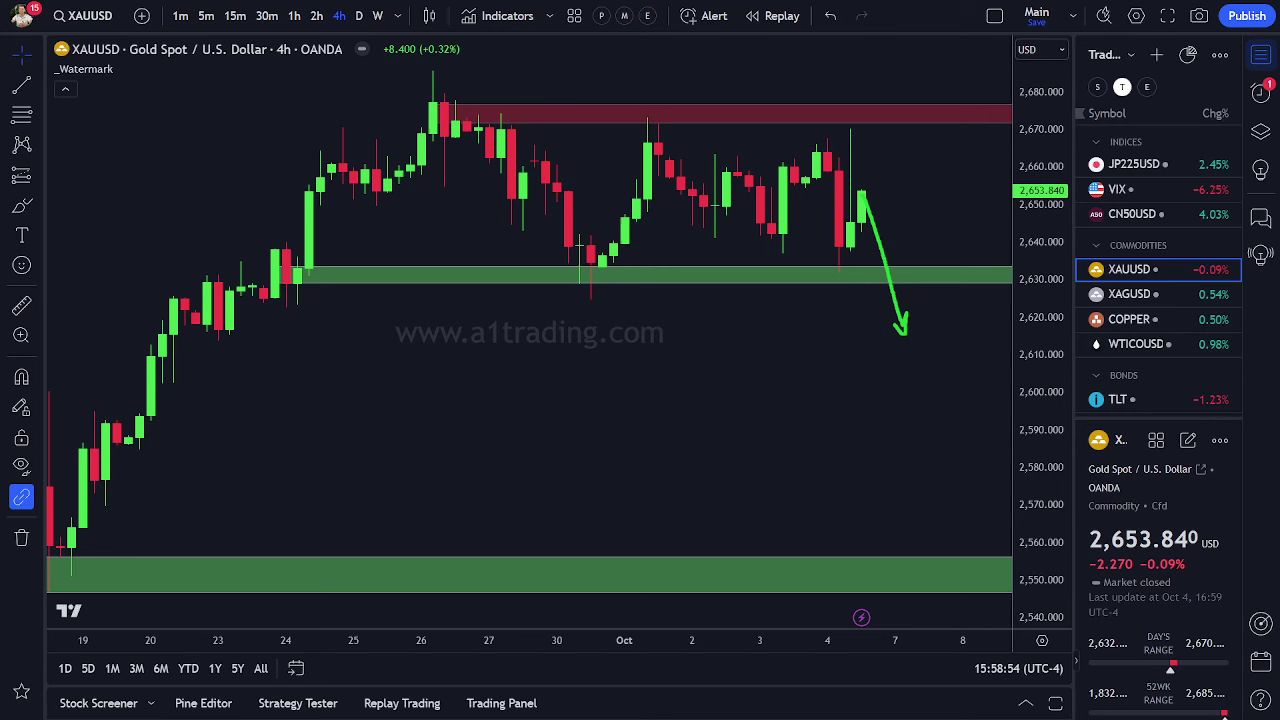
key(ctrl+z)
mouse_move(872, 196)
mouse_down()
mouse_move(914, 366)
mouse_move(930, 376)
mouse_move(963, 289)
mouse_move(1008, 495)
mouse_up()
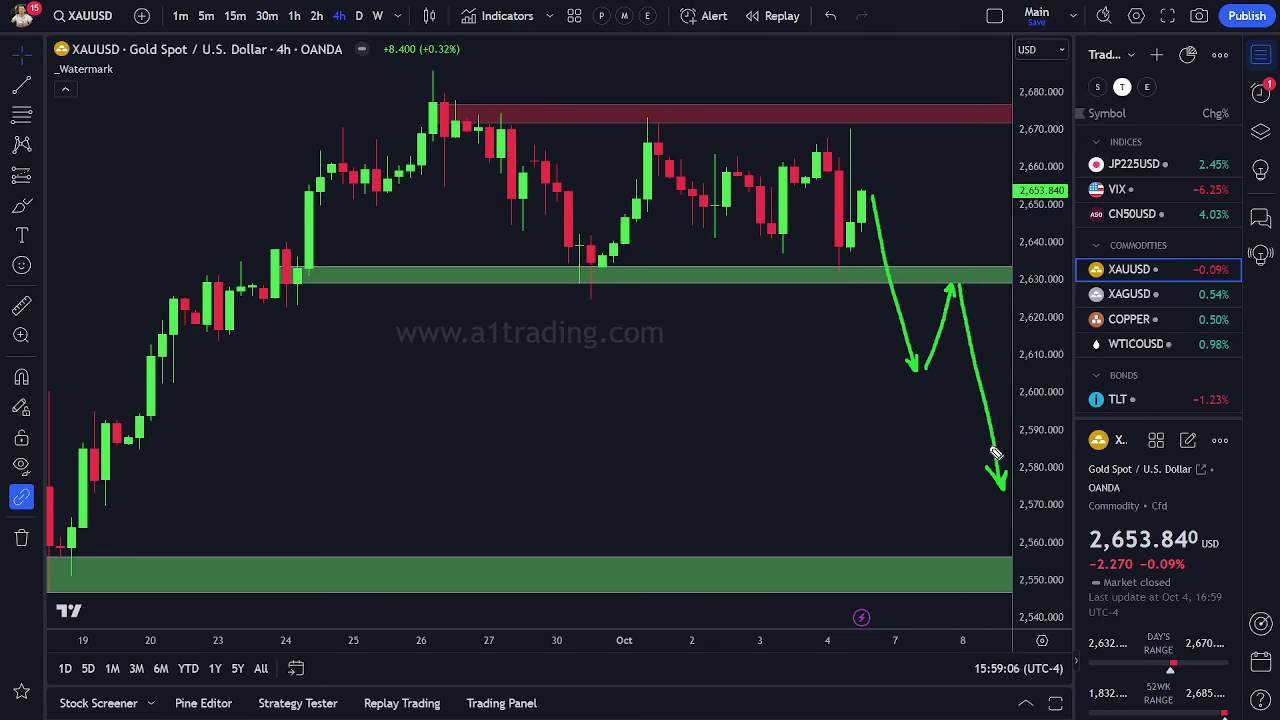
key(ctrl+z)
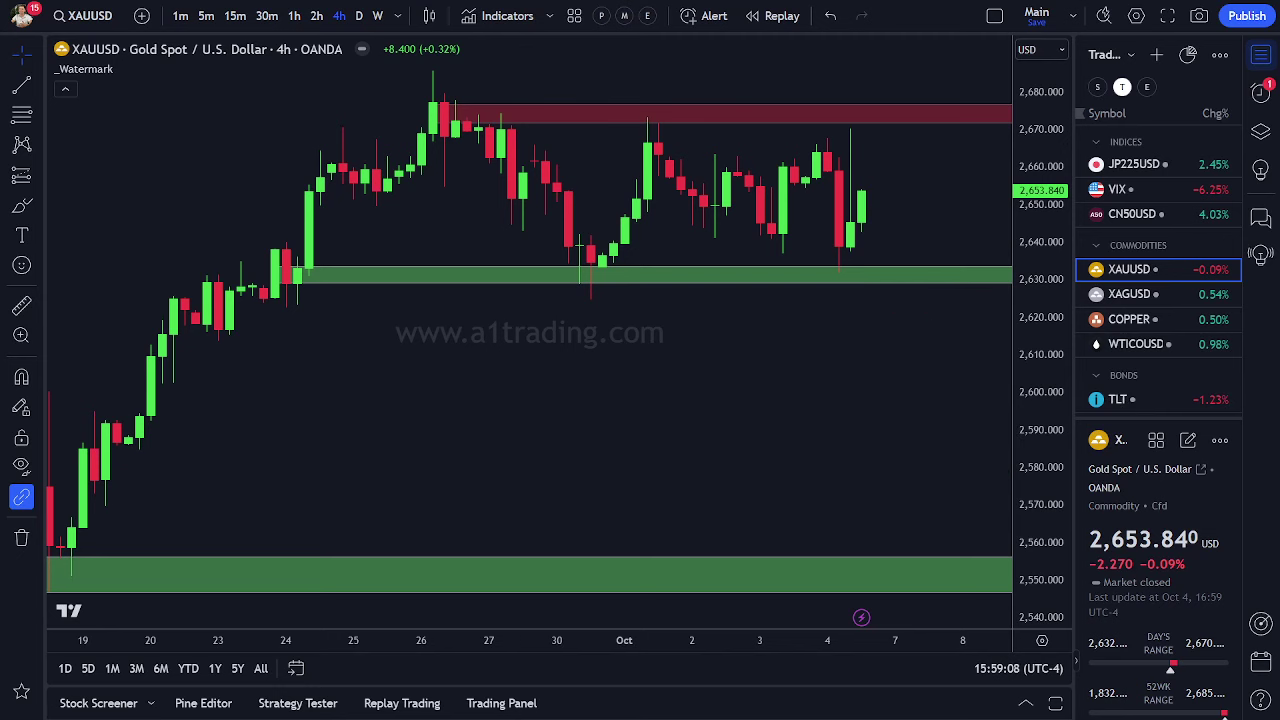
scroll(754, 408, down, 3)
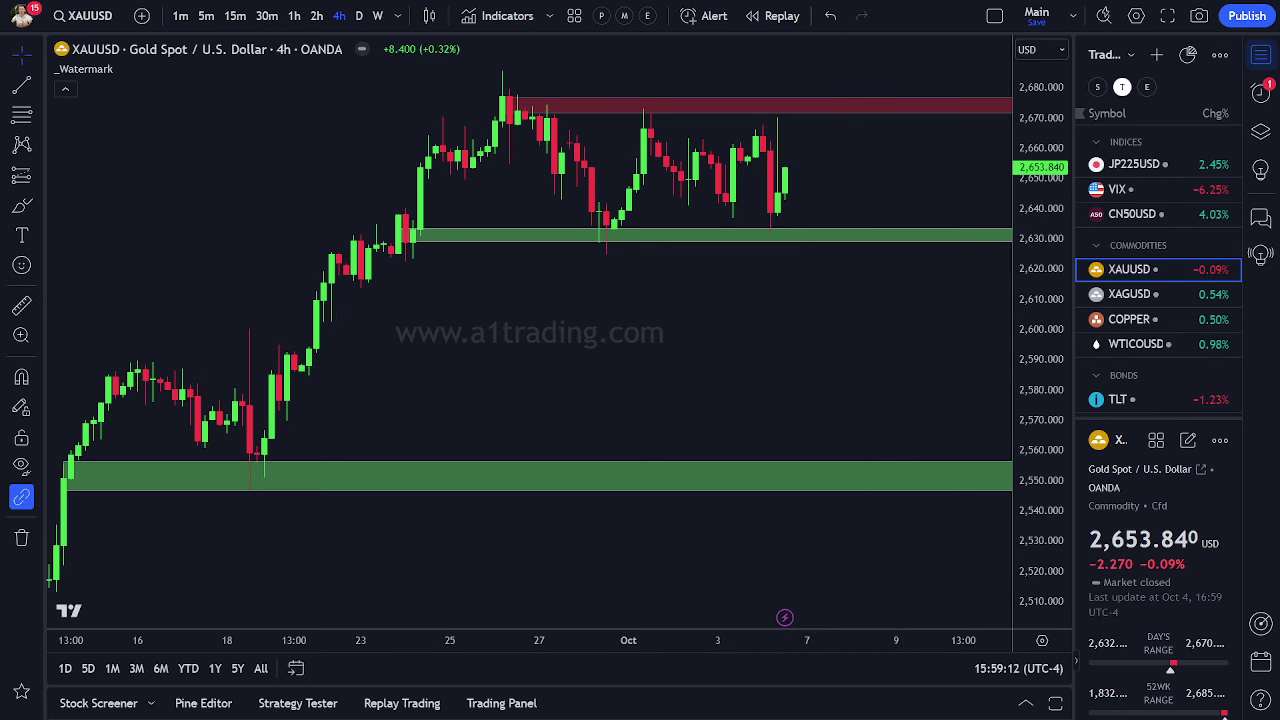
drag(793, 173, 829, 291)
drag(589, 242, 797, 235)
mouse_move(829, 291)
mouse_down()
mouse_move(873, 234)
mouse_move(905, 369)
mouse_move(957, 477)
mouse_move(988, 451)
mouse_move(1084, 660)
mouse_up()
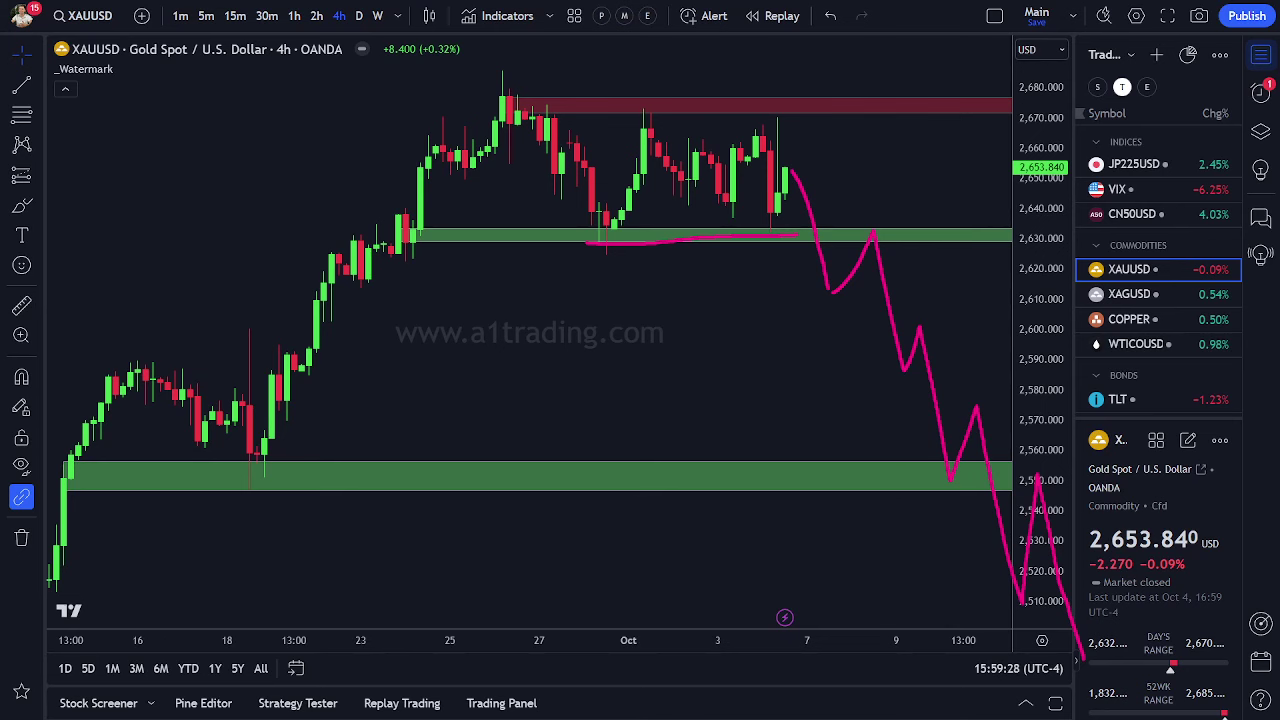
key(ctrl+alt+h)
key(alt+r)
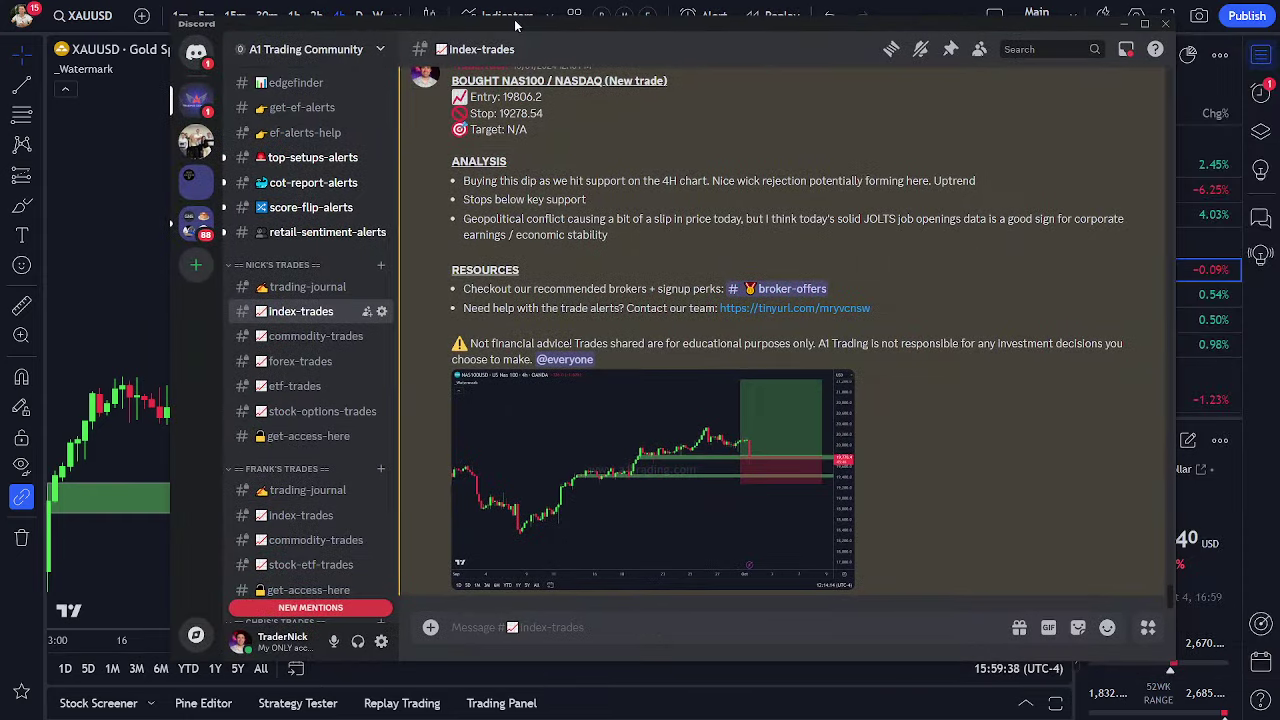
- Scroll to the NAS100 buy-the-dip post and nudge the Discord window right
scroll(583, 313, up, 5)
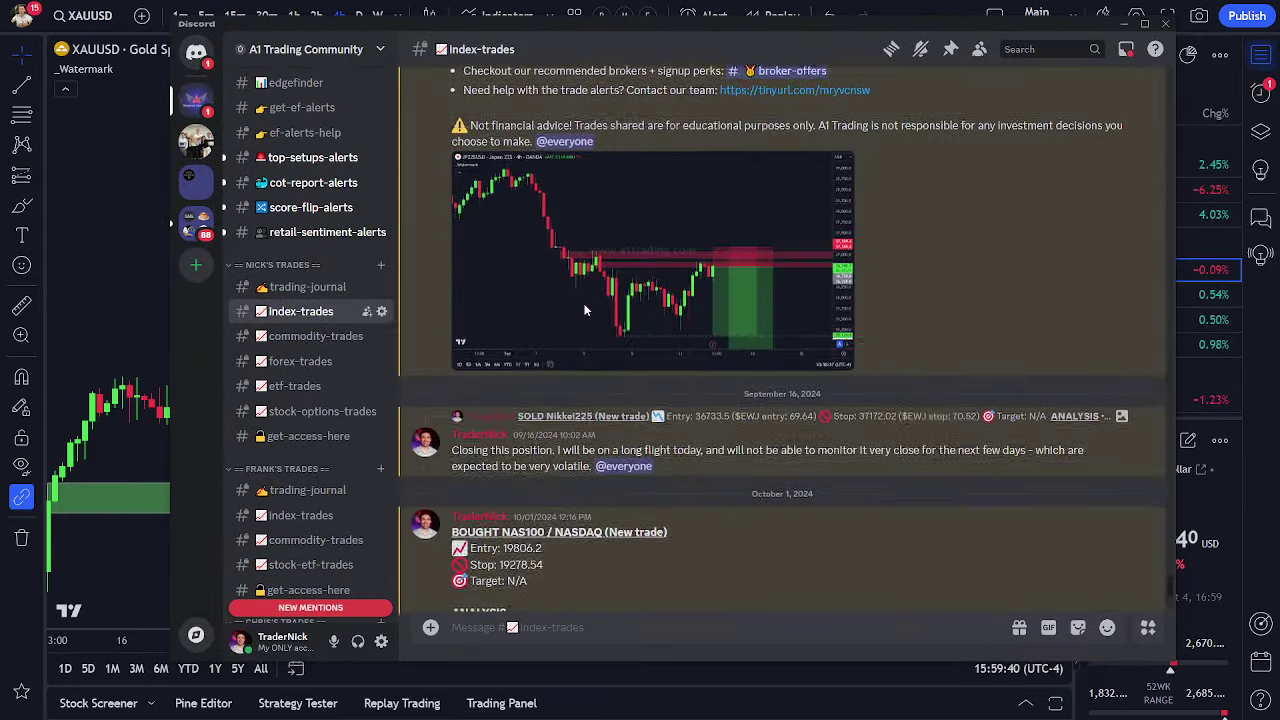
scroll(582, 303, down, 1)
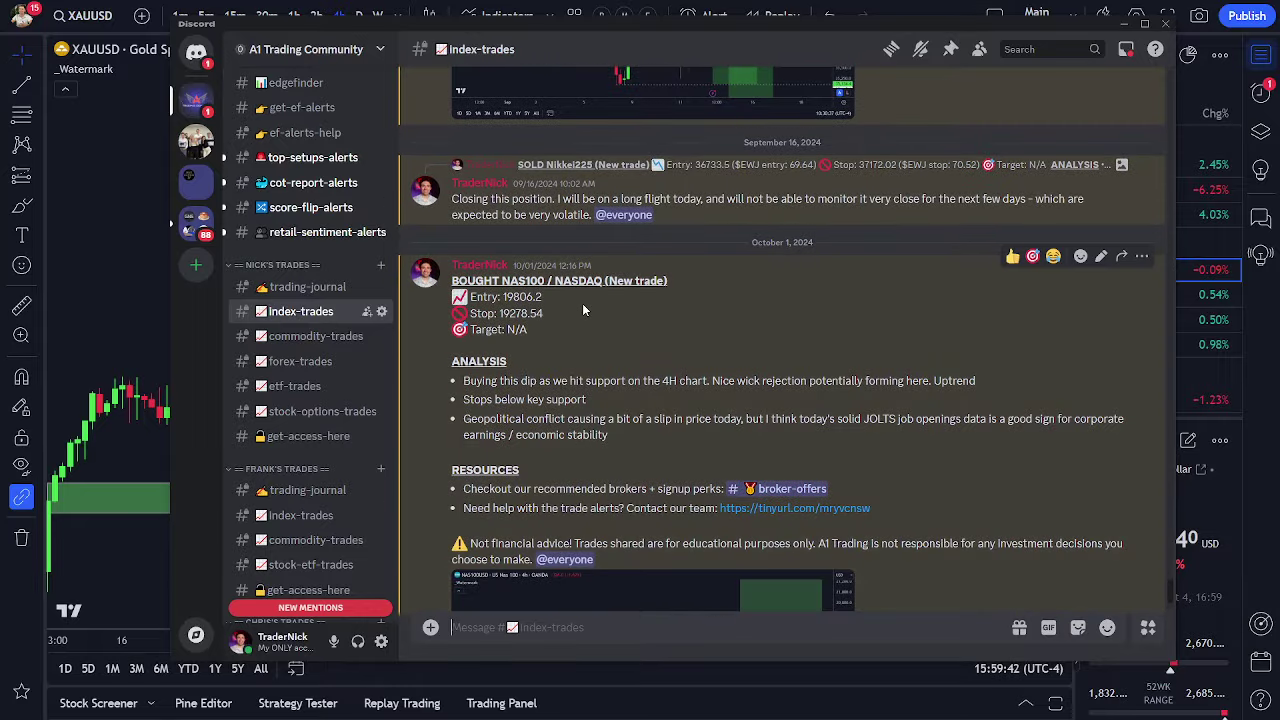
scroll(582, 303, down, 3)
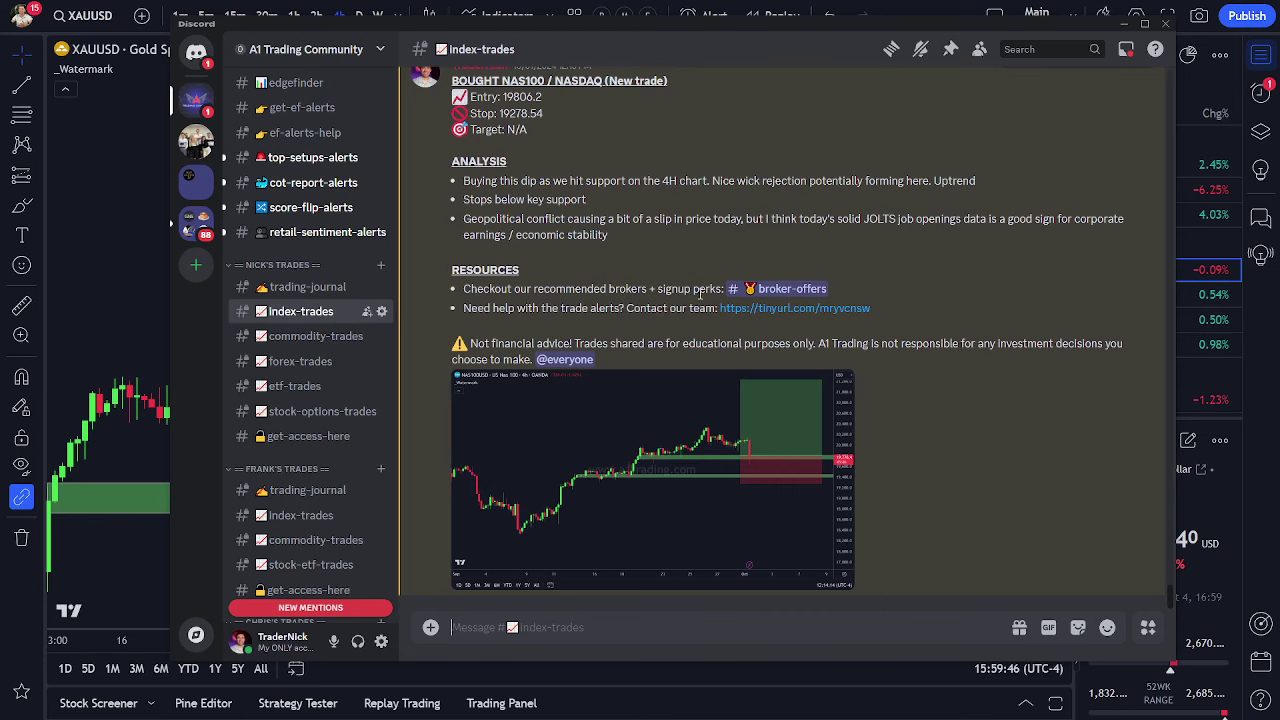
mouse_move(618, 27)
mouse_down()
mouse_move(642, 27)
mouse_move(623, 83)
mouse_move(606, 33)
mouse_up()
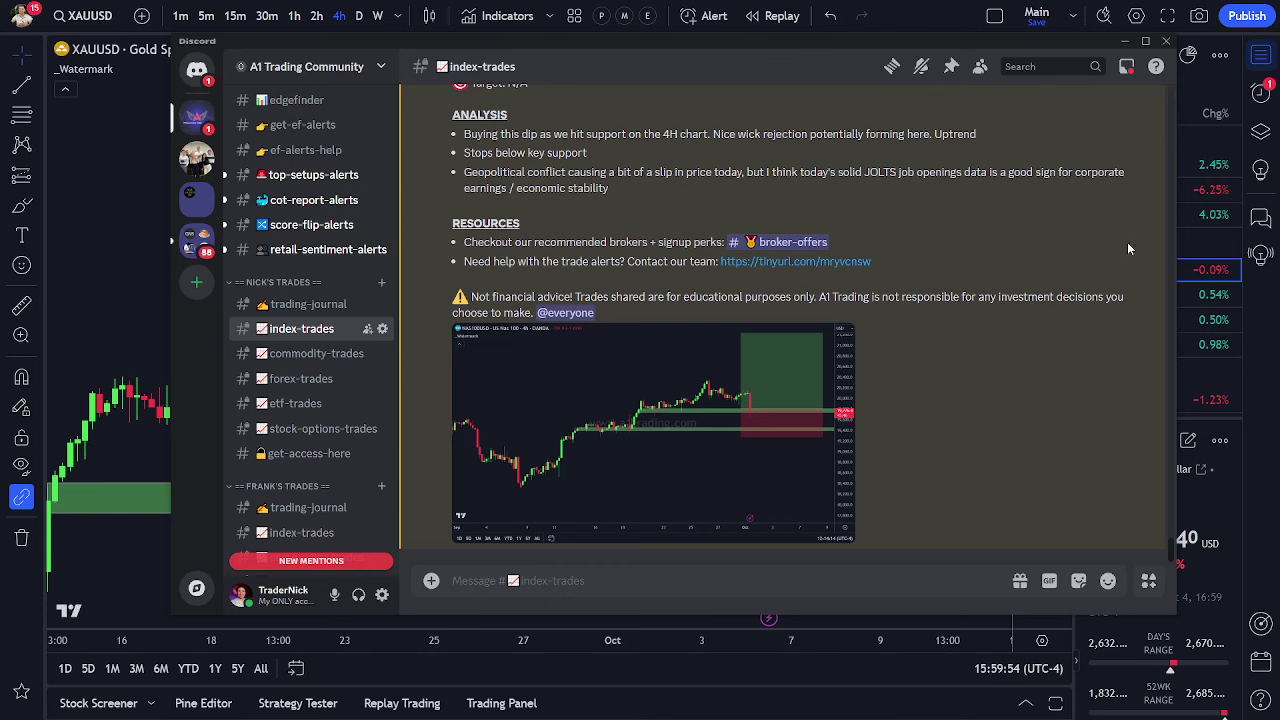
- Handwrite an underlined note beside the post, with an underlined EF below it
mouse_move(898, 210)
mouse_down()
mouse_move(928, 213)
mouse_move(914, 258)
mouse_move(932, 214)
mouse_move(966, 242)
mouse_move(990, 212)
mouse_move(996, 253)
mouse_move(1022, 232)
mouse_up()
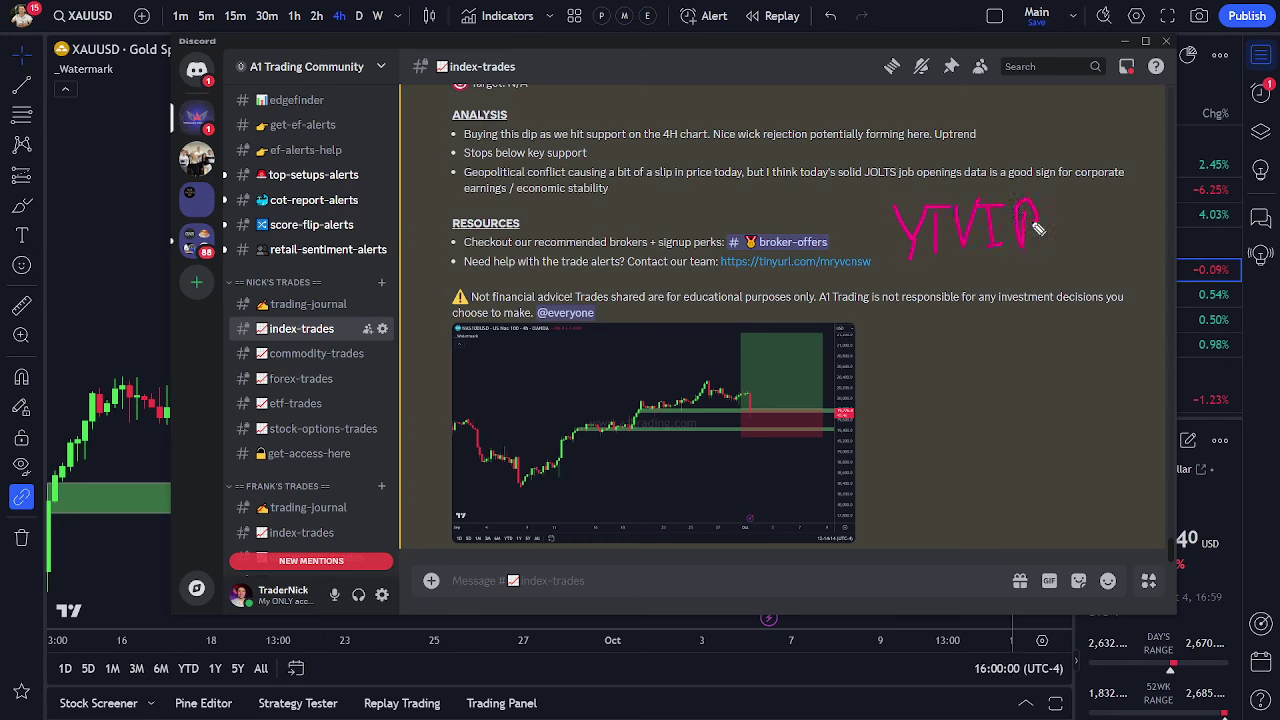
drag(902, 270, 1046, 265)
mouse_move(932, 354)
mouse_down()
mouse_move(932, 432)
mouse_move(978, 350)
mouse_up()
drag(933, 389, 980, 386)
drag(933, 429, 996, 427)
mouse_move(1001, 345)
mouse_down()
mouse_move(1001, 430)
mouse_move(1040, 344)
mouse_up()
drag(1001, 386, 1030, 384)
drag(883, 442, 1068, 437)
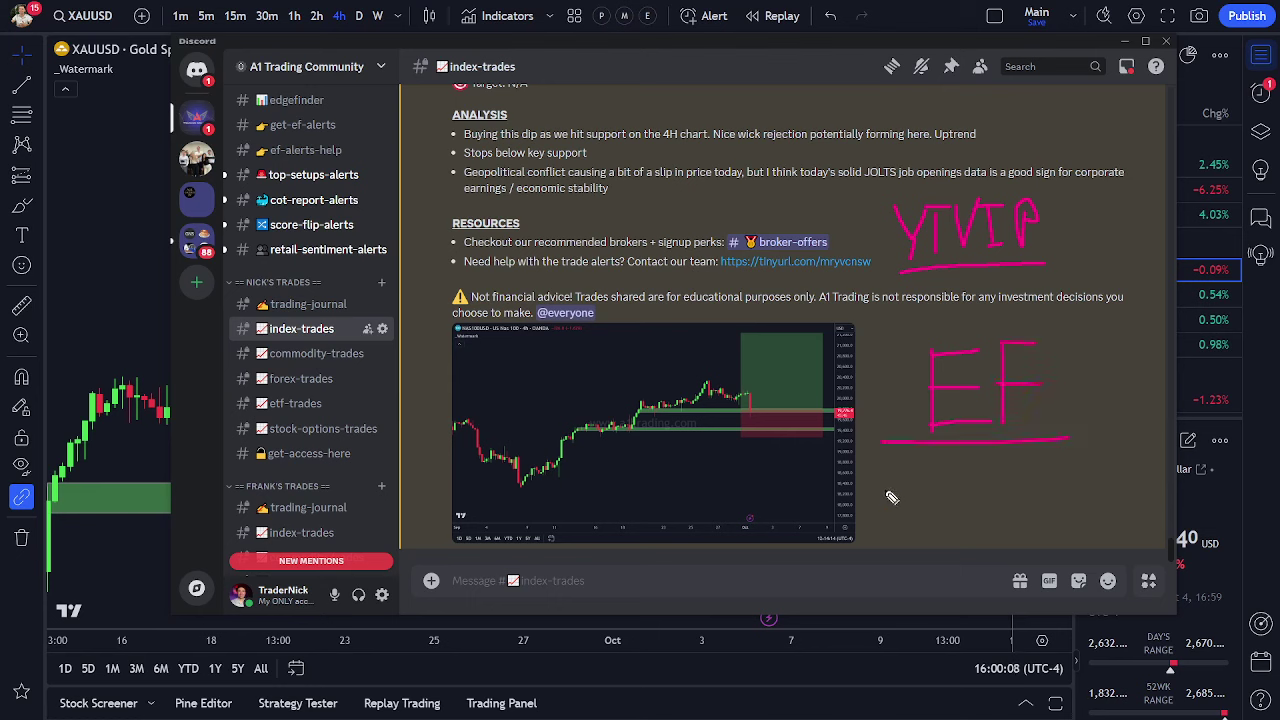
- Write an underlined VIP beneath EF, circle the top note, then clear all pink annotations
mouse_move(929, 478)
mouse_down()
mouse_move(941, 524)
mouse_move(968, 478)
mouse_move(984, 525)
mouse_move(1024, 506)
mouse_up()
drag(900, 552, 1078, 544)
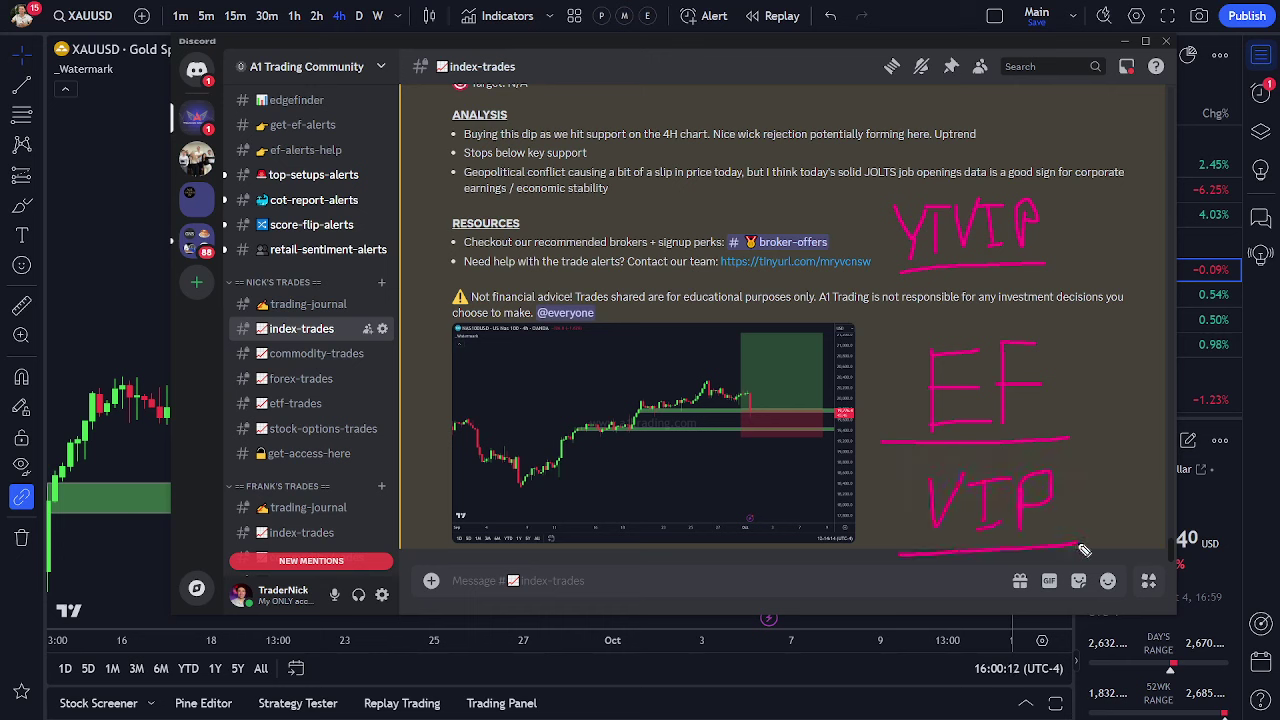
mouse_move(930, 173)
mouse_down()
mouse_move(870, 278)
mouse_move(985, 158)
mouse_move(972, 172)
mouse_up()
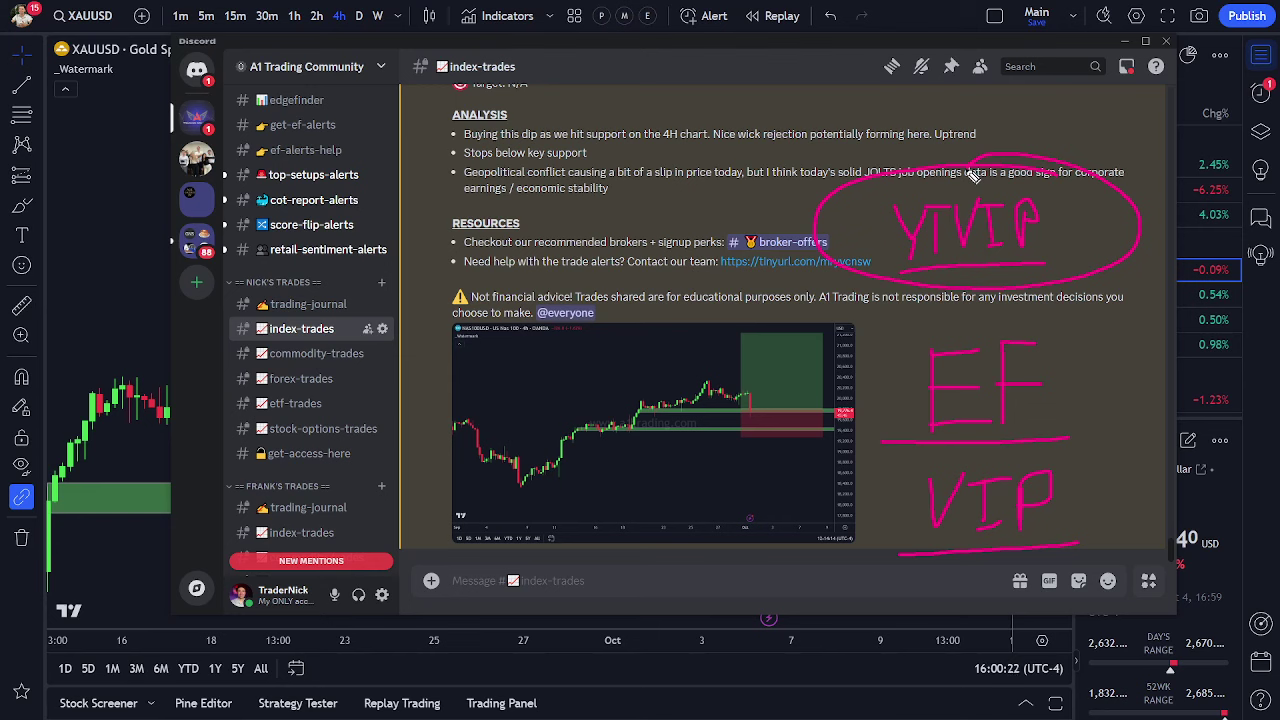
key(Escape)
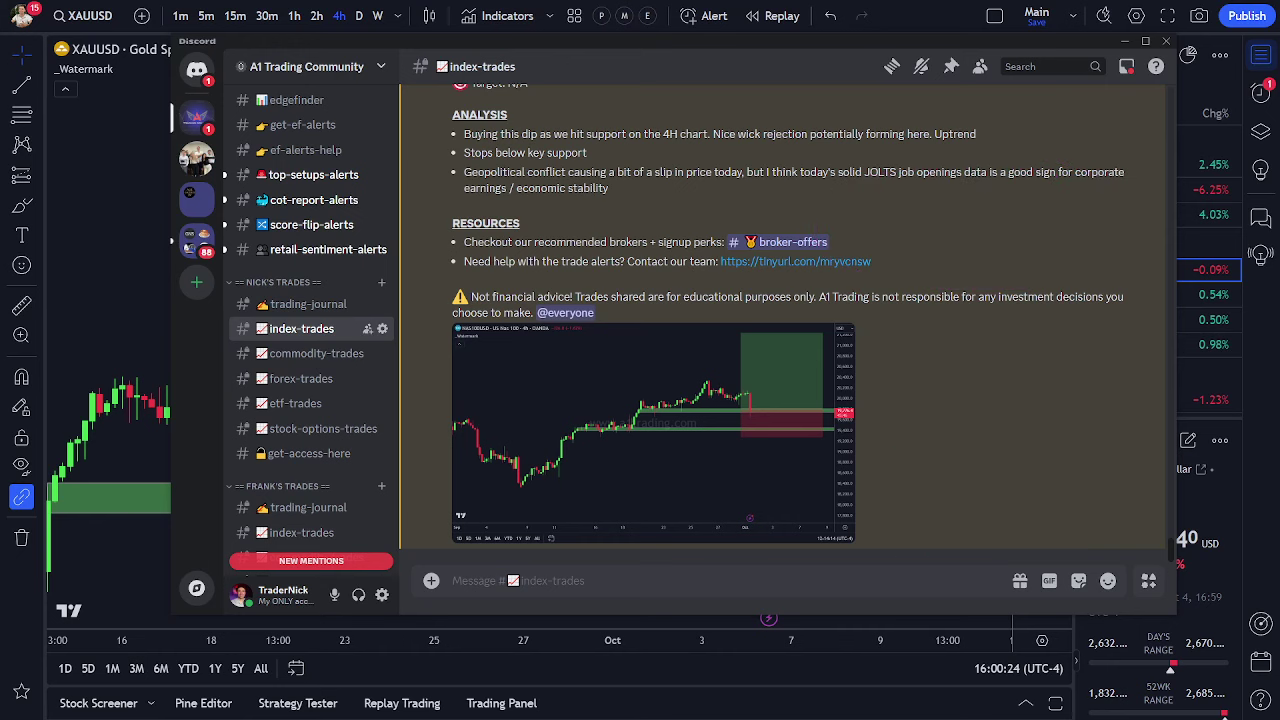
drag(786, 46, 757, 45)
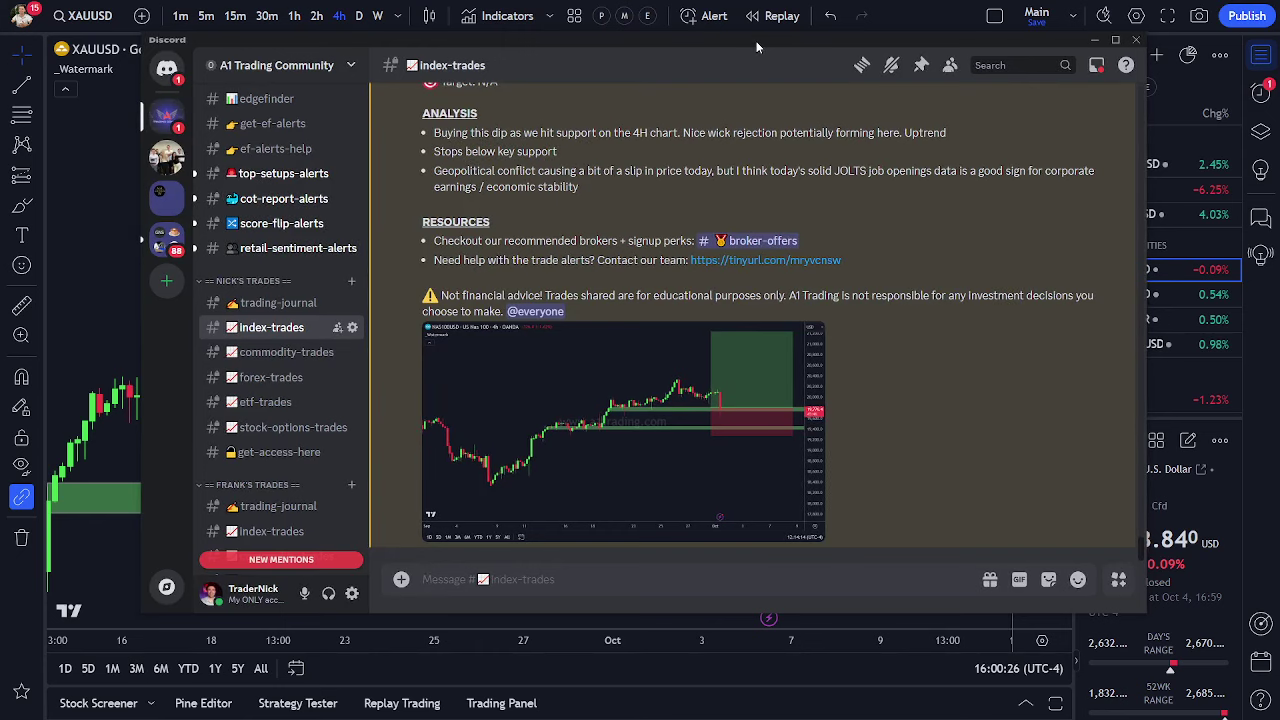
scroll(512, 216, up, 10)
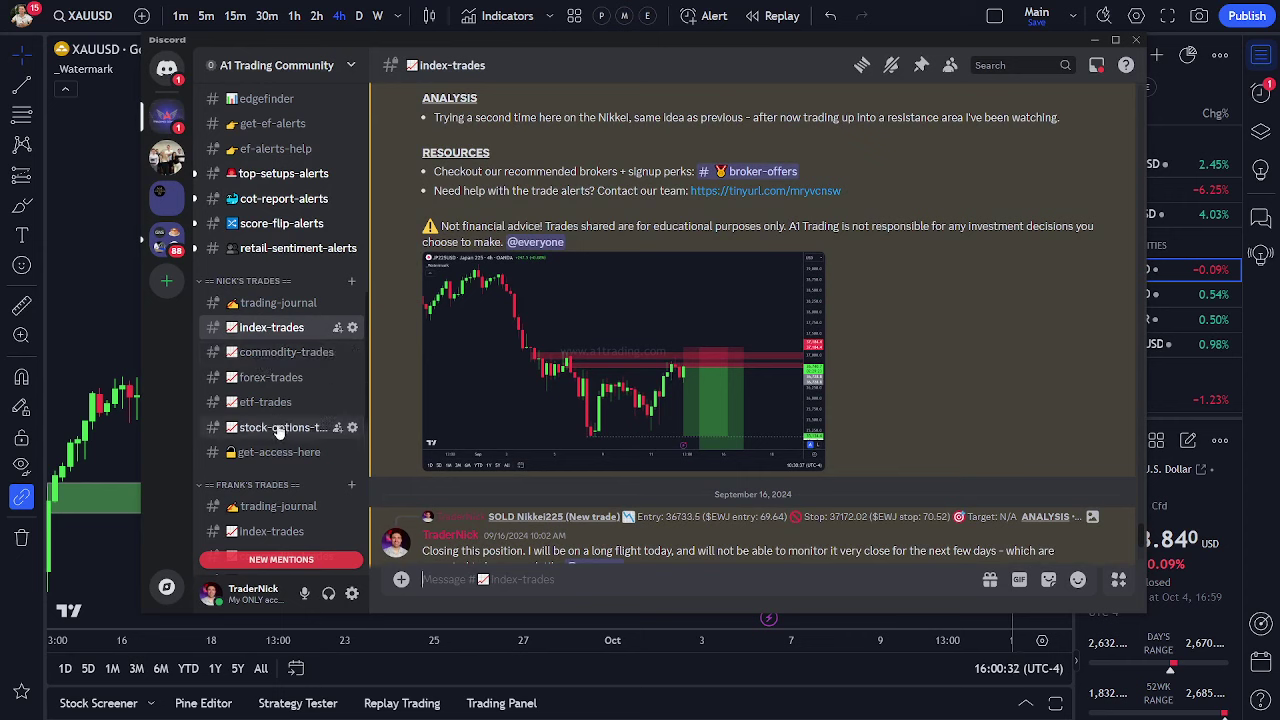
scroll(268, 455, down, 3)
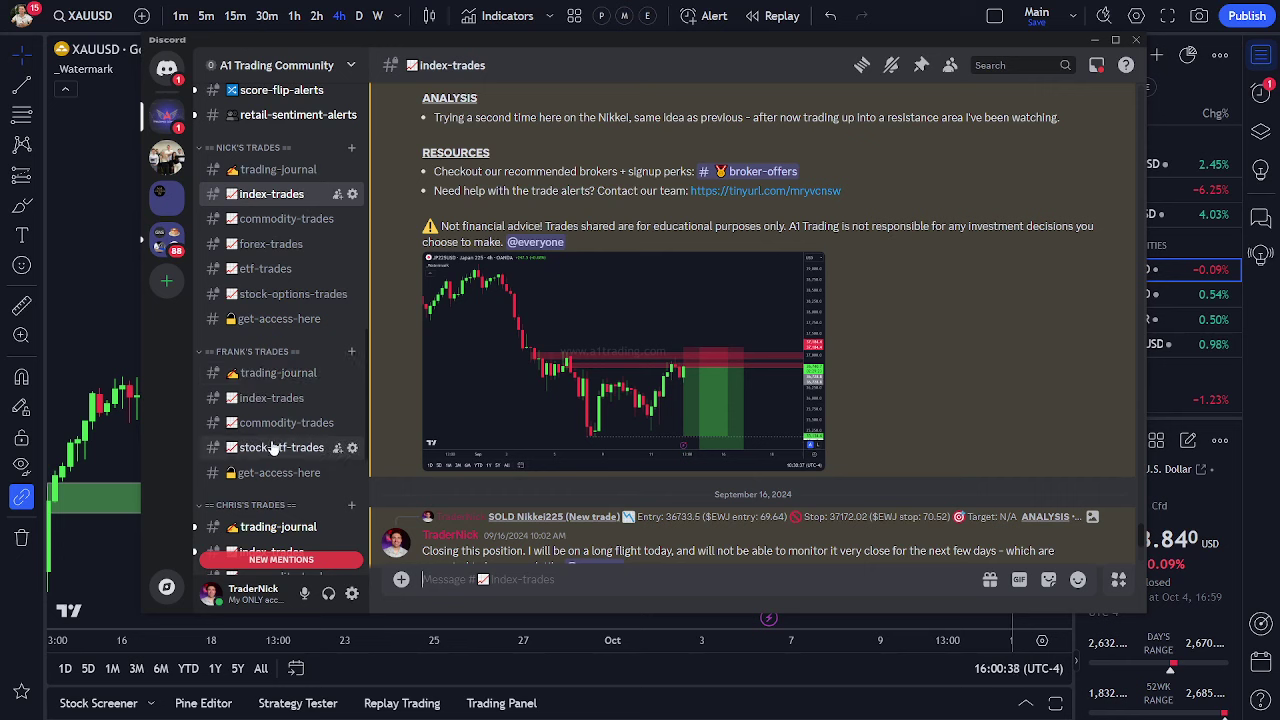
scroll(284, 398, up, 5)
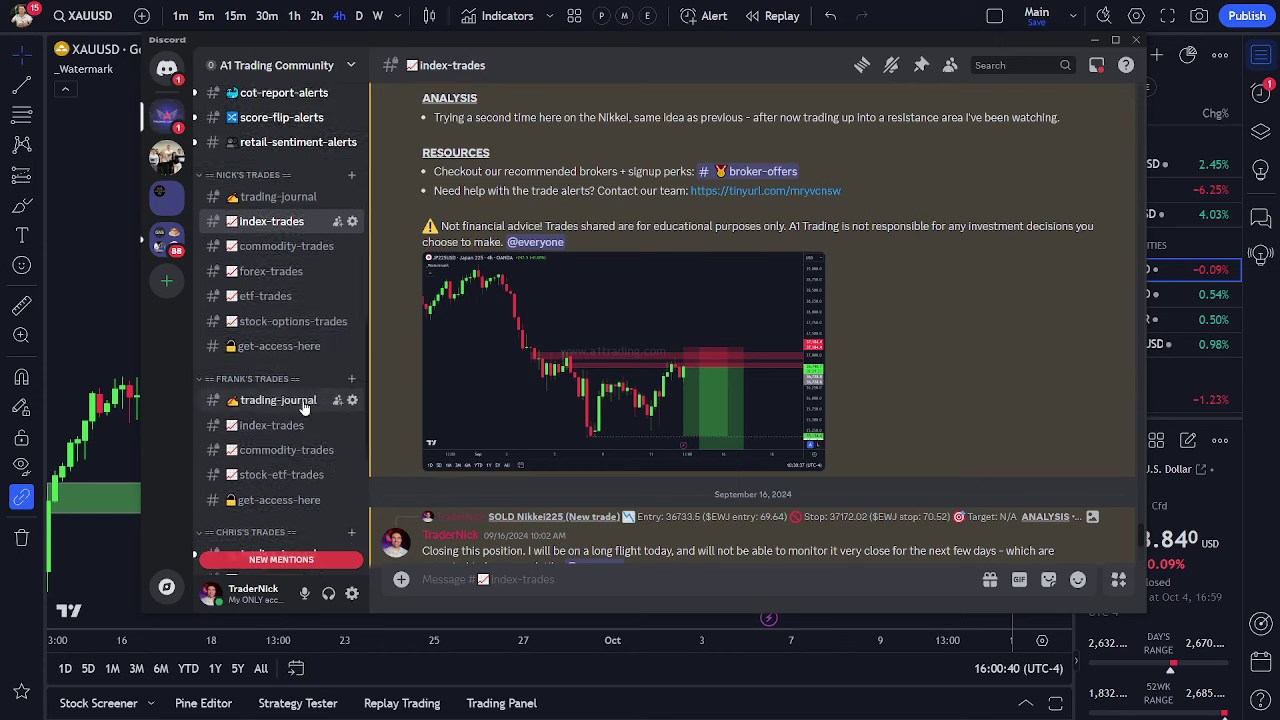
scroll(303, 404, up, 5)
scroll(295, 395, down, 15)
scroll(295, 390, down, 2)
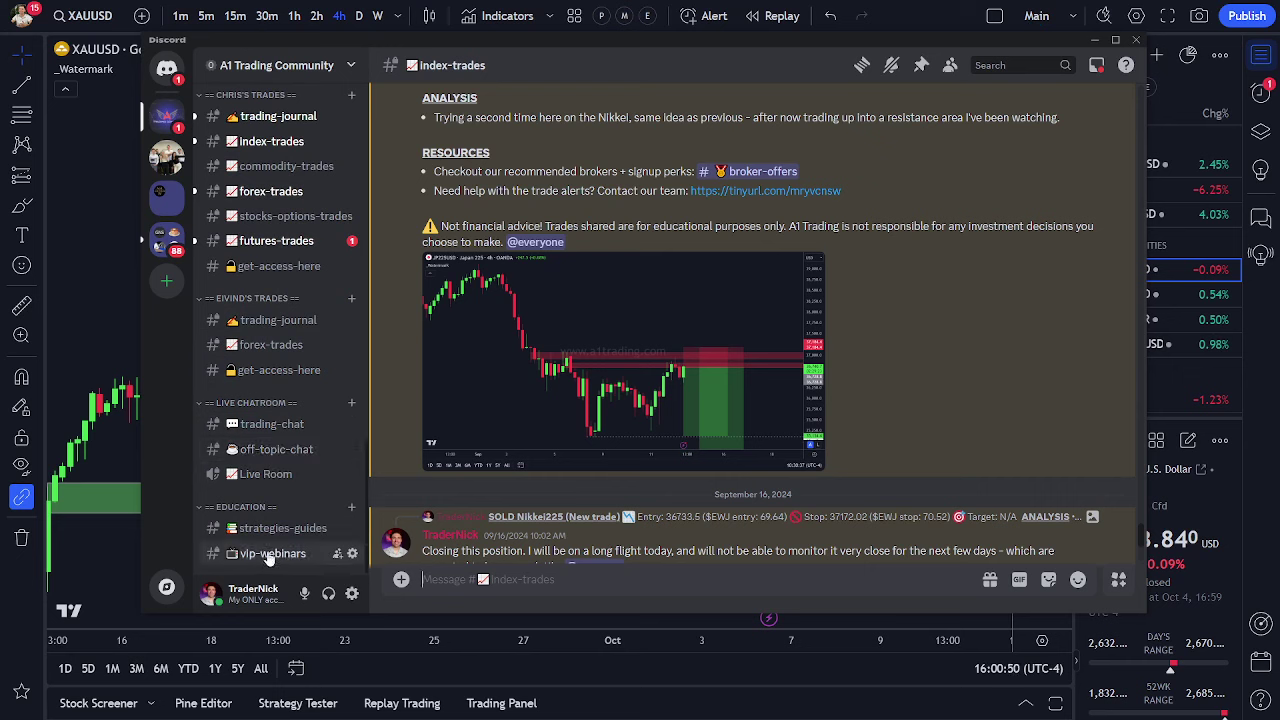
scroll(329, 423, up, 5)
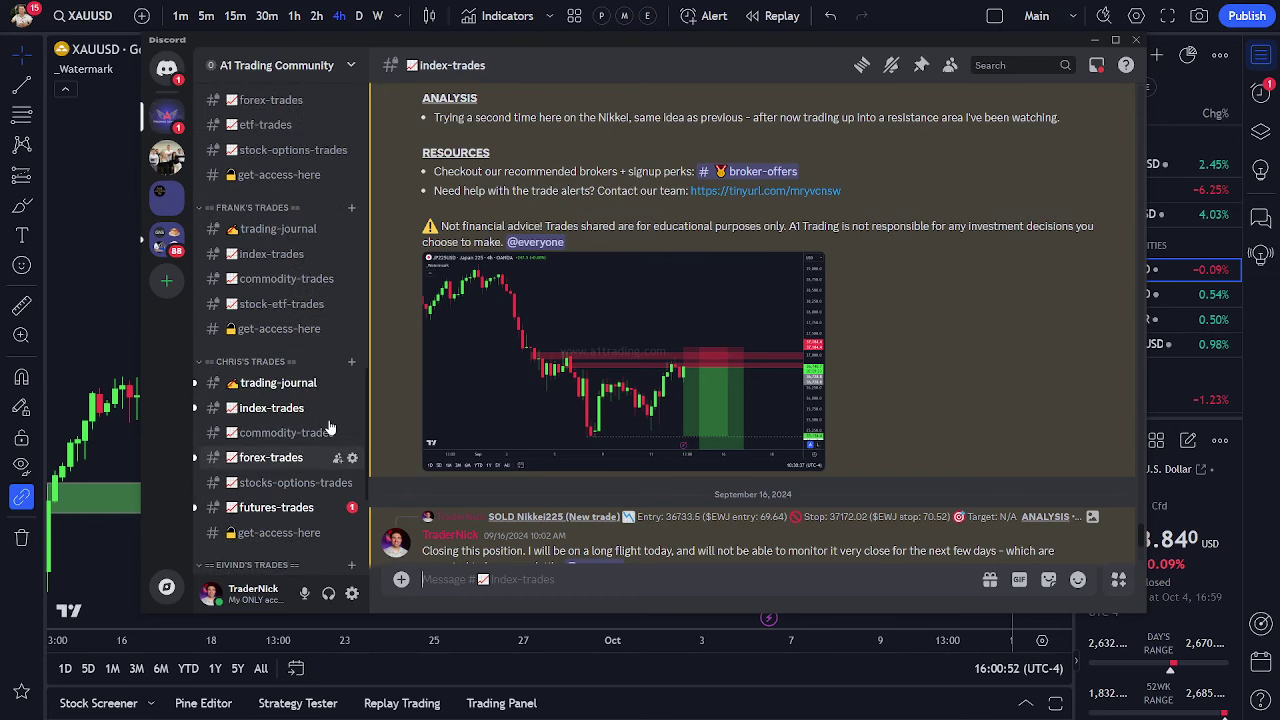
- Hide Discord and return to EdgeFinder Pro's metals Top Setups table, with GOLD Neutral at -3
key(alt+Tab)
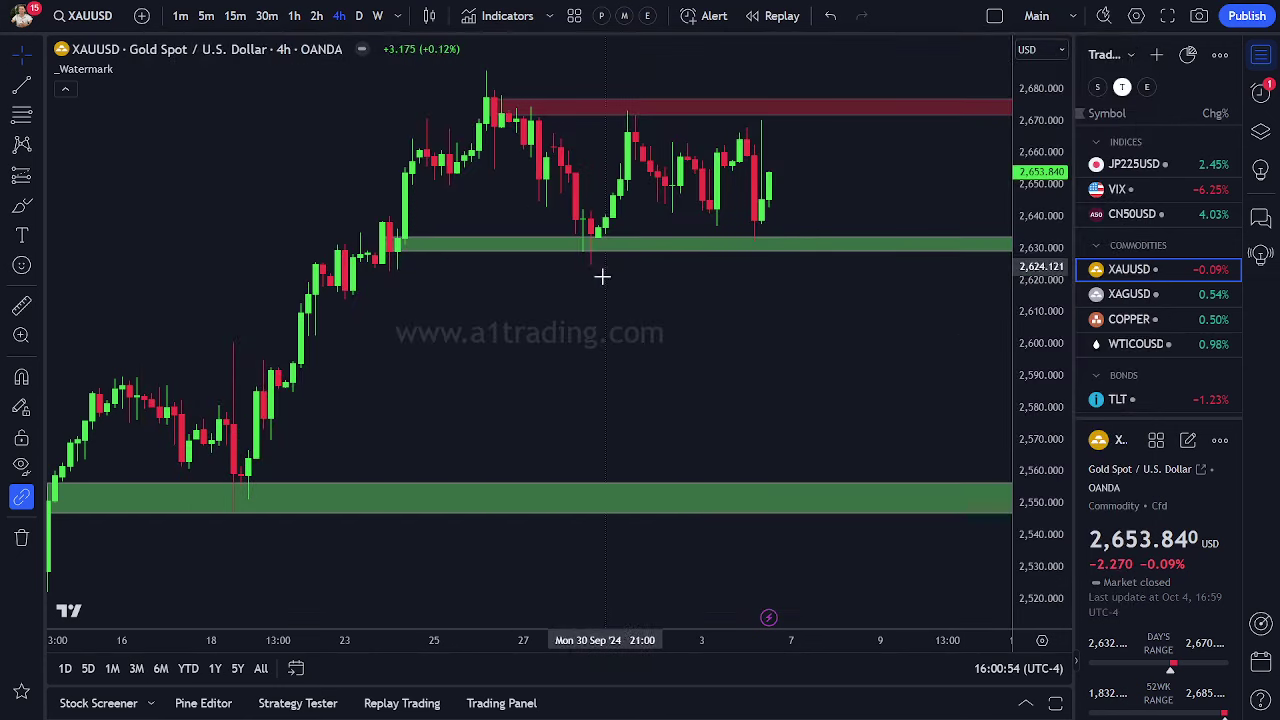
key(alt+Tab)
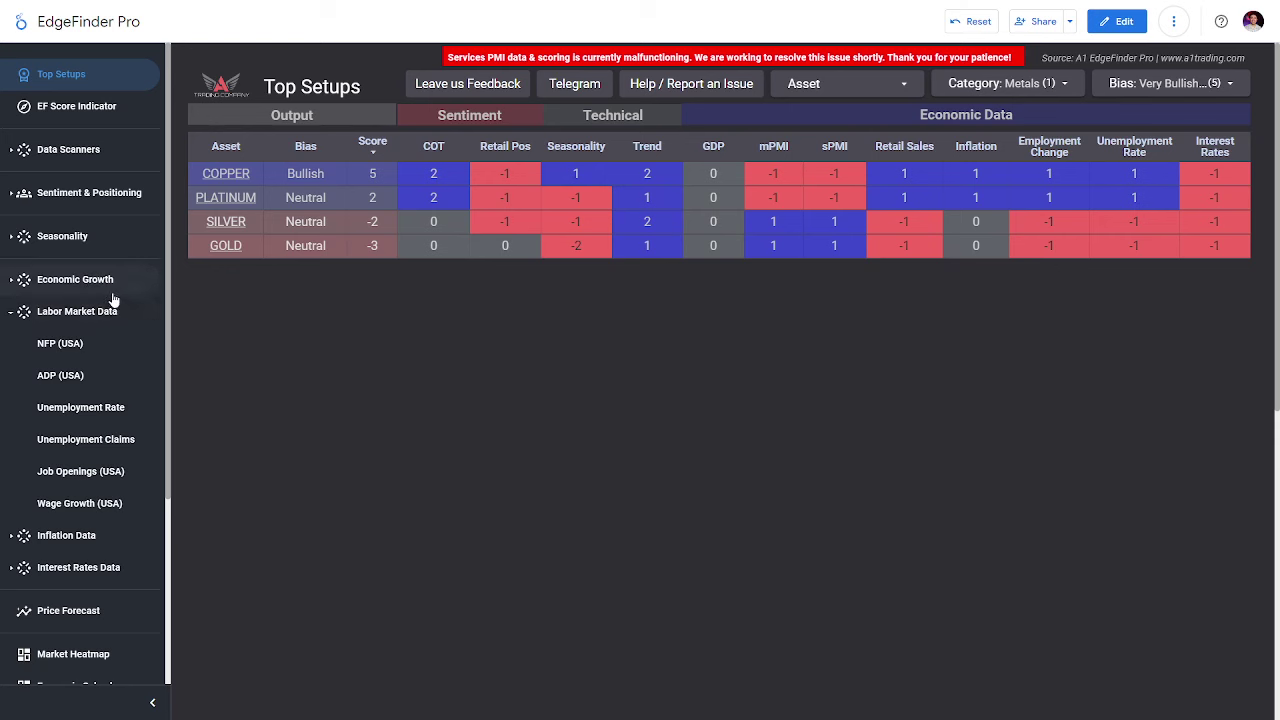
- Open COT Data under Data Scanners > Sentiment & Positioning and highlight the COT Net Positioning title
click(96, 151)
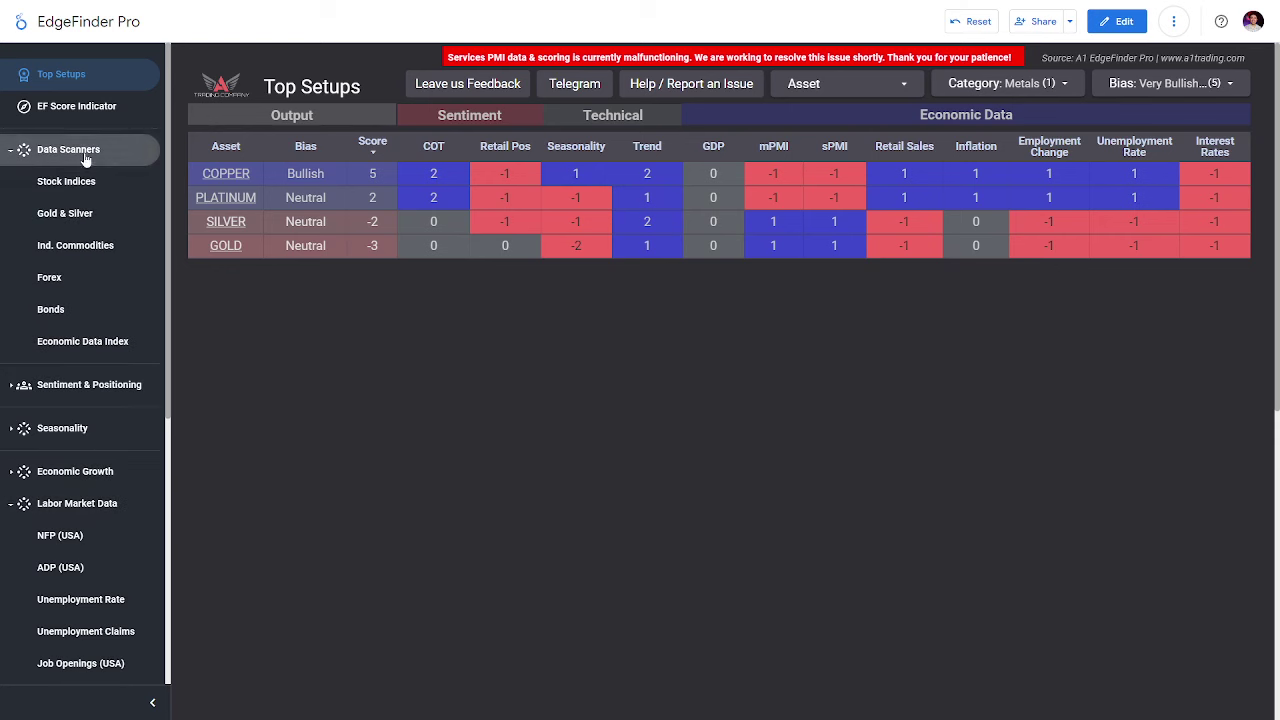
click(73, 394)
click(57, 416)
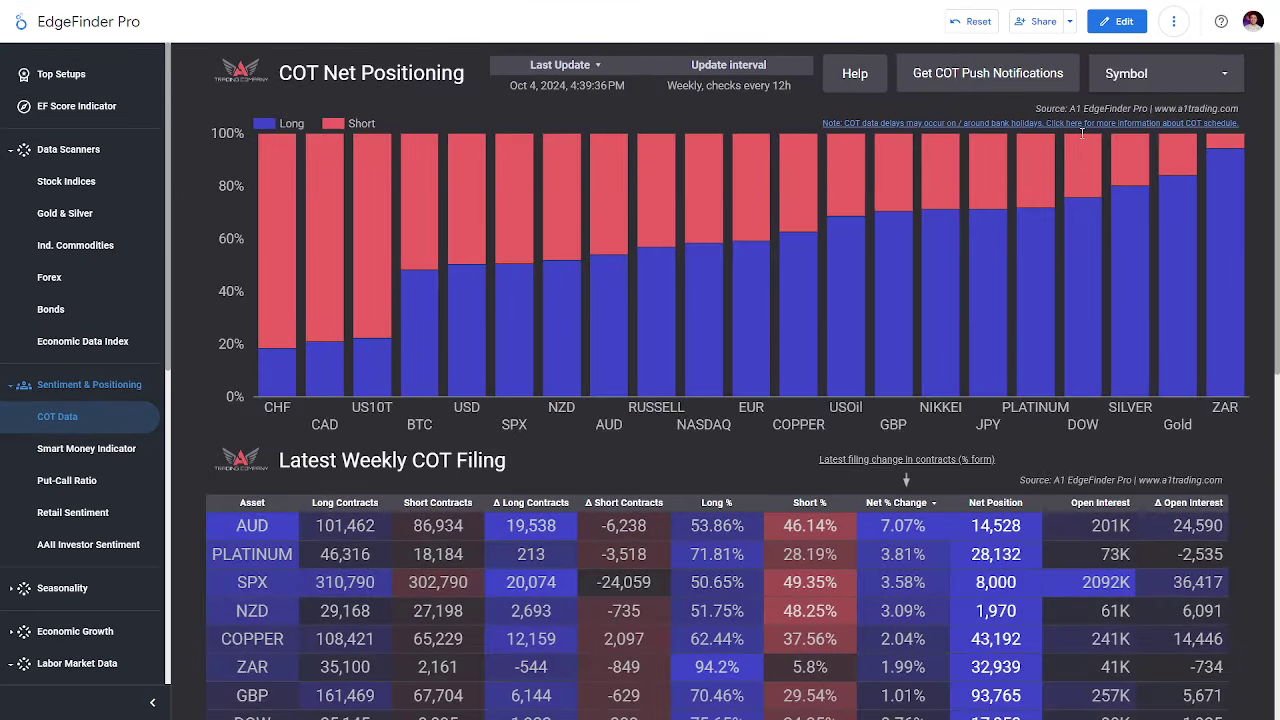
scroll(228, 421, down, 3)
scroll(198, 405, down, 2)
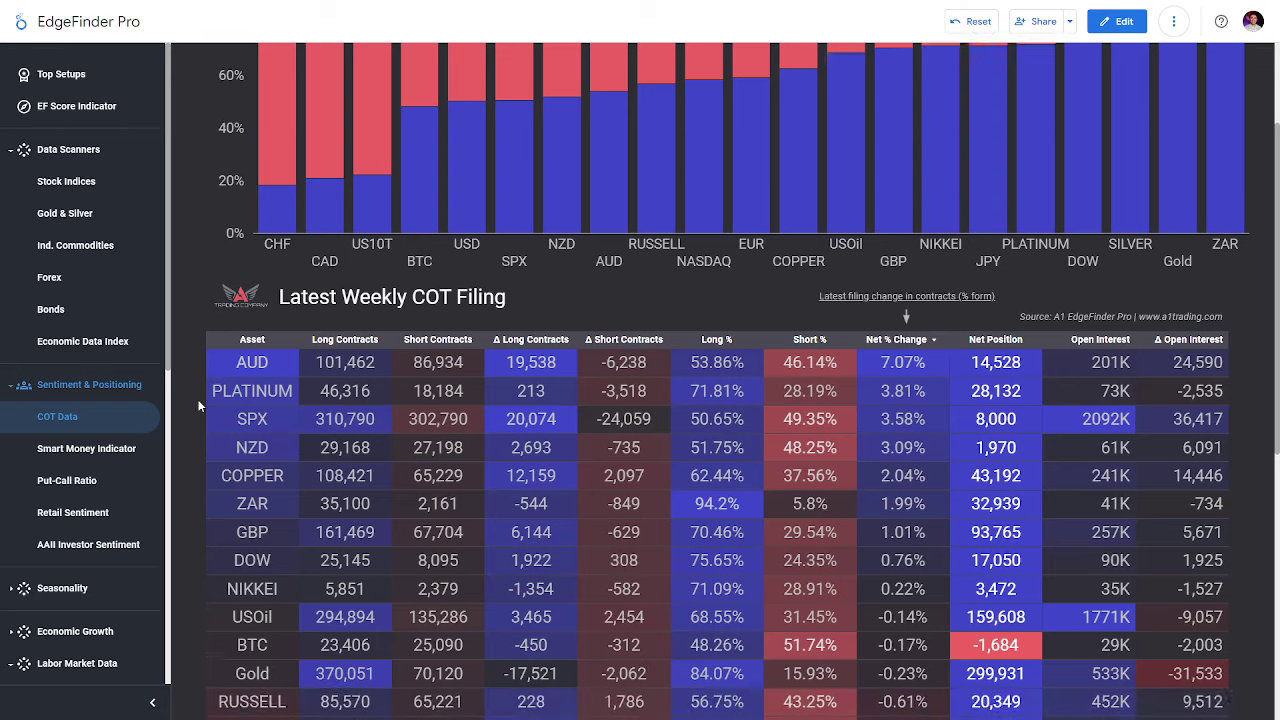
scroll(198, 405, up, 4)
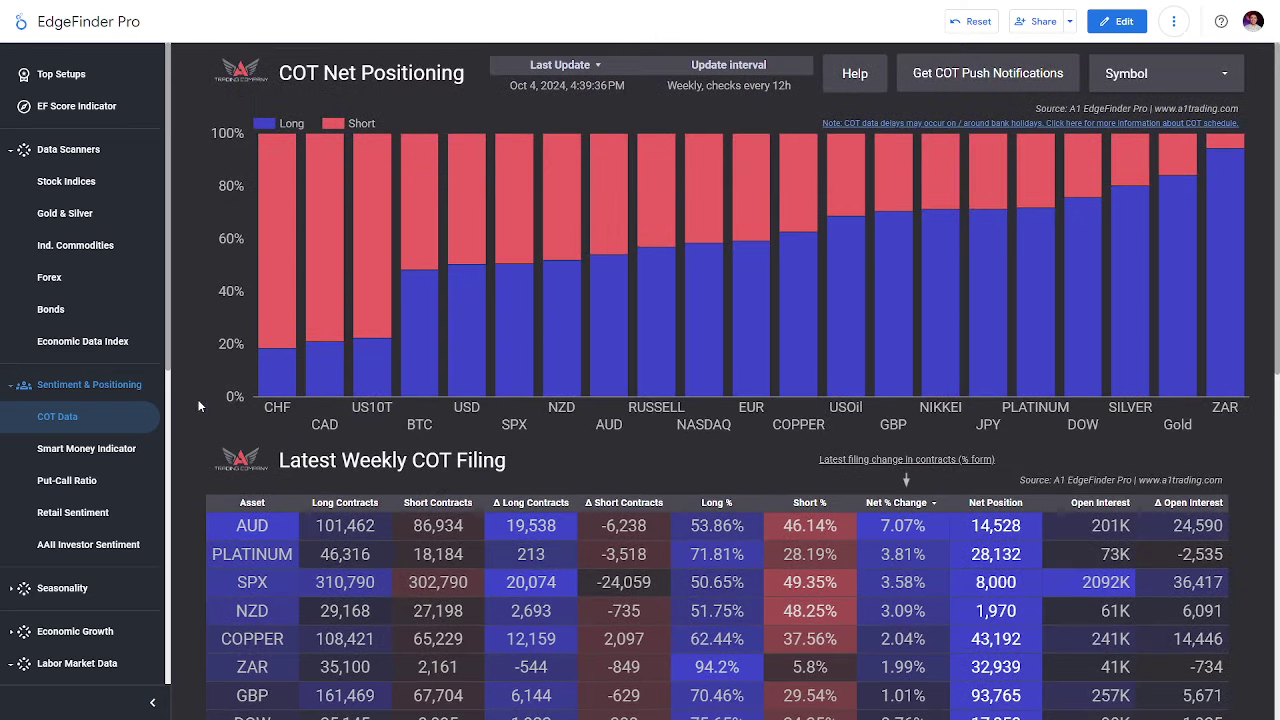
triple_click(328, 82)
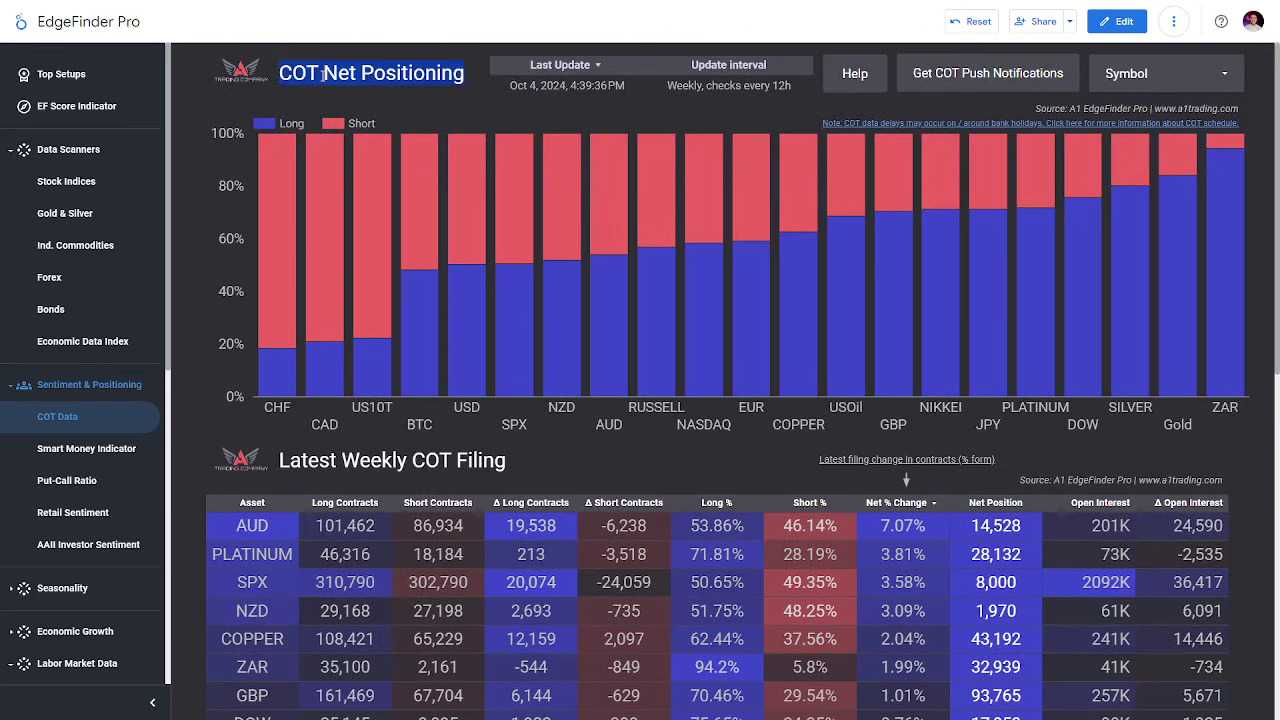
triple_click(343, 459)
click(543, 458)
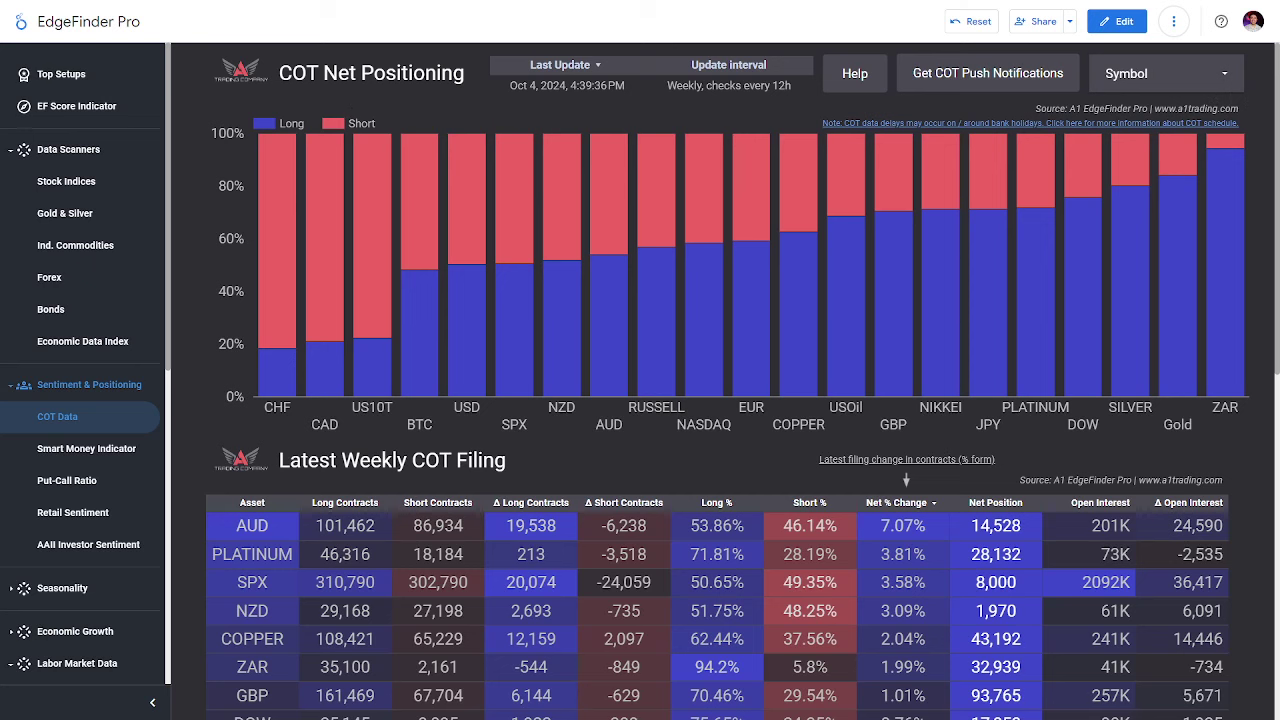
mouse_move(1175, 350)
mouse_down()
mouse_move(1196, 351)
mouse_move(1168, 337)
mouse_move(1180, 347)
mouse_move(1128, 345)
mouse_move(1145, 352)
mouse_move(1143, 323)
mouse_up()
mouse_move(1220, 322)
mouse_down()
mouse_move(1234, 312)
mouse_move(1220, 334)
mouse_up()
mouse_move(1083, 335)
mouse_down()
mouse_move(1068, 338)
mouse_move(1082, 352)
mouse_move(1050, 368)
mouse_move(950, 348)
mouse_up()
drag(268, 95, 458, 97)
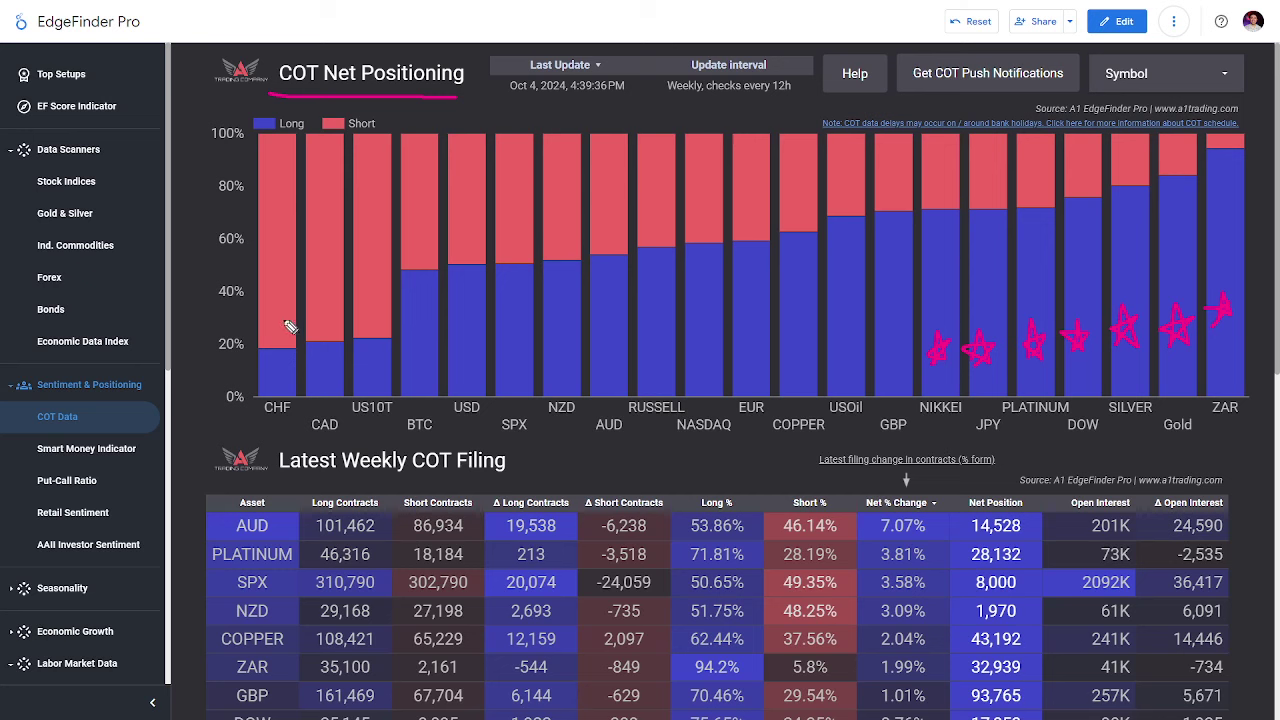
mouse_move(284, 280)
mouse_down()
mouse_move(290, 268)
mouse_move(333, 276)
mouse_up()
mouse_move(336, 285)
mouse_down()
mouse_move(421, 222)
mouse_move(428, 248)
mouse_move(444, 240)
mouse_up()
mouse_move(463, 248)
mouse_down()
mouse_move(468, 220)
mouse_move(470, 252)
mouse_up()
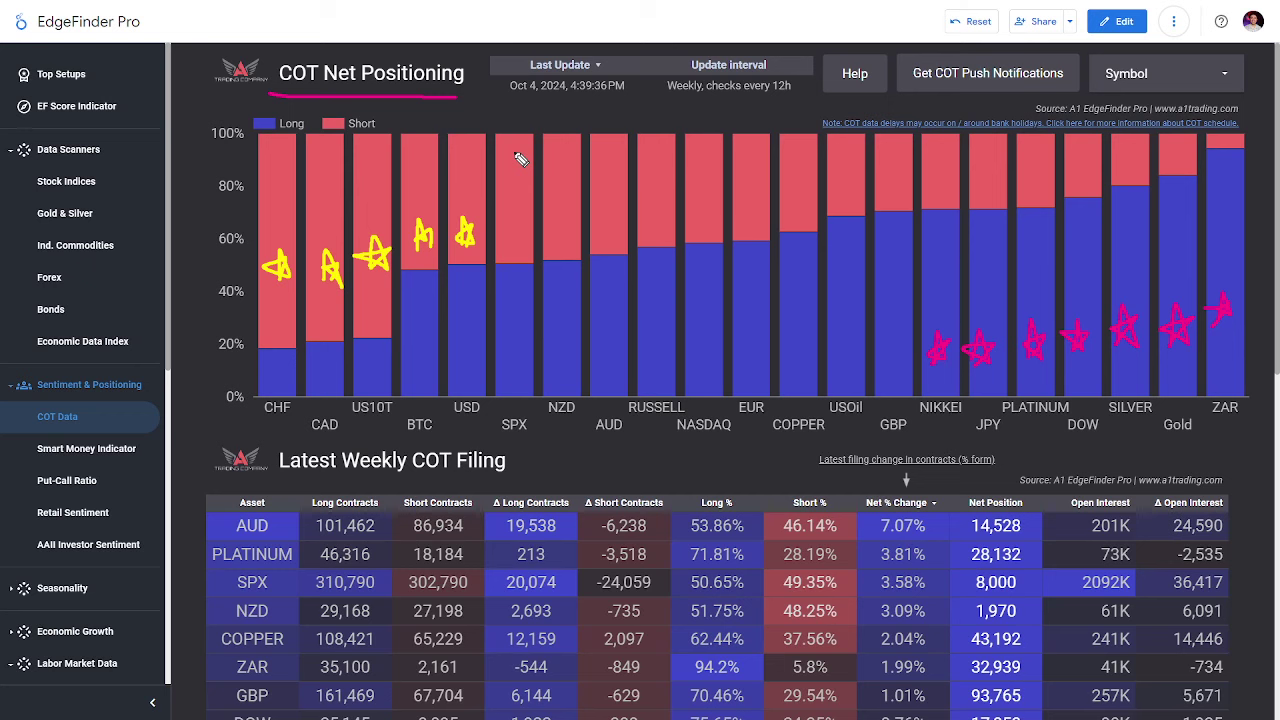
drag(281, 105, 445, 110)
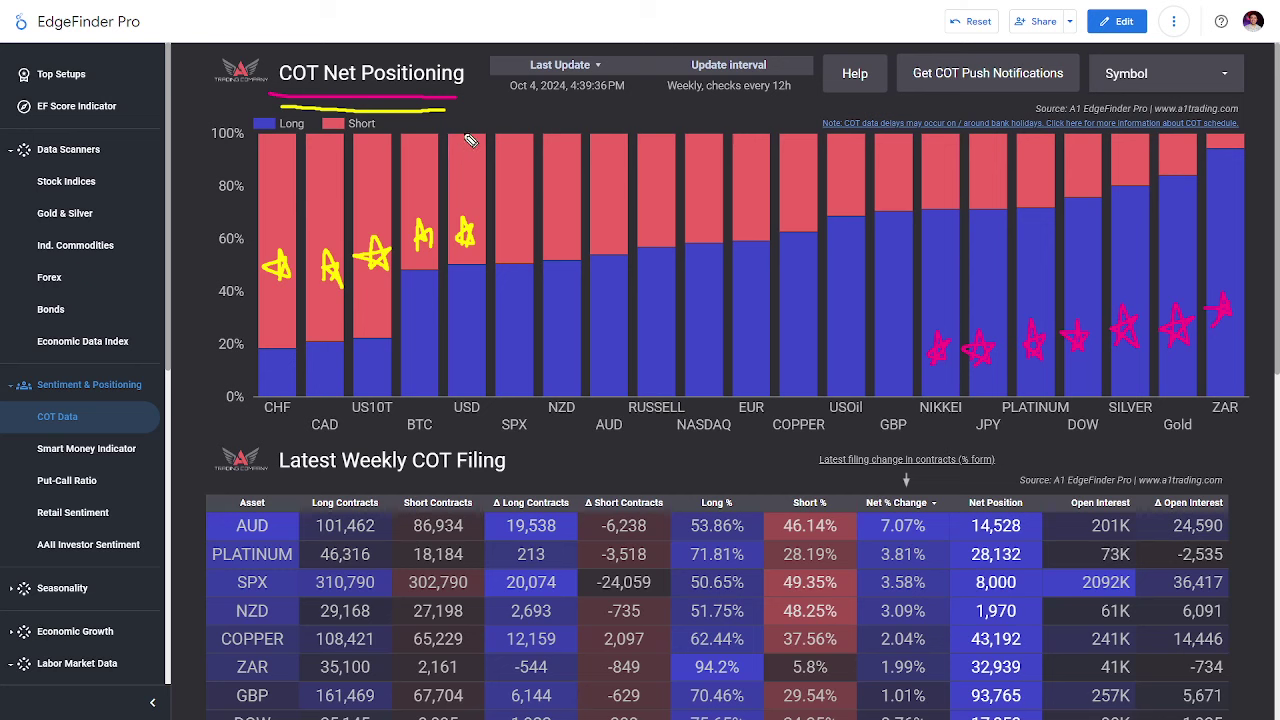
drag(245, 146, 447, 134)
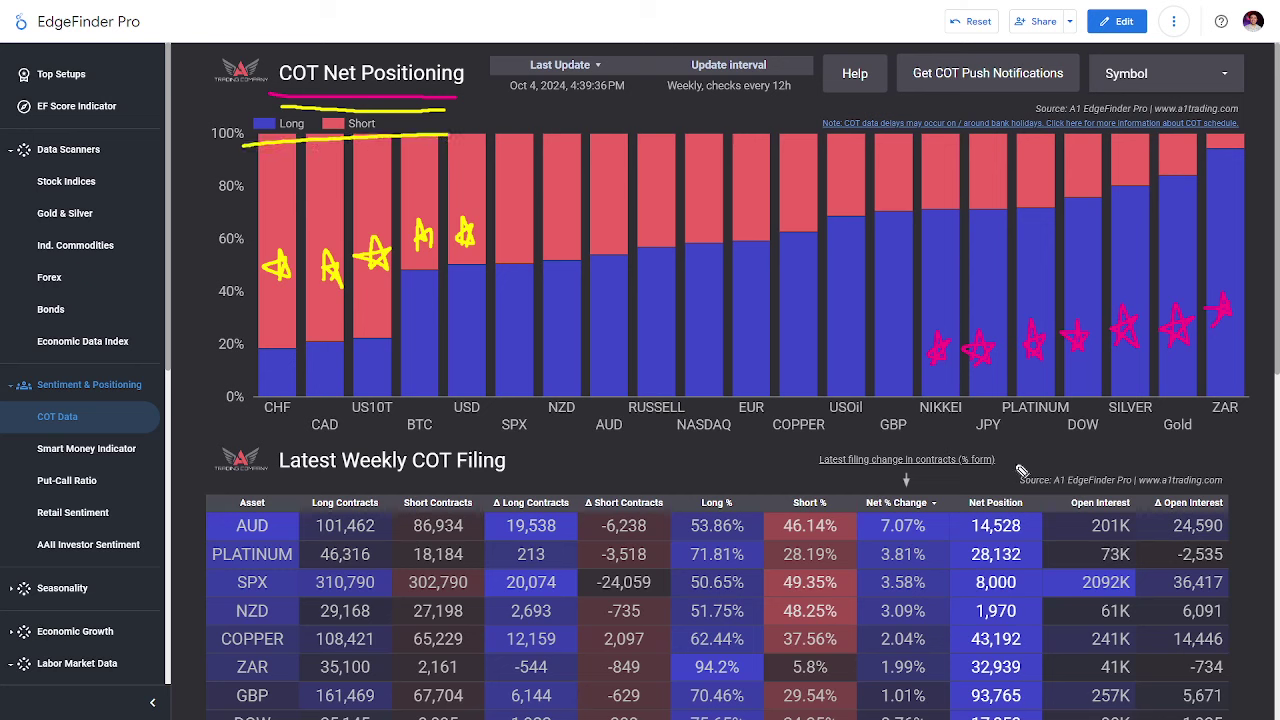
drag(947, 428, 1192, 416)
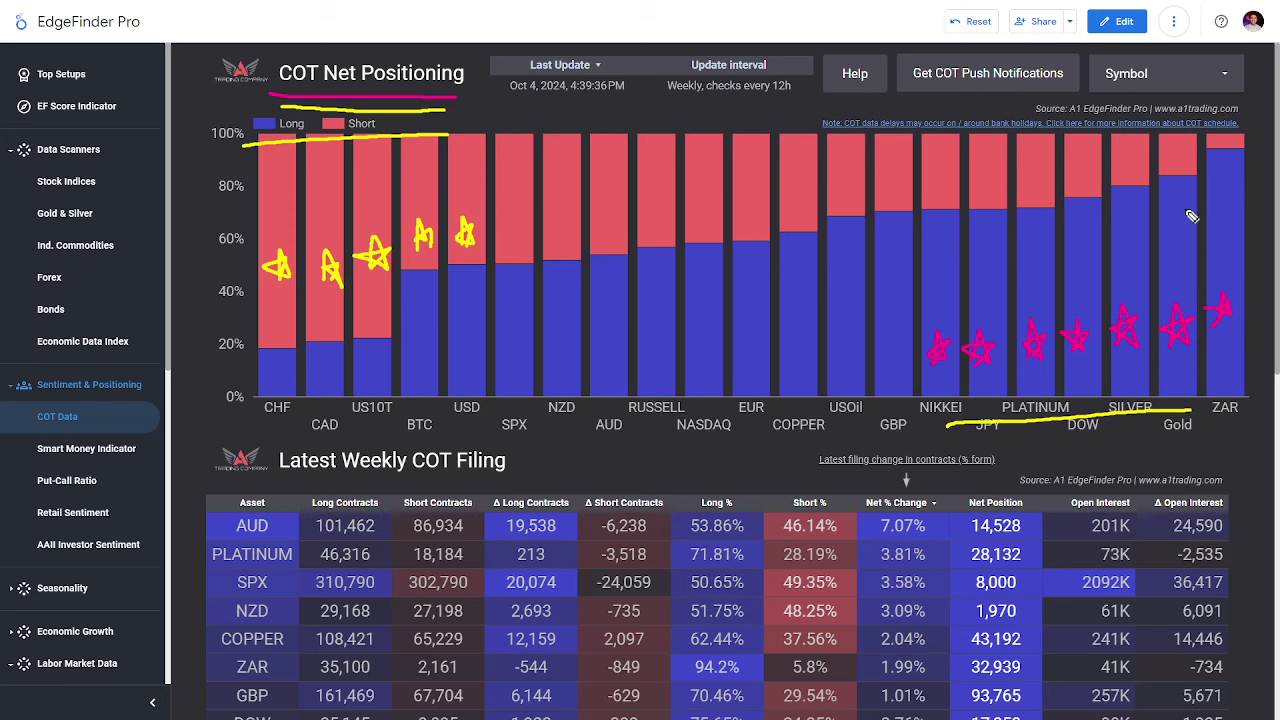
mouse_move(1197, 156)
mouse_down()
mouse_move(1161, 228)
mouse_move(1150, 142)
mouse_up()
mouse_move(1255, 363)
mouse_down()
mouse_move(1250, 395)
mouse_move(1116, 384)
mouse_up()
mouse_move(486, 382)
mouse_down()
mouse_move(382, 438)
mouse_move(397, 398)
mouse_up()
key(Escape)
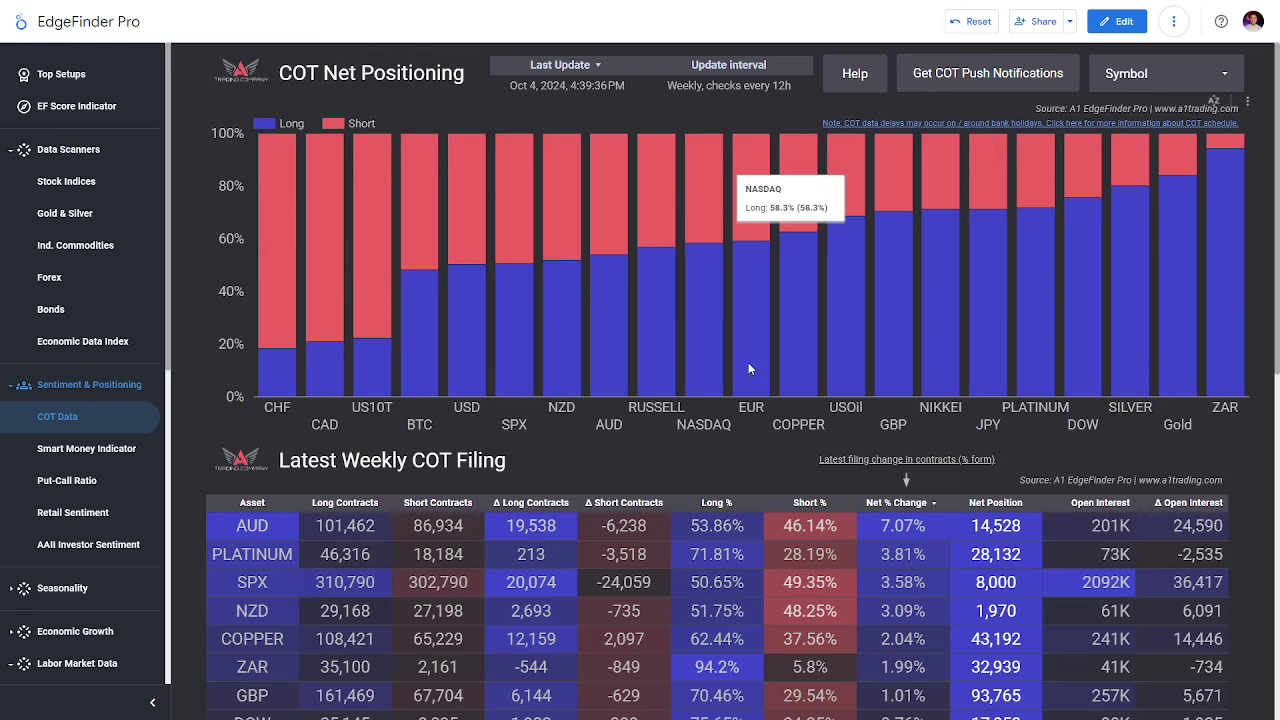
- Highlight the Latest Weekly COT Filing title and scroll its table in, from AUD 7.07% to CHF -3.66%
scroll(1220, 283, down, 4)
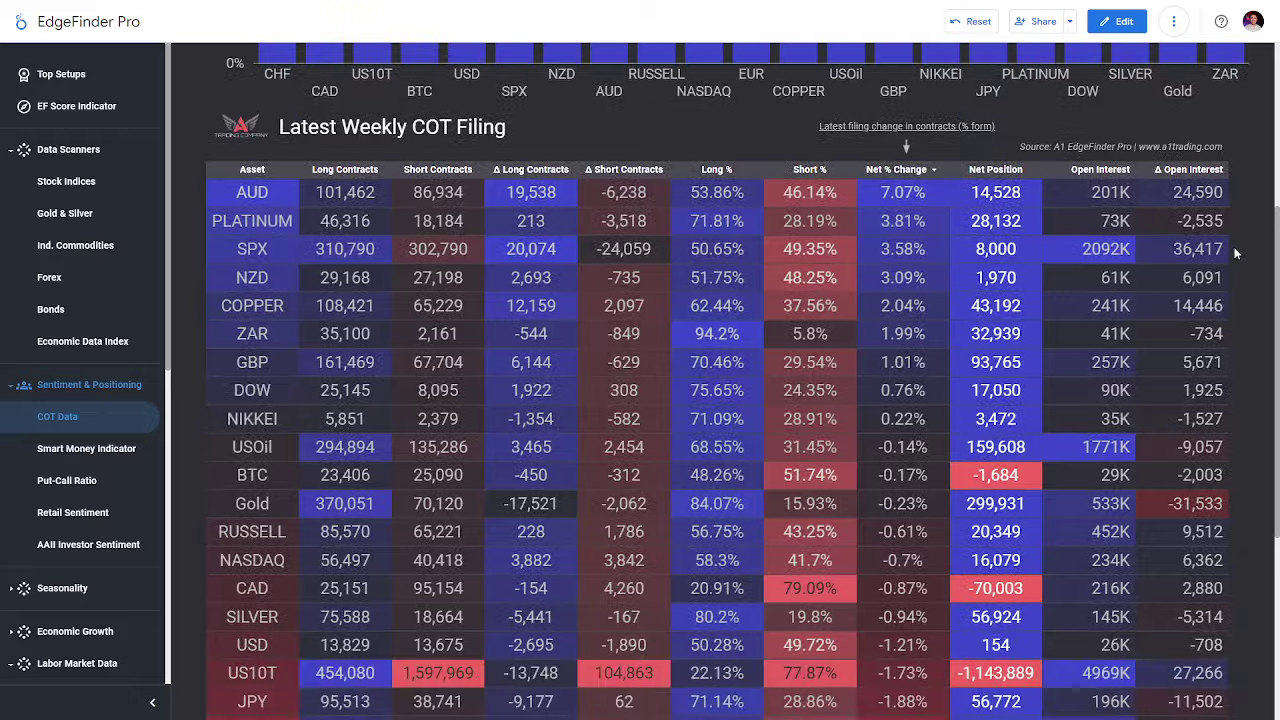
scroll(1228, 227, up, 1)
triple_click(356, 131)
click(435, 120)
triple_click(448, 128)
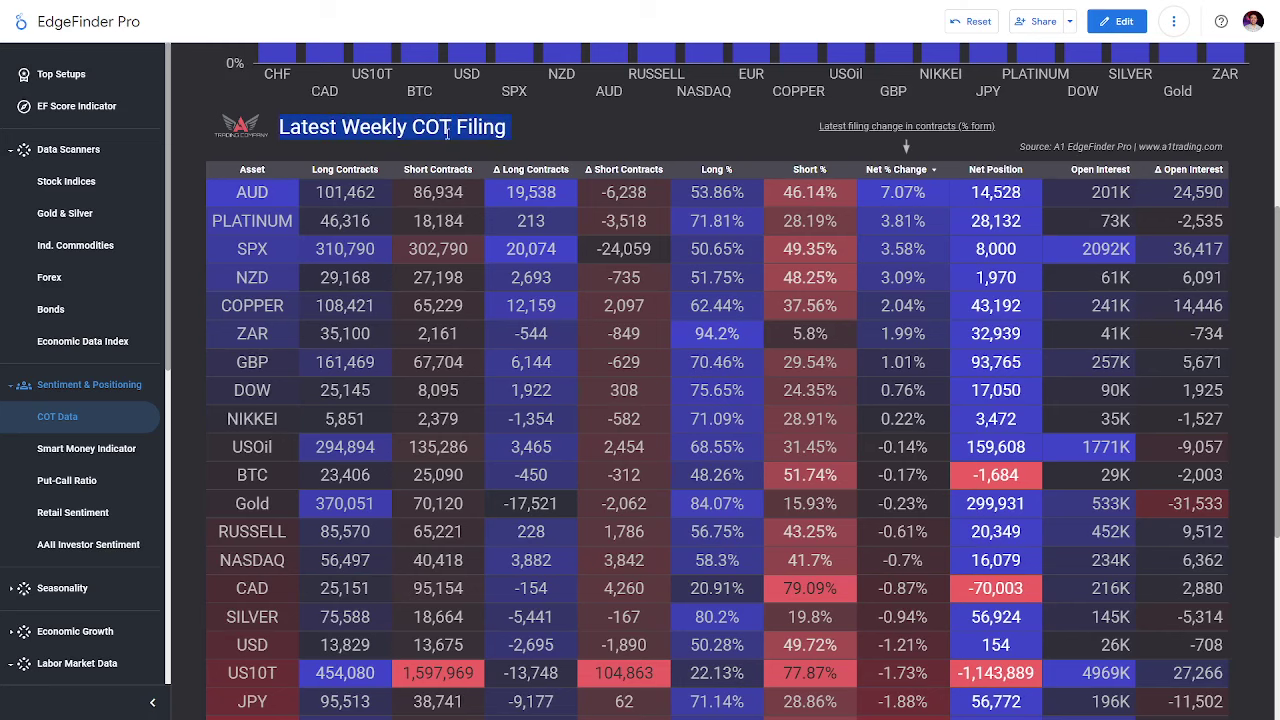
click(578, 135)
scroll(815, 241, up, 3)
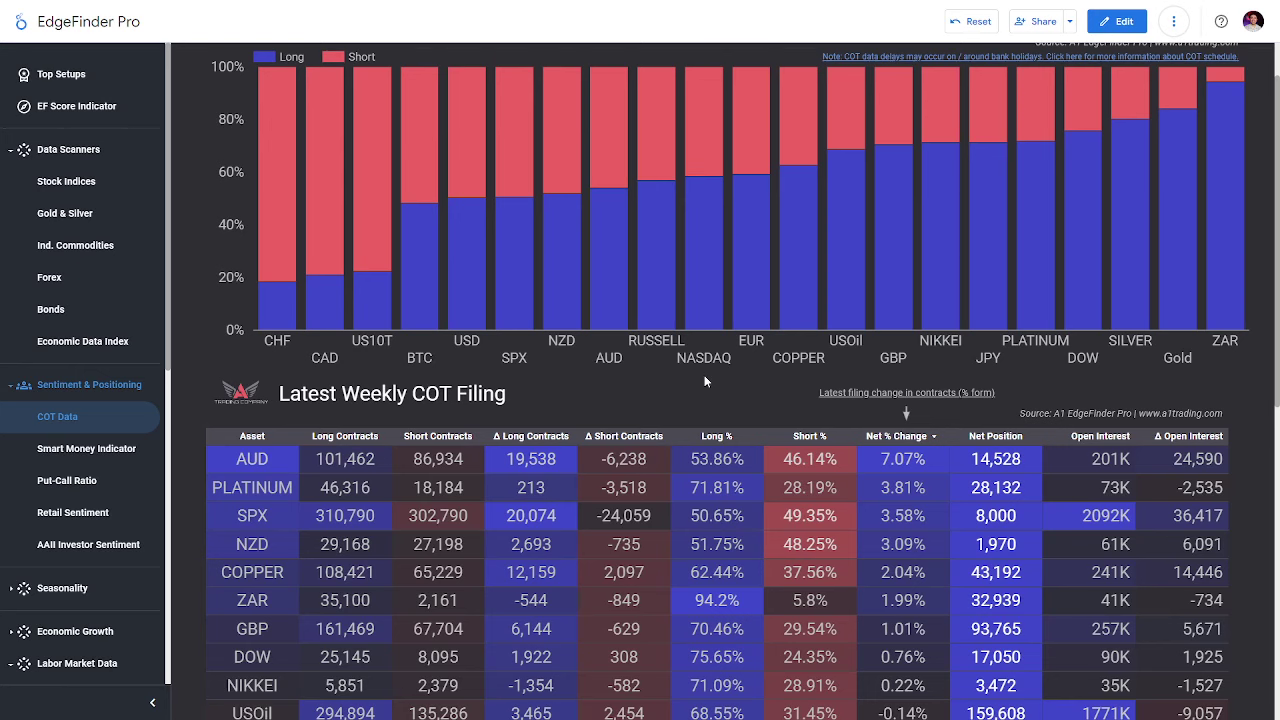
scroll(704, 381, down, 3)
triple_click(456, 130)
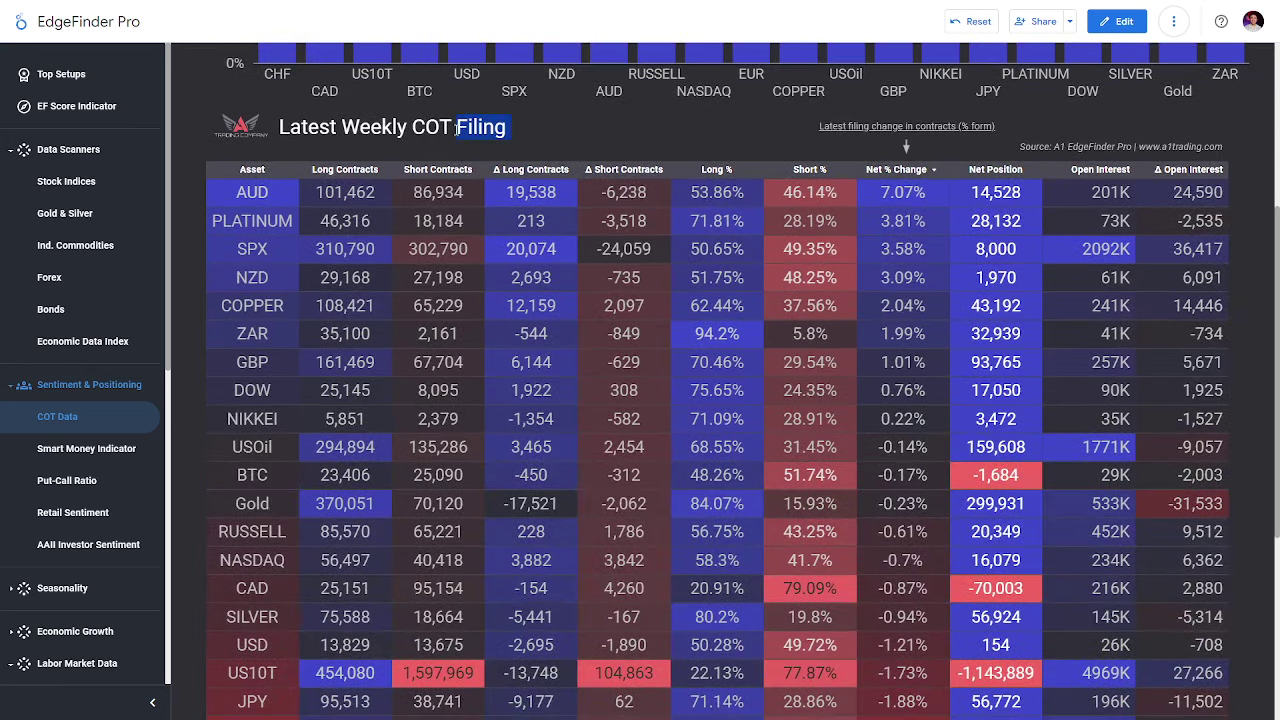
click(546, 140)
scroll(540, 135, down, 1)
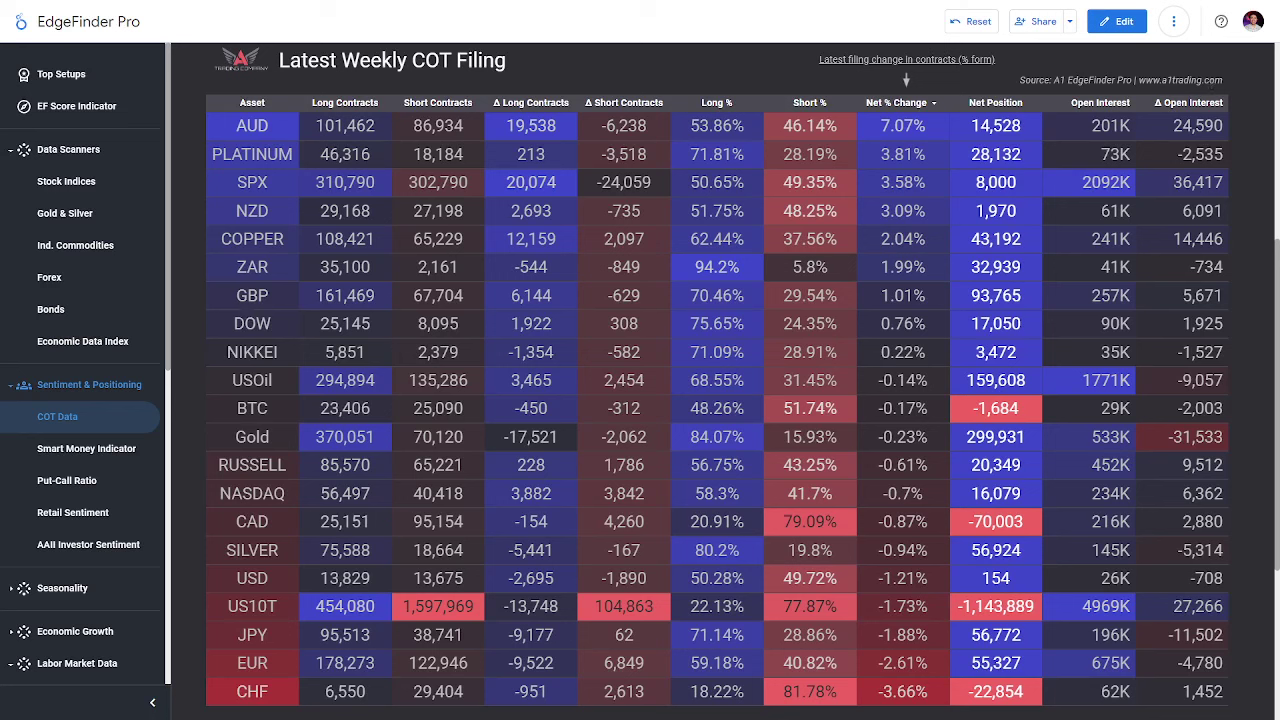
drag(206, 106, 214, 296)
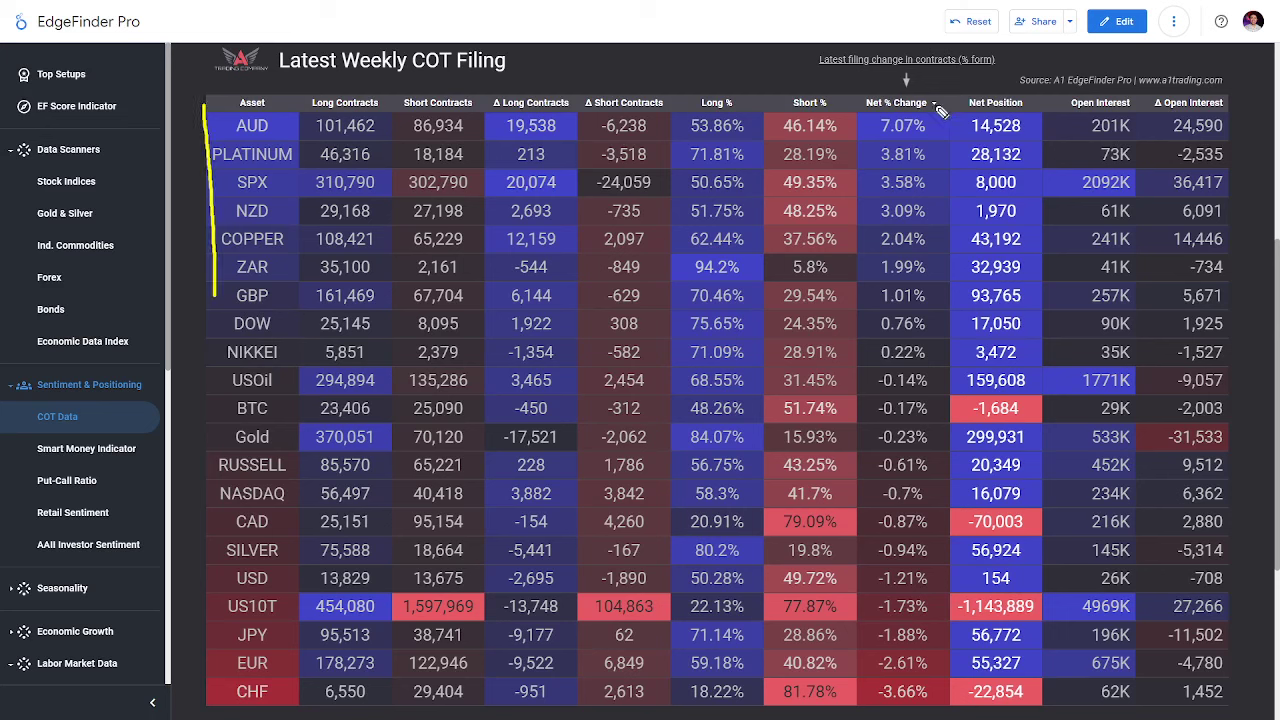
mouse_move(952, 118)
mouse_down()
mouse_move(864, 116)
mouse_move(870, 355)
mouse_move(940, 378)
mouse_move(938, 112)
mouse_up()
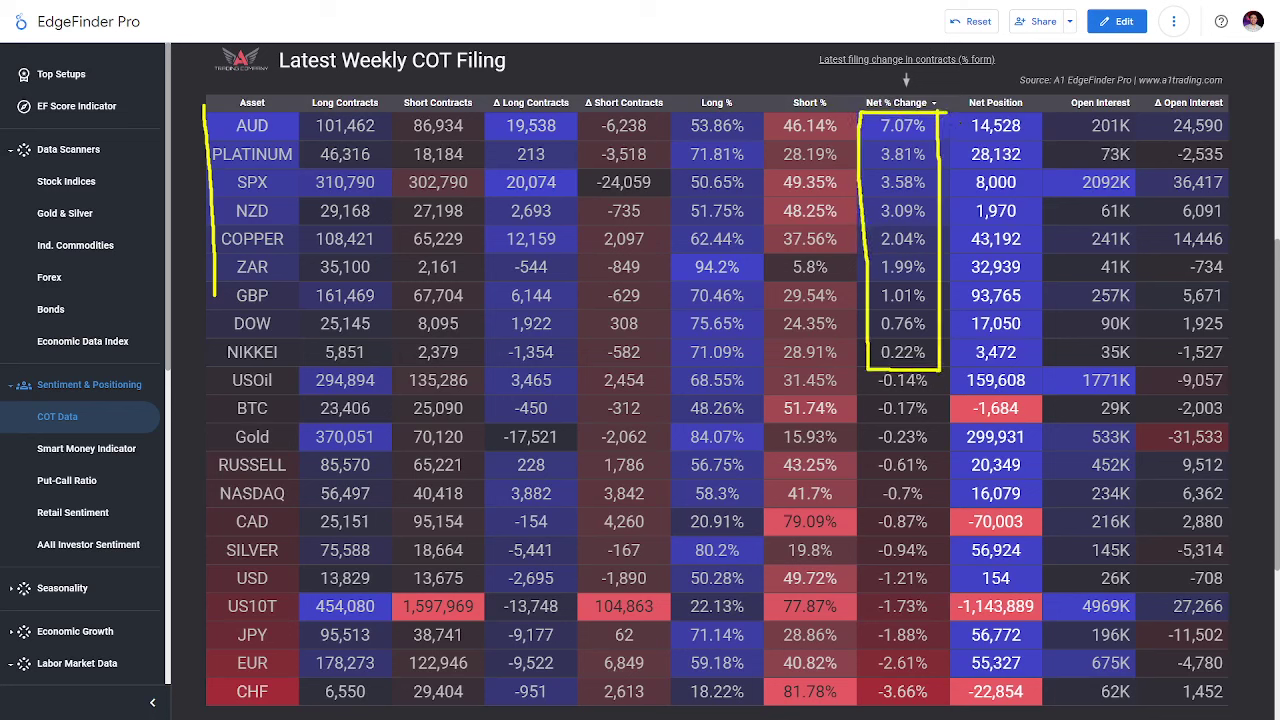
scroll(178, 300, down, 1)
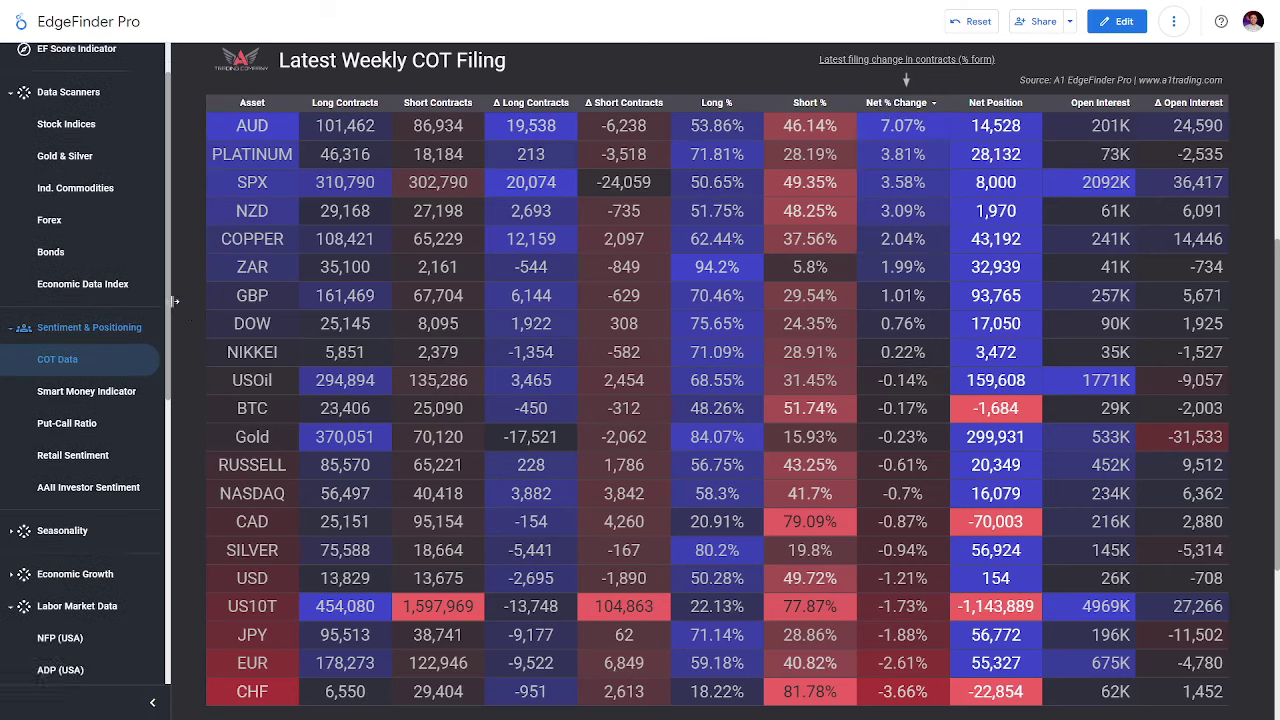
scroll(191, 302, down, 1)
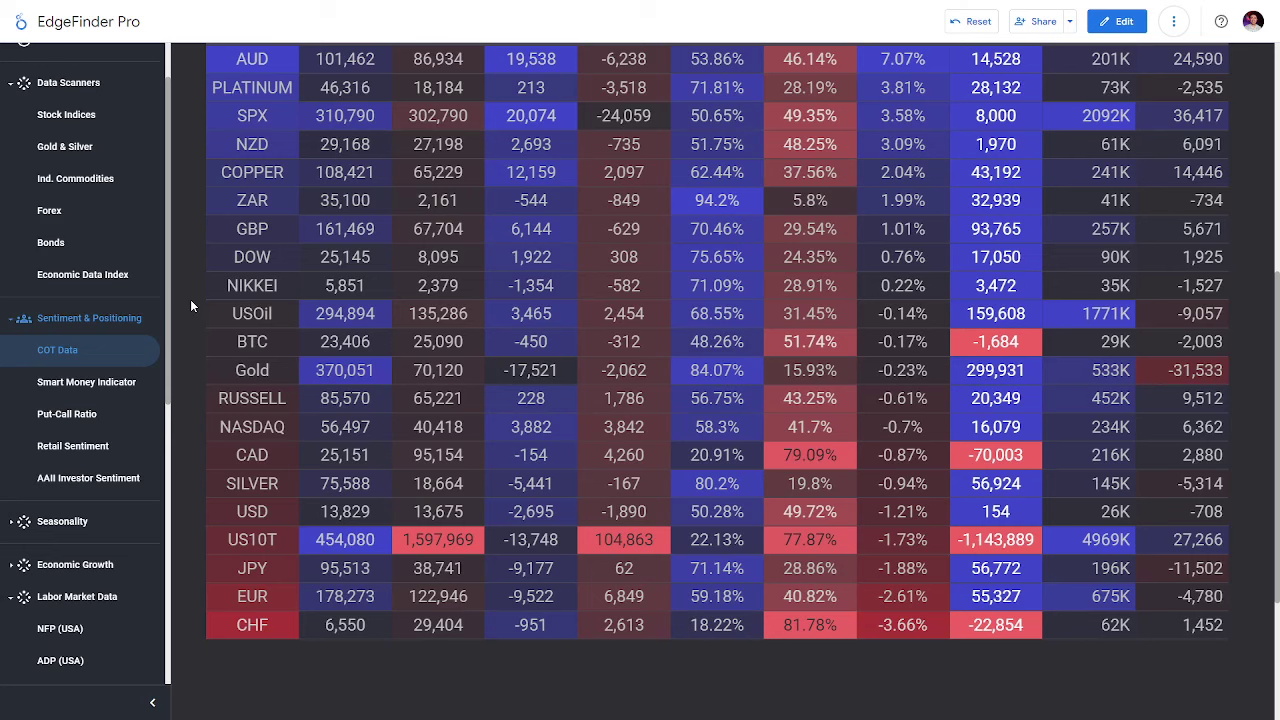
click(245, 289)
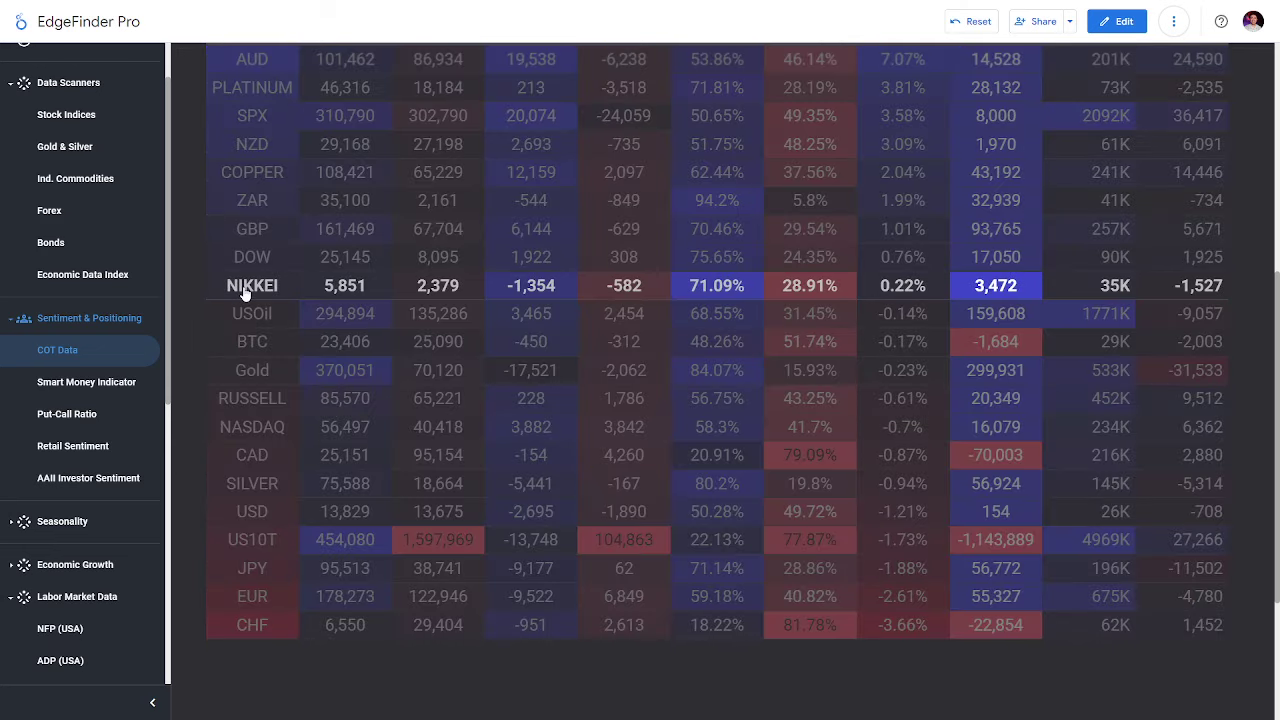
click(251, 316)
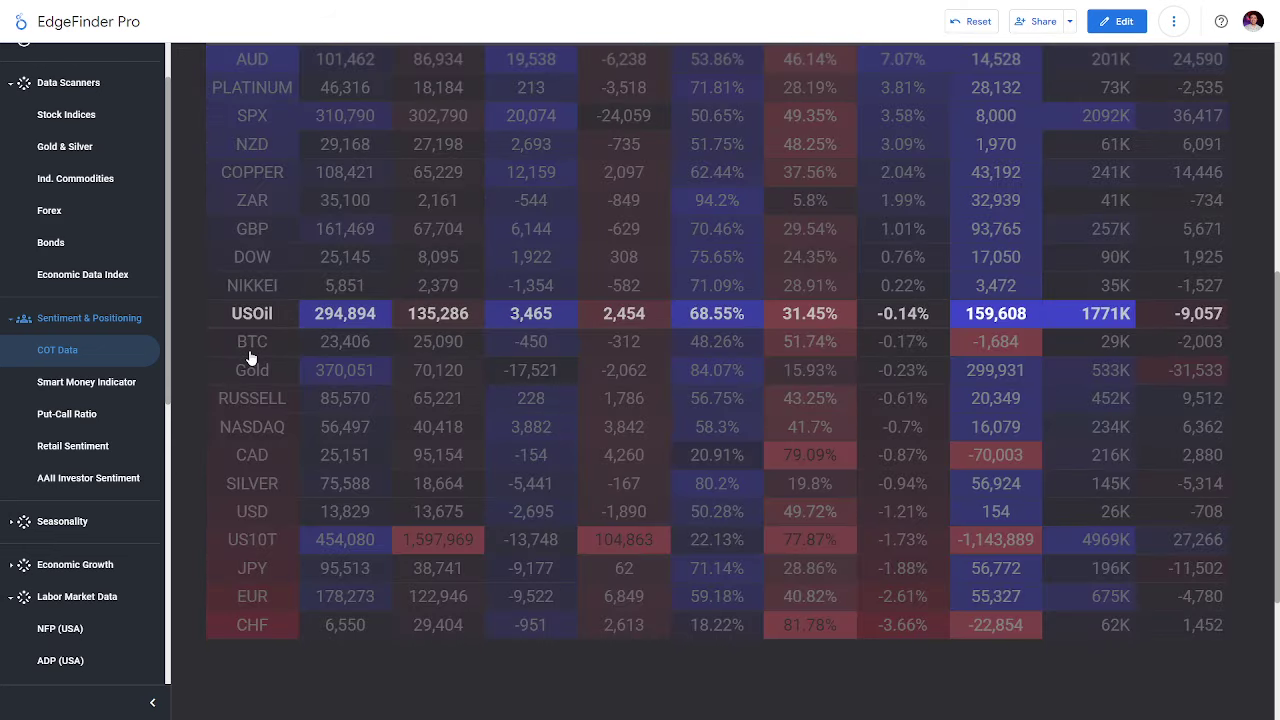
click(251, 350)
click(249, 372)
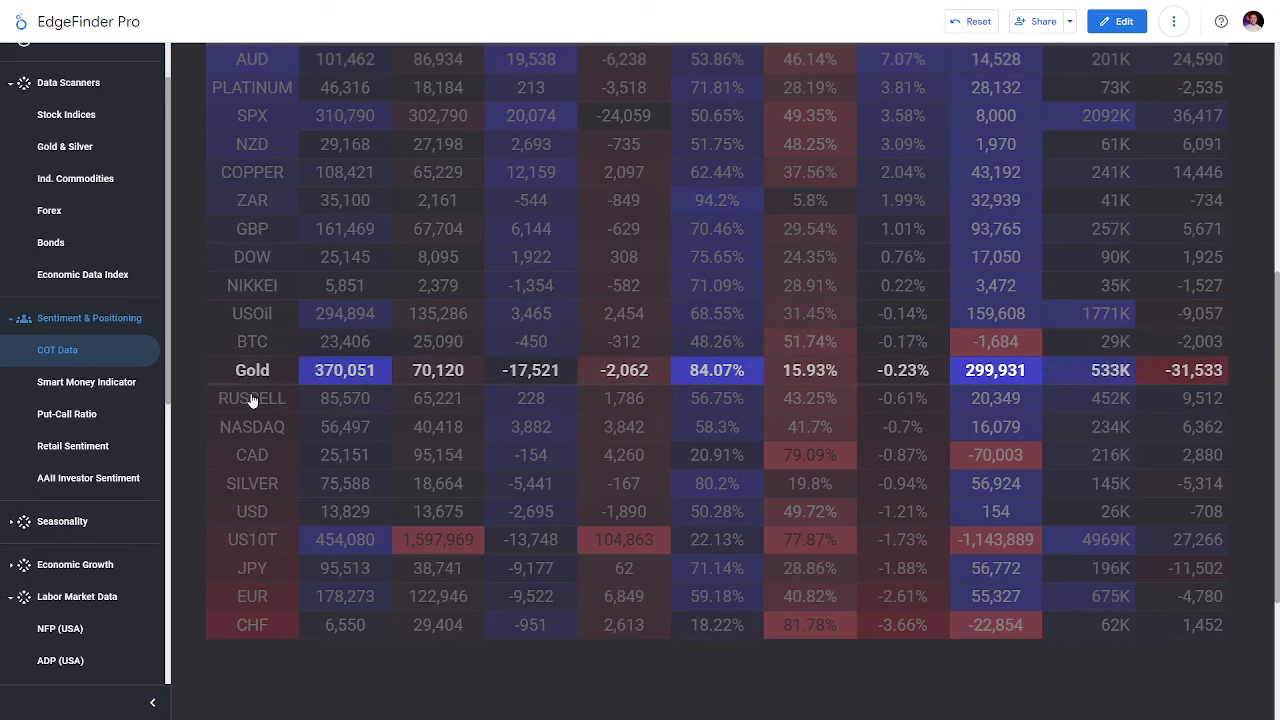
click(252, 402)
click(252, 430)
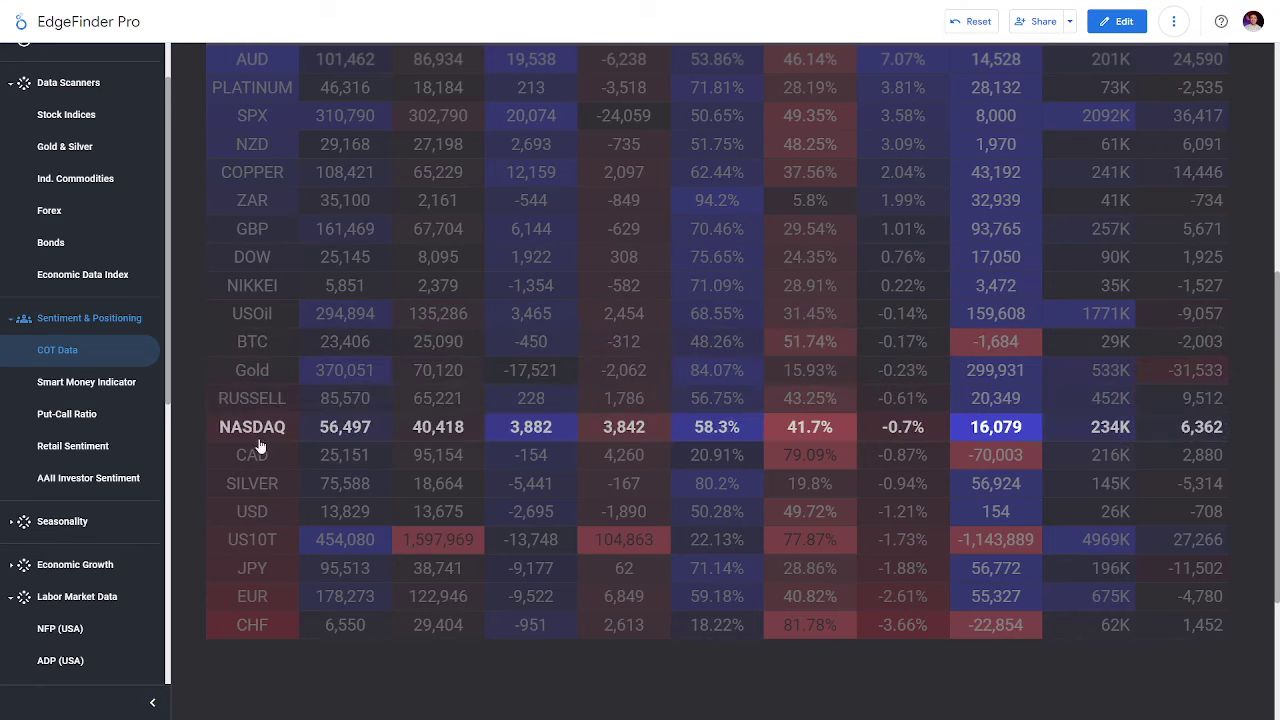
click(258, 462)
click(264, 490)
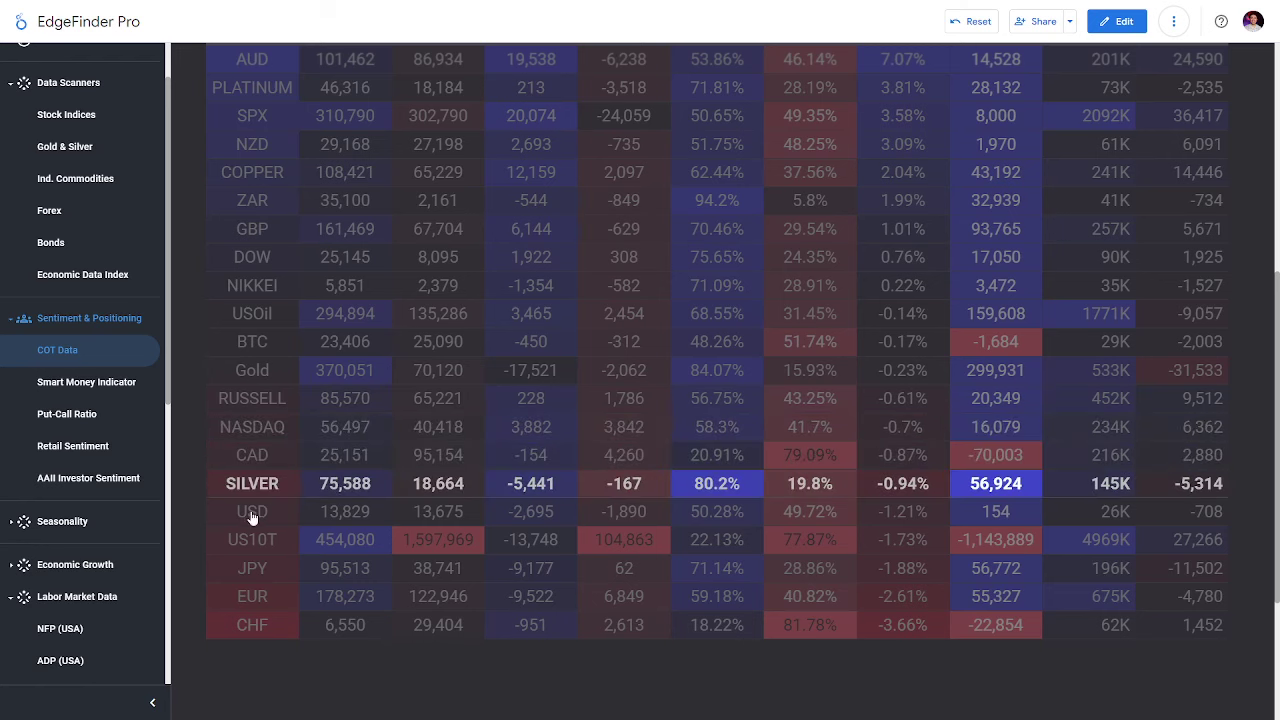
click(253, 515)
click(255, 543)
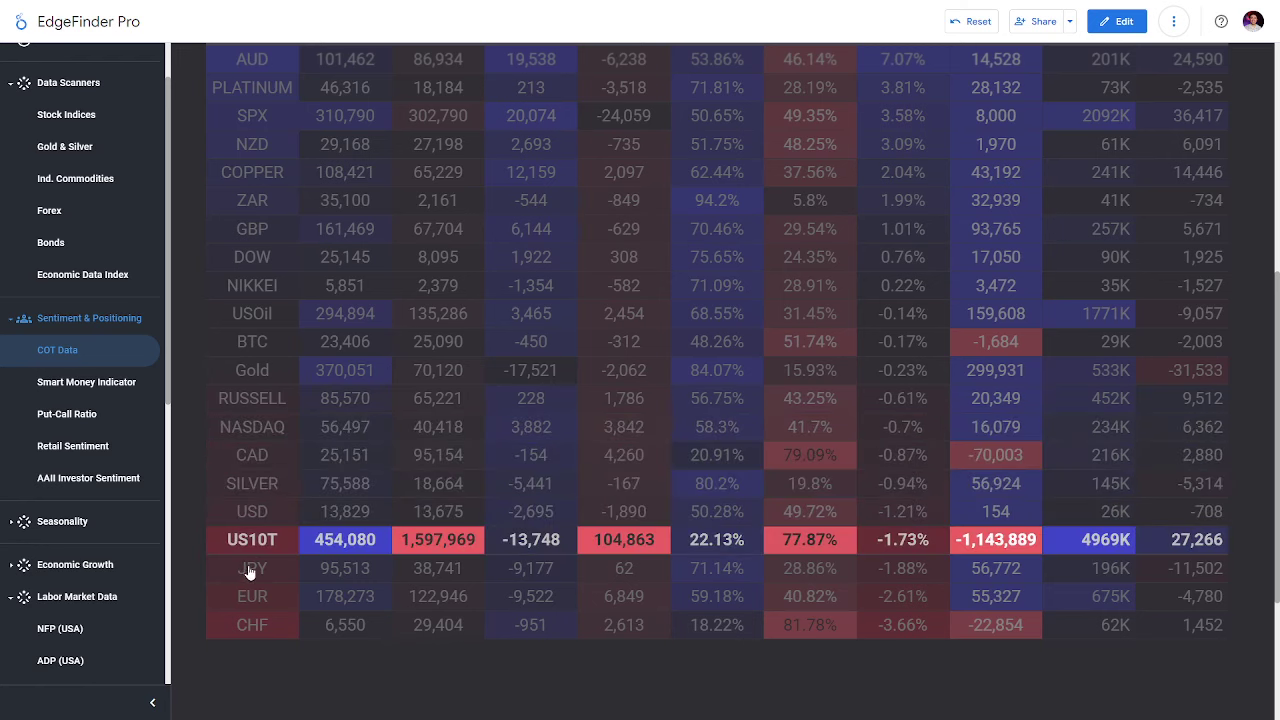
click(249, 577)
click(247, 603)
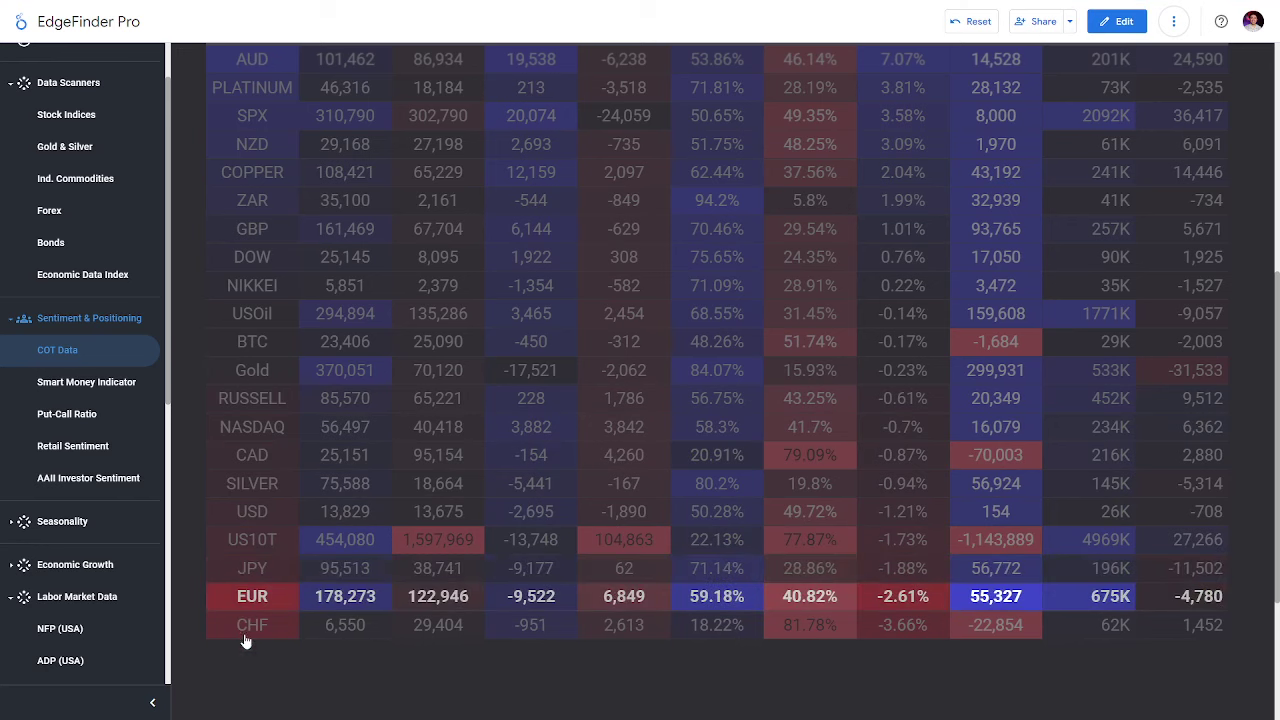
click(250, 630)
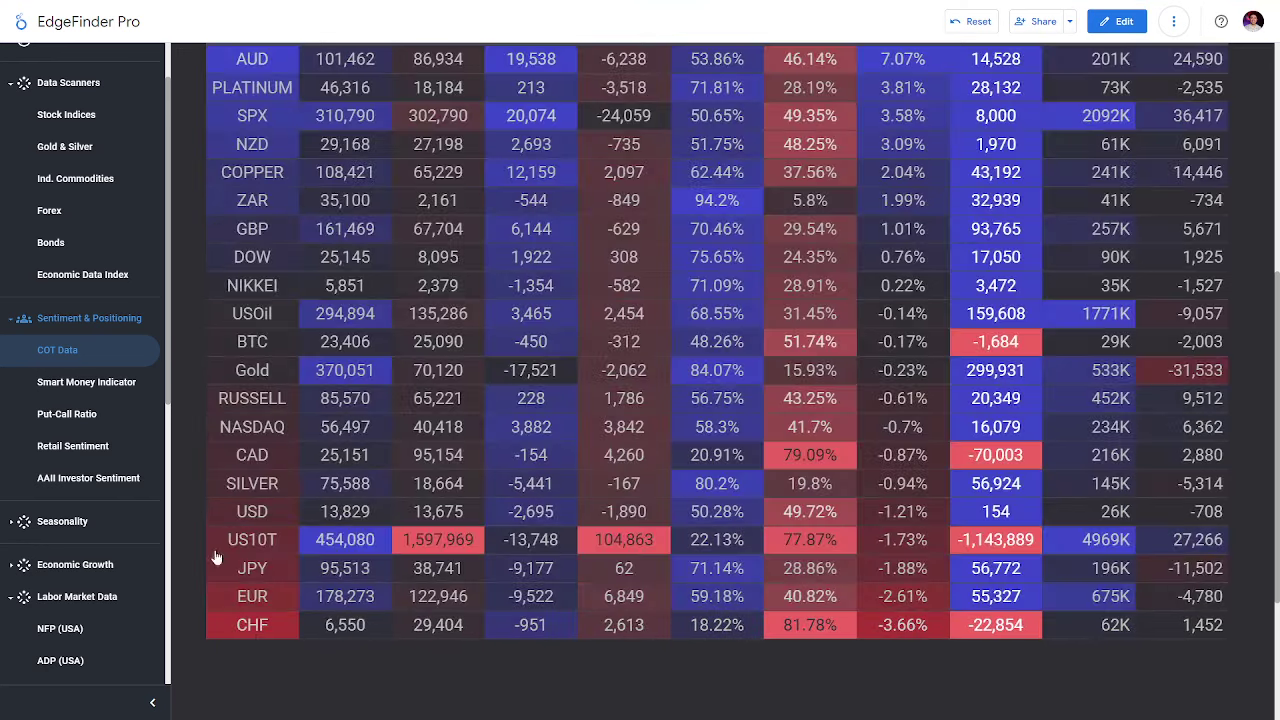
scroll(198, 468, up, 3)
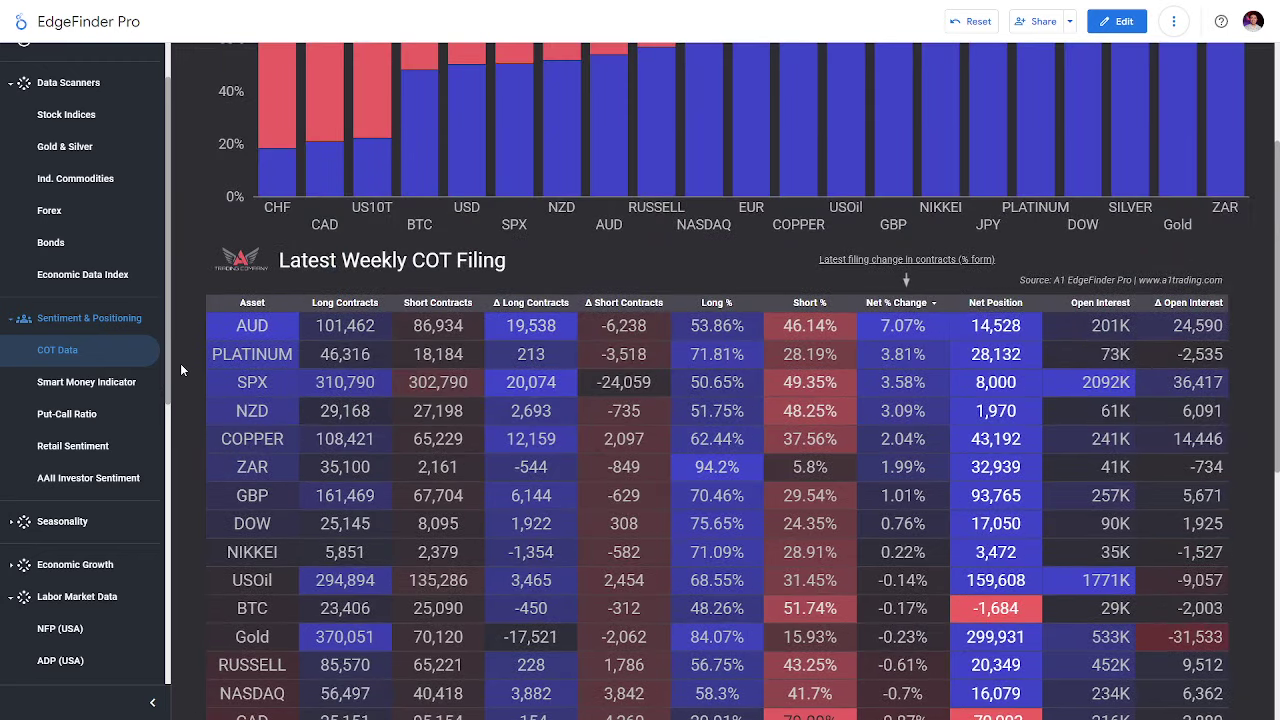
scroll(181, 370, up, 2)
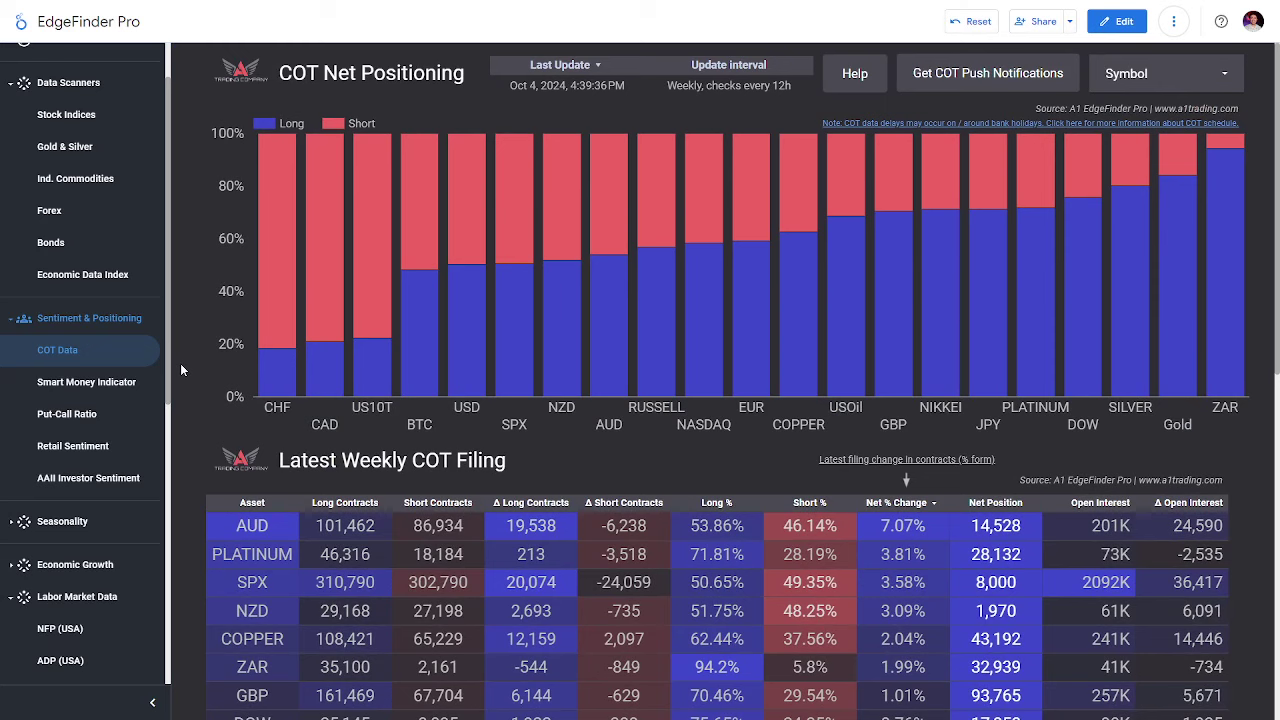
scroll(181, 370, down, 1)
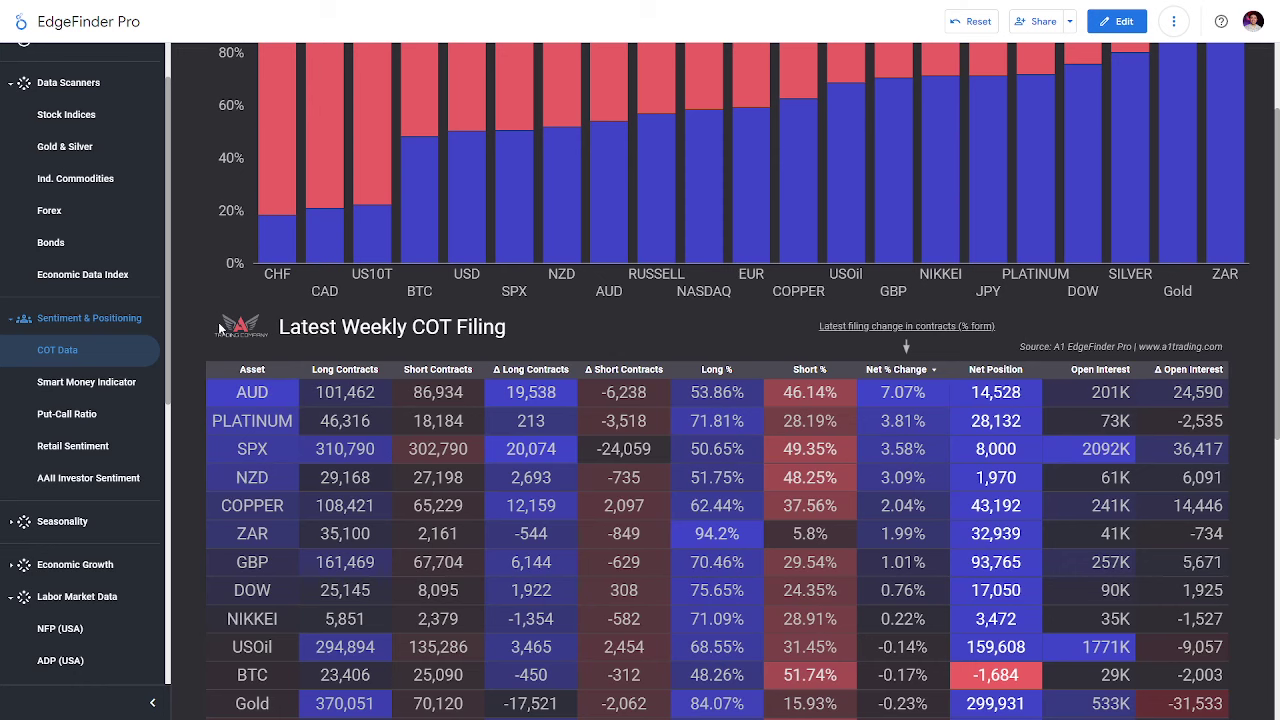
- Show the EURUSD Smart Money Indicator, mark its asset selector with the pen, clear it, then go to Put-Call Ratio
scroll(218, 322, up, 1)
click(86, 382)
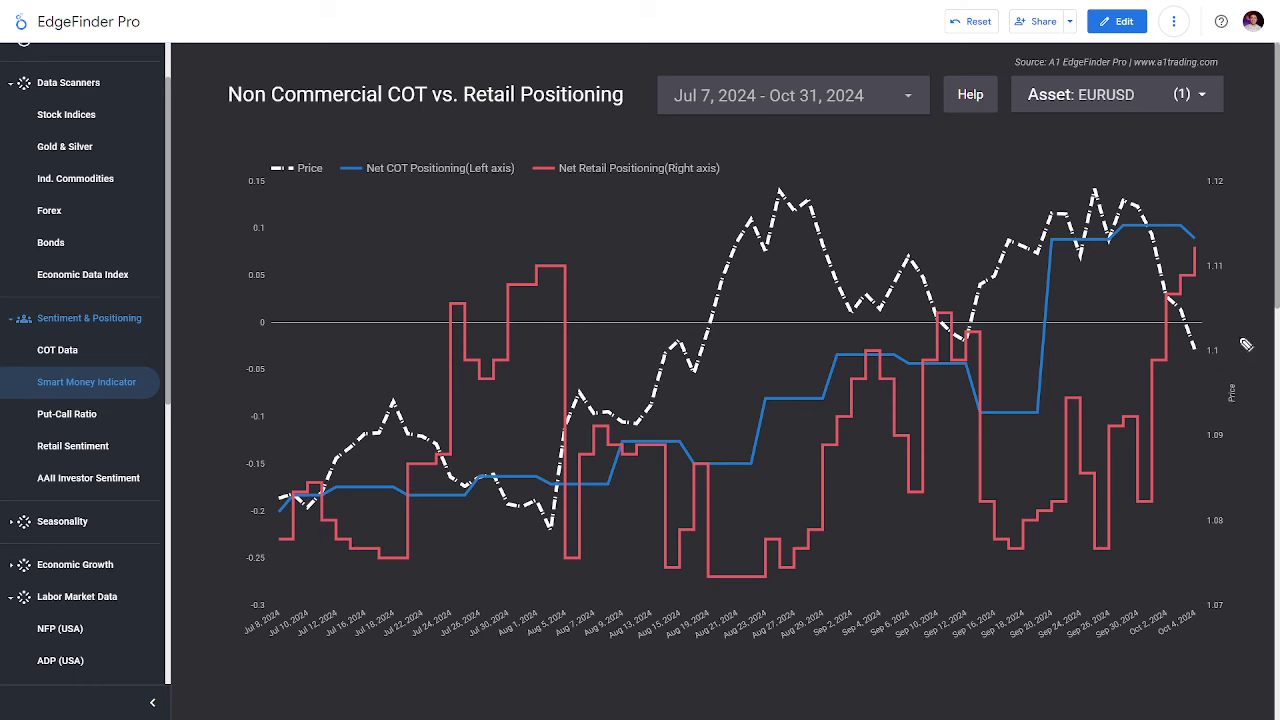
mouse_move(1190, 68)
mouse_down()
mouse_move(1005, 76)
mouse_move(1210, 122)
mouse_move(1152, 74)
mouse_up()
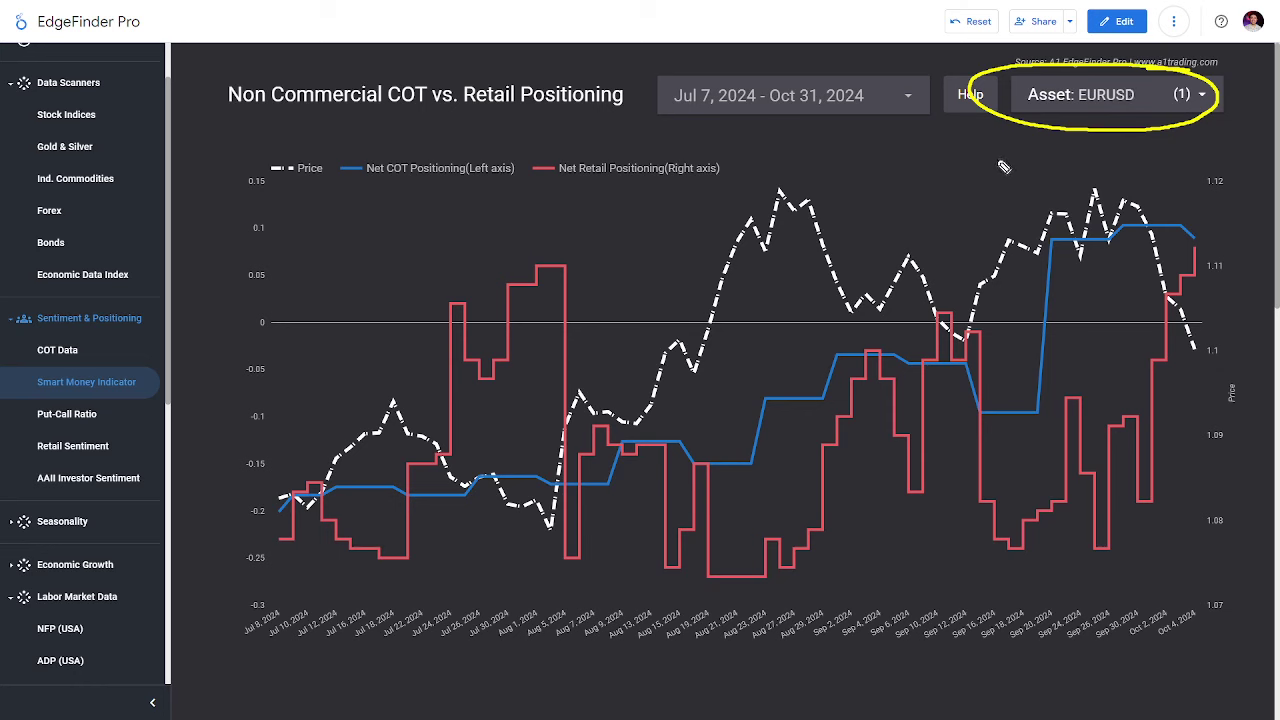
drag(963, 192, 1035, 143)
key(Escape)
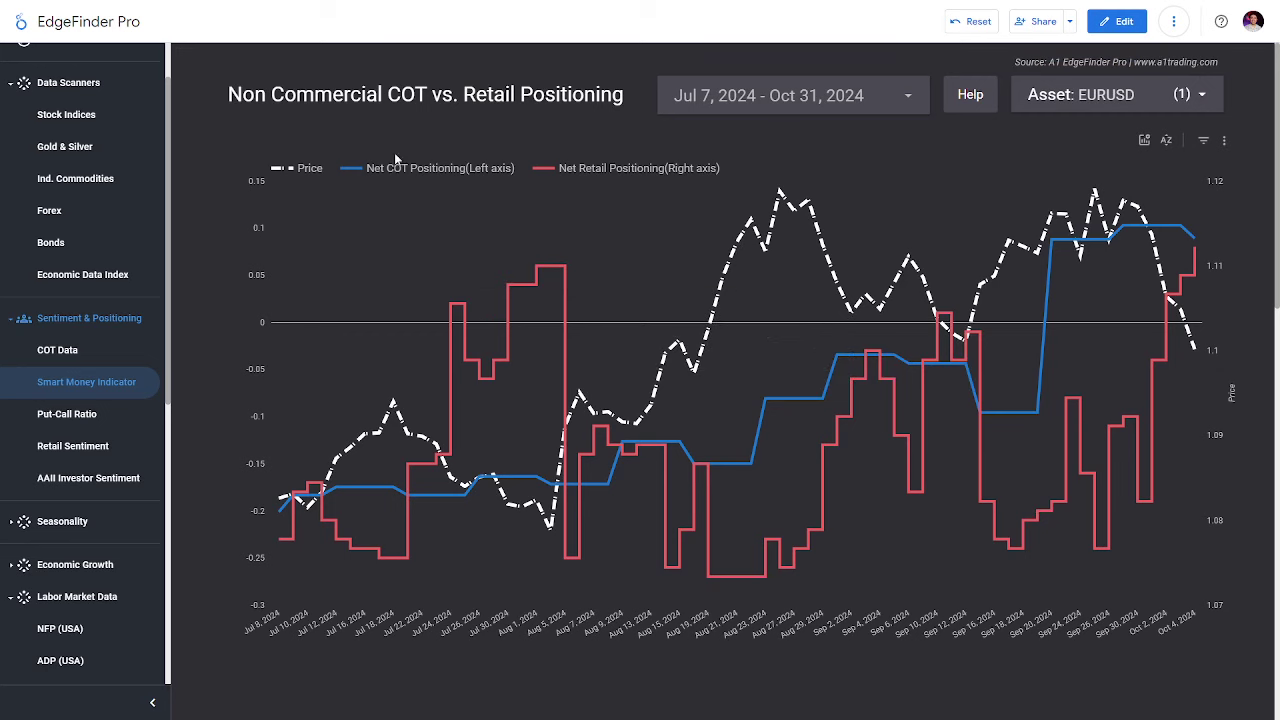
click(95, 414)
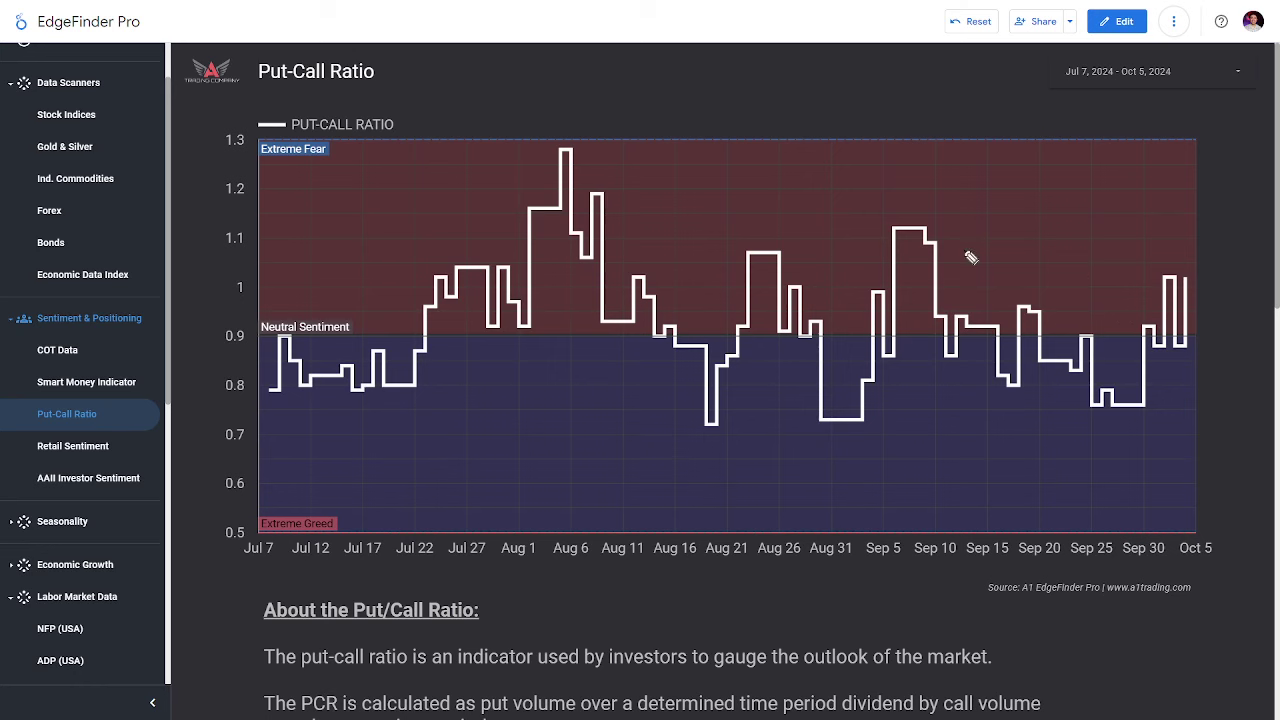
- Trace the Extreme Fear and Extreme Greed levels and arrow the Aug 31 drop toward 0.6
mouse_move(555, 150)
mouse_down()
mouse_move(1206, 157)
mouse_move(1080, 134)
mouse_move(740, 134)
mouse_move(333, 140)
mouse_move(250, 160)
mouse_move(558, 152)
mouse_up()
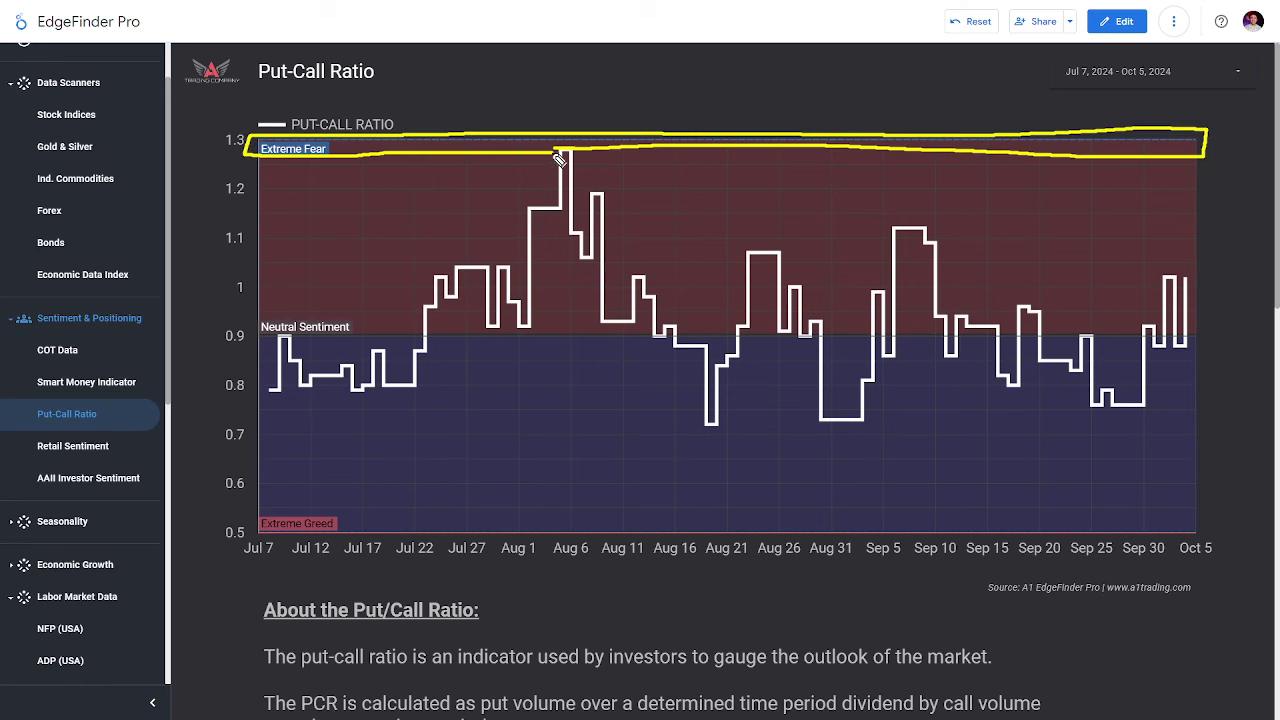
mouse_move(258, 494)
mouse_down()
mouse_move(326, 524)
mouse_move(1200, 530)
mouse_move(1118, 492)
mouse_move(252, 488)
mouse_up()
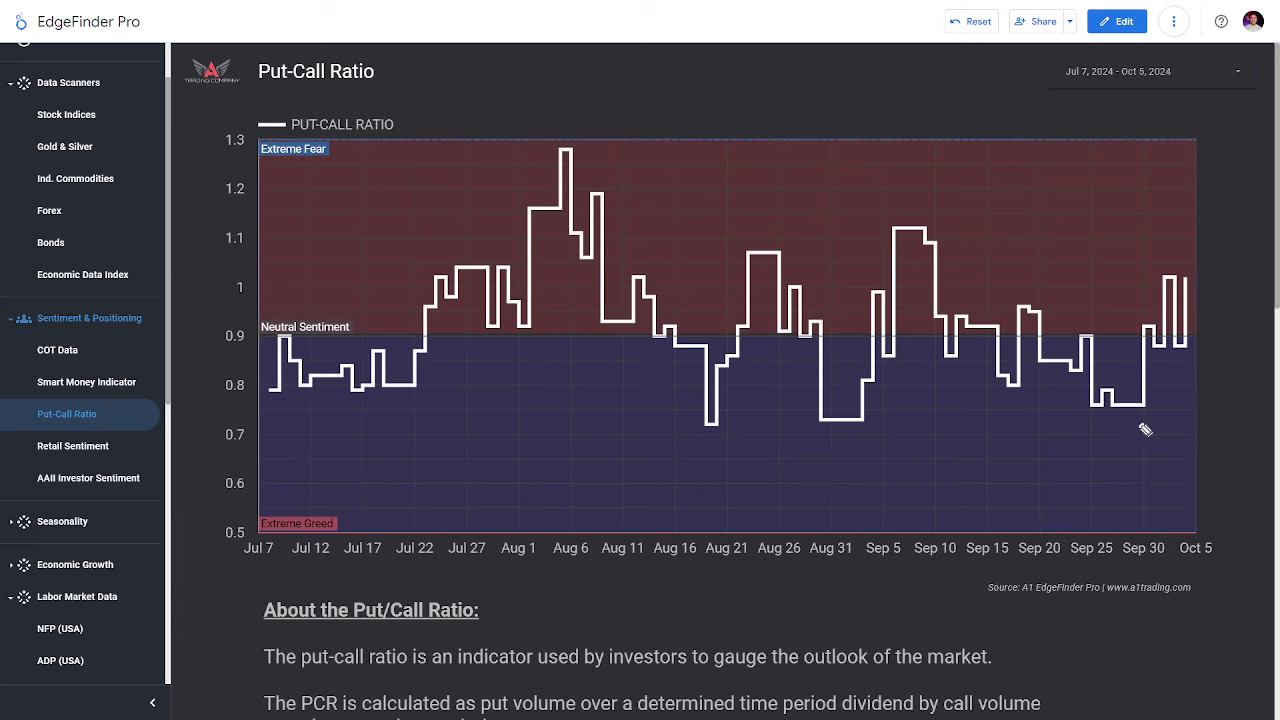
drag(826, 341, 862, 492)
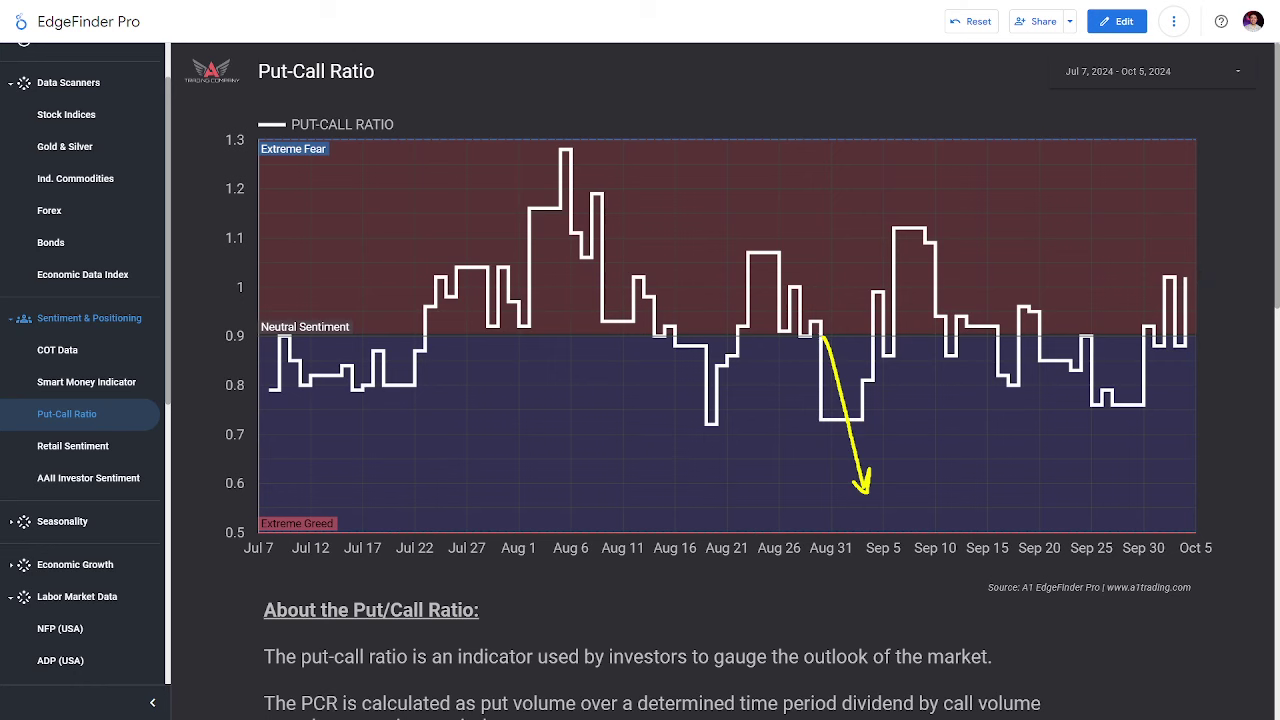
- Circle the Aug–Sep fear peaks and greed lows, clear them, and switch to the TradingView gold chart
mouse_move(1143, 277)
mouse_down()
mouse_move(1210, 290)
mouse_move(1150, 283)
mouse_up()
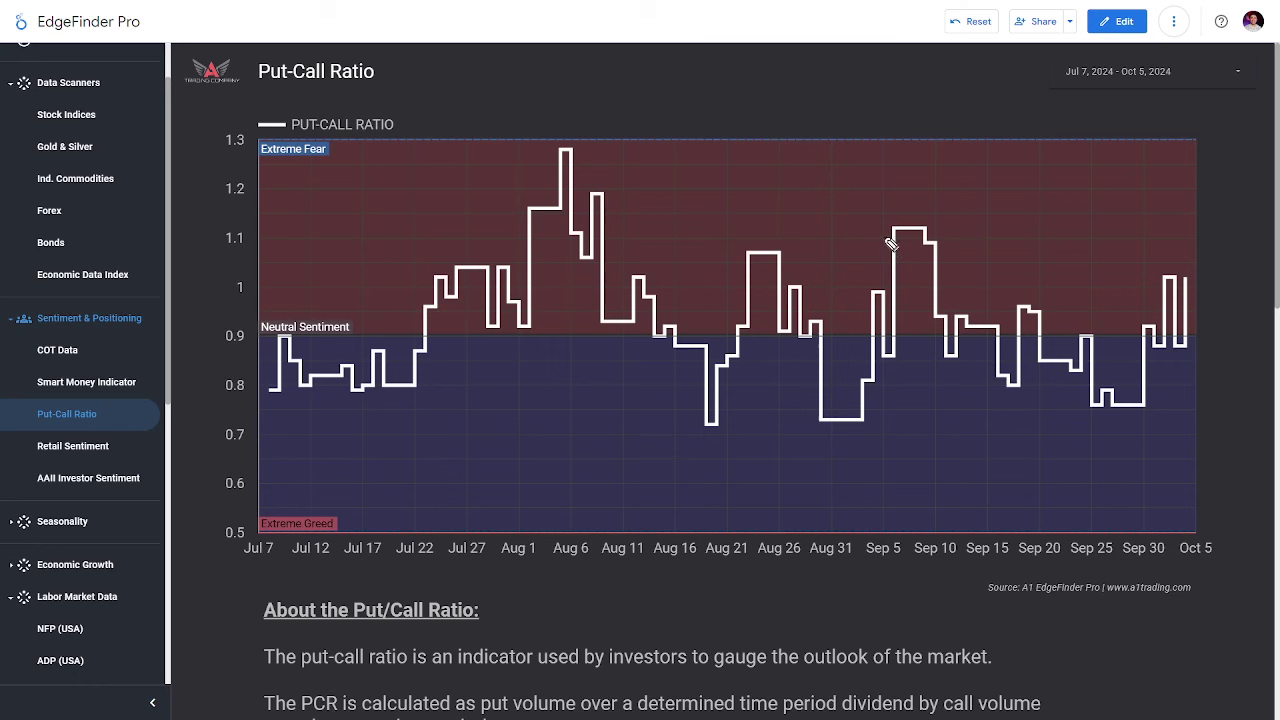
mouse_move(978, 231)
mouse_down()
mouse_move(840, 234)
mouse_move(985, 238)
mouse_up()
drag(604, 170, 607, 150)
mouse_move(757, 220)
mouse_down()
mouse_move(709, 263)
mouse_move(700, 216)
mouse_up()
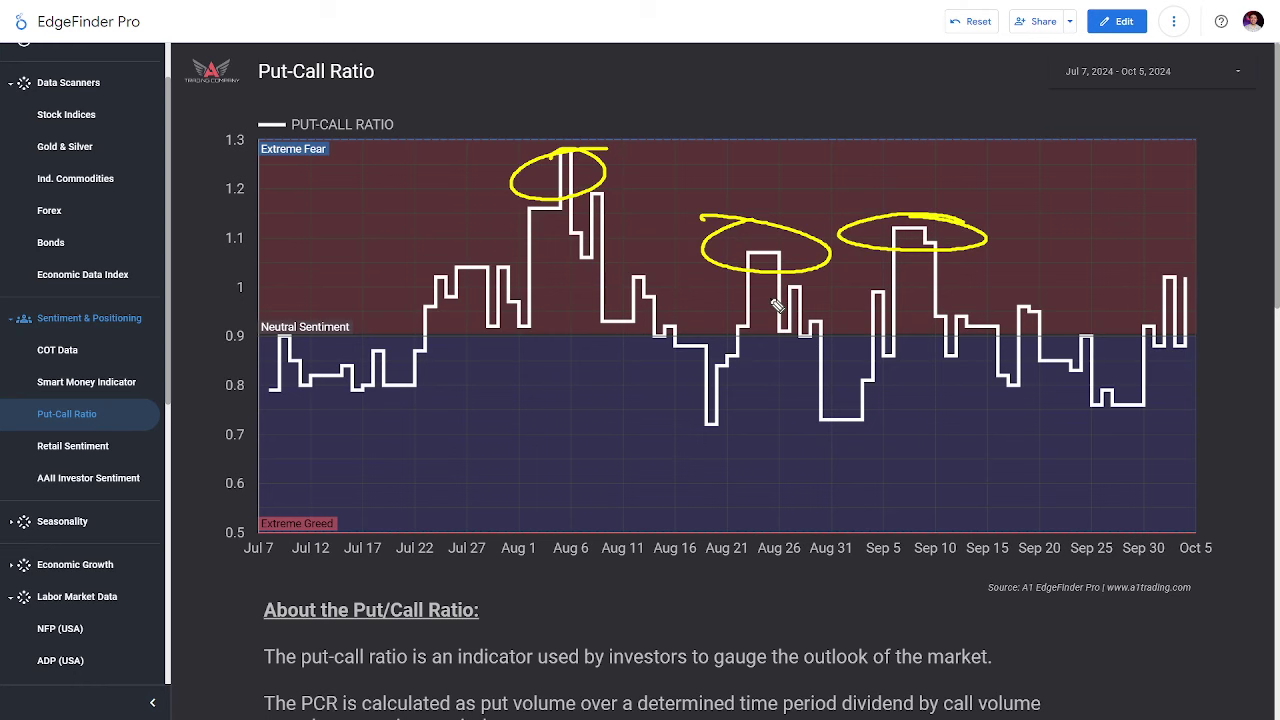
mouse_move(885, 410)
mouse_down()
mouse_move(839, 438)
mouse_move(875, 406)
mouse_up()
drag(1136, 403, 1145, 400)
mouse_move(765, 410)
mouse_down()
mouse_move(700, 400)
mouse_move(737, 428)
mouse_up()
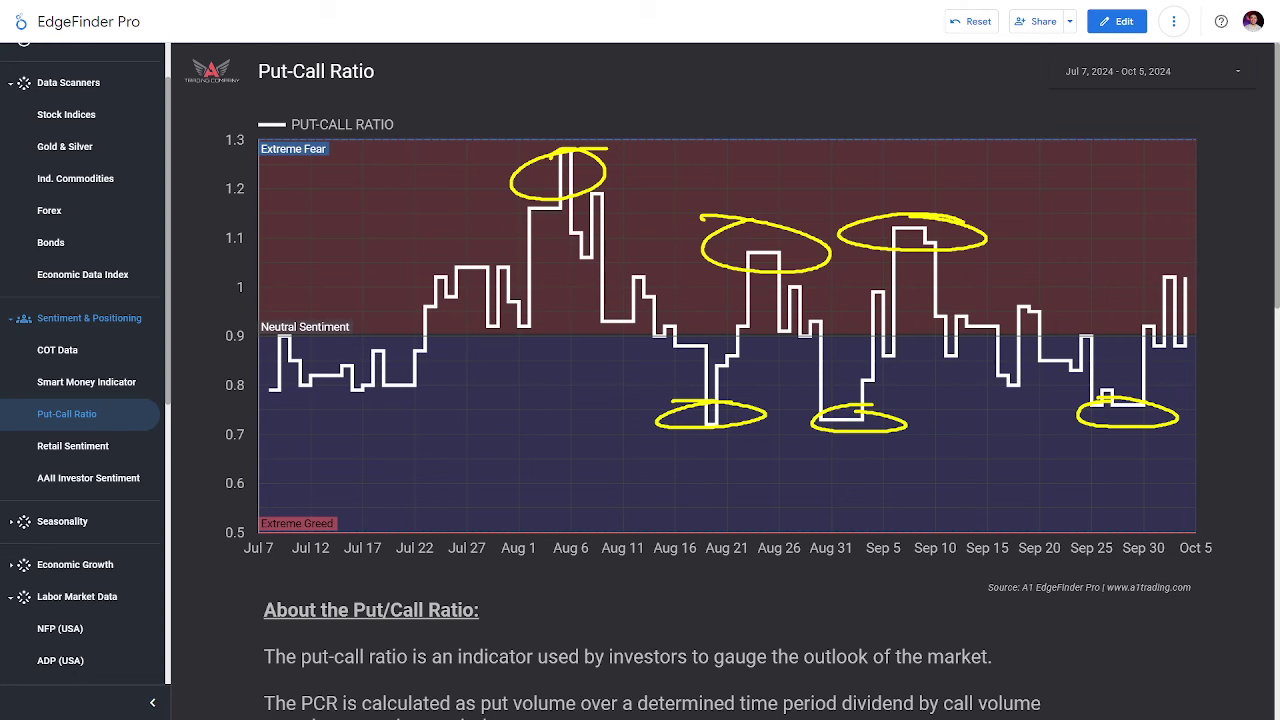
key(Escape)
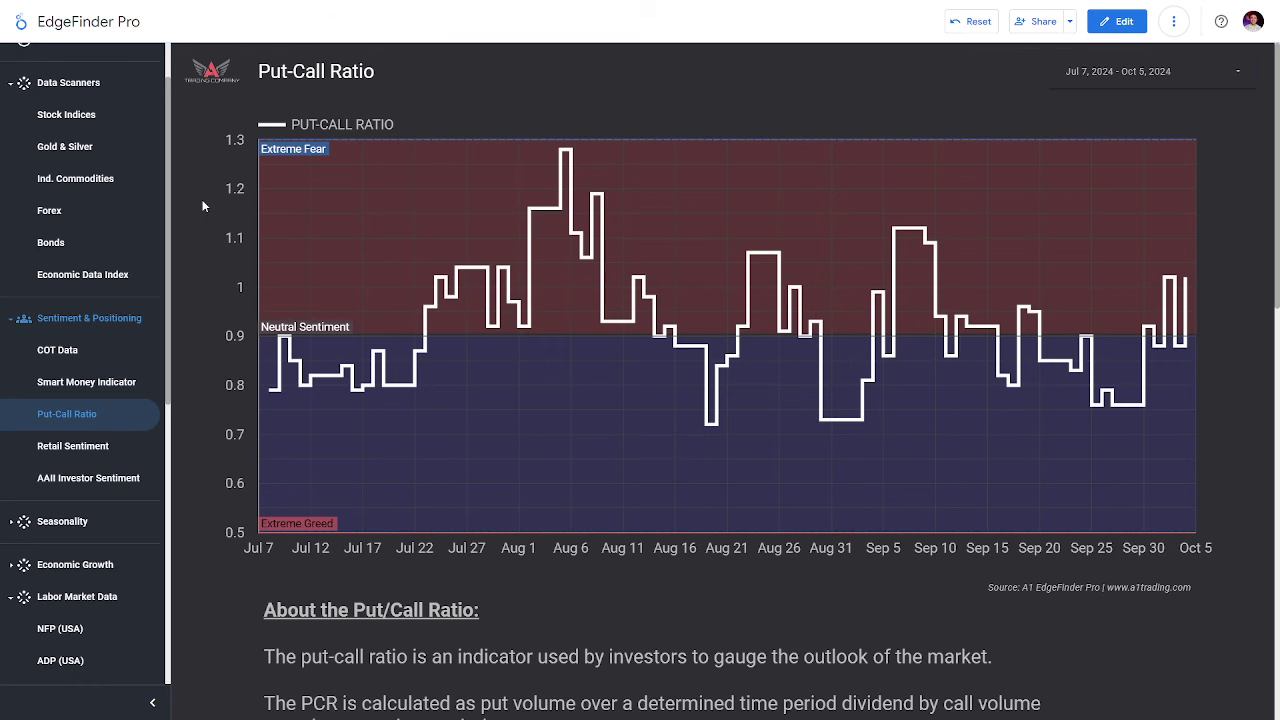
key(alt+Tab)
scroll(1097, 272, up, 3)
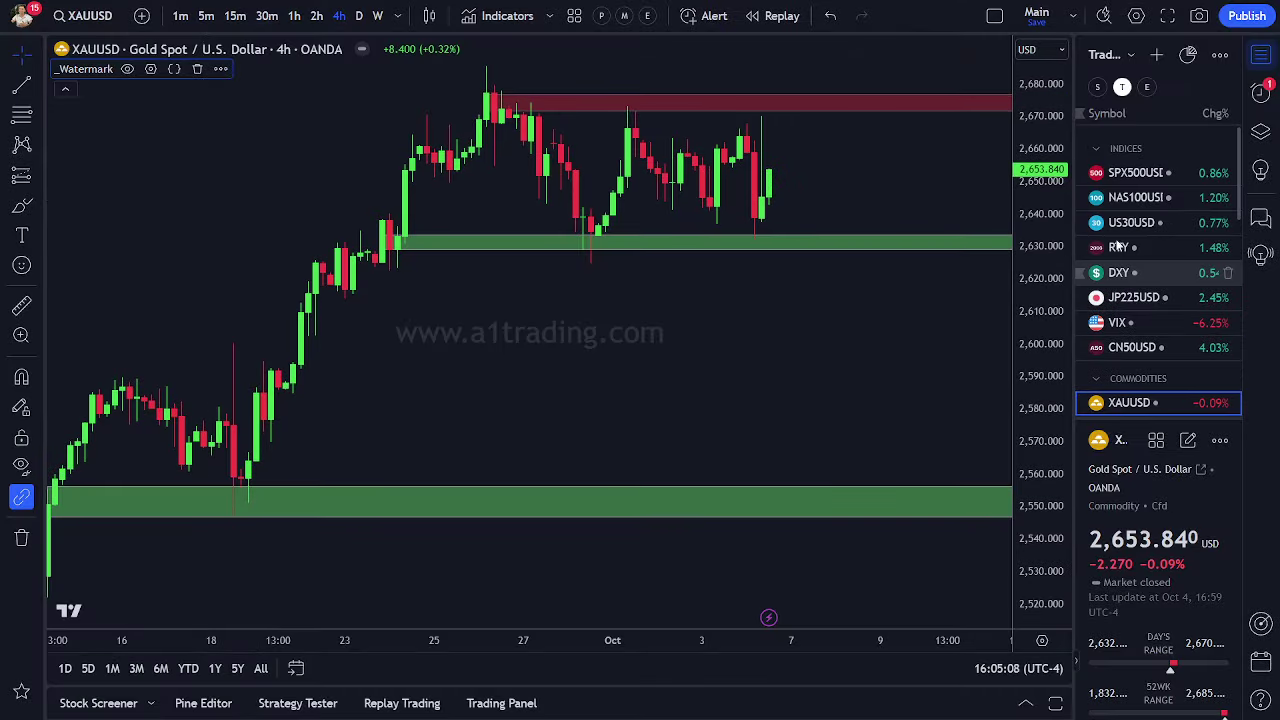
- Show the SPX500USD daily chart, then cycle windows through Webull to the Discord index-trades channel
click(1131, 180)
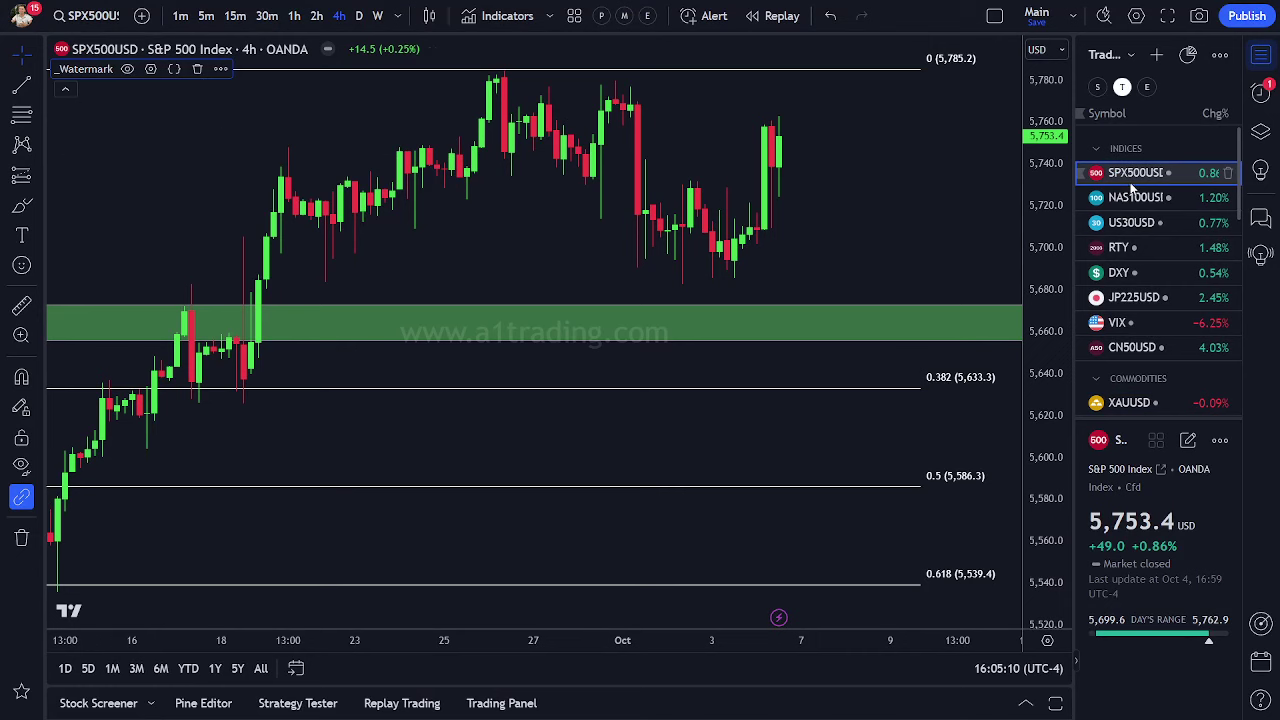
click(359, 15)
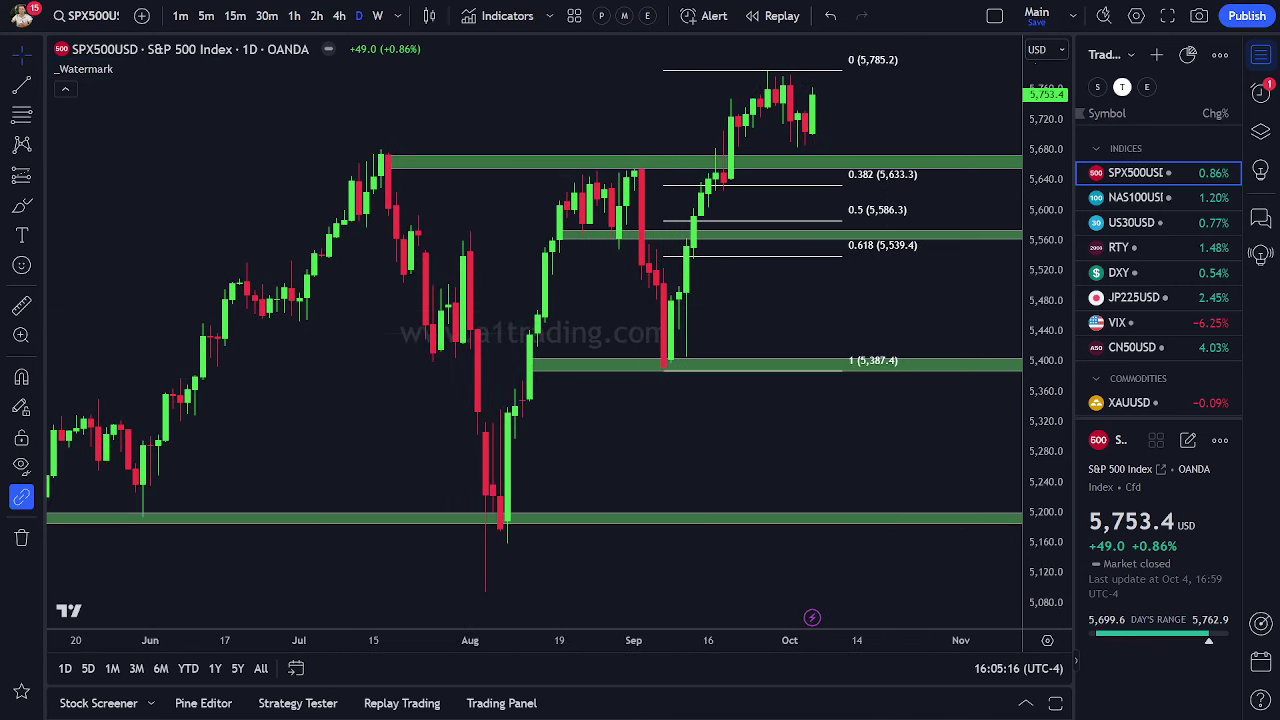
key(alt+Tab)
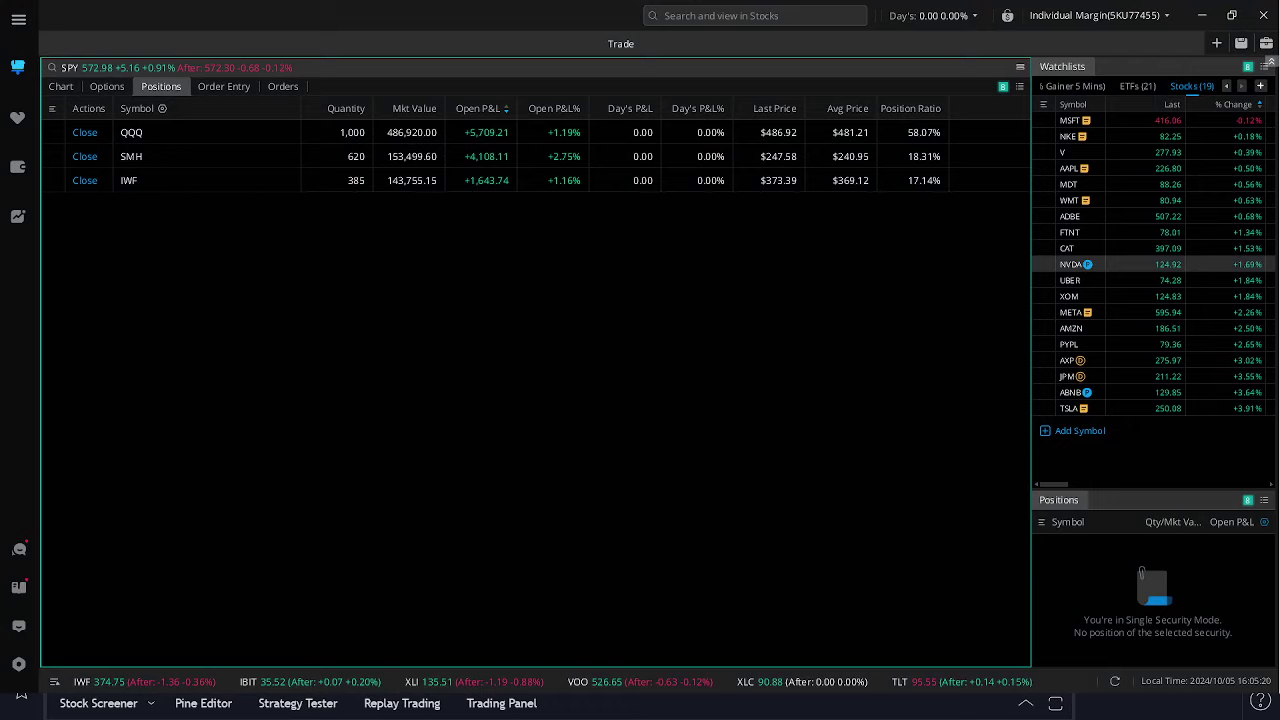
key(alt+Tab)
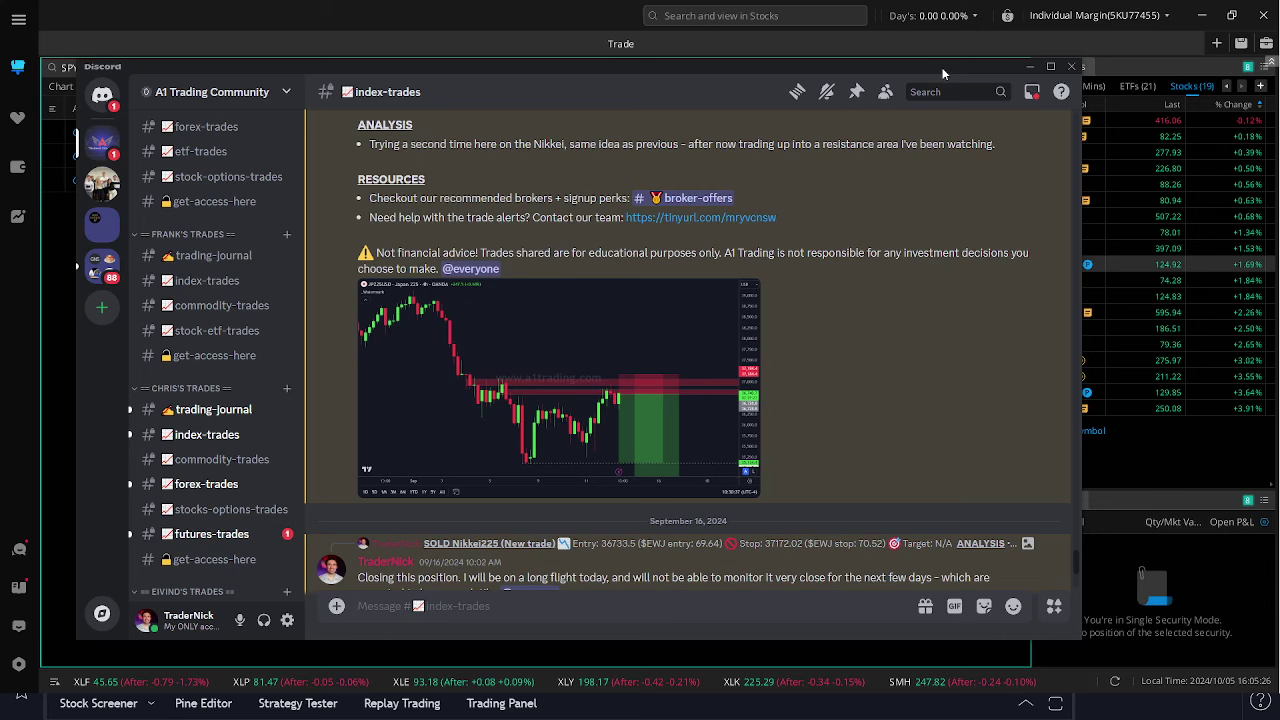
- Scroll through the Nikkei and NAS100 posts, then drag Discord off-screen to reveal Webull's 4-hour SPY chart
scroll(707, 298, up, 15)
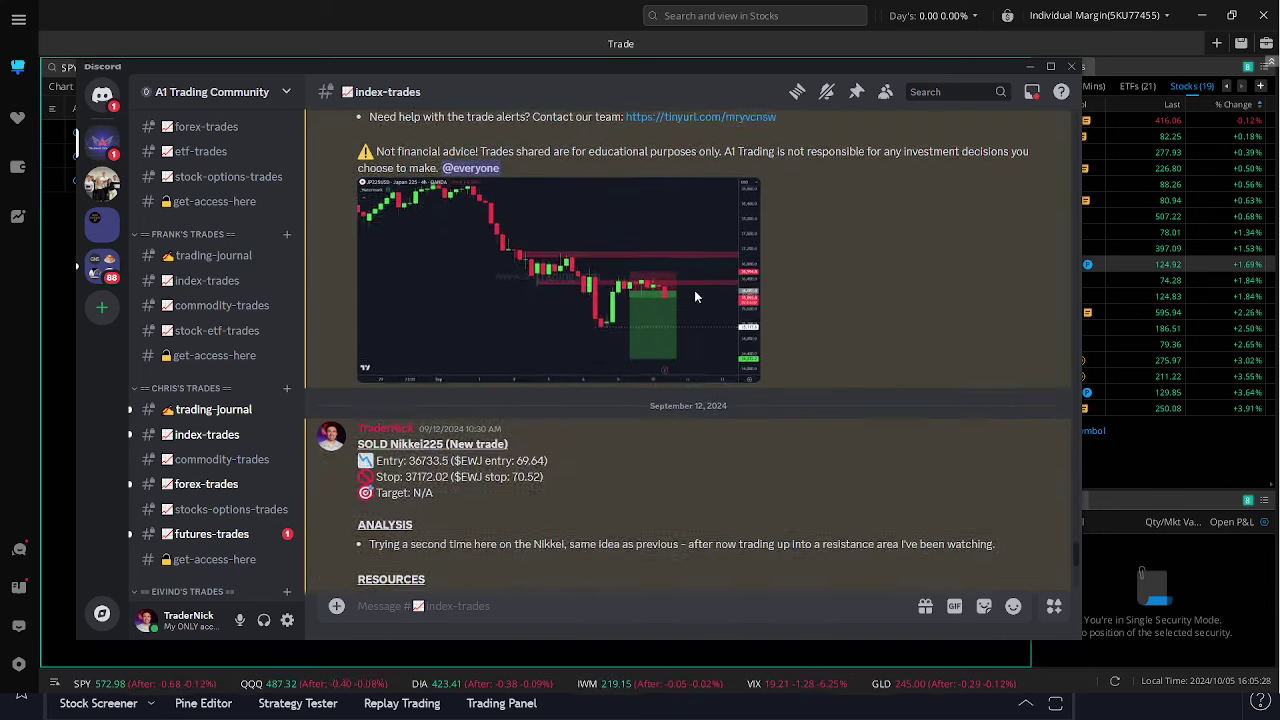
scroll(707, 298, down, 10)
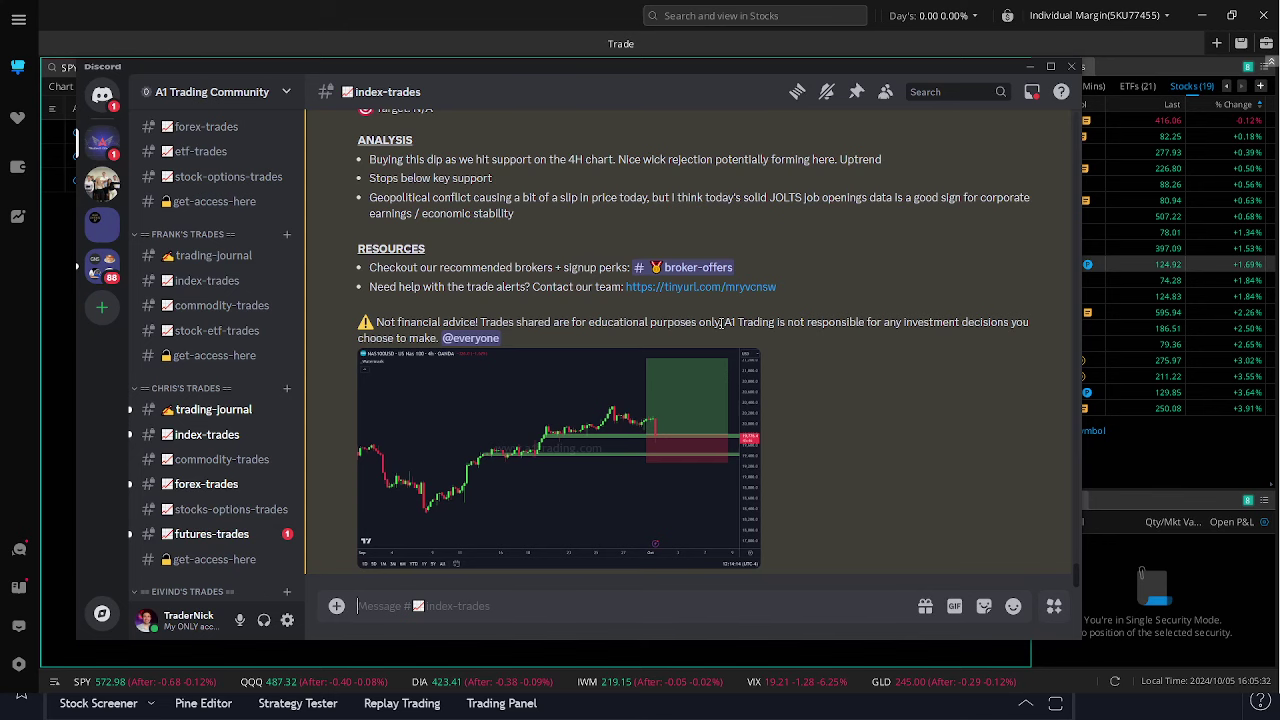
scroll(721, 322, up, 10)
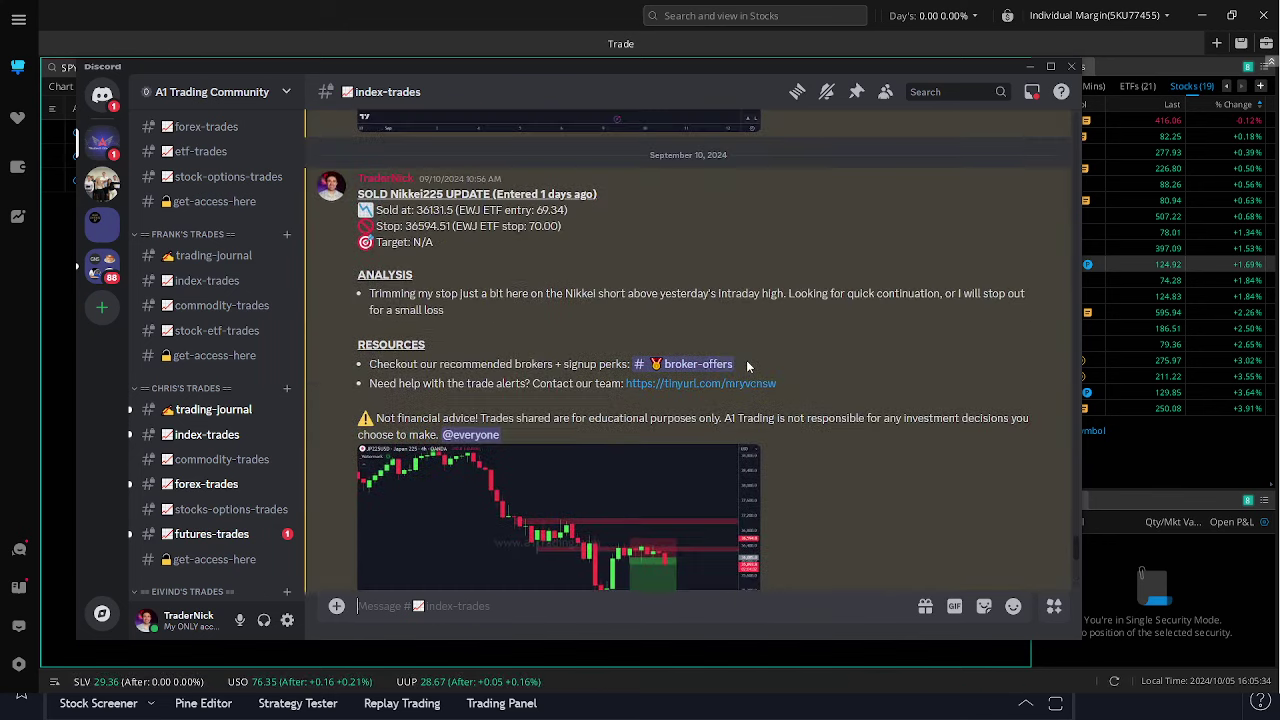
scroll(757, 368, up, 8)
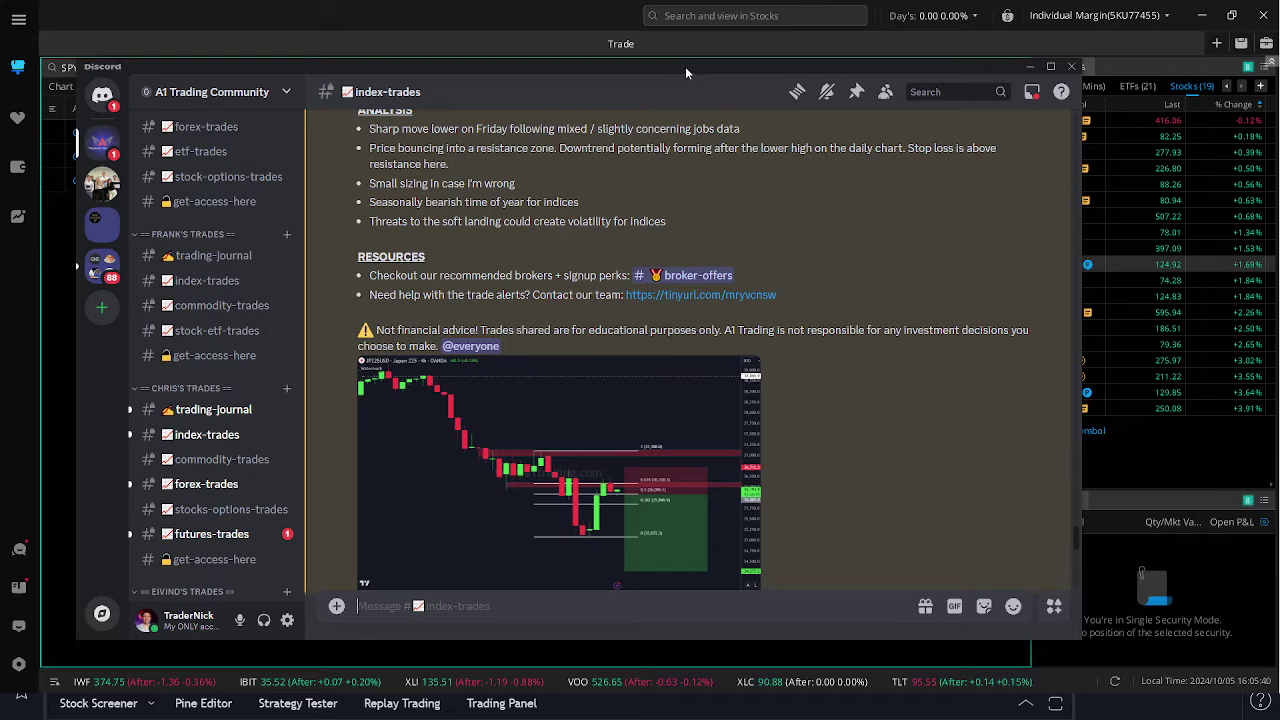
drag(685, 66, 1279, 66)
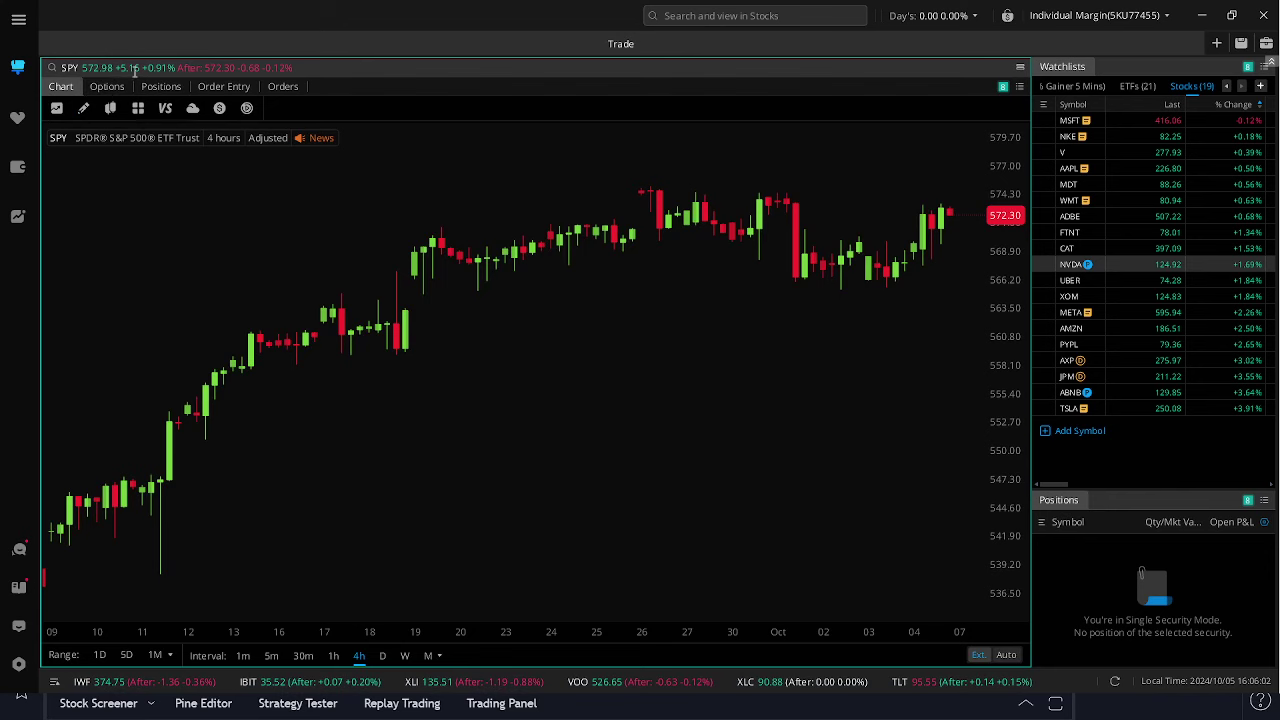
- Load the QQQ chart in Webull on hourly candles and pan back to earlier dates
click(116, 67)
text(QQQ)
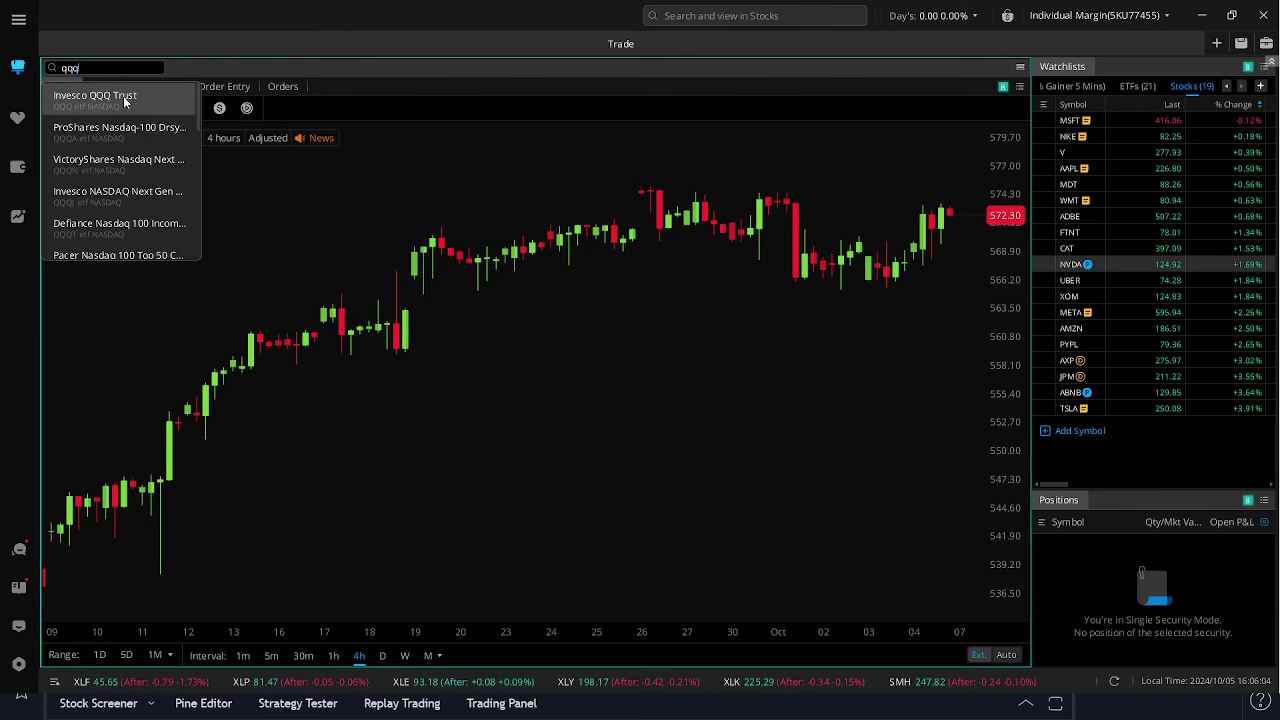
key(Return)
scroll(522, 187, down, 3)
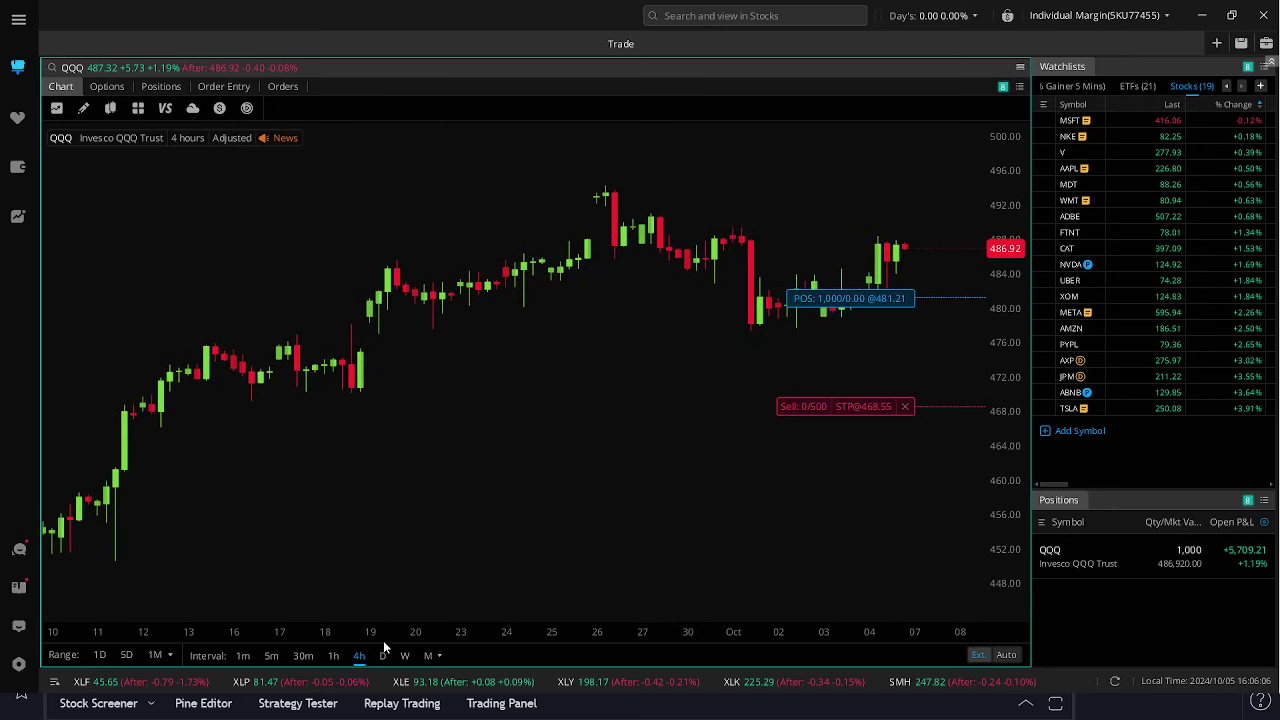
drag(625, 388, 528, 277)
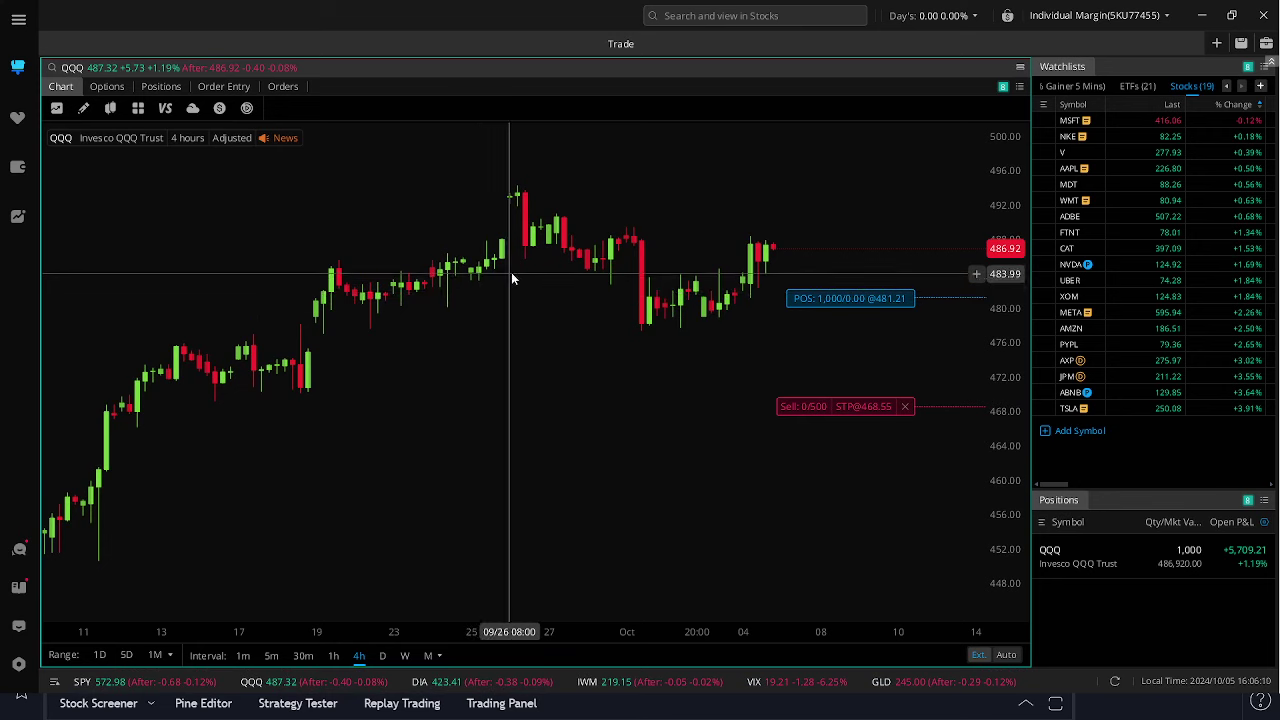
scroll(457, 340, down, 2)
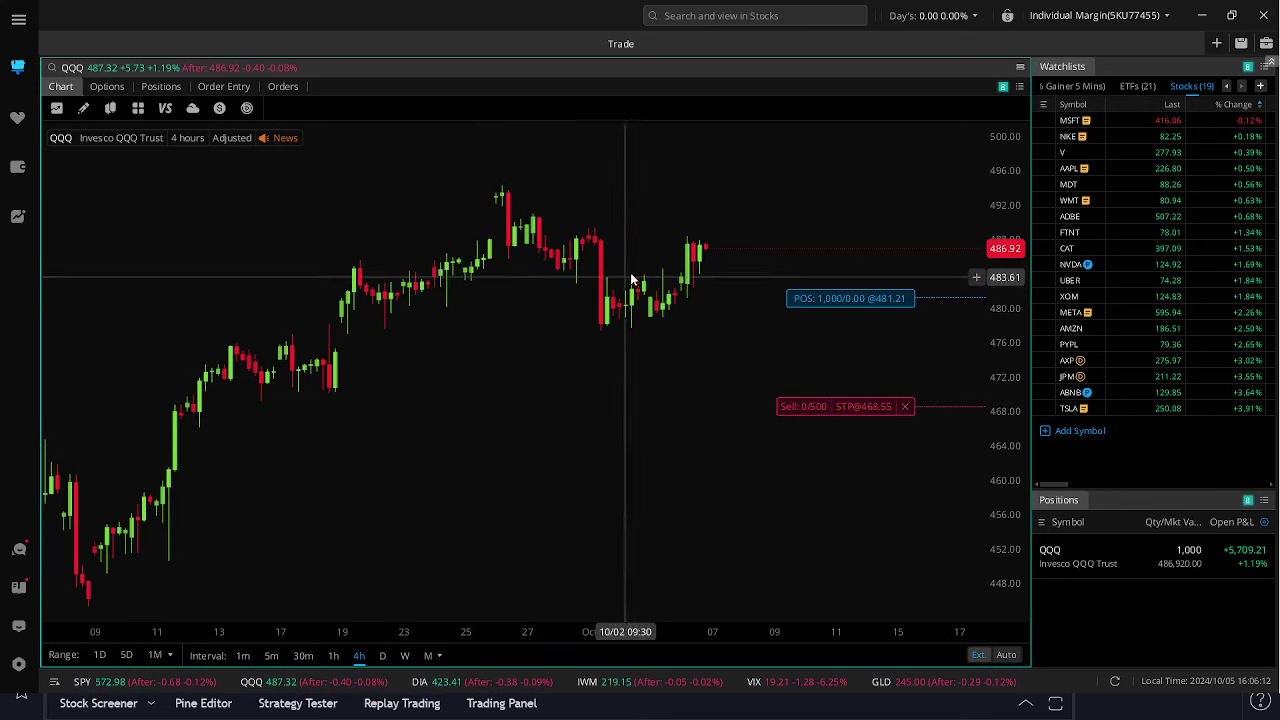
click(333, 655)
drag(556, 294, 757, 294)
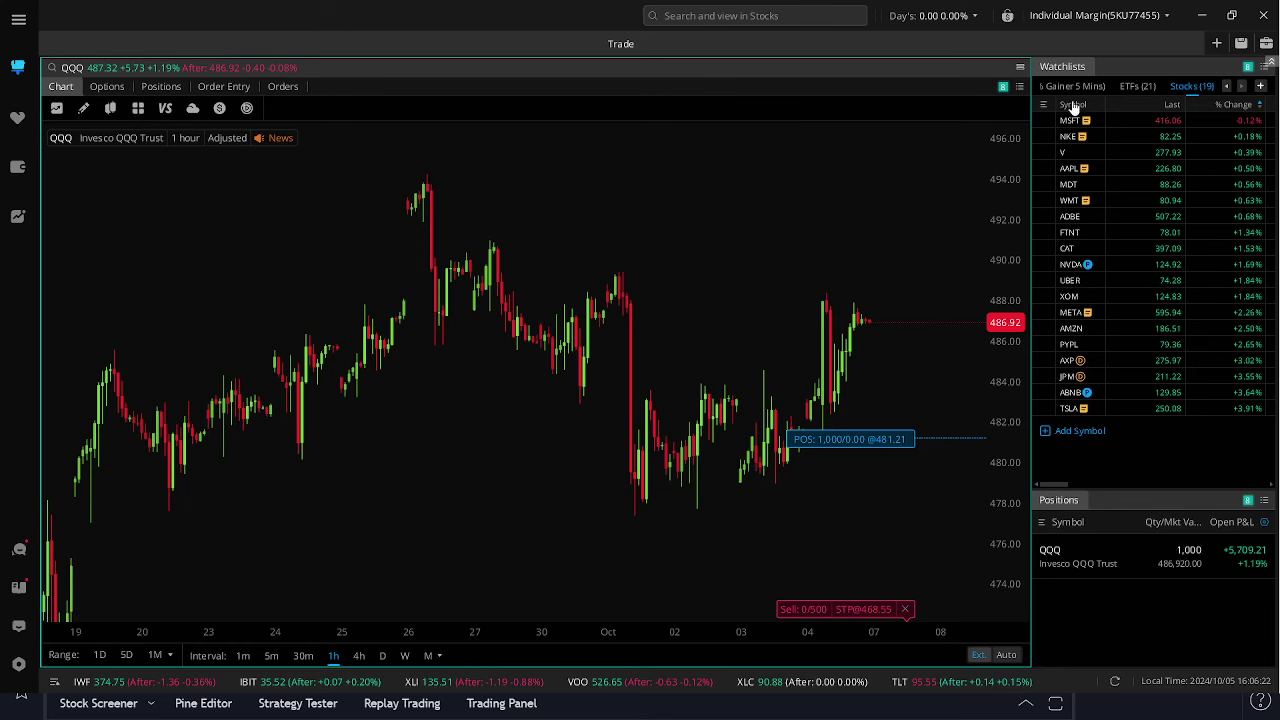
- Open SMH from the ETFs watchlist, view the open positions, then minimize Webull
click(1138, 86)
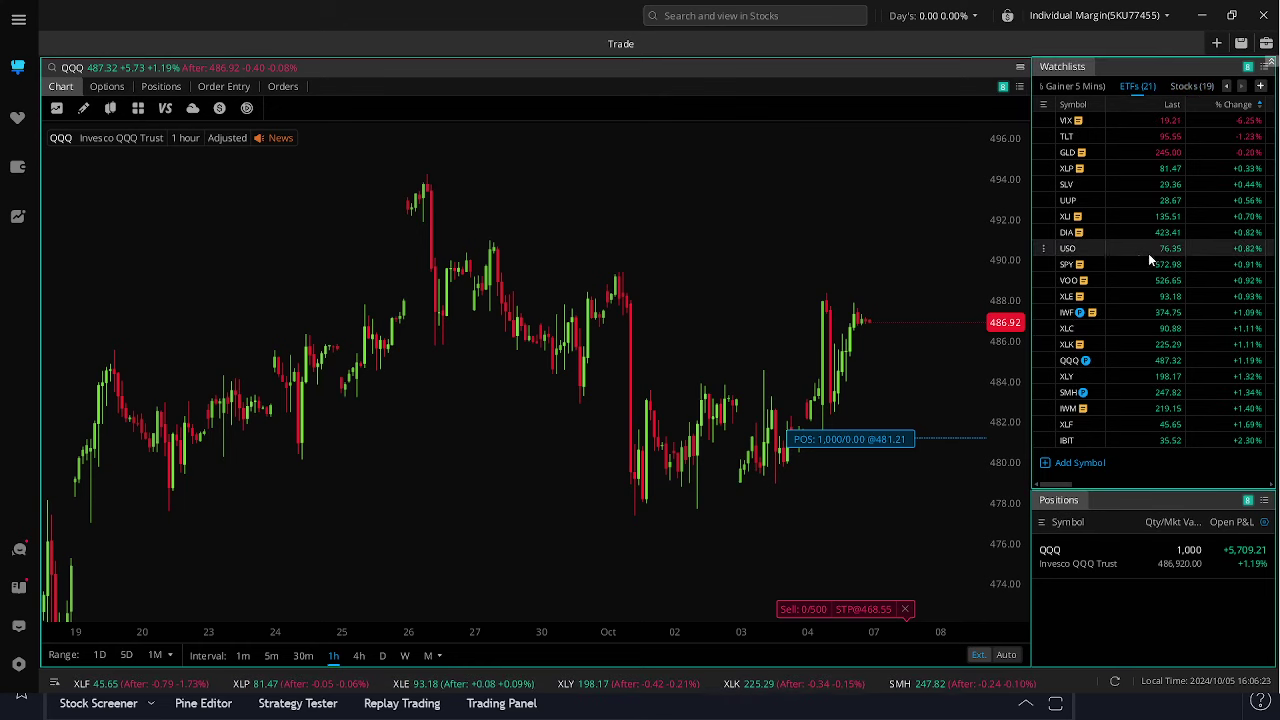
click(1116, 395)
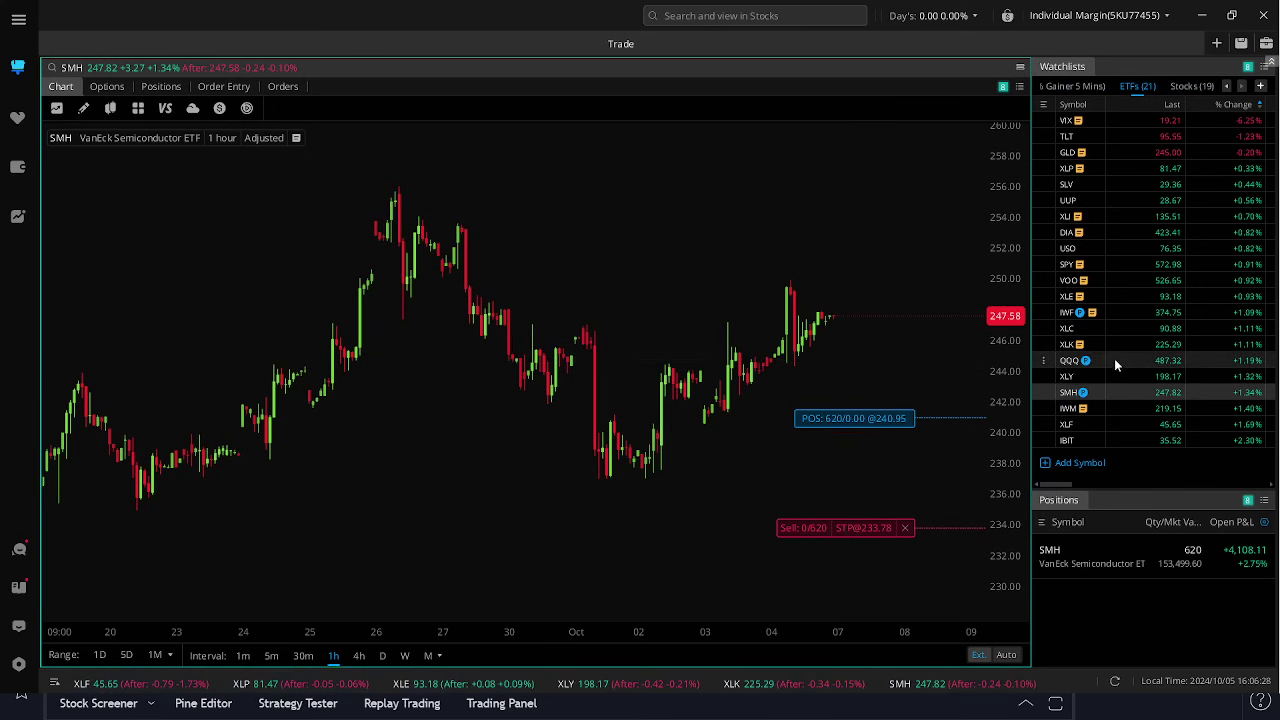
click(160, 88)
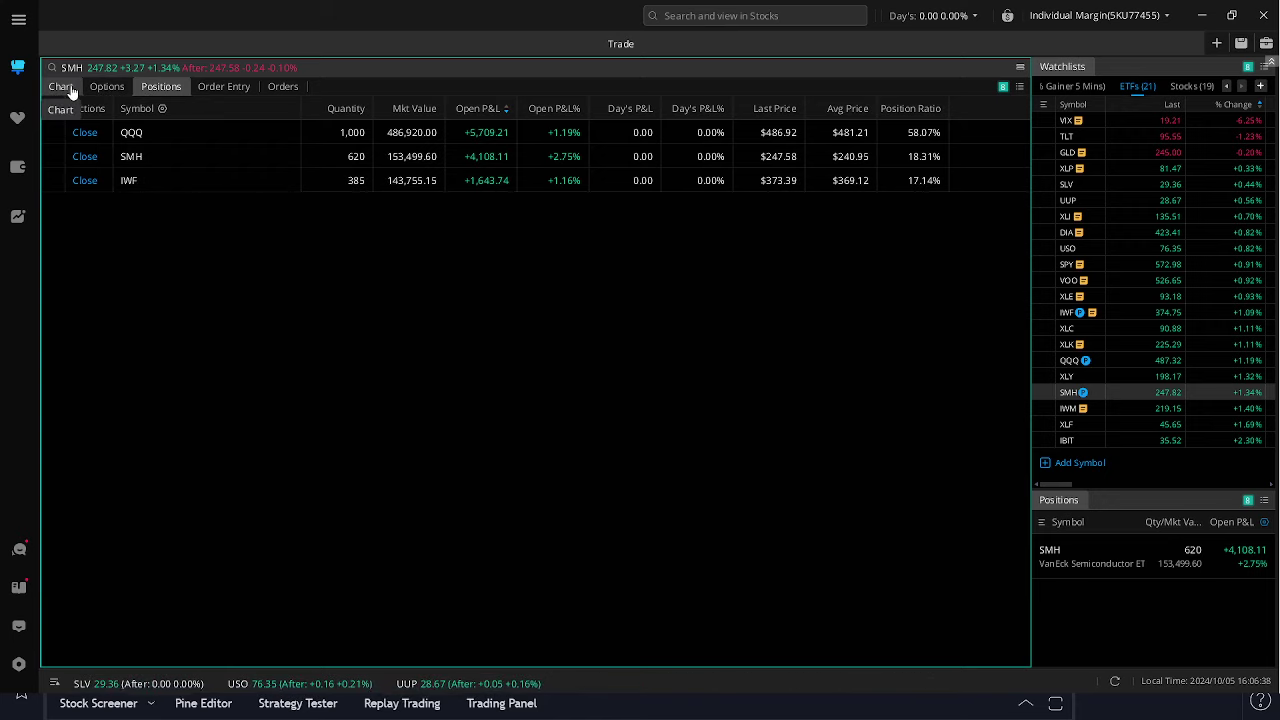
click(1201, 15)
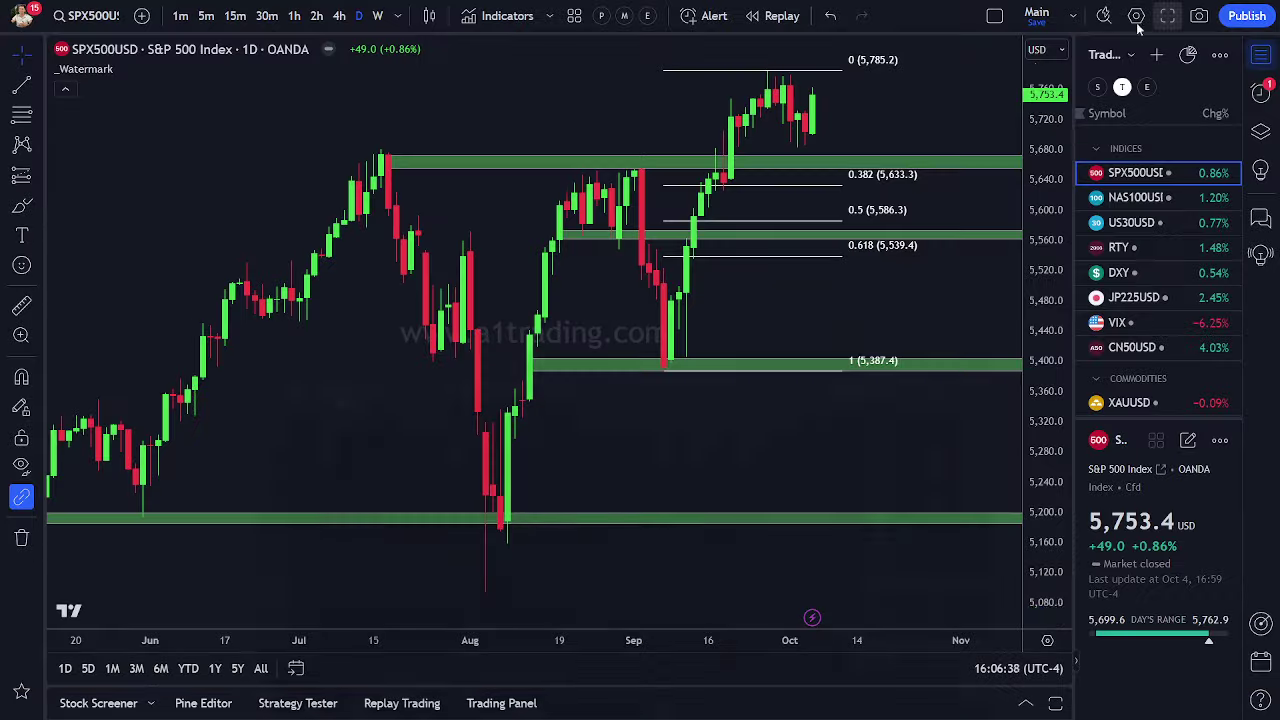
key(alt+Tab)
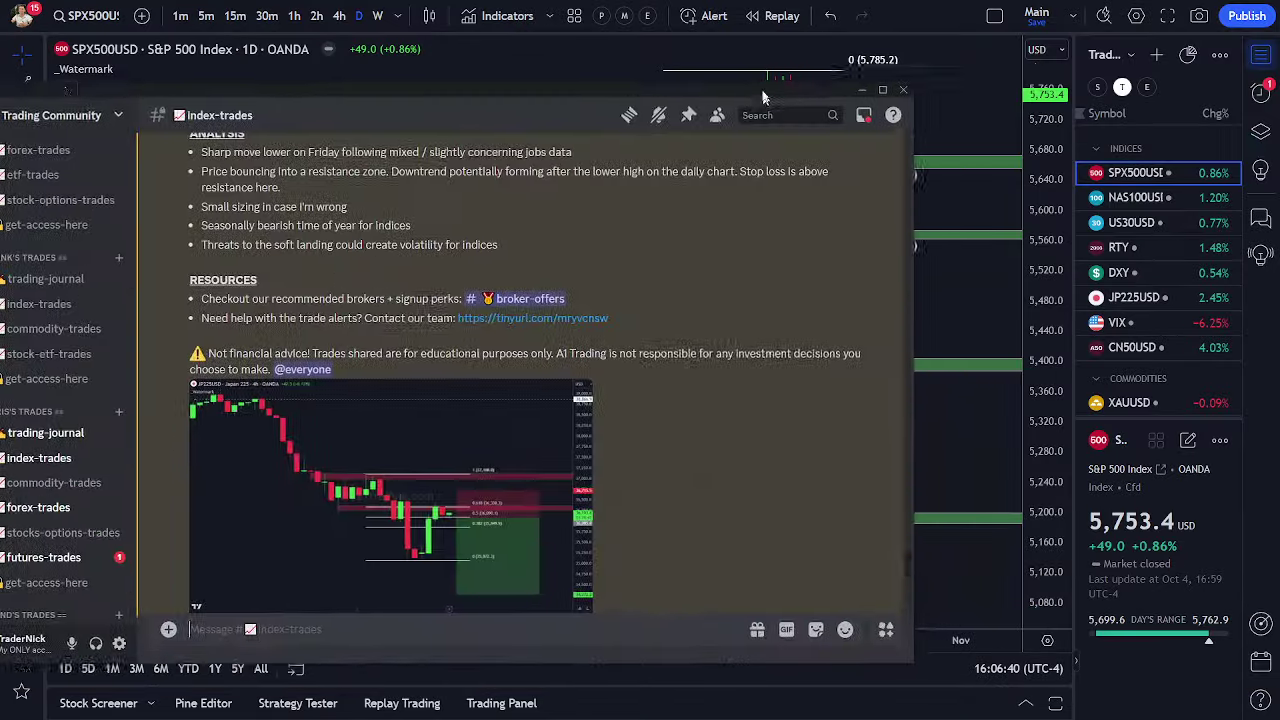
scroll(252, 345, up, 5)
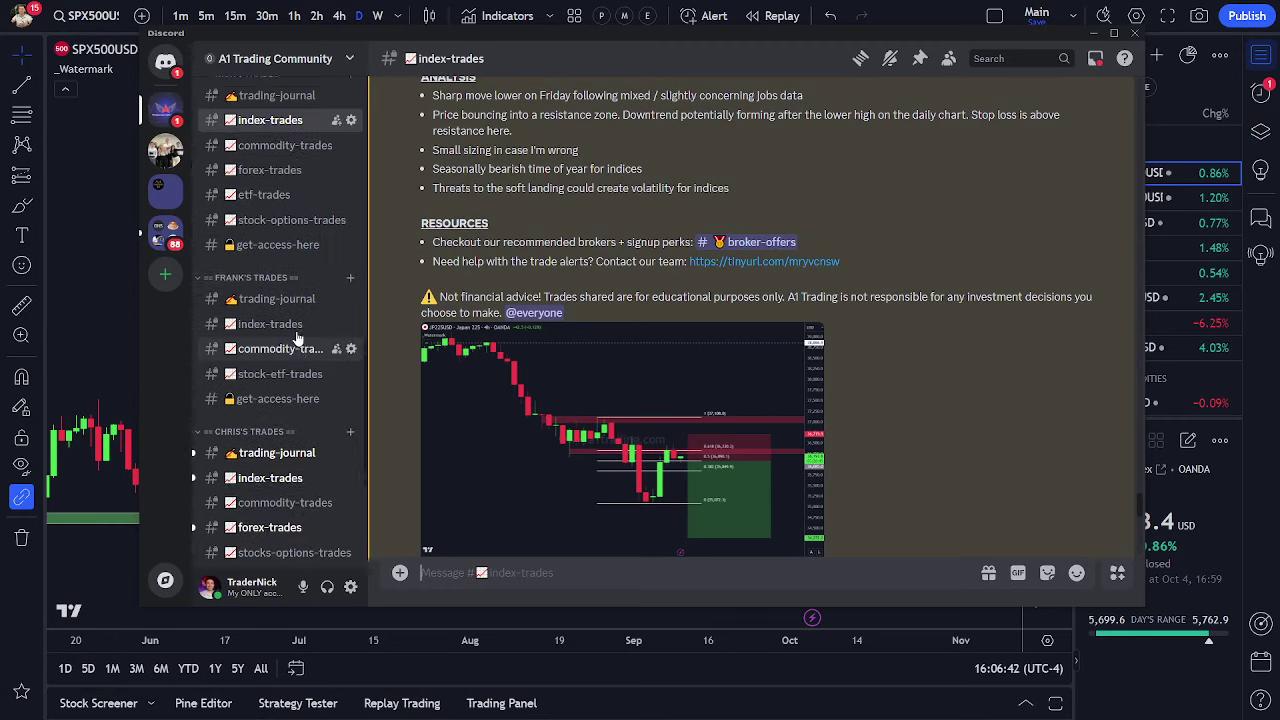
click(265, 318)
scroll(572, 204, up, 1)
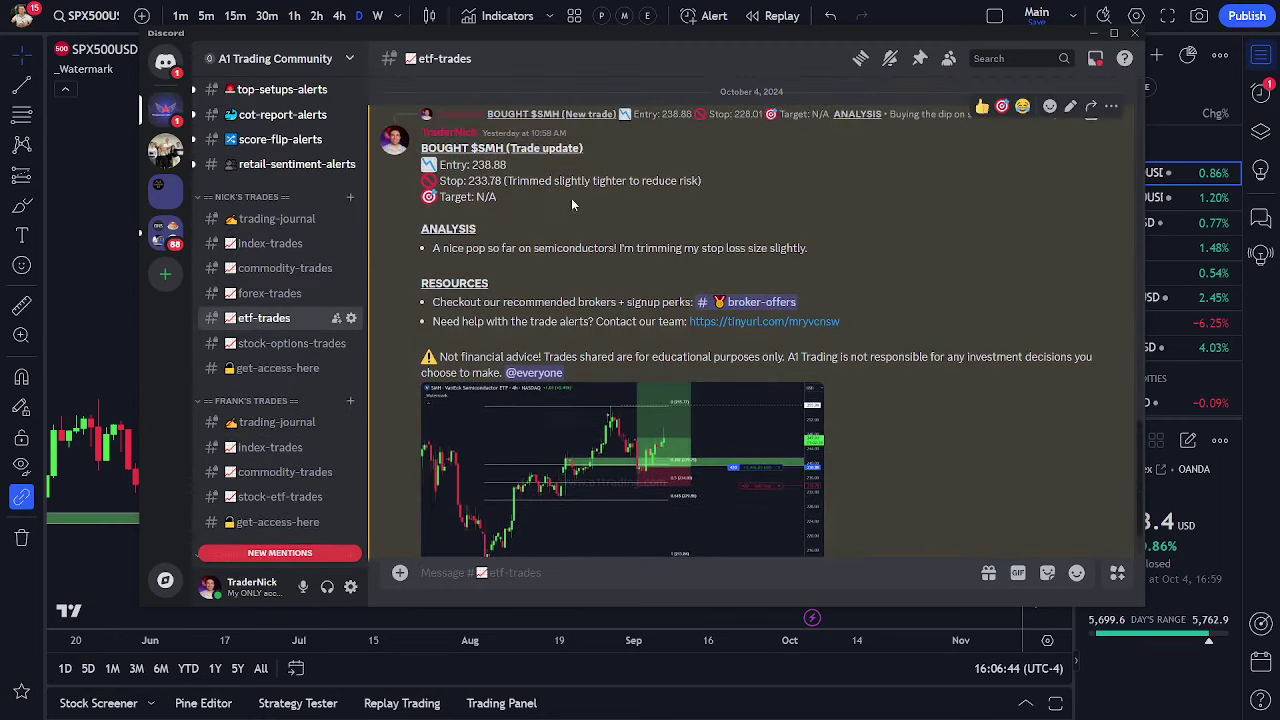
scroll(730, 302, down, 1)
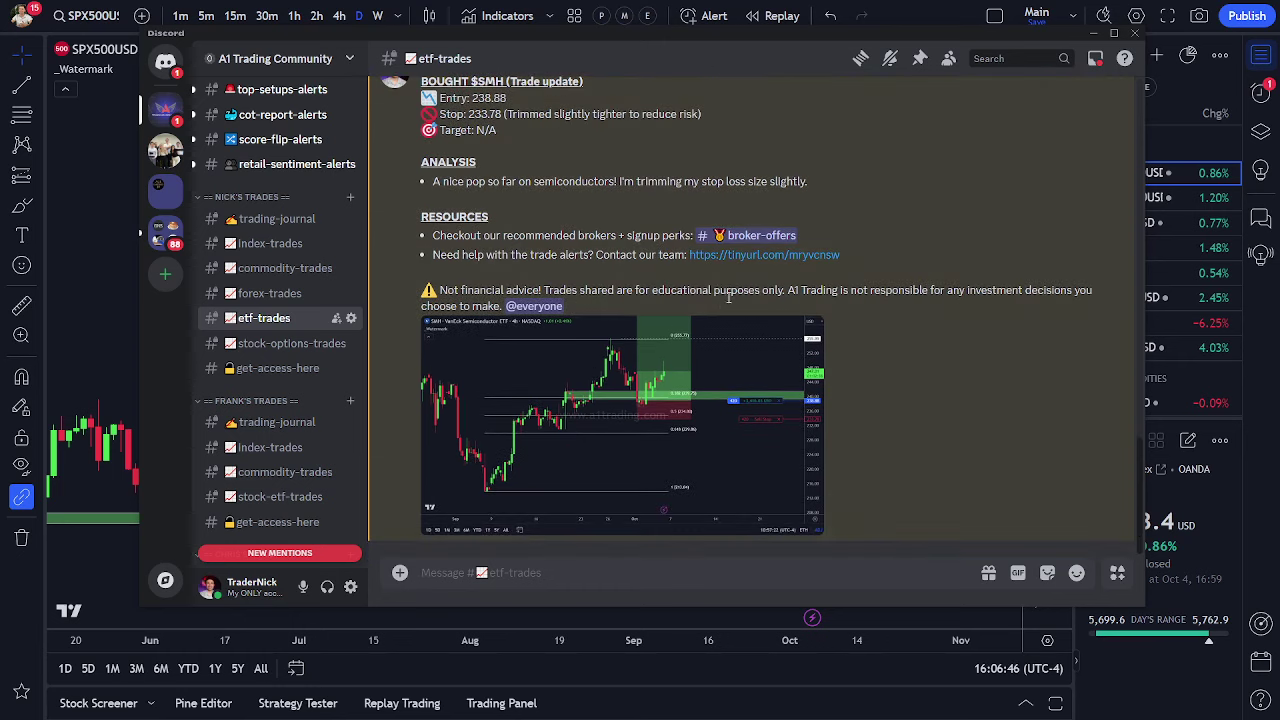
scroll(771, 297, up, 2)
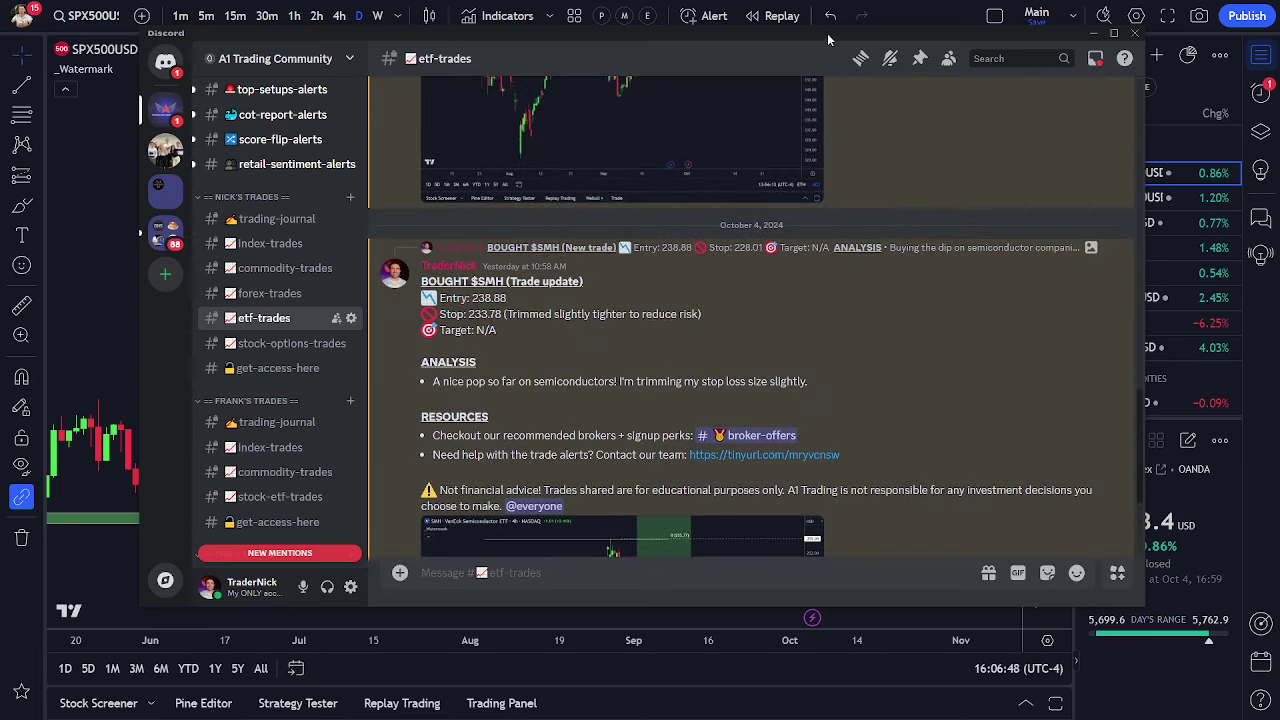
key(alt+Tab)
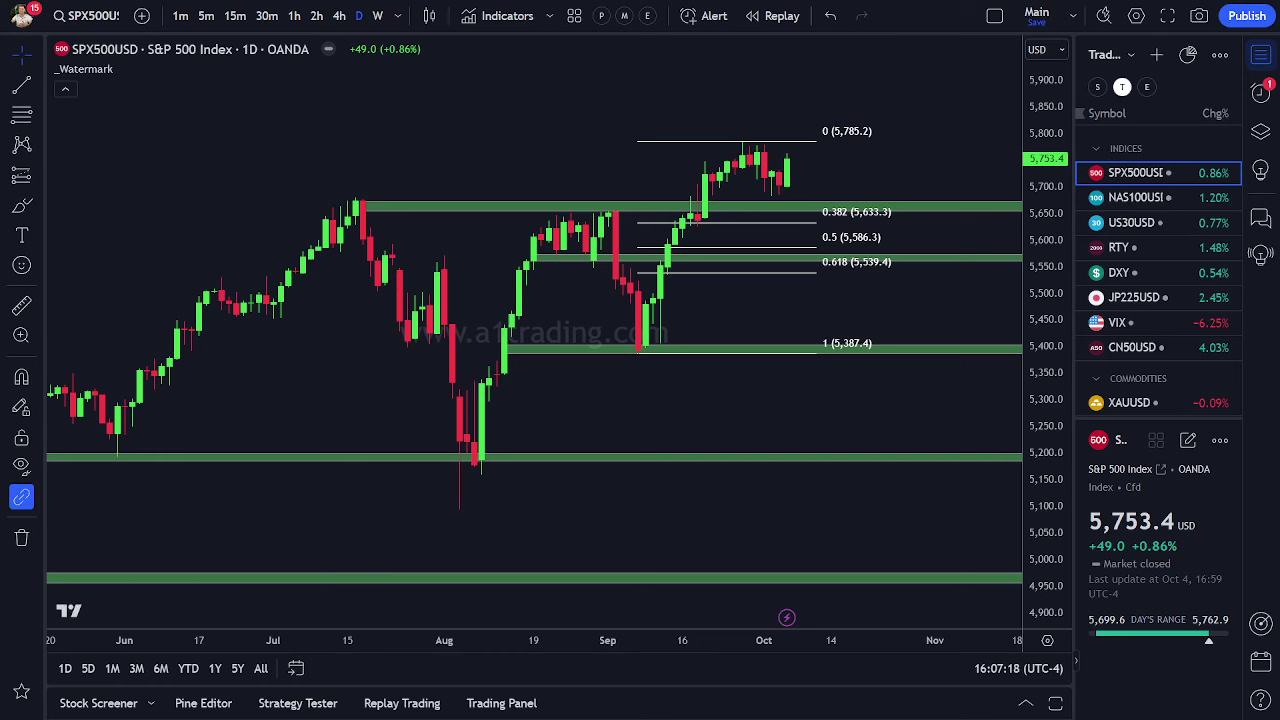
- Open NAS100USD and return from 4-hour to daily candles, panning to earlier months
drag(765, 110, 763, 109)
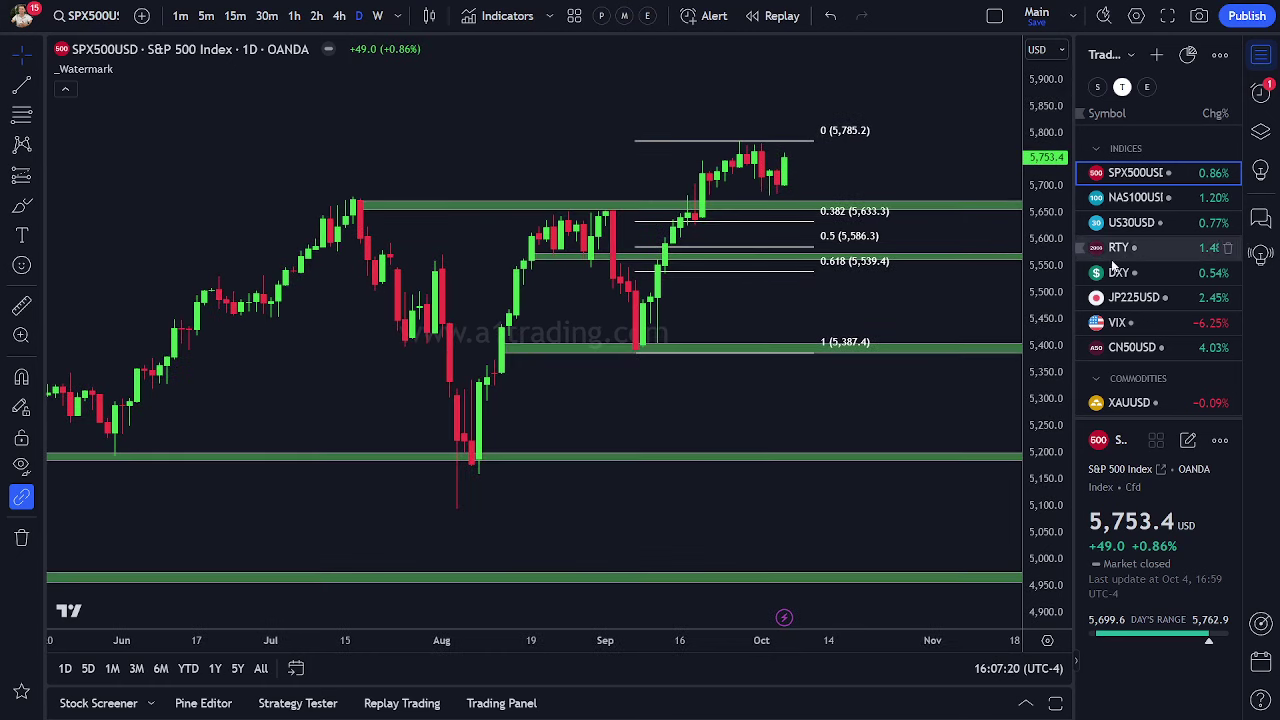
click(1133, 198)
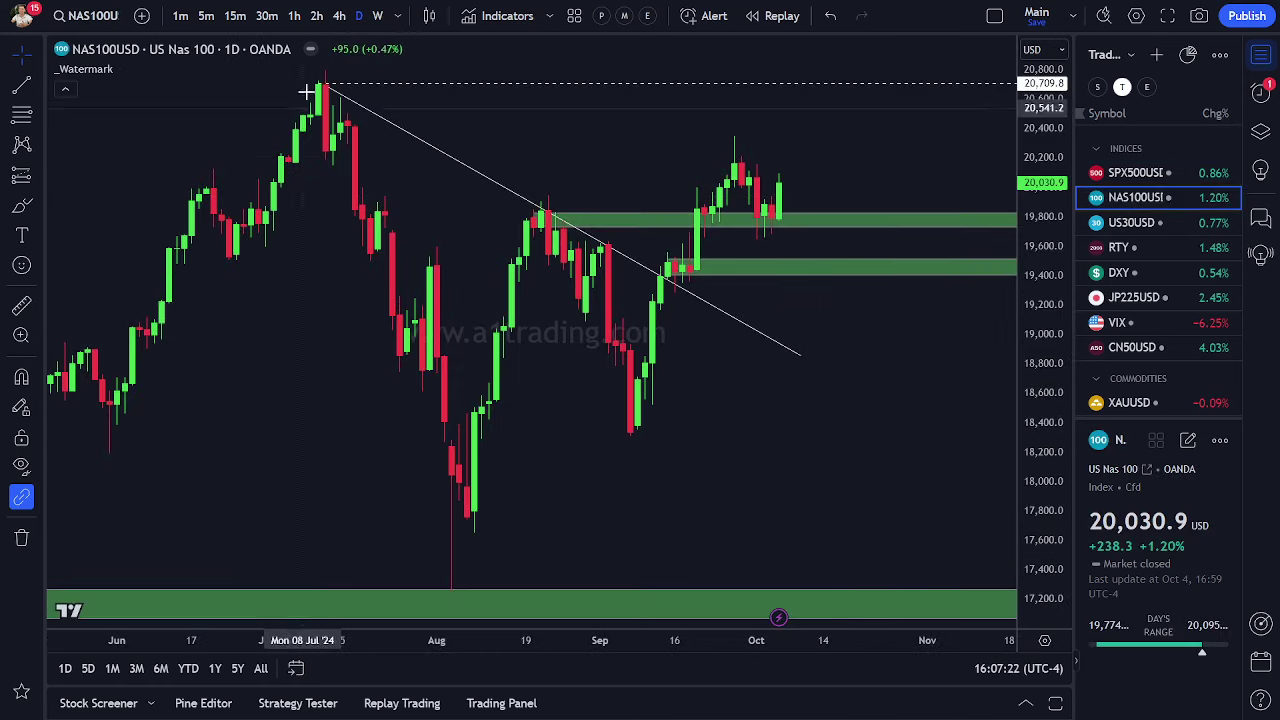
click(339, 24)
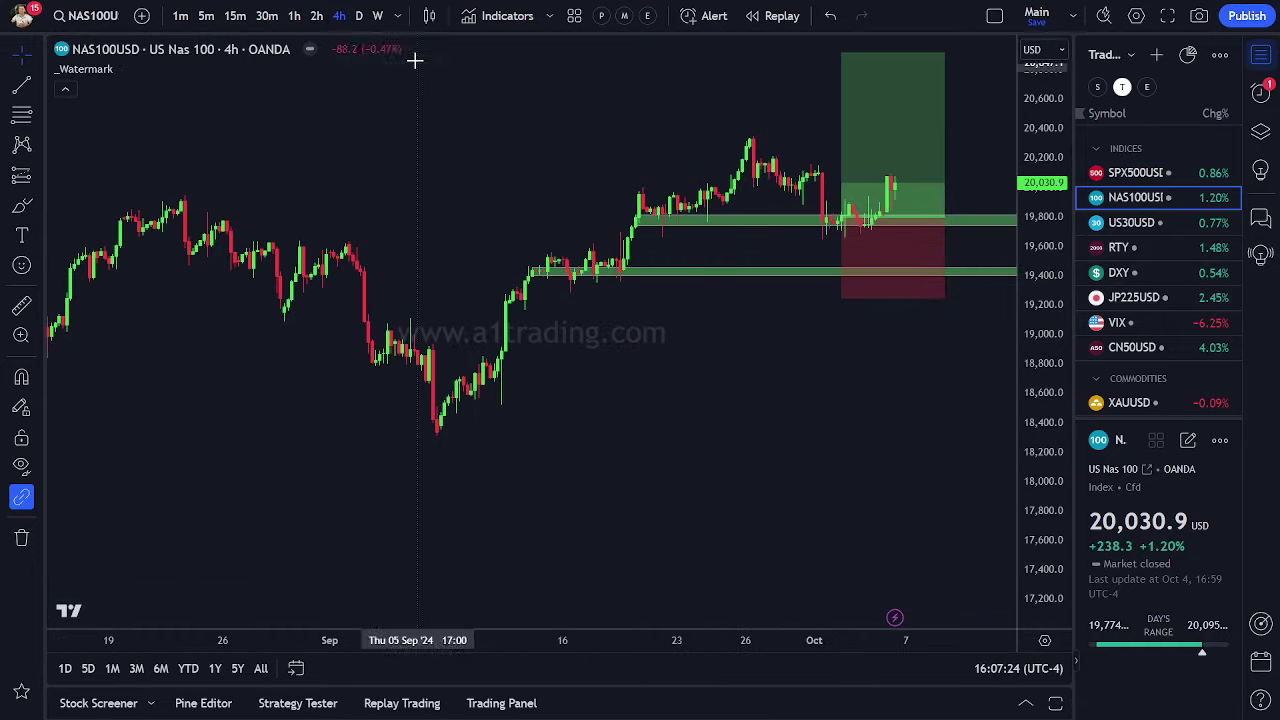
click(362, 16)
drag(931, 220, 809, 366)
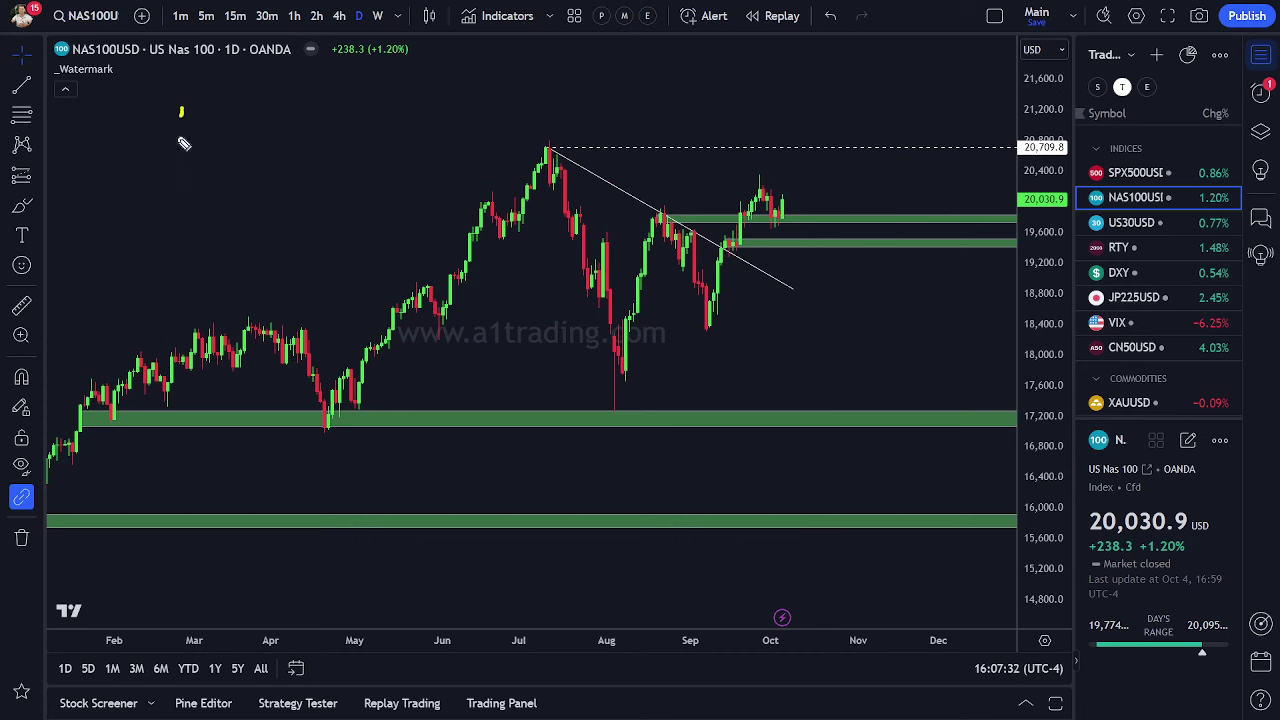
- Handwrite and circle an 'IR' and 'G:' note at upper left, then erase them
mouse_move(145, 115)
mouse_down()
mouse_move(172, 160)
mouse_move(202, 155)
mouse_up()
drag(212, 108, 216, 158)
mouse_move(210, 110)
mouse_down()
mouse_move(216, 135)
mouse_move(300, 145)
mouse_move(357, 180)
mouse_up()
mouse_move(187, 220)
mouse_down()
mouse_move(200, 250)
mouse_move(324, 222)
mouse_up()
click(206, 262)
click(213, 231)
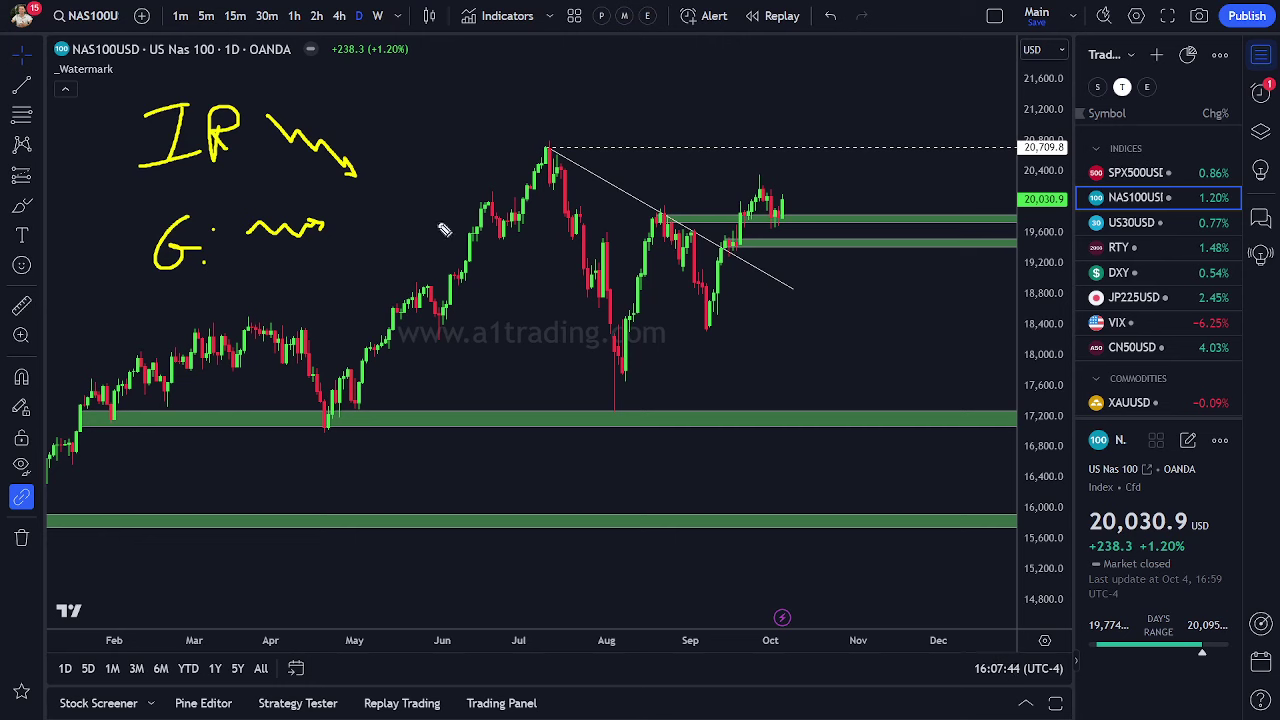
mouse_move(381, 88)
mouse_down()
mouse_move(90, 115)
mouse_move(420, 258)
mouse_move(307, 152)
mouse_up()
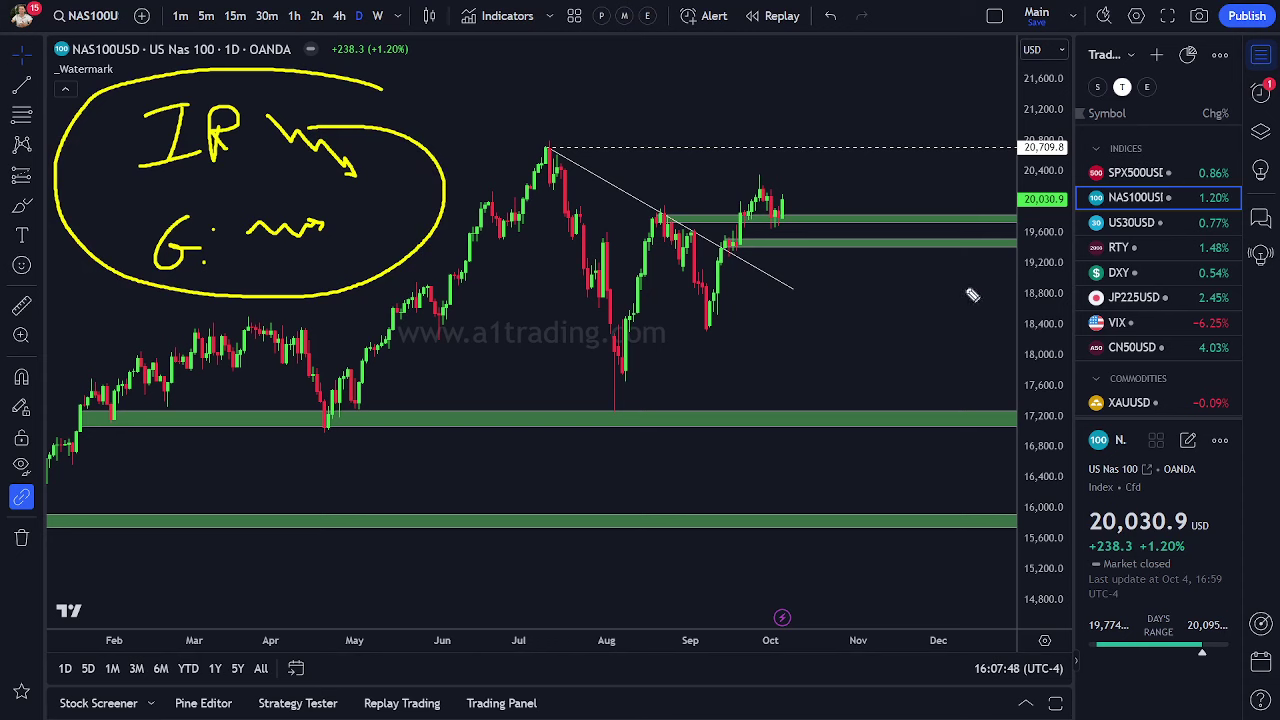
key(Escape)
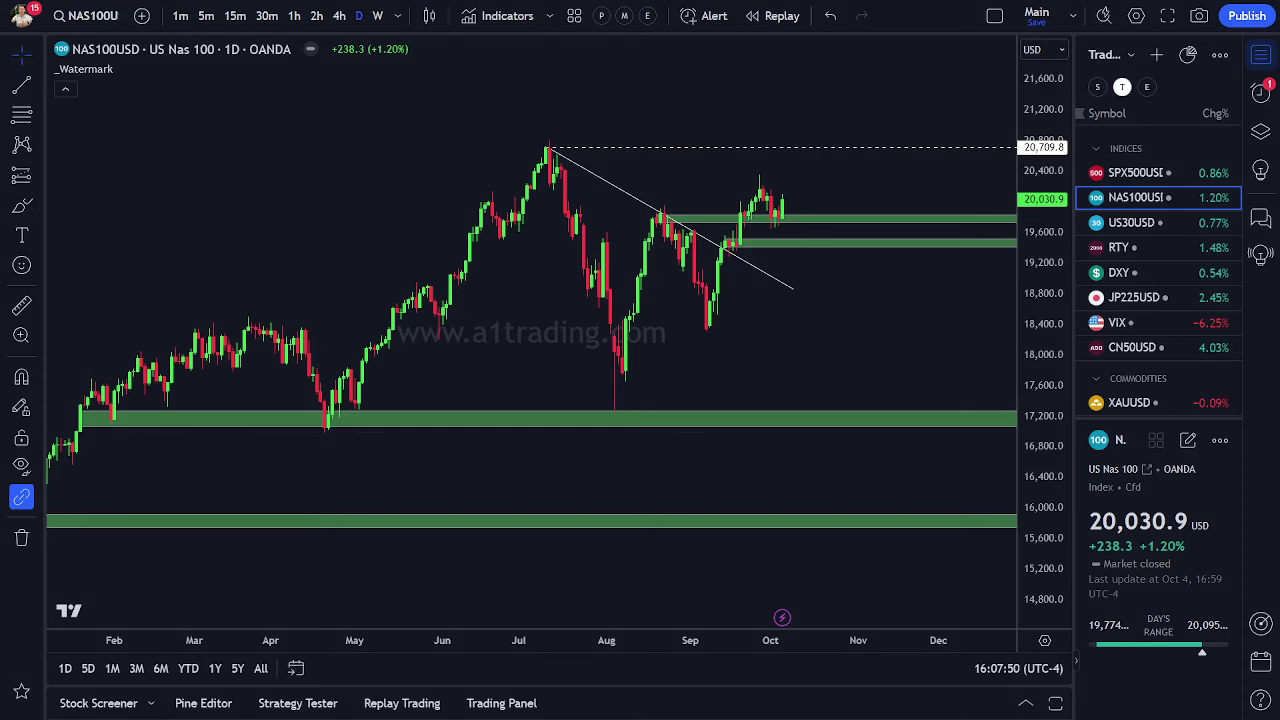
- Zoom into the daily chart, sketch a drop from the October high, then clear it
scroll(780, 337, up, 3)
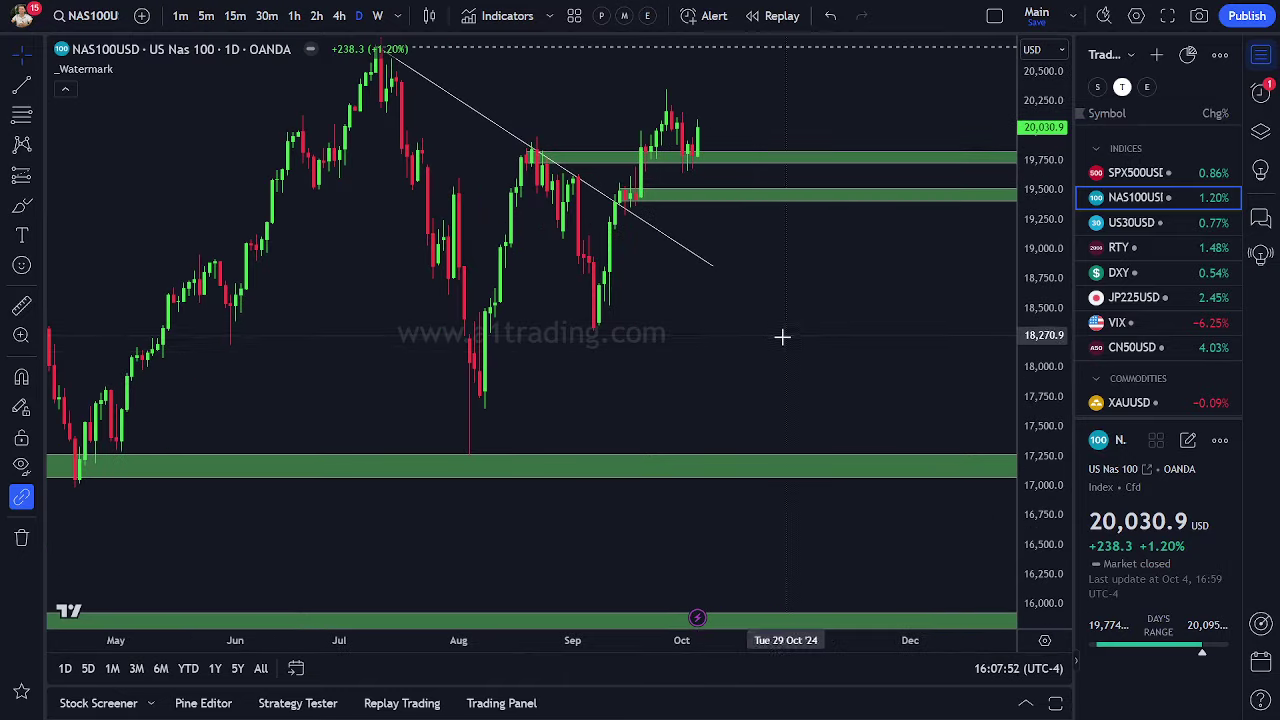
drag(780, 337, 896, 414)
scroll(814, 406, up, 3)
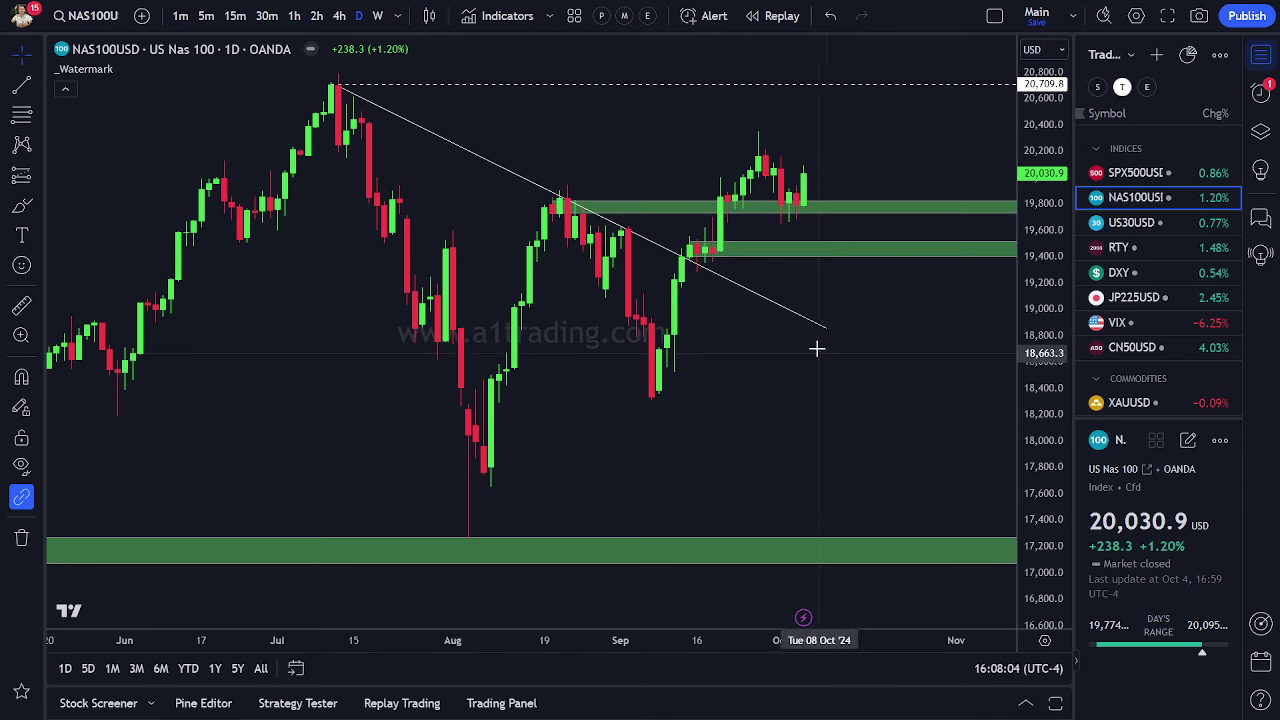
drag(817, 269, 834, 309)
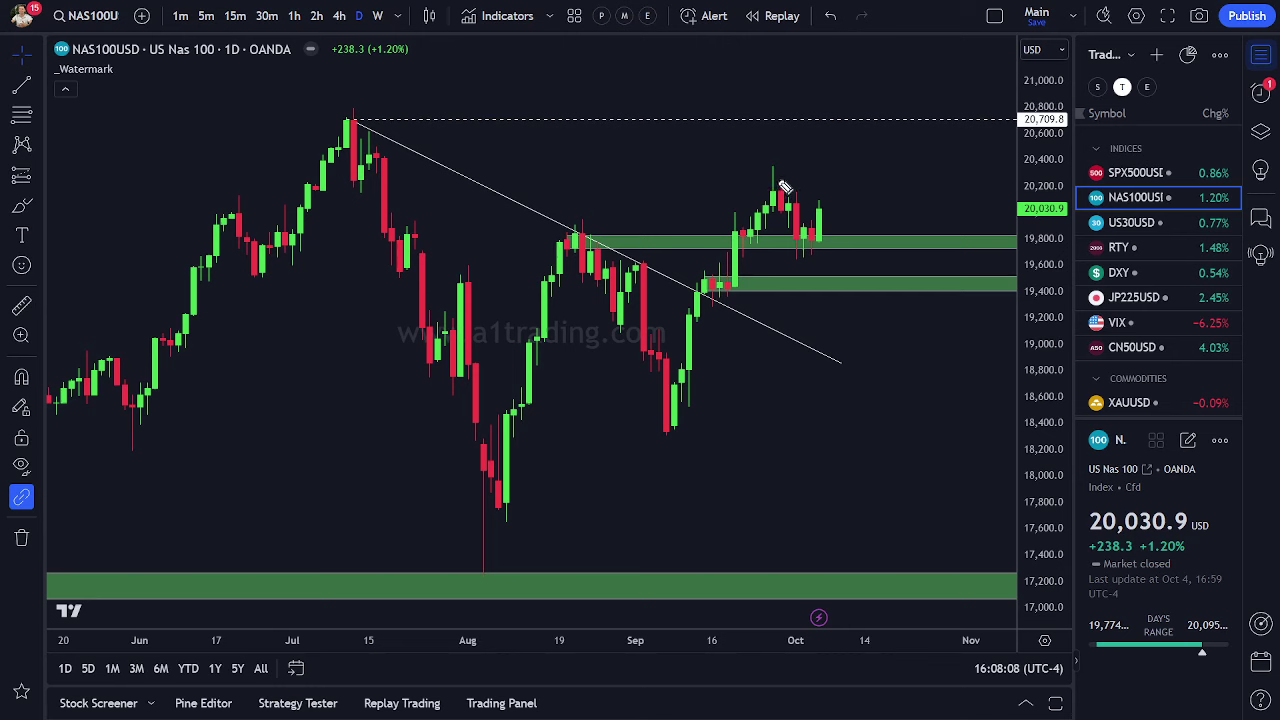
mouse_move(775, 170)
mouse_down()
mouse_move(830, 286)
mouse_move(860, 288)
mouse_up()
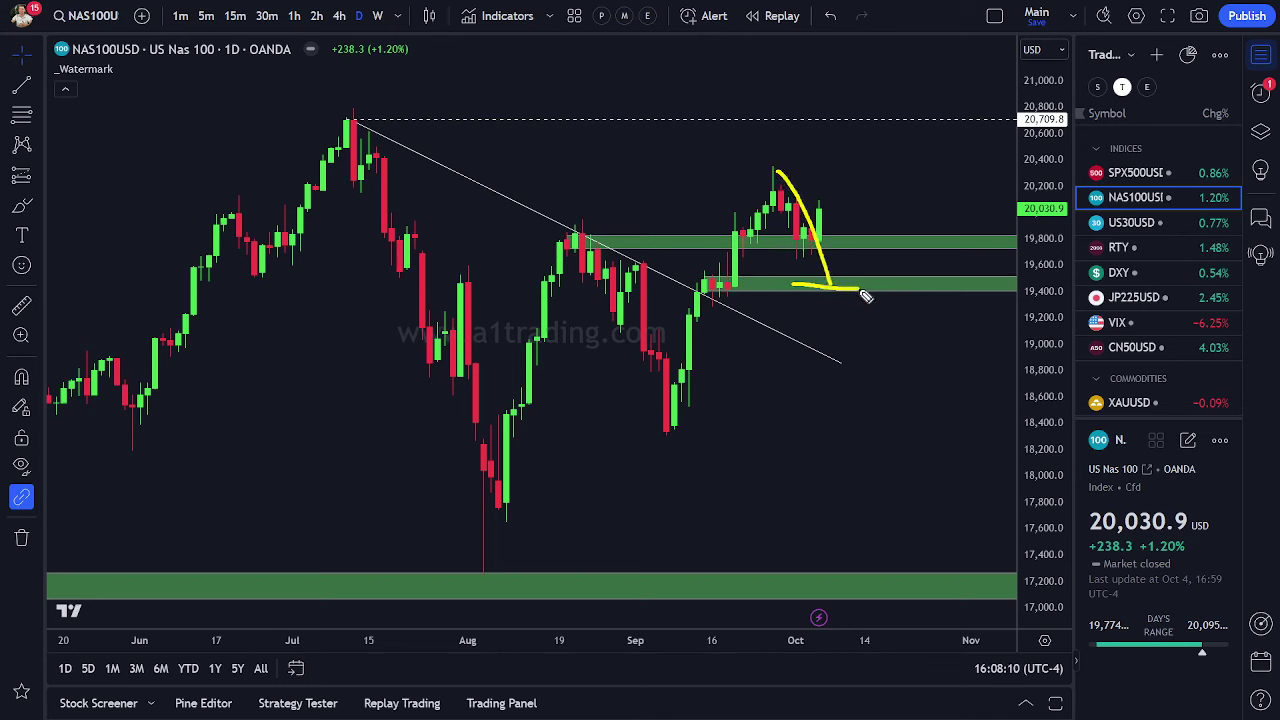
drag(824, 244, 876, 243)
key(Escape)
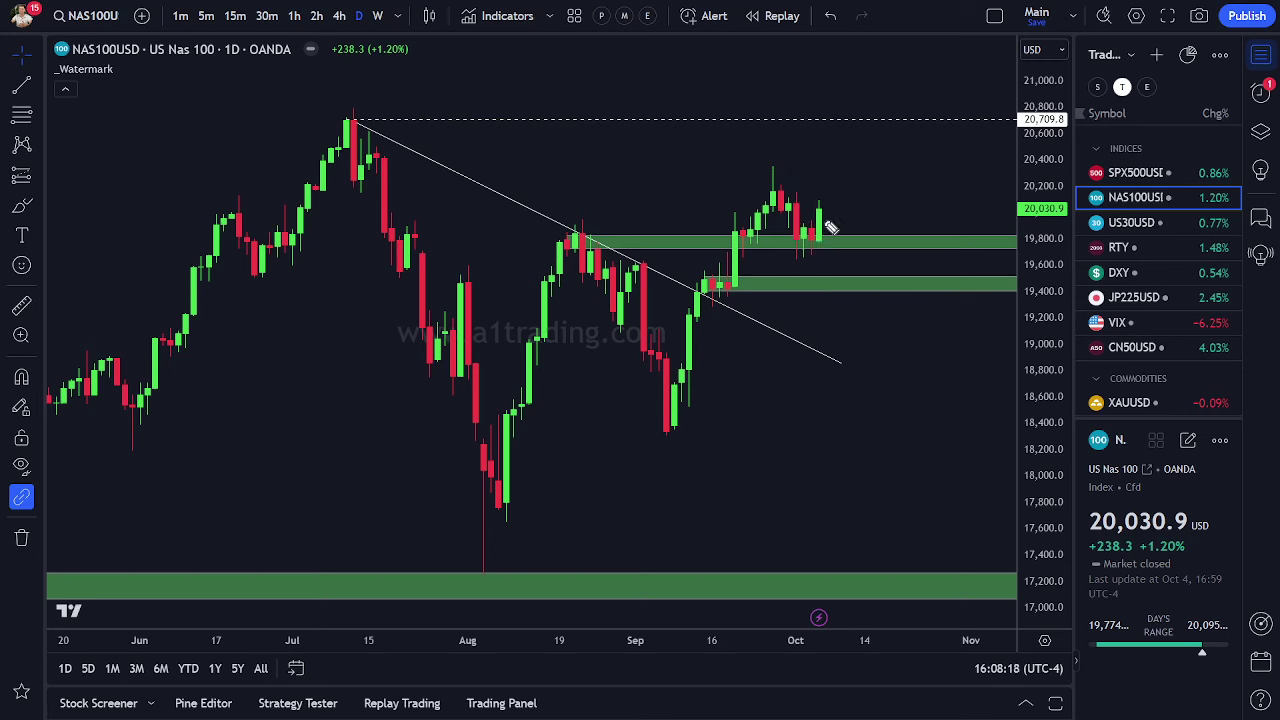
- Sketch a path toward 20,709.8 and measure from the last candle to the July high
mouse_move(822, 212)
mouse_down()
mouse_move(864, 115)
mouse_move(868, 127)
mouse_up()
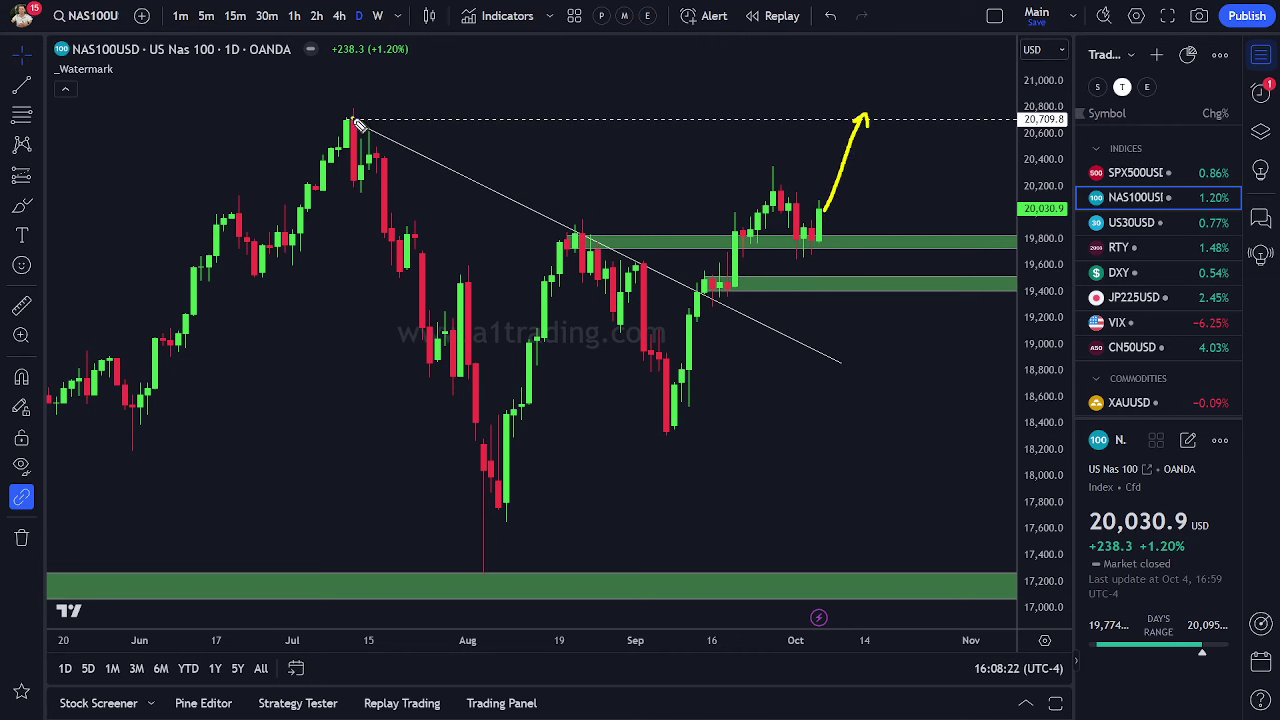
drag(352, 120, 878, 114)
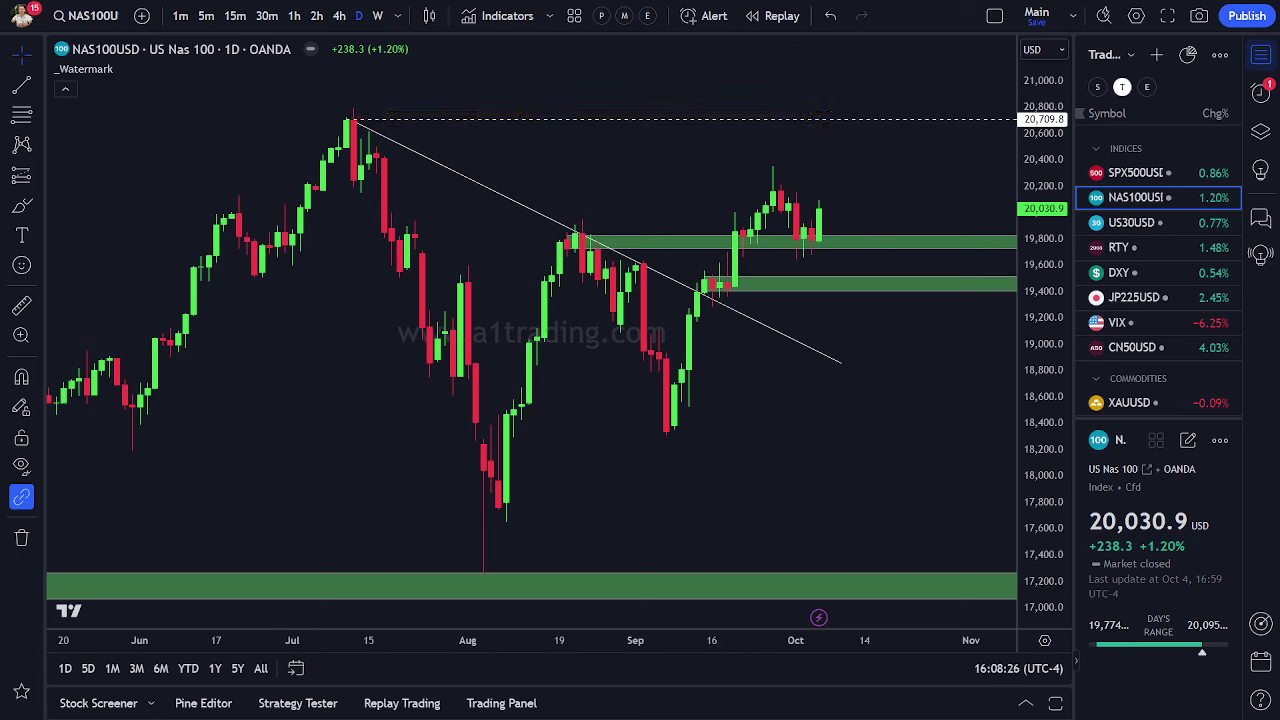
shift+click(819, 208)
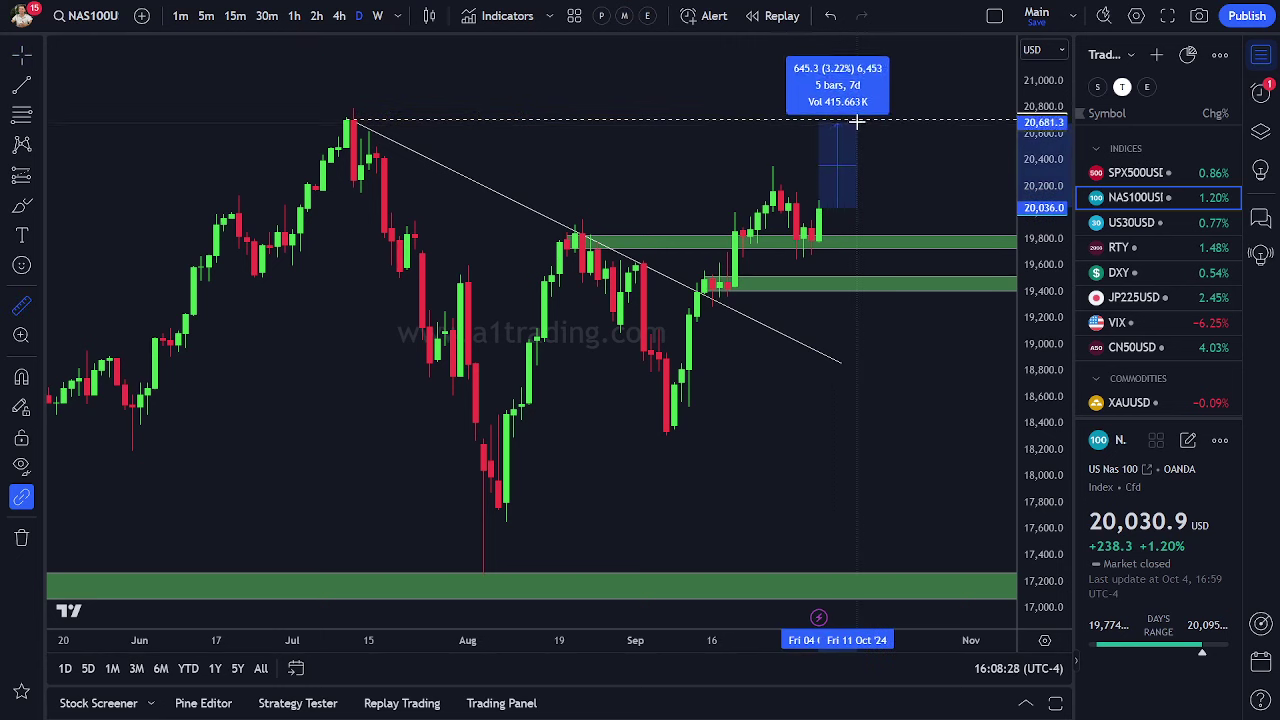
click(858, 119)
click(705, 163)
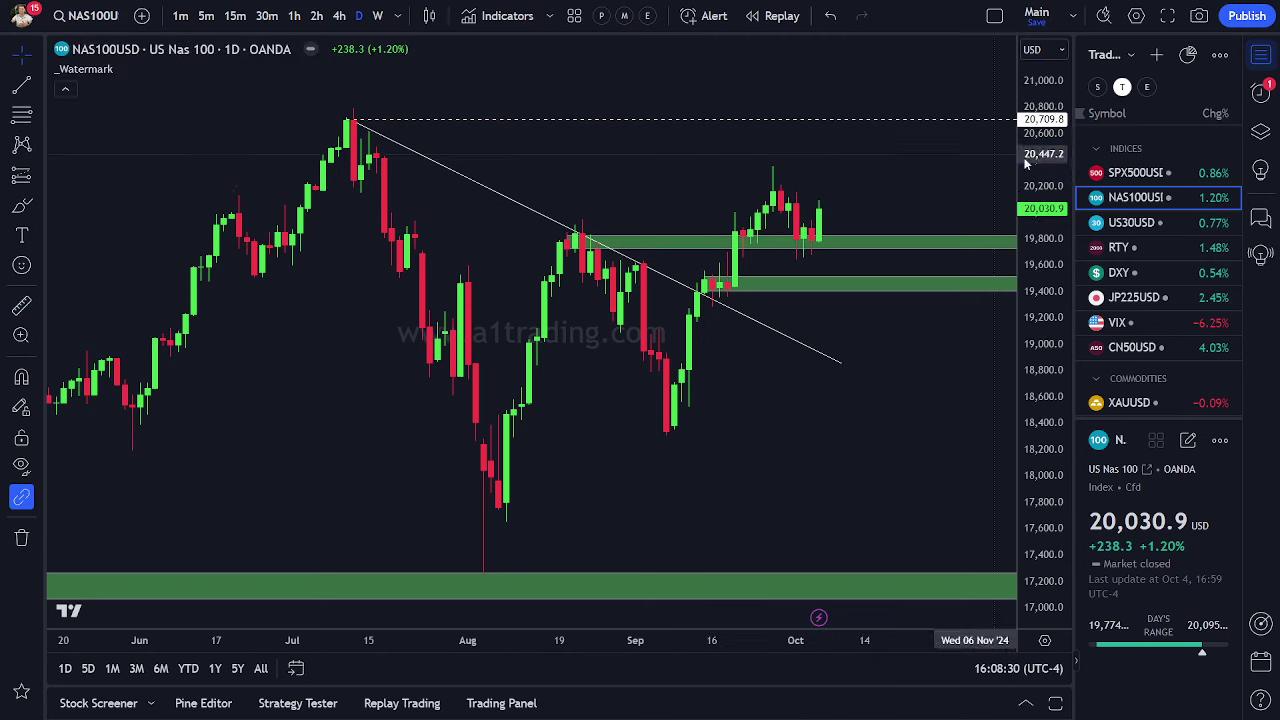
- Highlight the July top, late-August peak and mid-September retest, clear them, then switch to 30-minute candles
drag(882, 174, 938, 166)
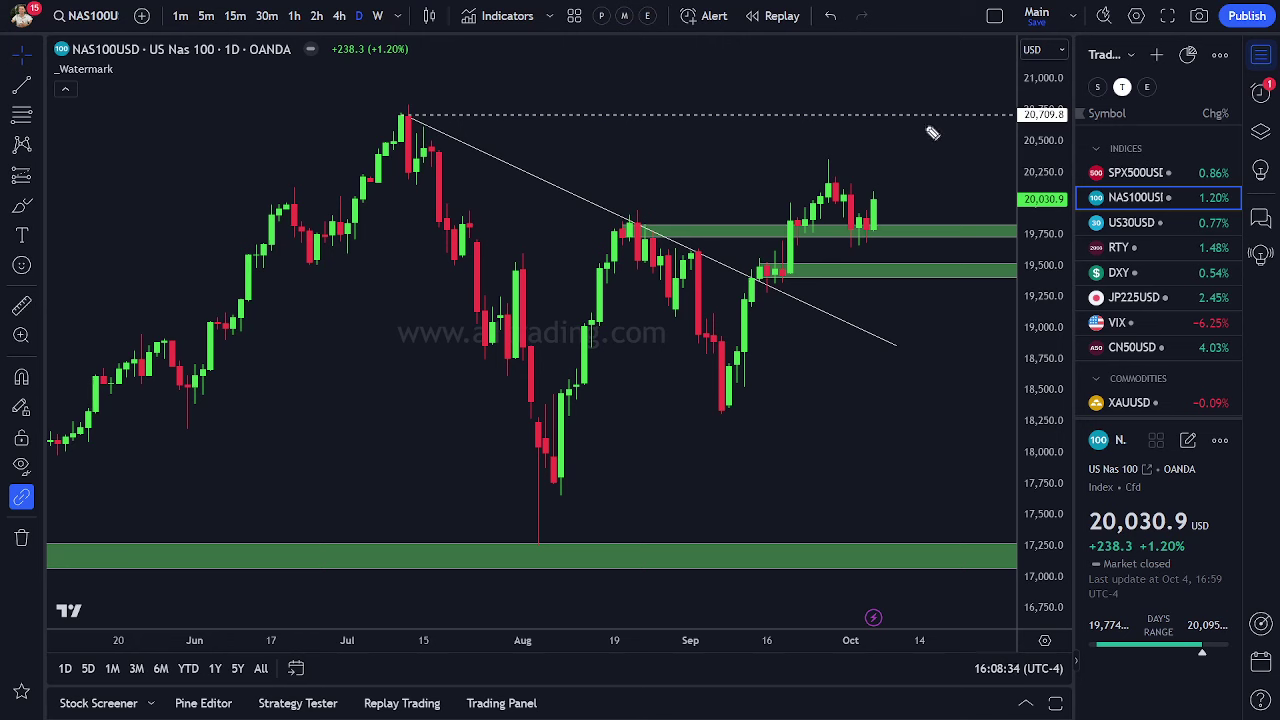
drag(398, 104, 430, 113)
drag(629, 205, 690, 229)
drag(762, 265, 797, 274)
mouse_move(732, 194)
mouse_down()
mouse_move(791, 233)
mouse_move(815, 180)
mouse_move(845, 195)
mouse_move(858, 238)
mouse_move(845, 236)
mouse_move(908, 231)
mouse_up()
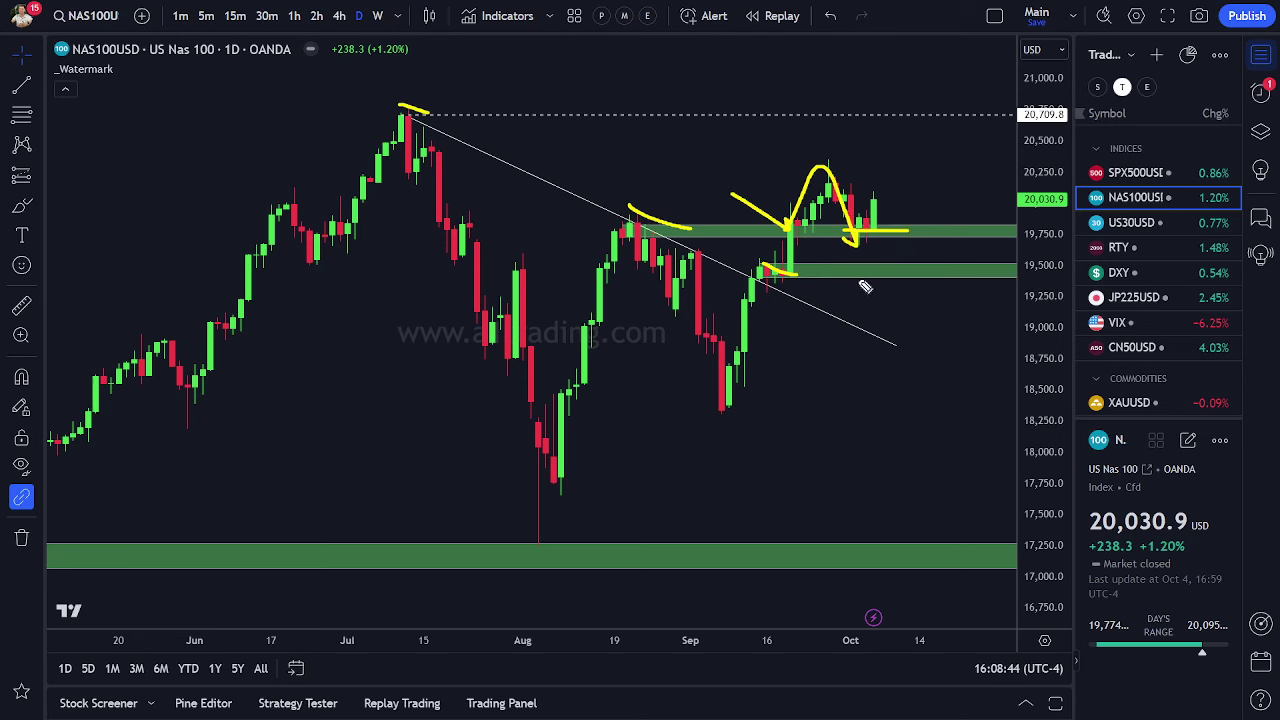
mouse_move(847, 256)
mouse_down()
mouse_move(910, 255)
mouse_move(934, 123)
mouse_up()
key(Escape)
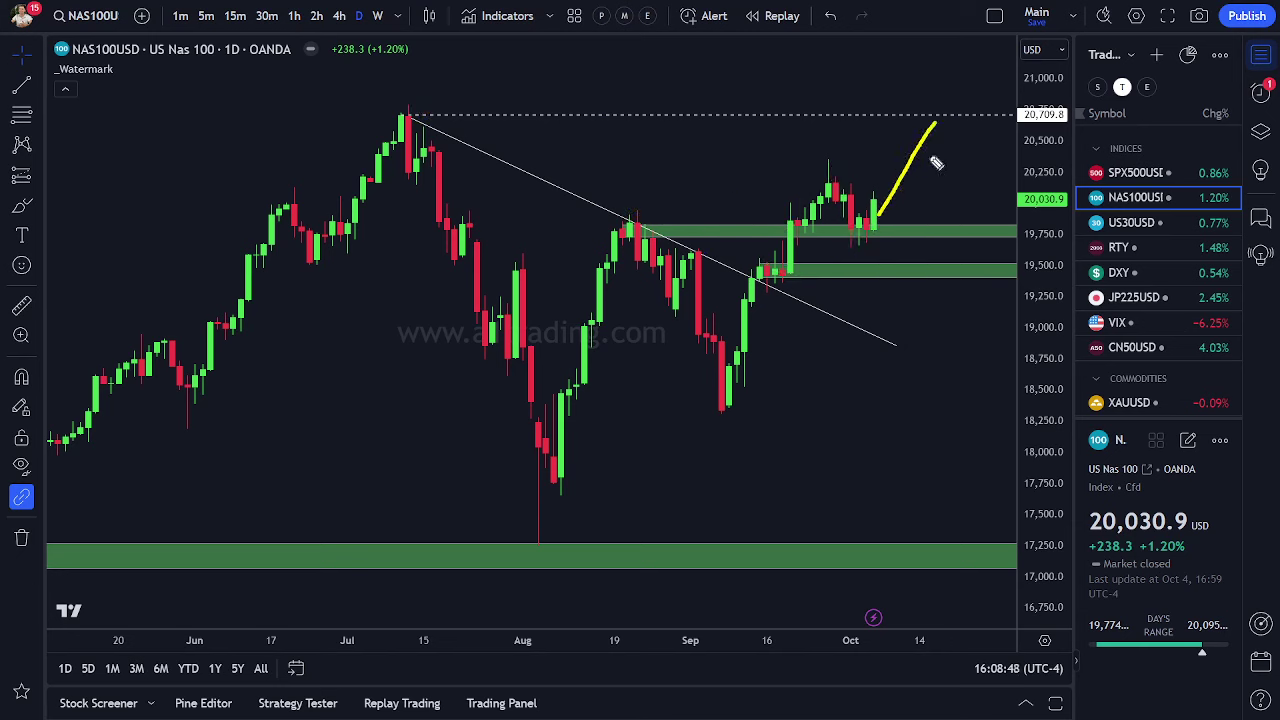
drag(876, 200, 928, 283)
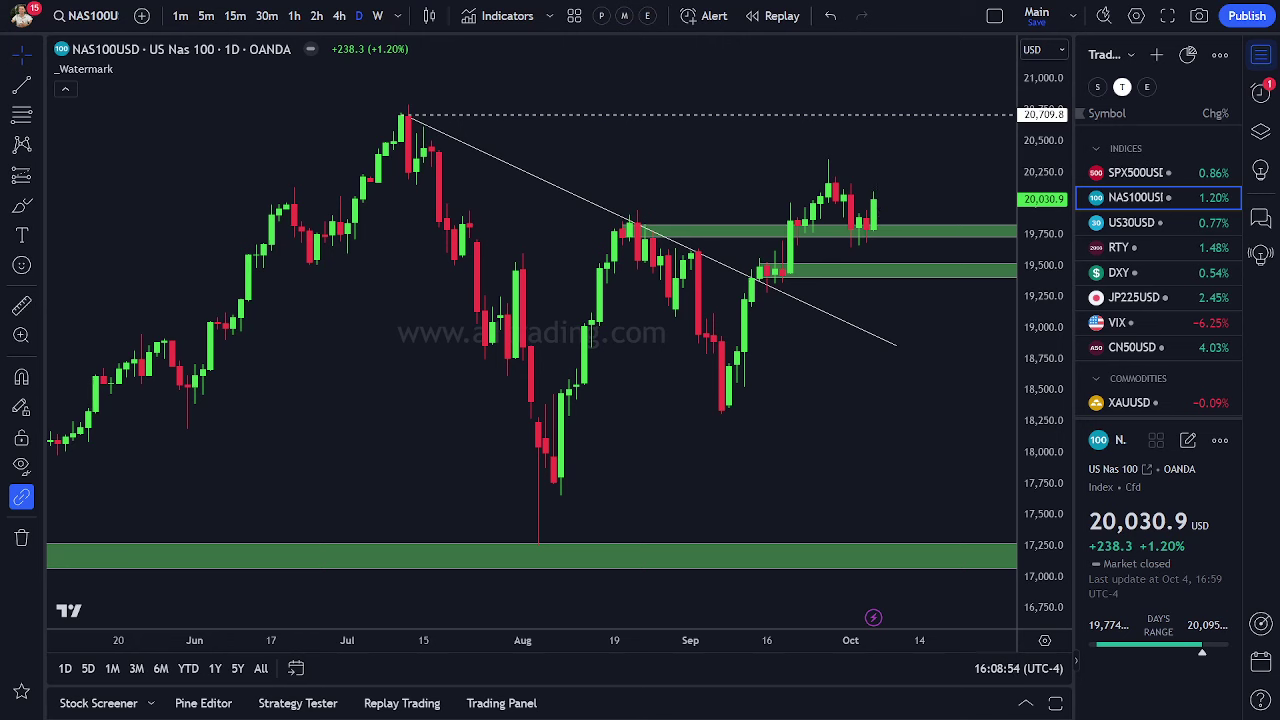
click(267, 15)
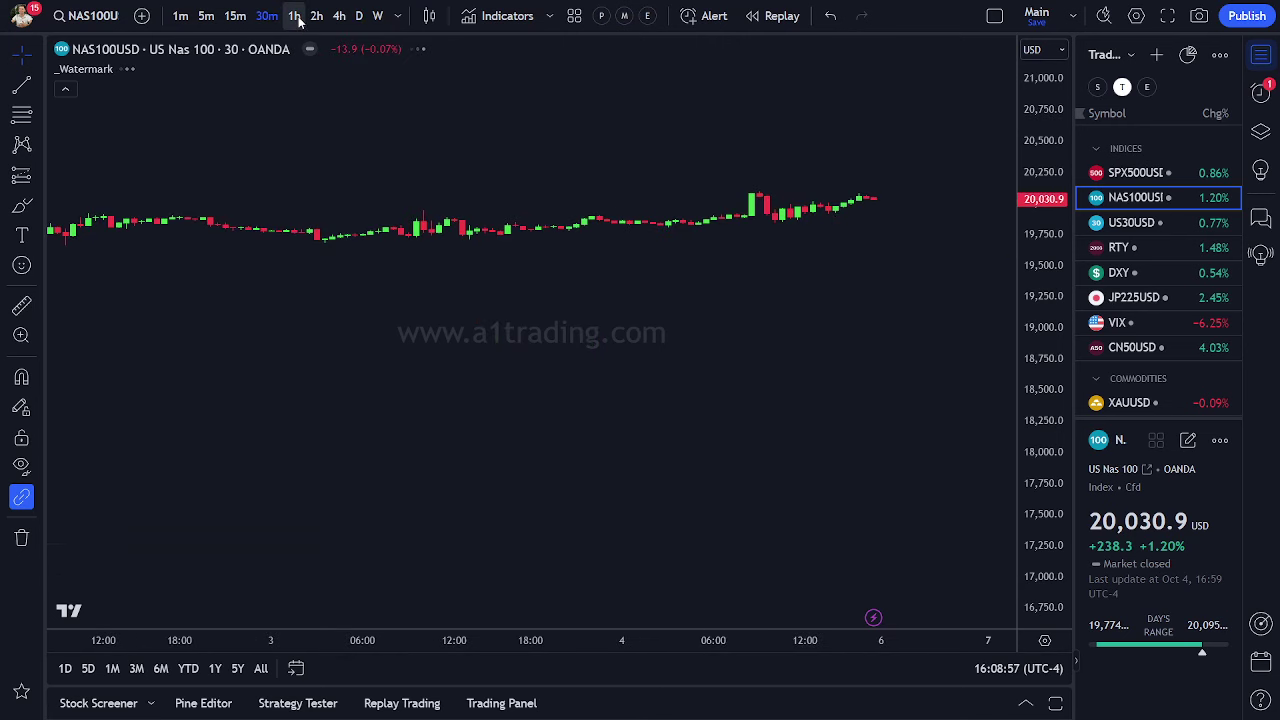
- On hourly candles, draw arrows at the October 1 sell-off and circle the October 1–4 lows
click(1058, 617)
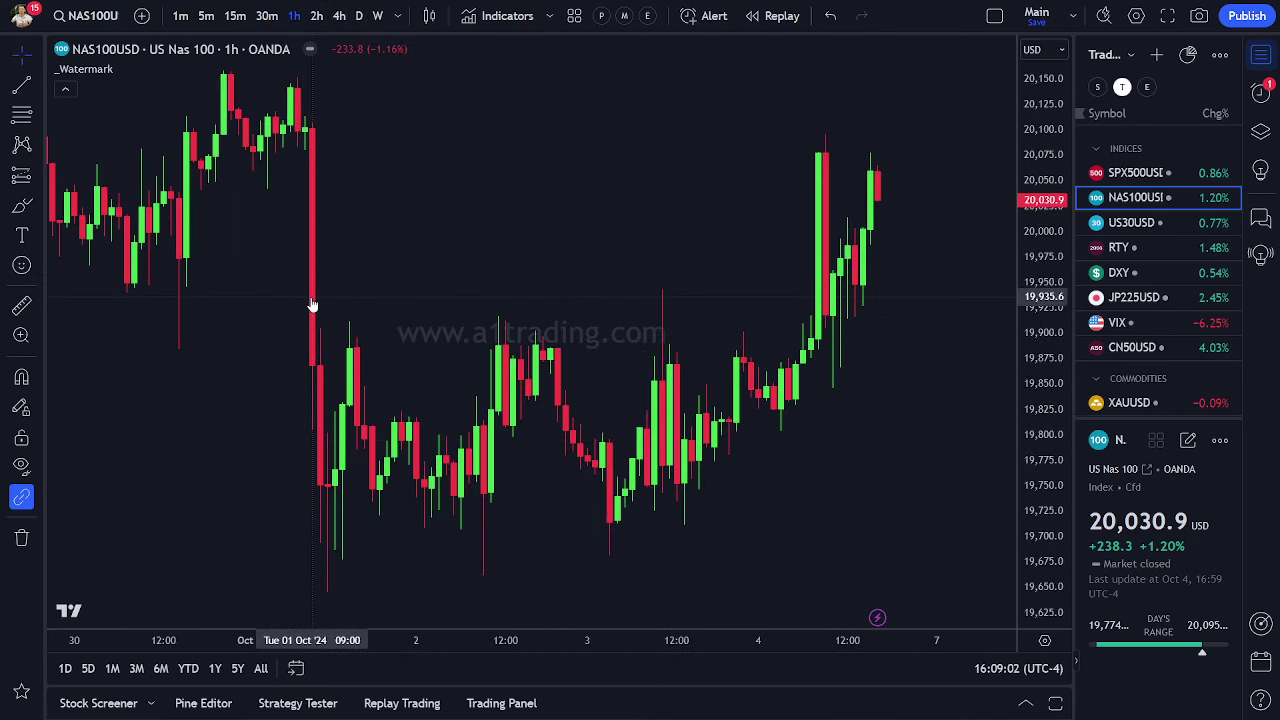
scroll(312, 305, down, 3)
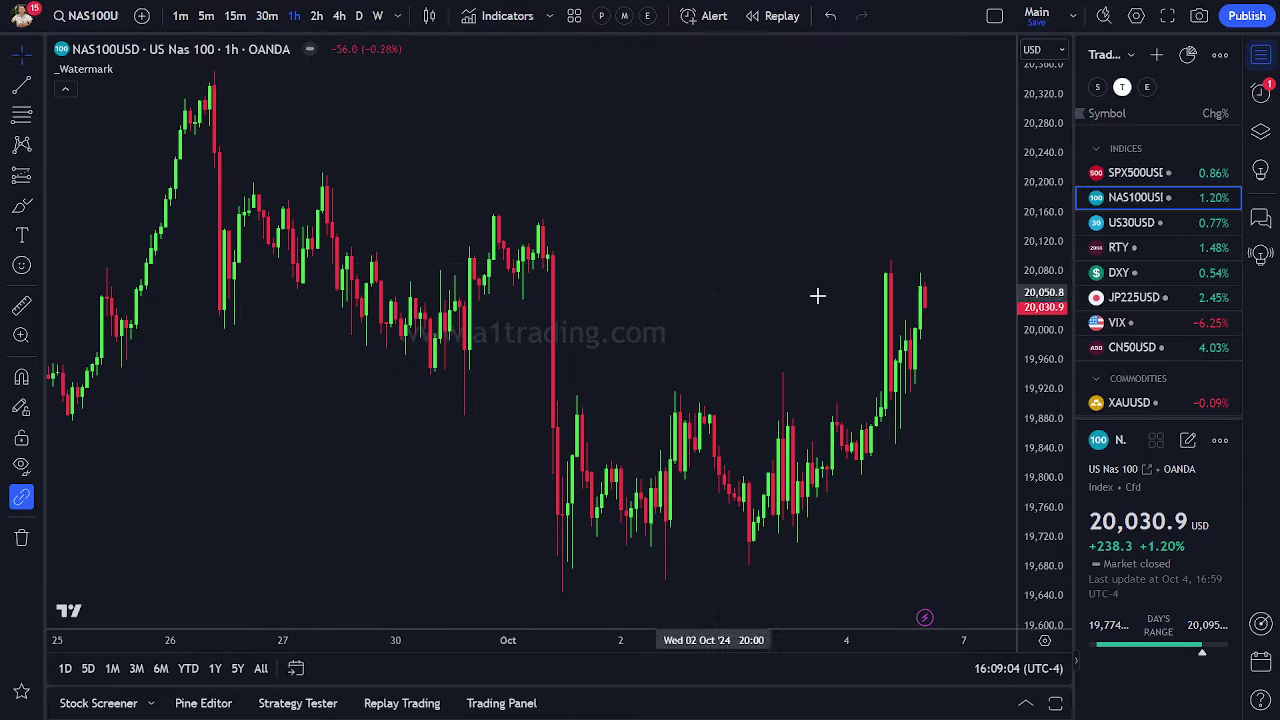
drag(712, 207, 568, 267)
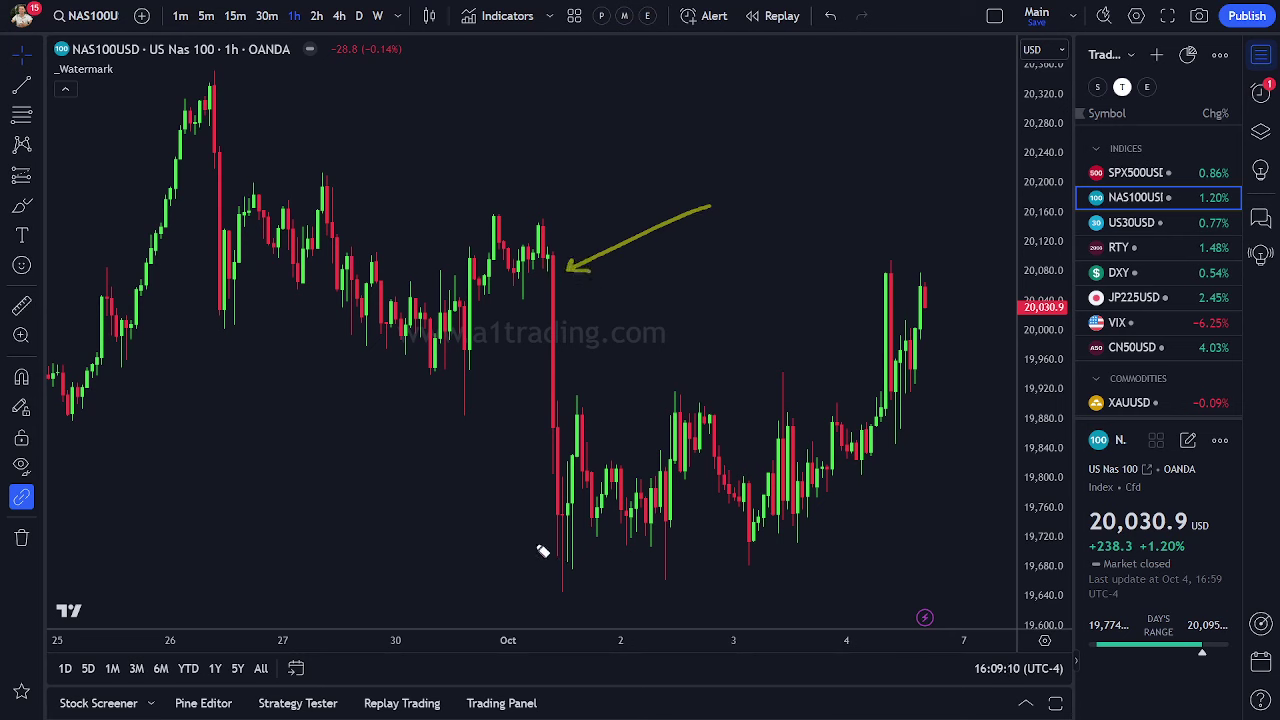
mouse_move(840, 505)
mouse_down()
mouse_move(491, 512)
mouse_move(771, 537)
mouse_move(779, 515)
mouse_up()
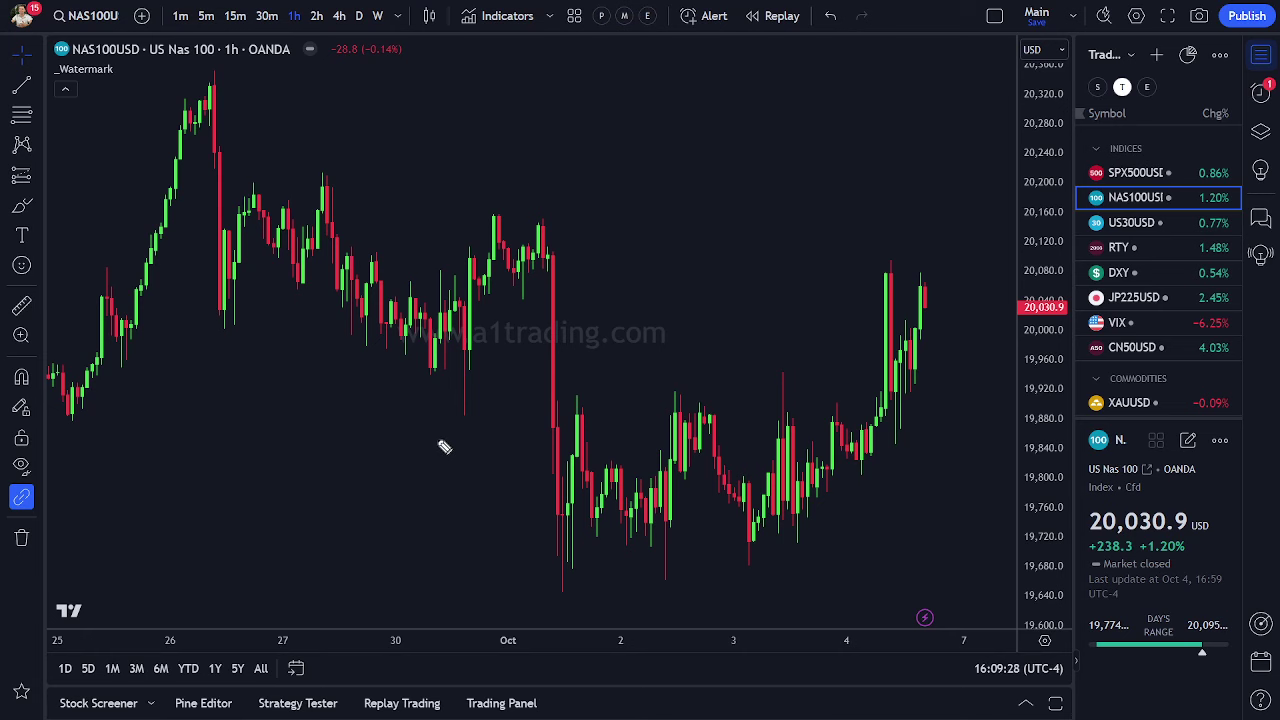
mouse_move(666, 240)
mouse_down()
mouse_move(626, 277)
mouse_move(568, 298)
mouse_move(594, 314)
mouse_up()
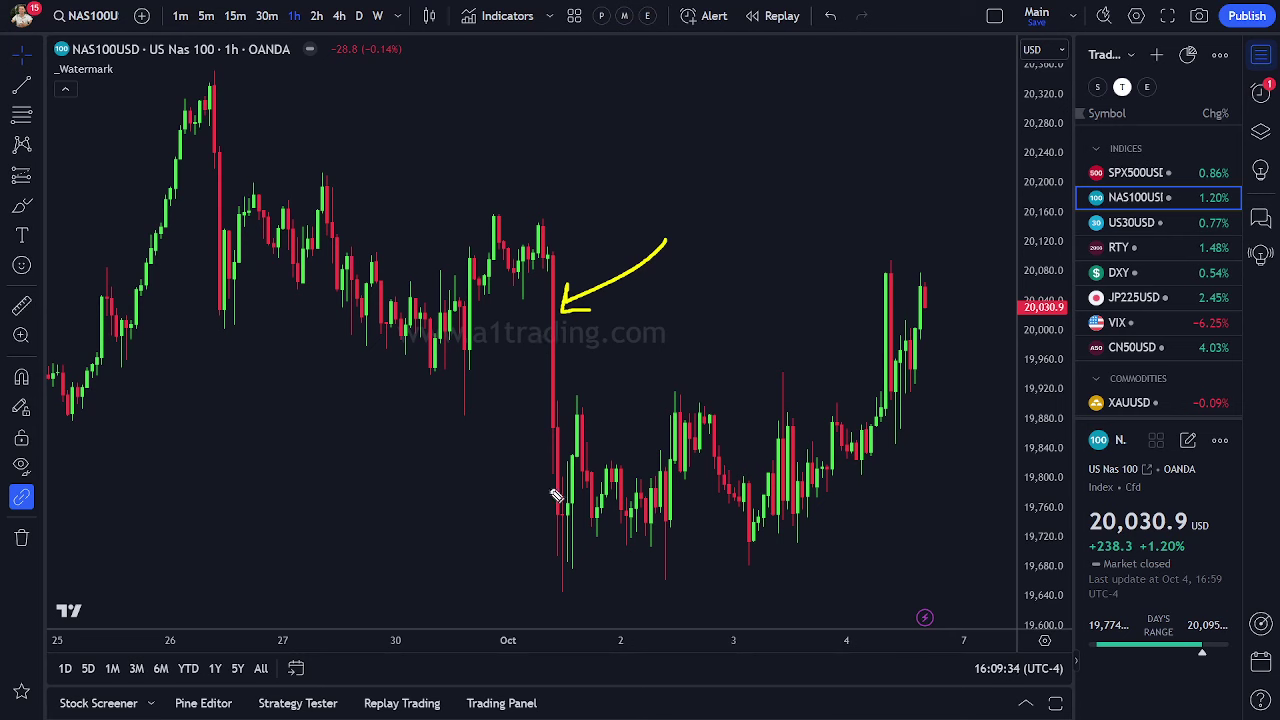
- Handwrite and underline PMI and NFP labels, trace the recent rally, then clear the annotations
drag(730, 123, 686, 164)
mouse_move(733, 98)
mouse_down()
mouse_move(730, 152)
mouse_move(742, 125)
mouse_move(866, 123)
mouse_up()
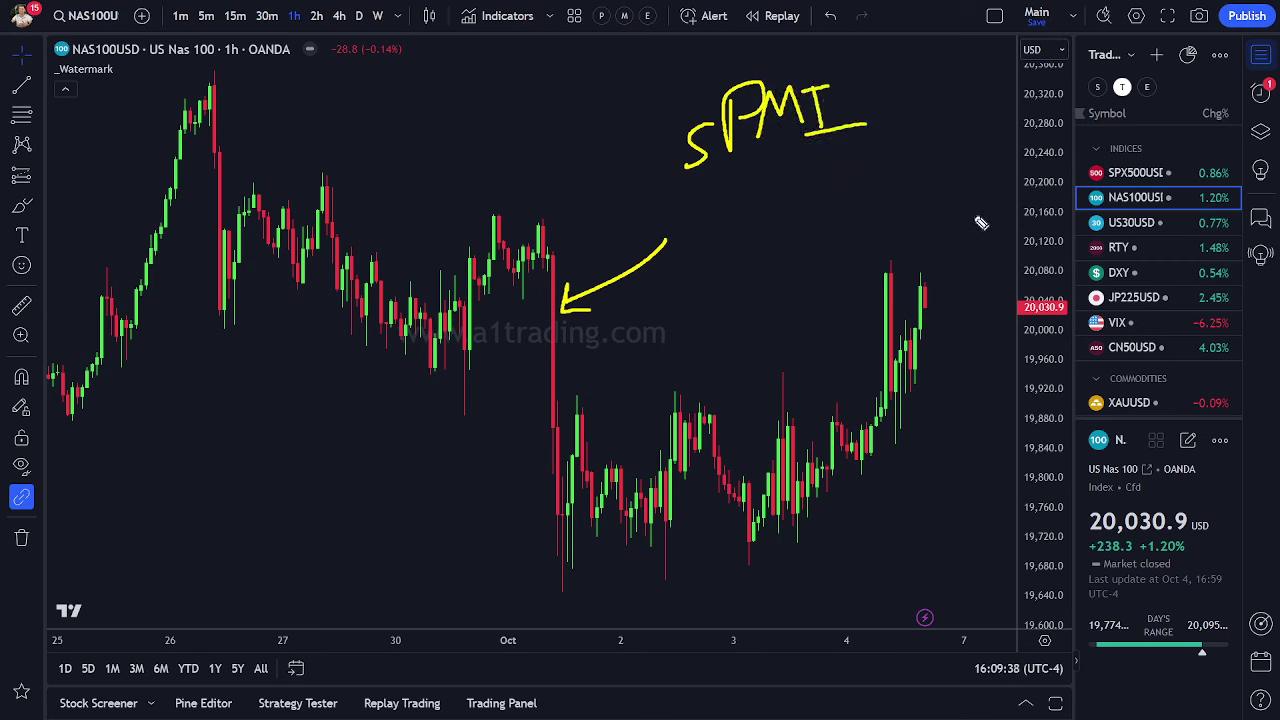
drag(893, 248, 914, 186)
mouse_move(926, 192)
mouse_down()
mouse_move(928, 245)
mouse_move(952, 180)
mouse_up()
drag(930, 214, 954, 208)
drag(866, 268, 986, 232)
drag(646, 191, 822, 145)
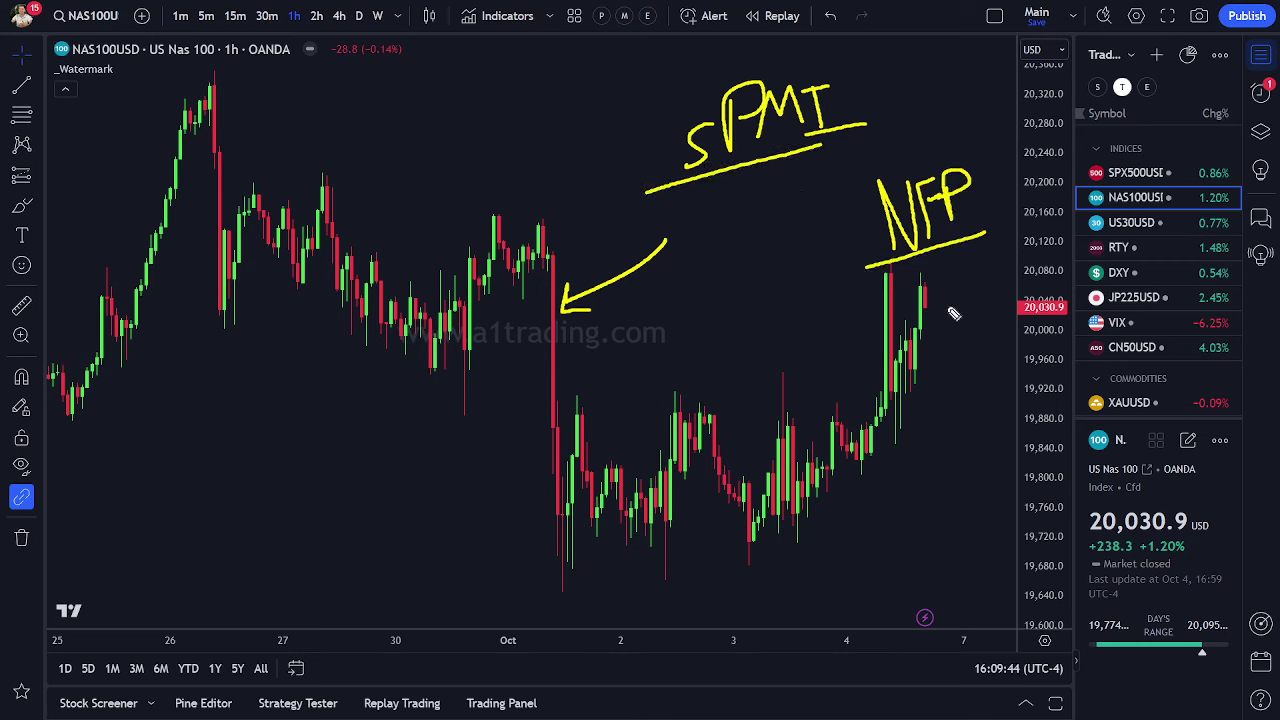
drag(800, 515, 950, 370)
key(e)
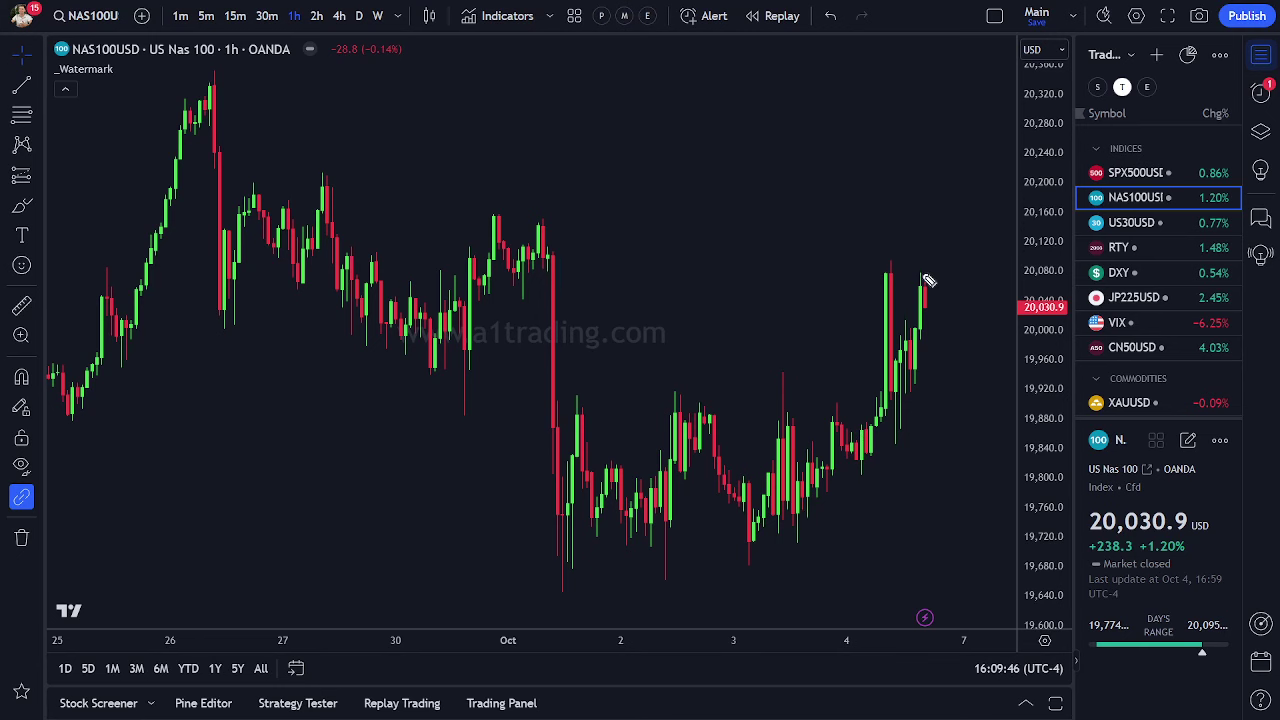
- Sketch a further rise from the latest candle, clear it, and switch to the S&P 500
drag(942, 300, 1005, 113)
key(Escape)
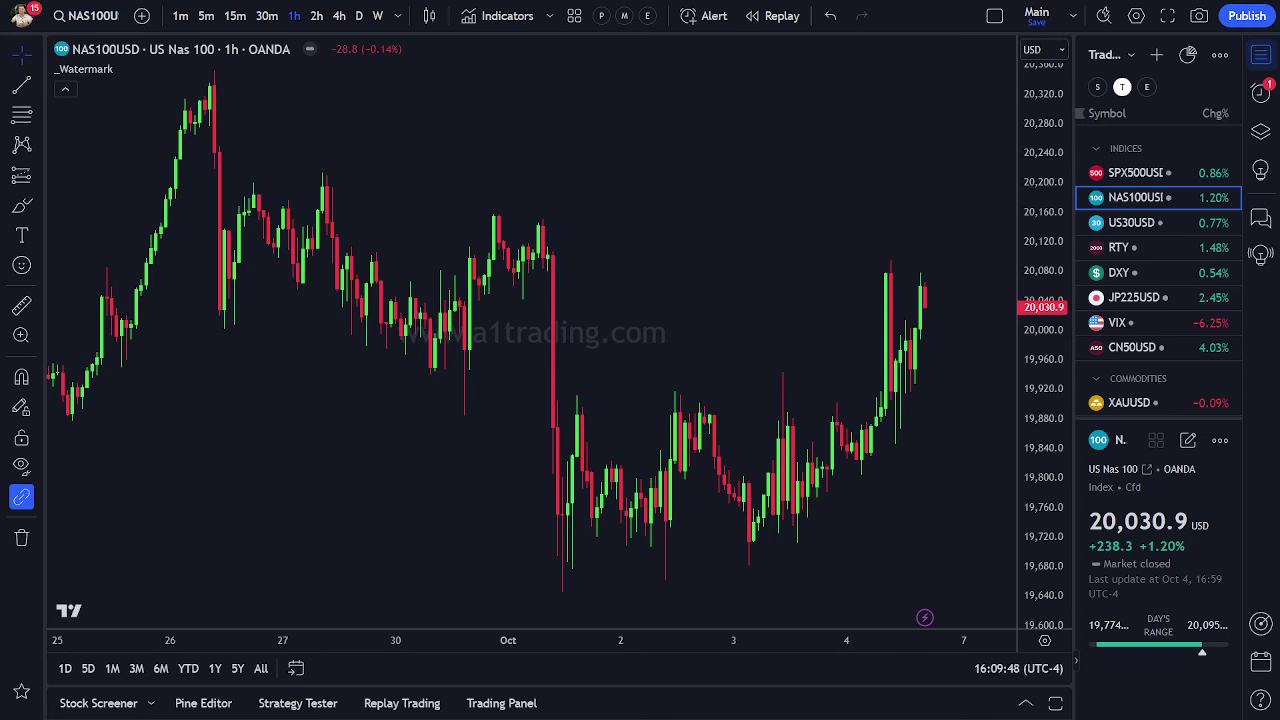
click(1135, 172)
- Put the S&P 500 on daily candles and sketch a breakout above the 0 fib at 5,785.2, then clear it
click(377, 15)
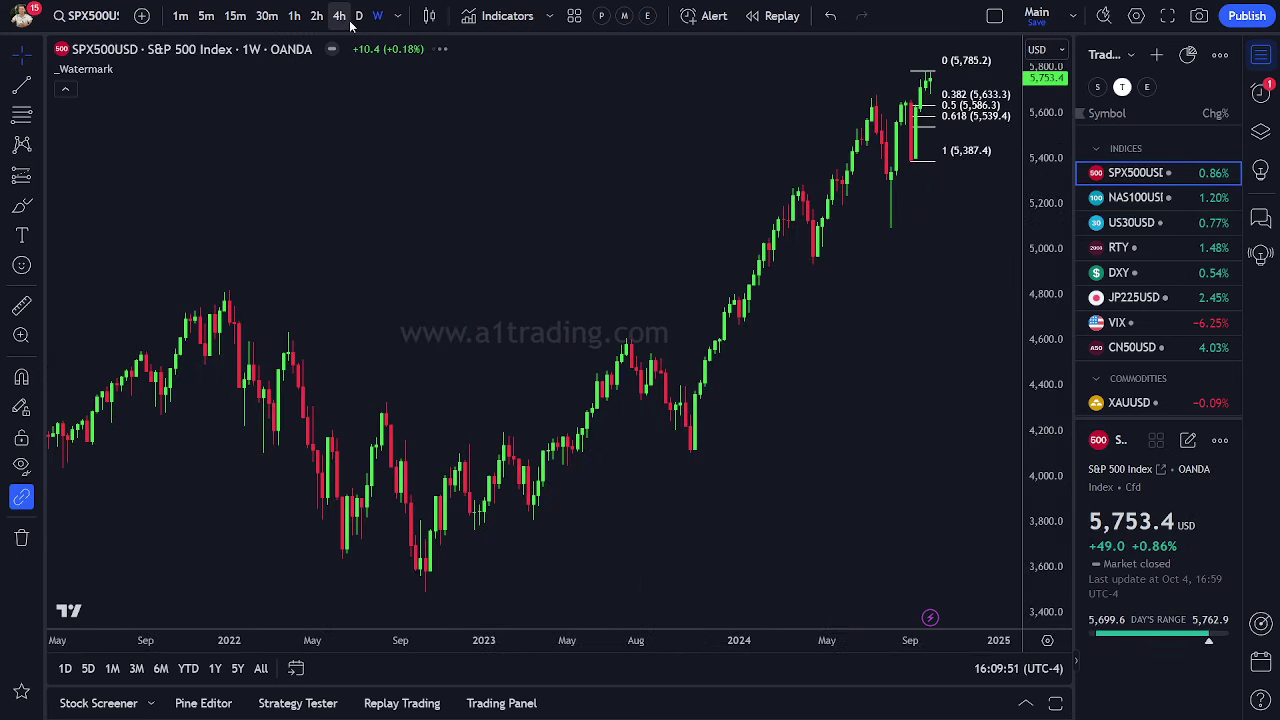
click(358, 15)
scroll(683, 123, up, 3)
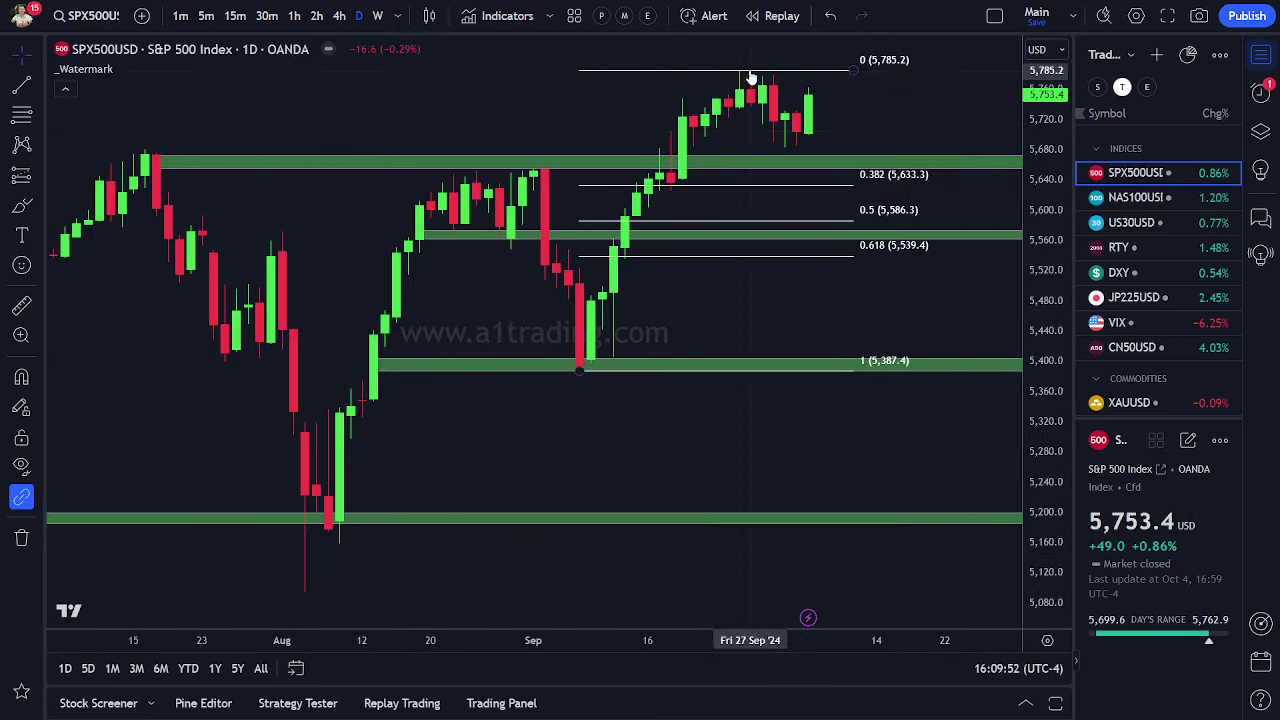
drag(770, 75, 884, 75)
mouse_move(816, 96)
mouse_down()
mouse_move(858, 75)
mouse_move(876, 18)
mouse_up()
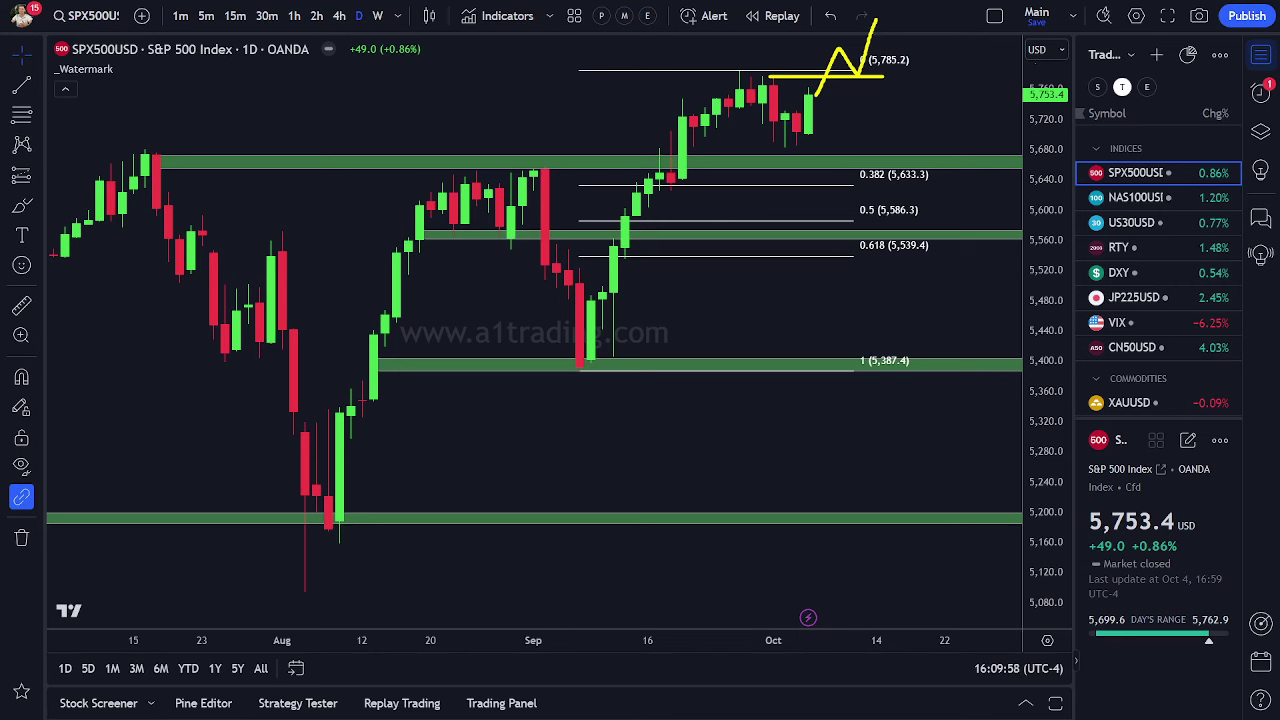
key(Escape)
- Shift the S&P 500 chart toward later dates and return to the NAS100 chart
drag(886, 109, 863, 108)
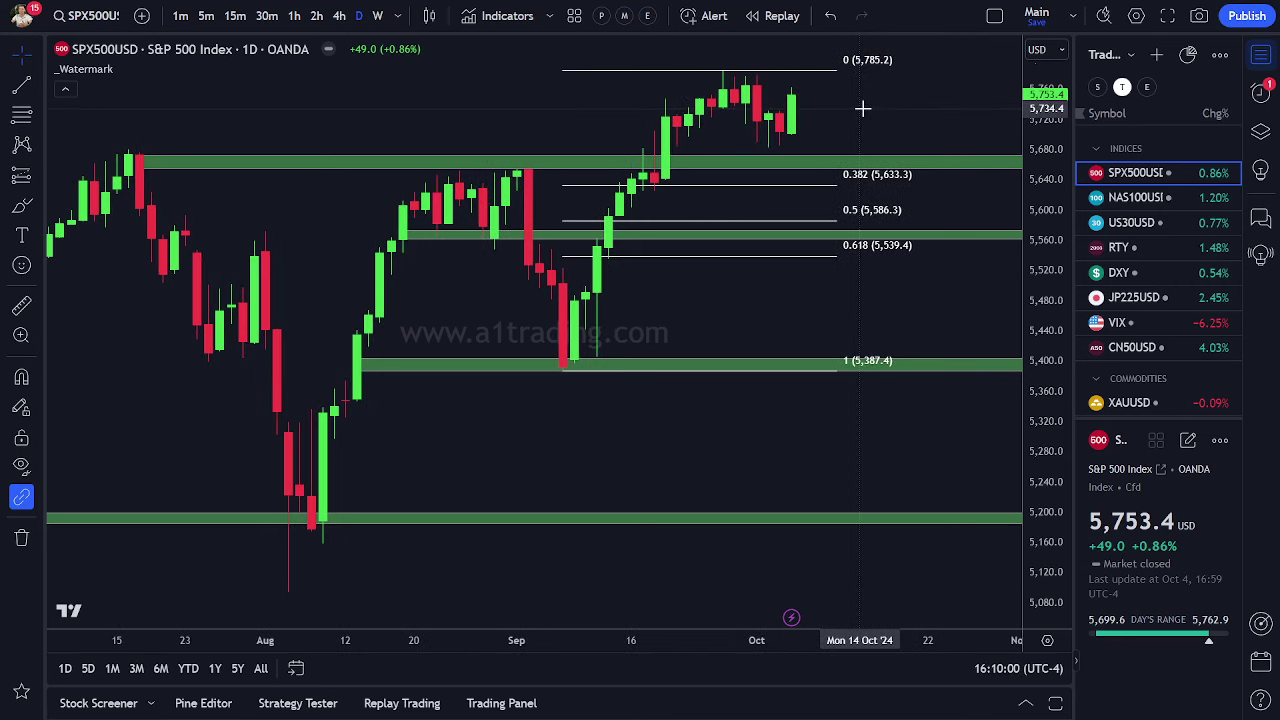
scroll(856, 113, down, 4)
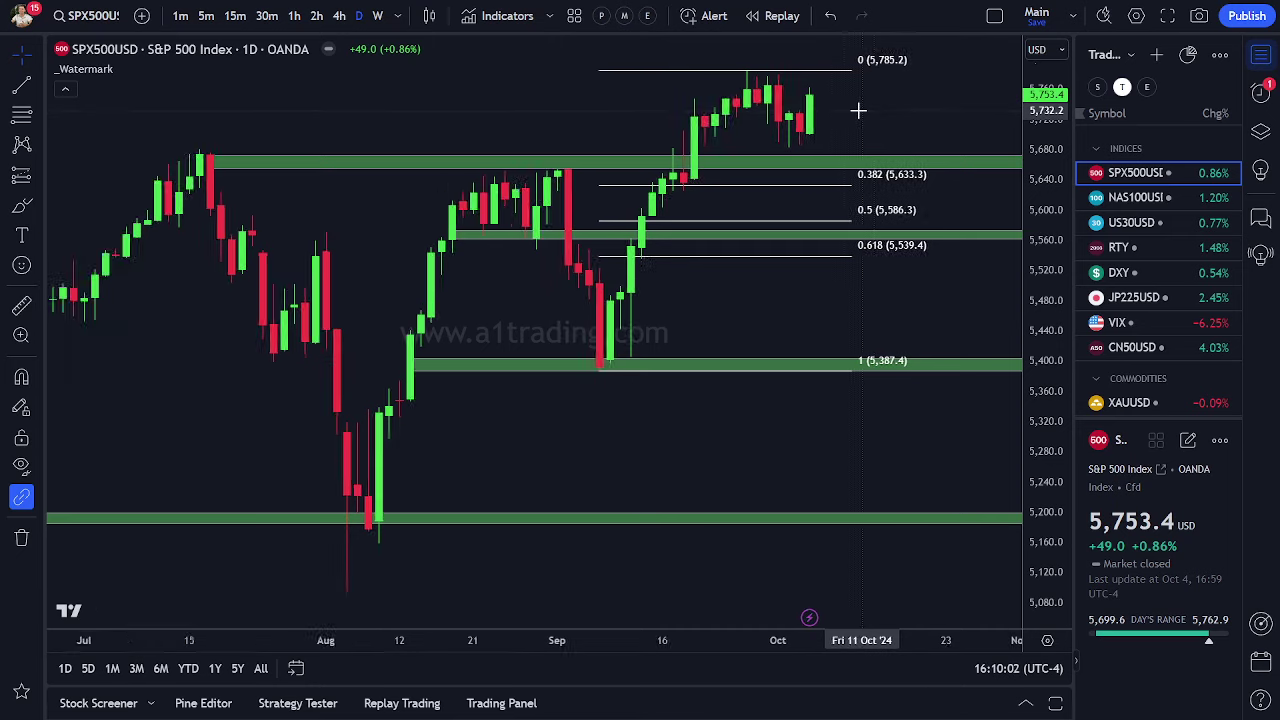
click(1159, 199)
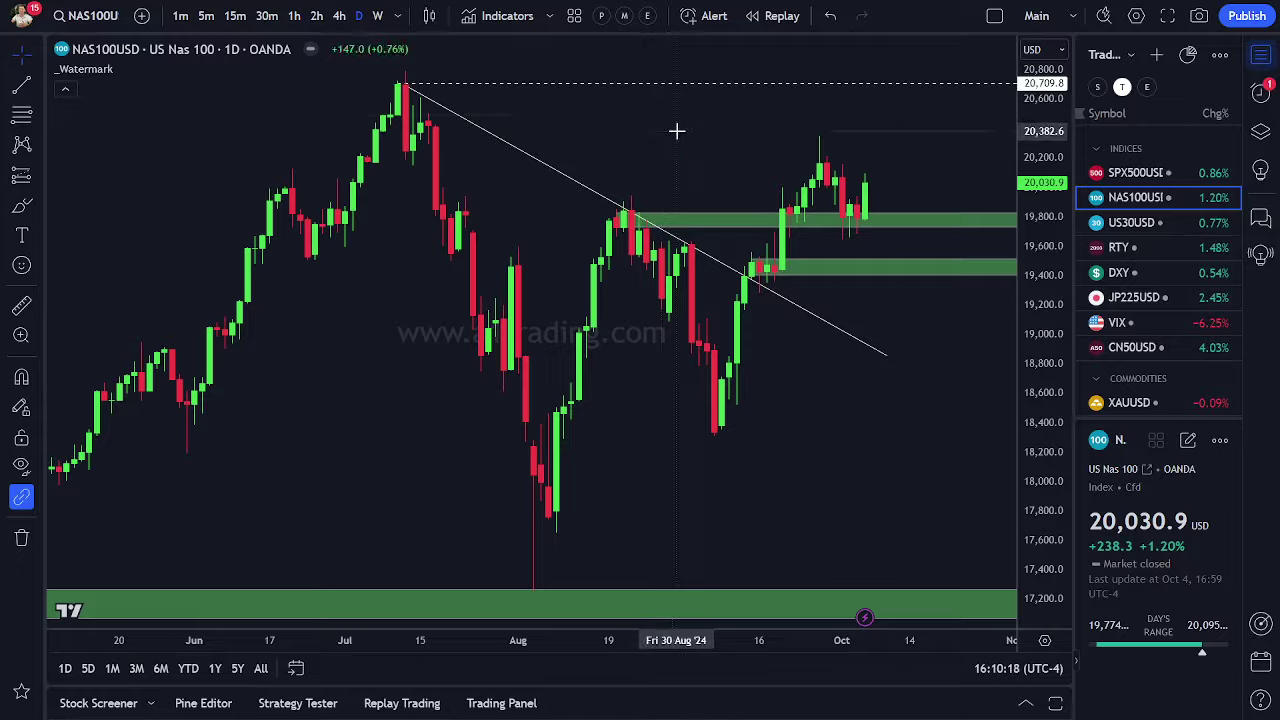
scroll(670, 125, down, 5)
scroll(631, 157, down, 4)
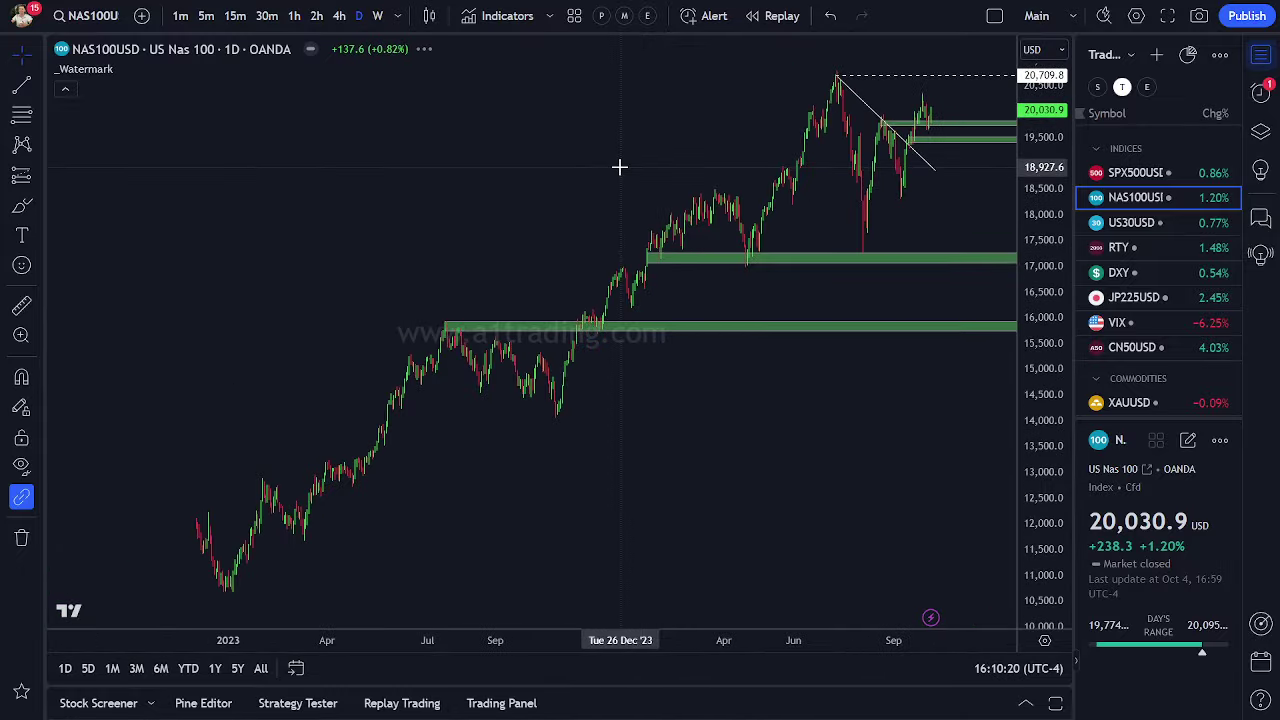
scroll(599, 178, up, 5)
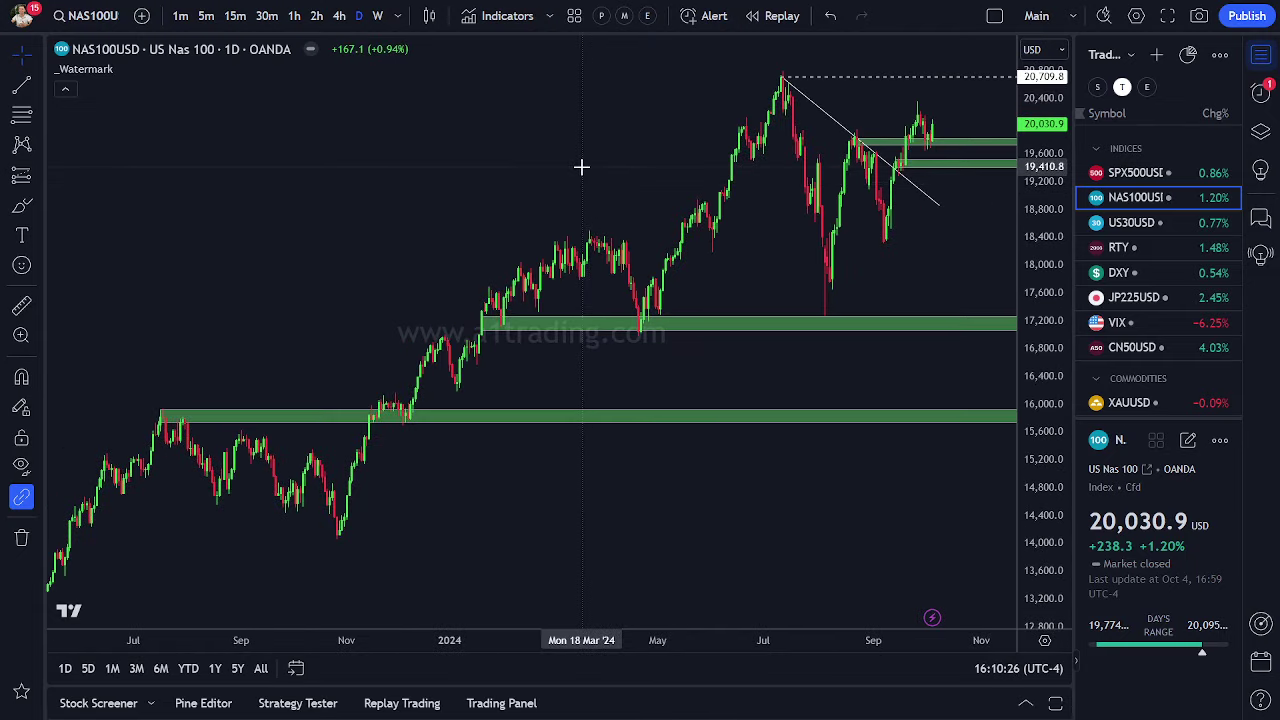
scroll(808, 161, up, 4)
scroll(697, 140, up, 2)
drag(697, 140, 817, 154)
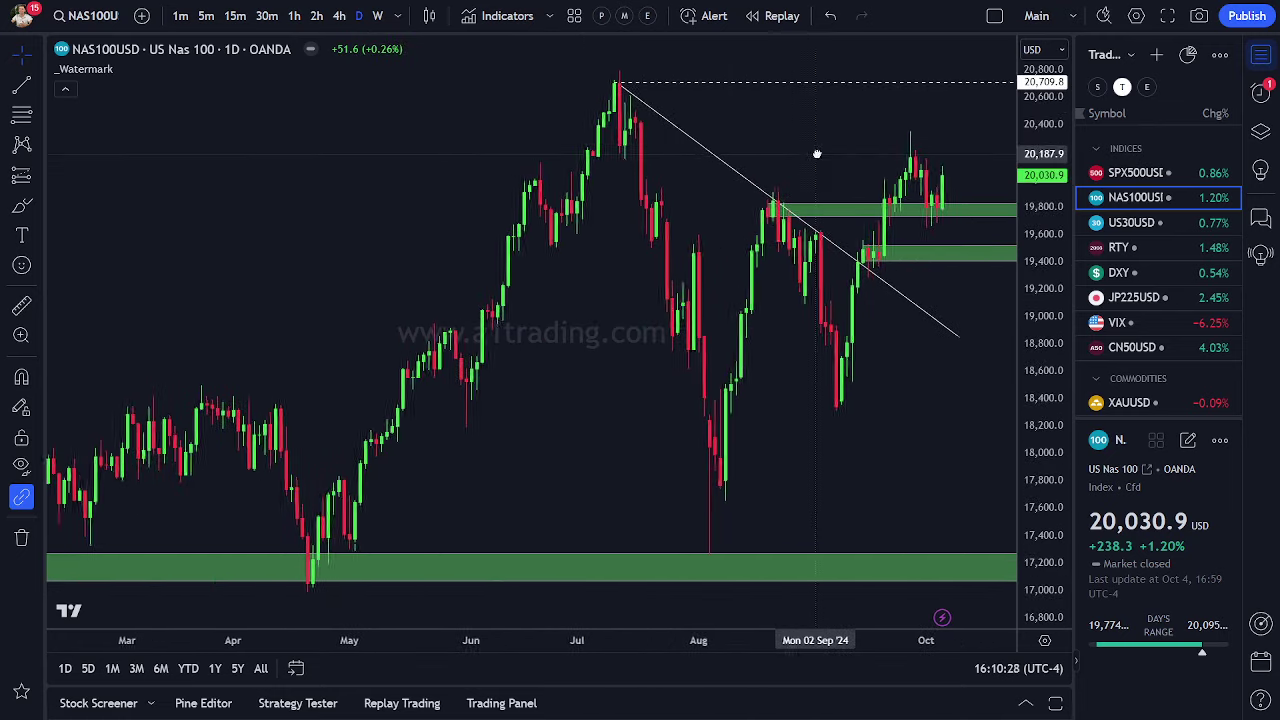
scroll(320, 463, down, 3)
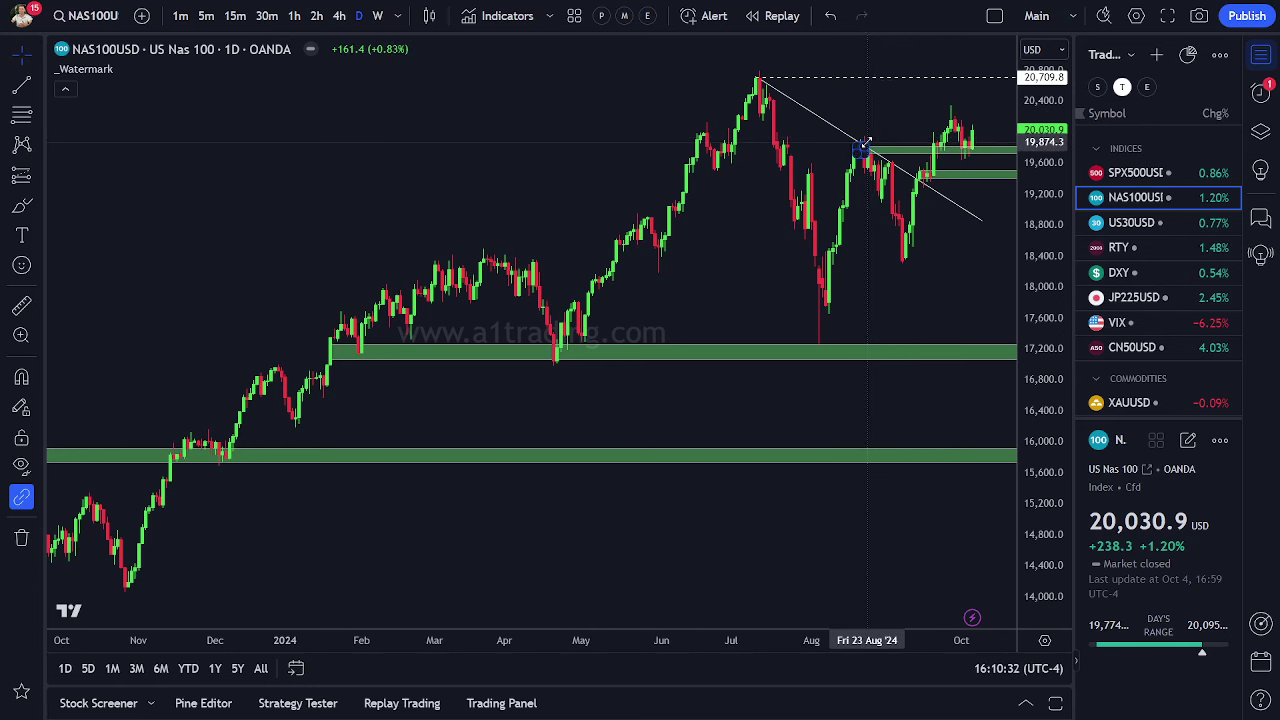
scroll(866, 140, up, 4)
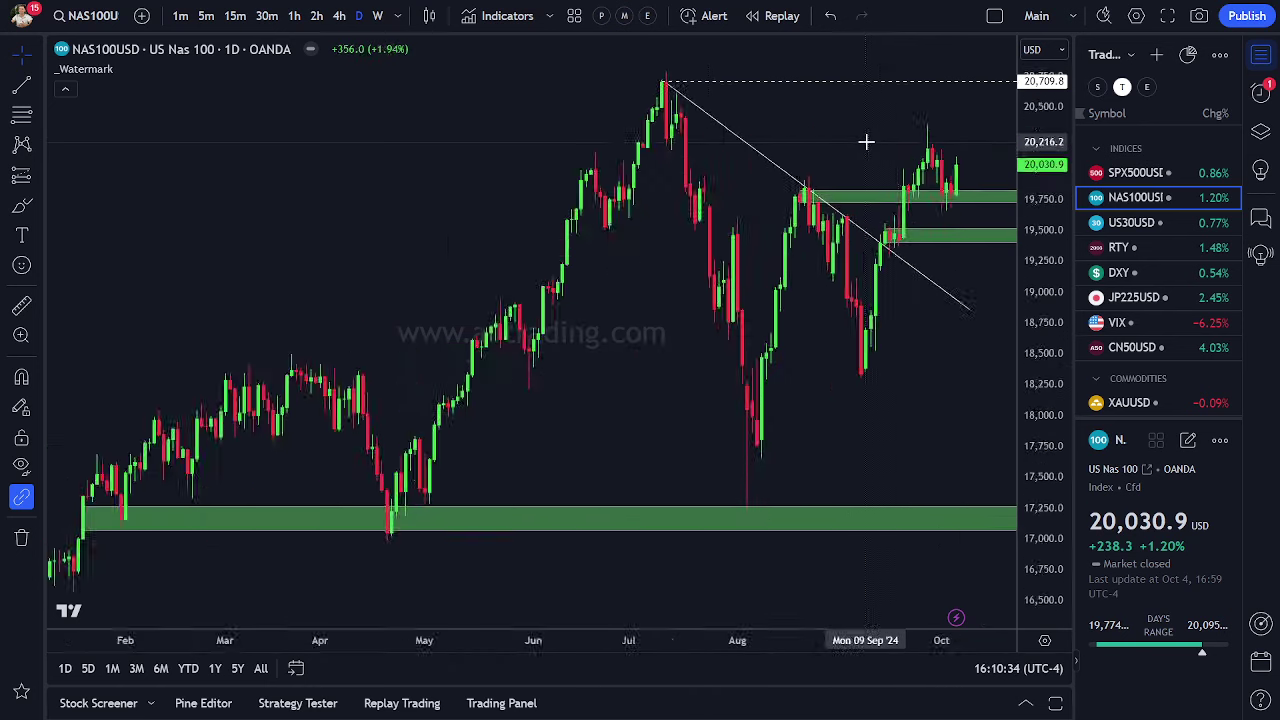
scroll(763, 145, up, 1)
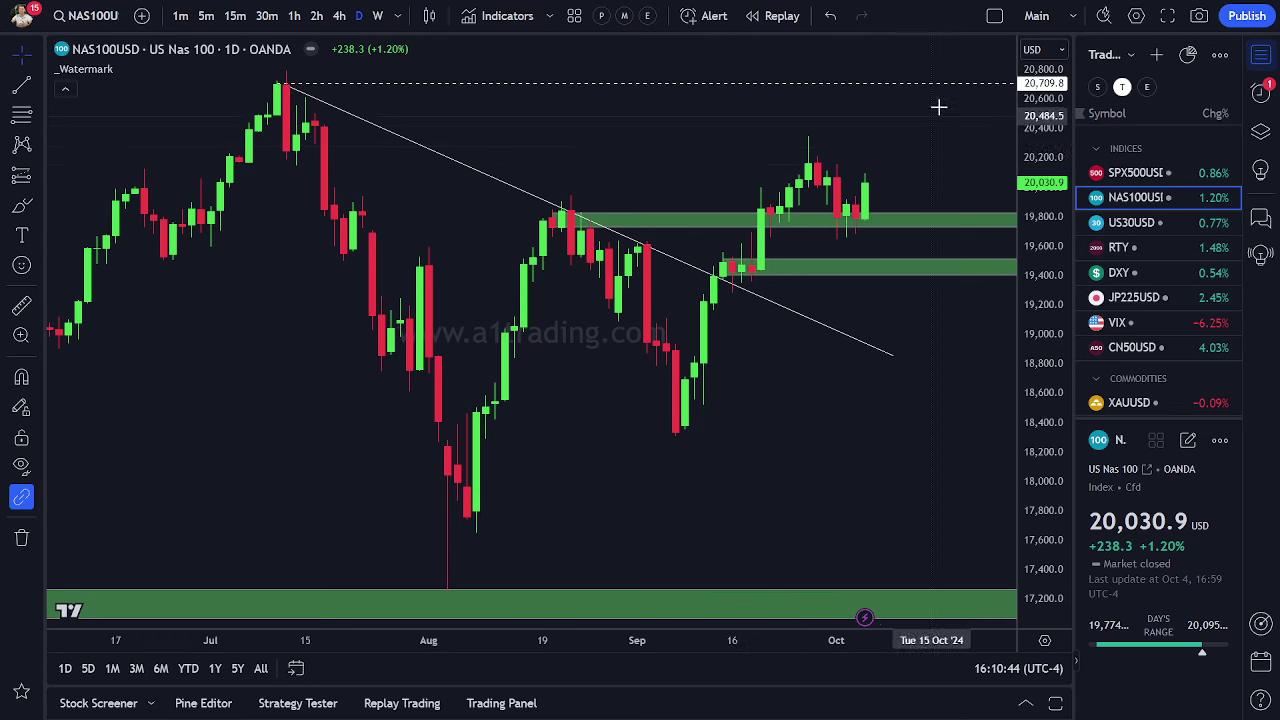
scroll(911, 123, right, 1)
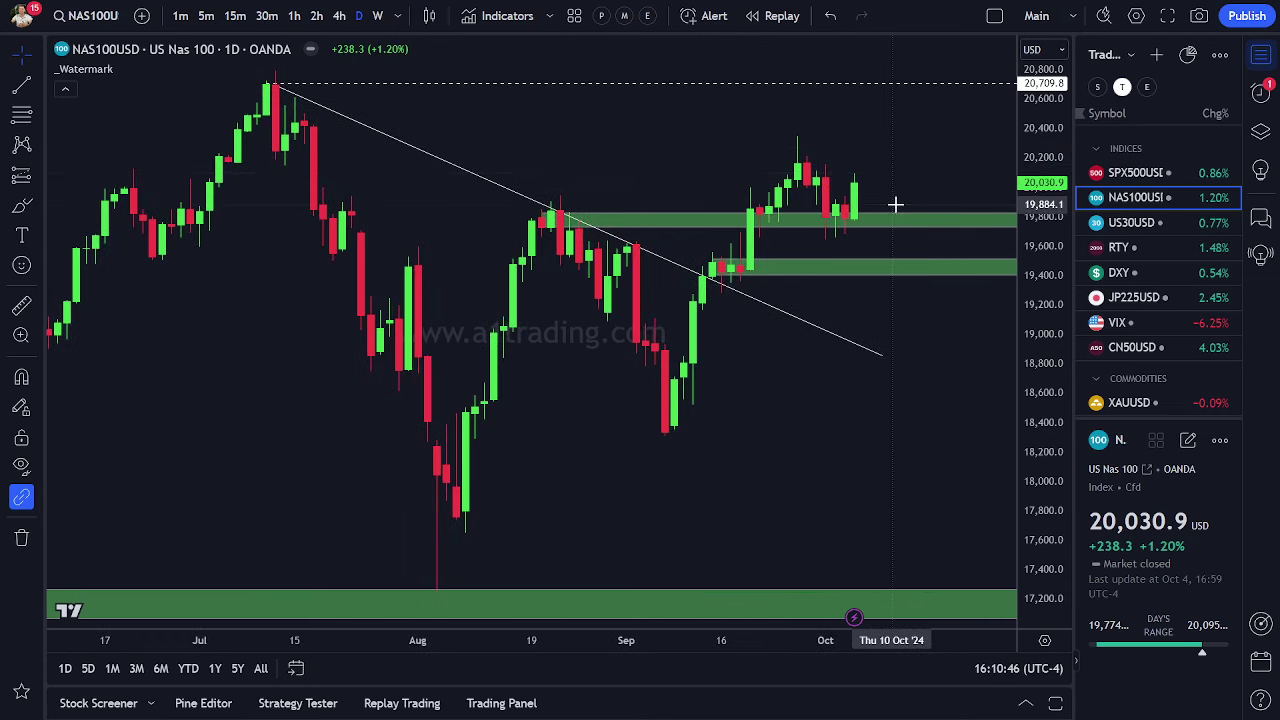
scroll(1135, 260, down, 3)
scroll(1135, 260, down, 8)
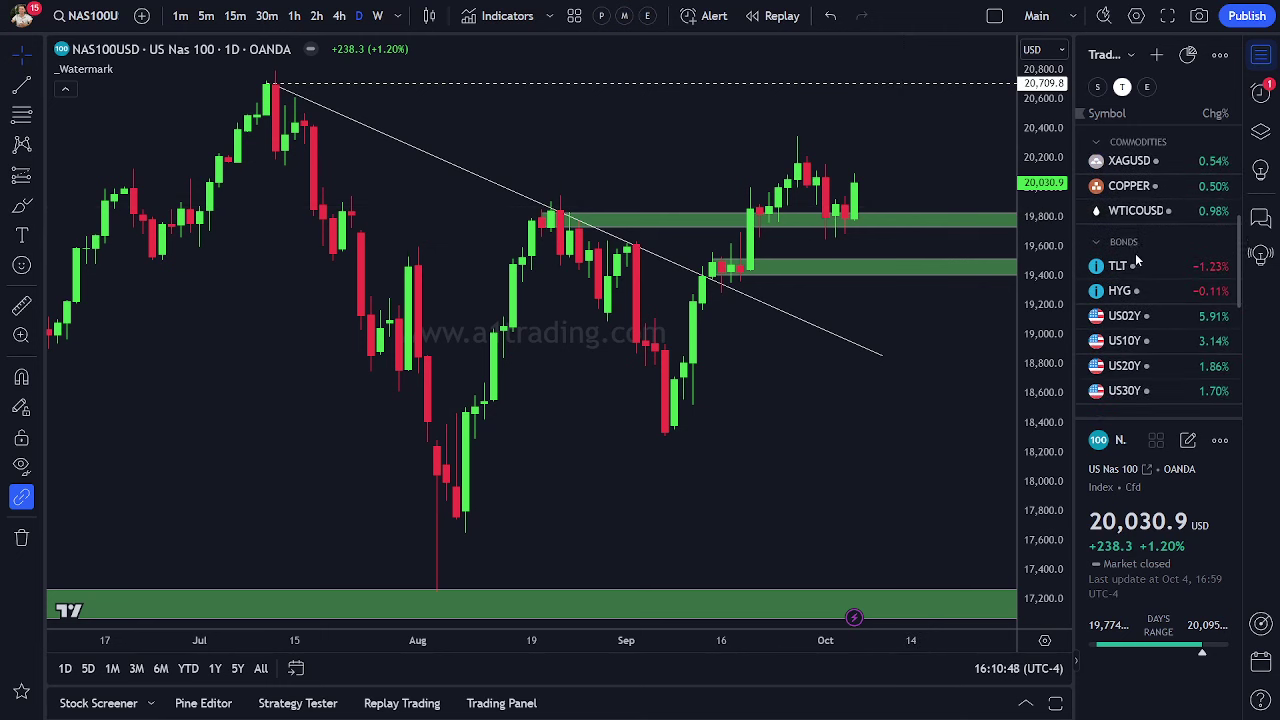
- Open the EURUSD chart and zoom into its latest candles
click(1128, 203)
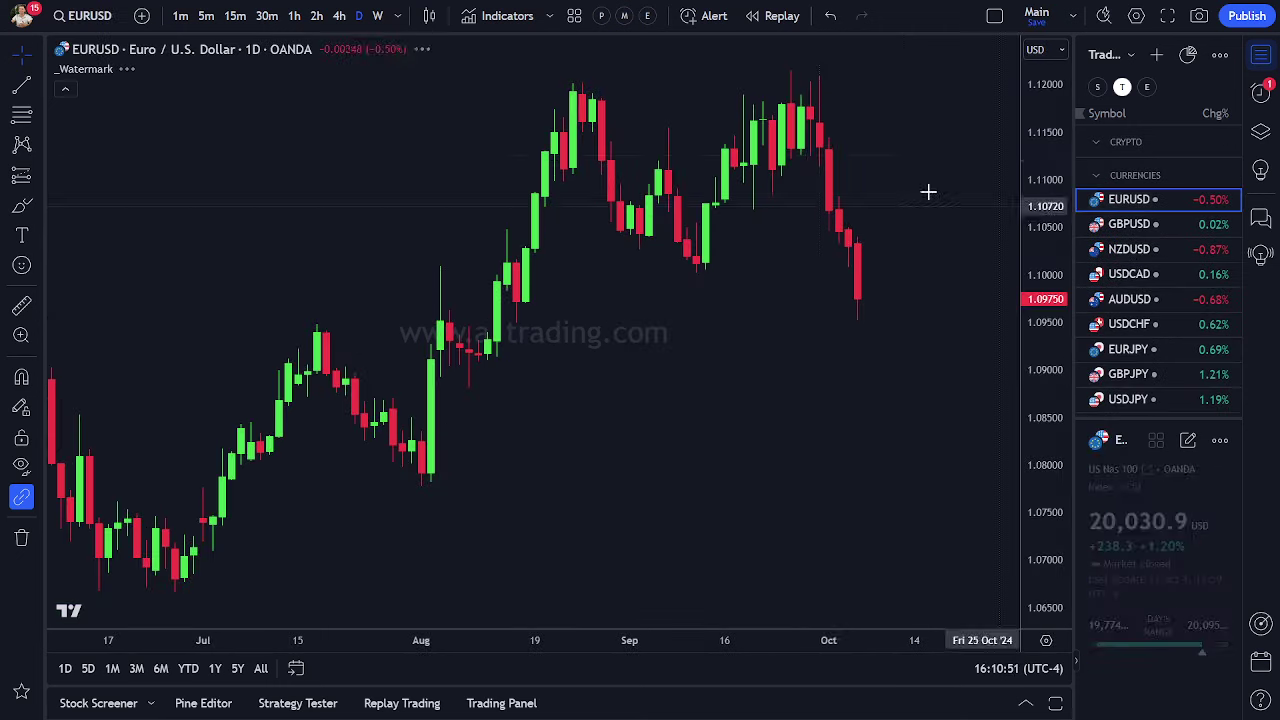
scroll(620, 88, left, 1)
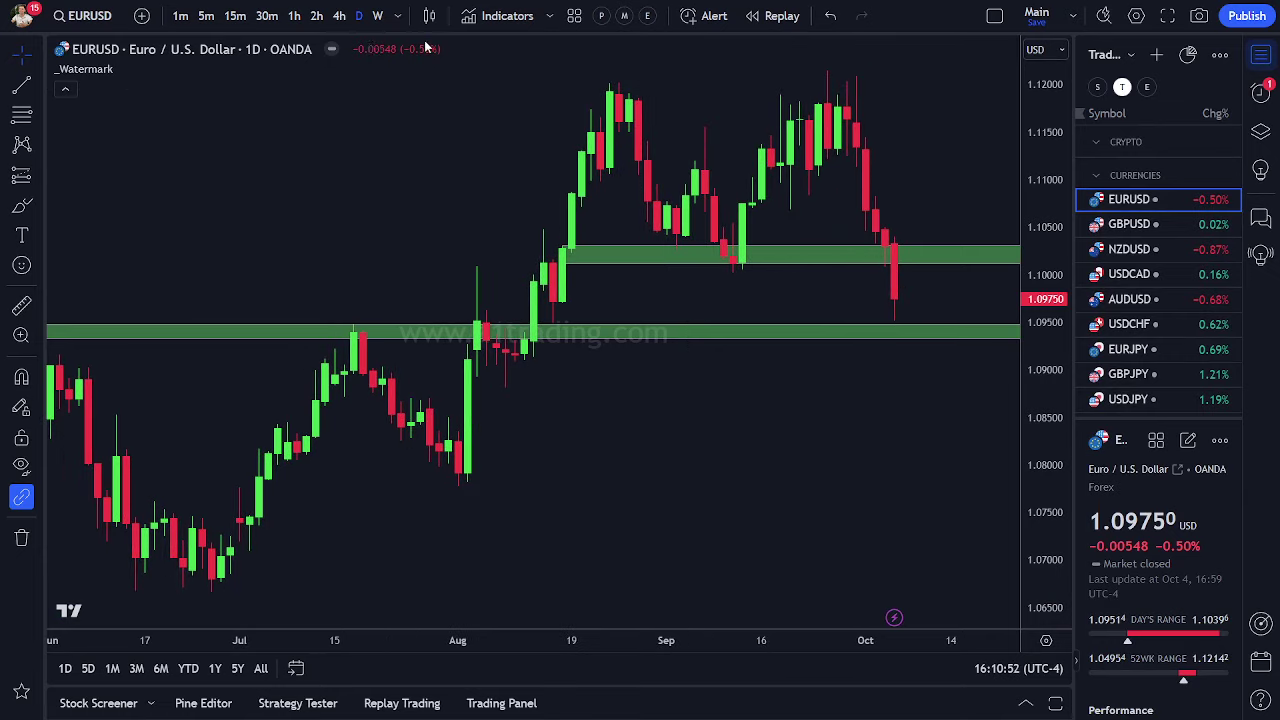
scroll(551, 122, down, 3)
scroll(551, 136, up, 3)
scroll(545, 143, up, 1)
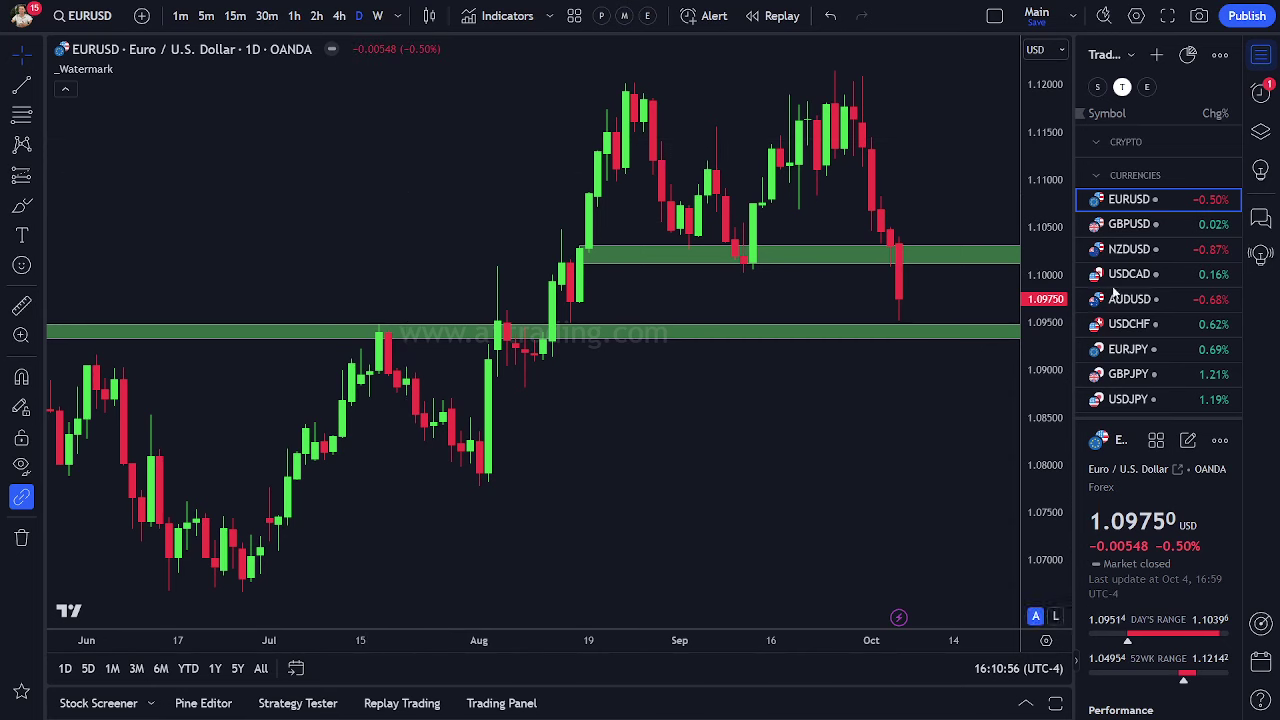
- Draw a yellow arrow, short lines at the upper green zone, and a rising curve toward it
mouse_move(881, 108)
mouse_down()
mouse_move(949, 237)
mouse_move(934, 222)
mouse_up()
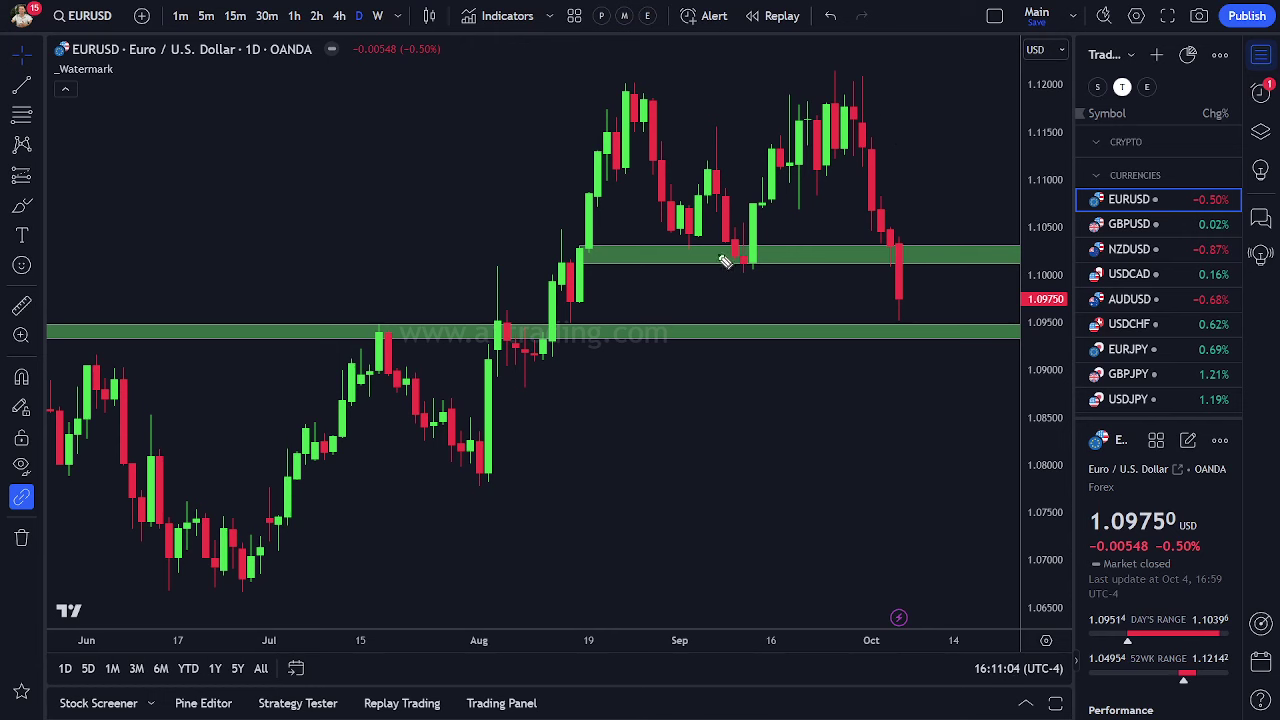
drag(717, 254, 766, 254)
drag(880, 254, 929, 255)
mouse_move(906, 312)
mouse_down()
mouse_move(932, 268)
mouse_move(1012, 480)
mouse_up()
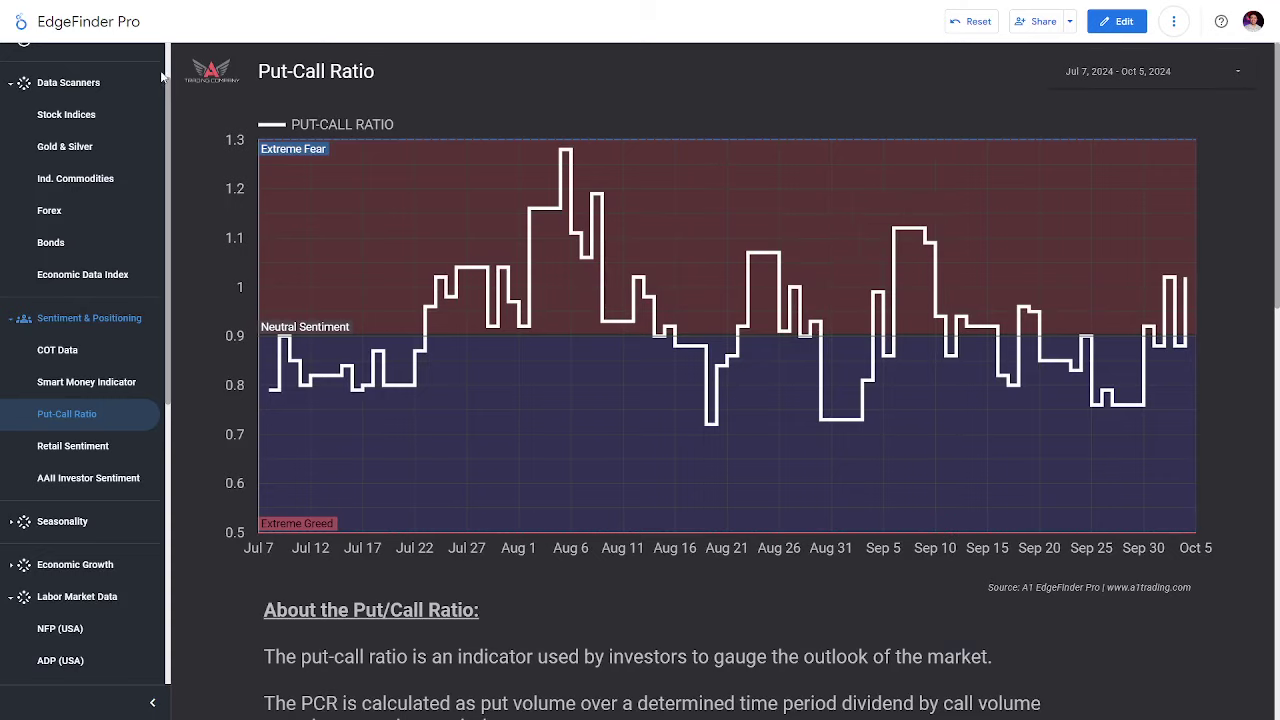
- Filter EdgeFinder's Top Setups table to Major Currency Pairs only
scroll(161, 77, up, 2)
click(60, 76)
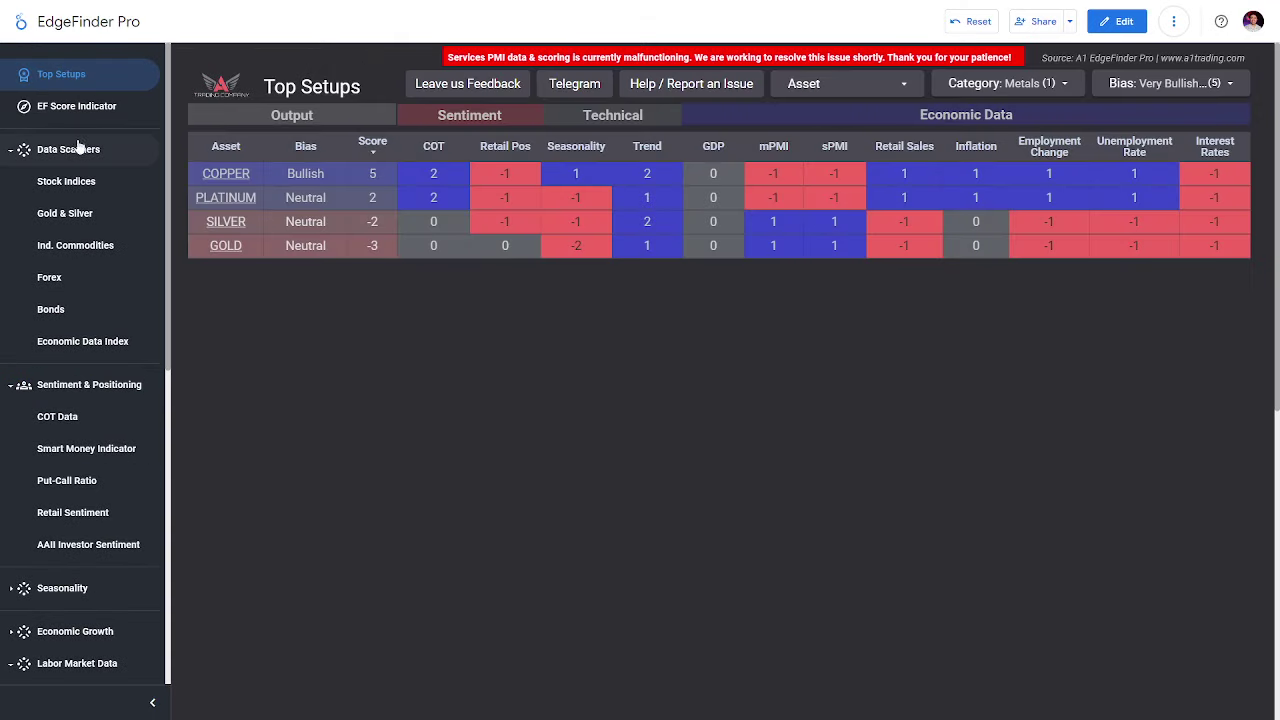
triple_click(489, 57)
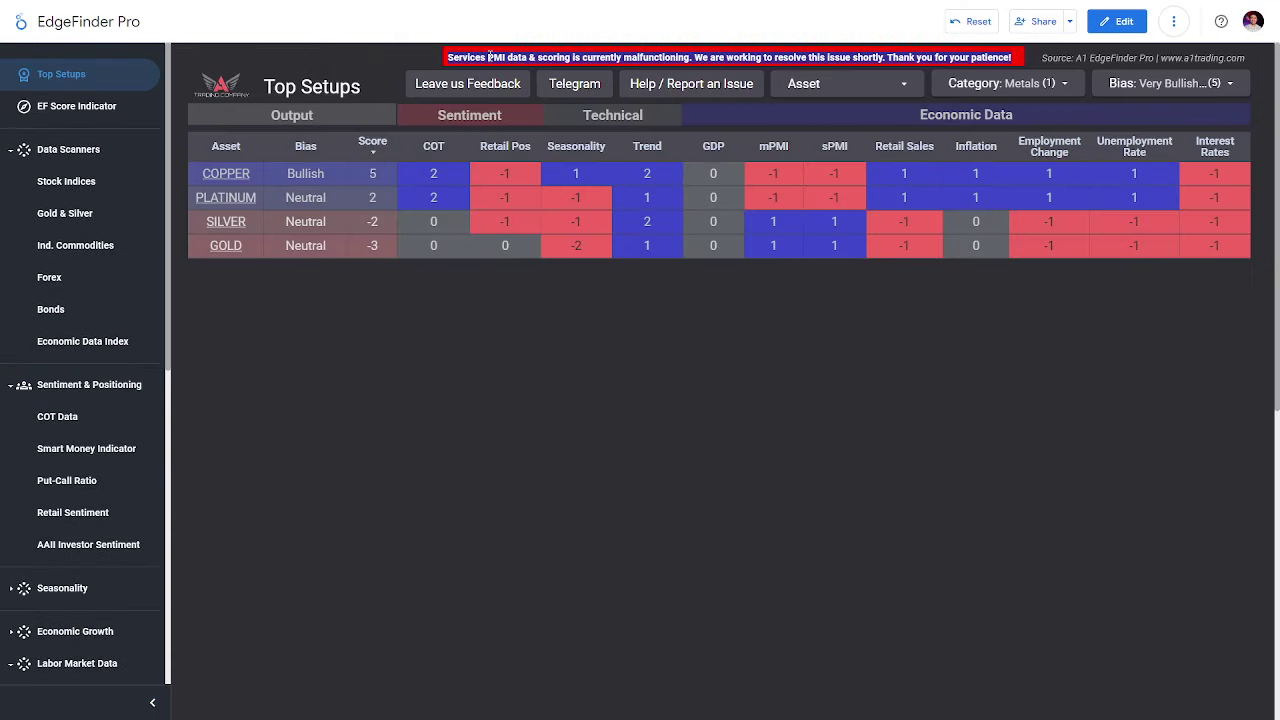
click(1008, 83)
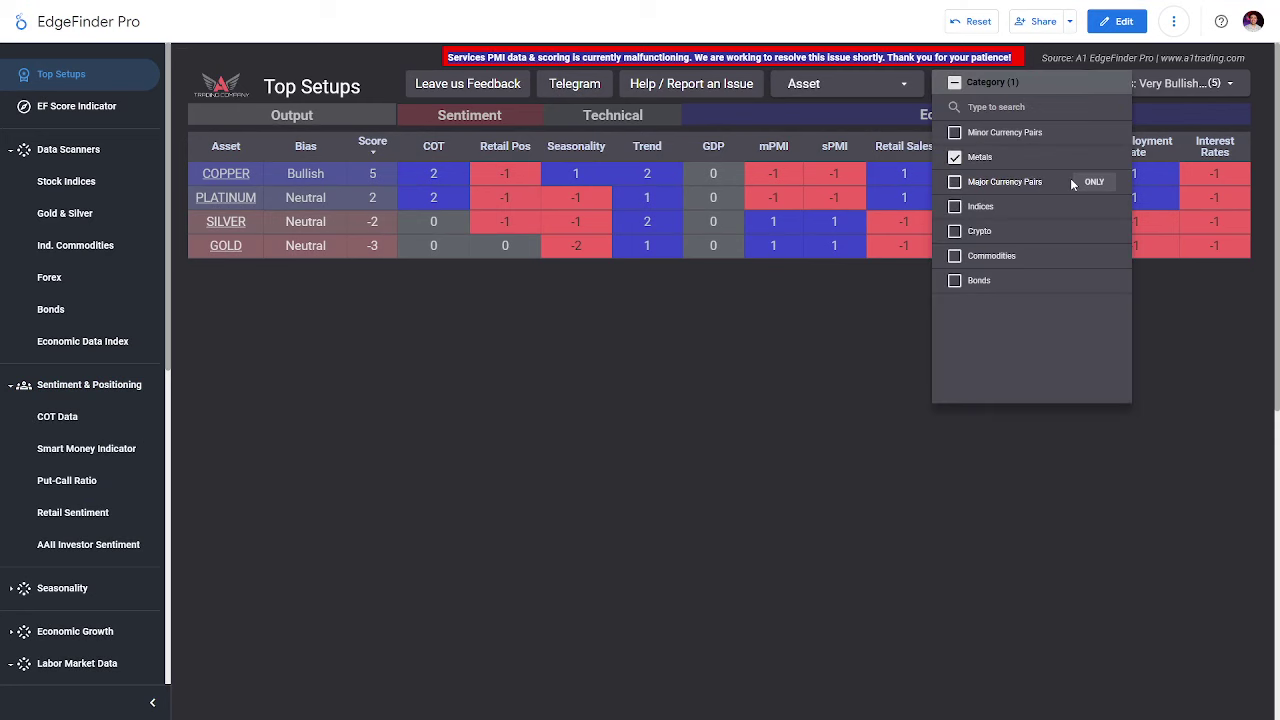
click(1095, 182)
click(1220, 292)
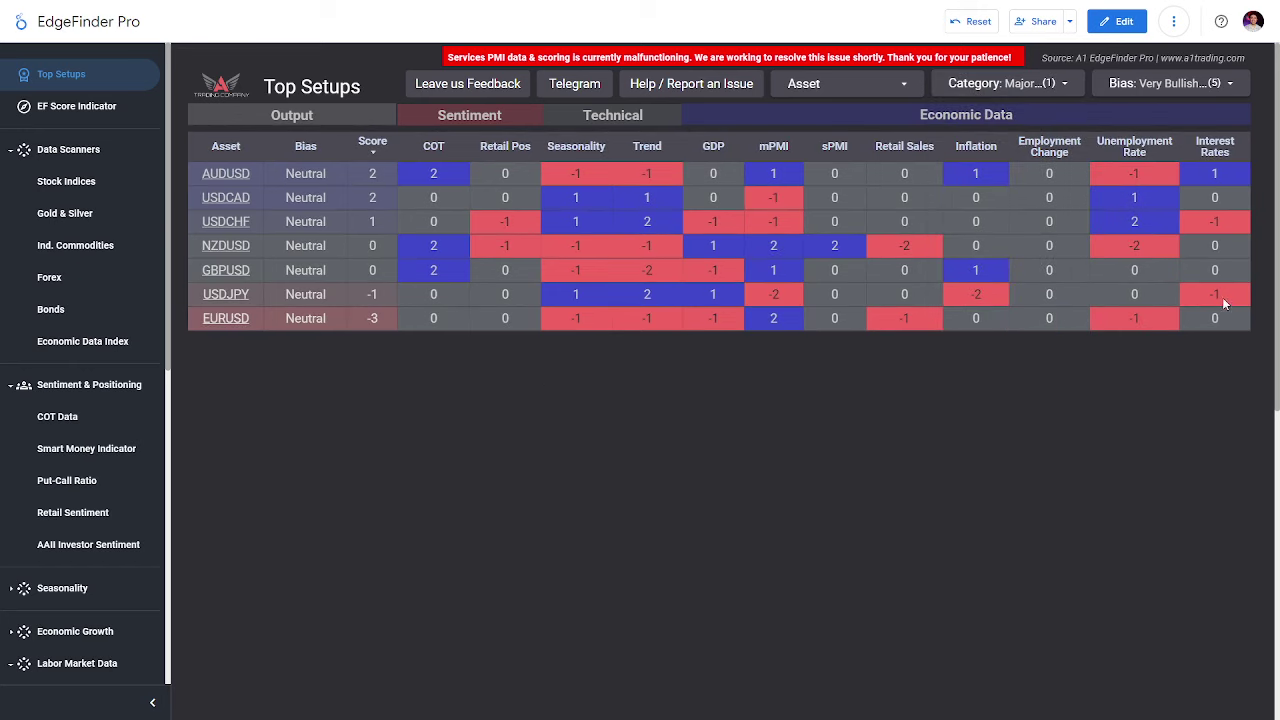
- Pen-mark the sPMI column and EURUSD's -3 score, clear the marks, and return to TradingView
mouse_move(868, 142)
mouse_down()
mouse_move(800, 150)
mouse_move(866, 150)
mouse_up()
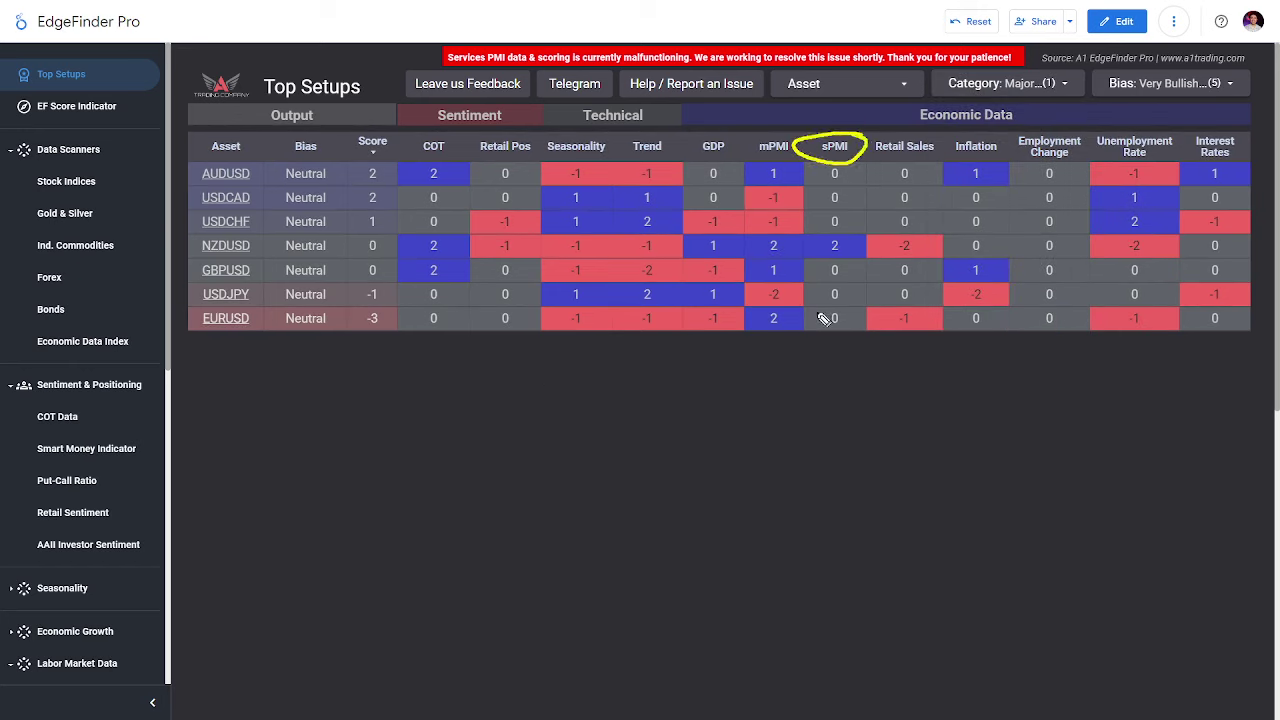
mouse_move(815, 346)
mouse_down()
mouse_move(849, 367)
mouse_move(780, 414)
mouse_move(372, 344)
mouse_move(385, 358)
mouse_up()
mouse_move(403, 326)
mouse_down()
mouse_move(395, 312)
mouse_move(352, 328)
mouse_move(404, 320)
mouse_up()
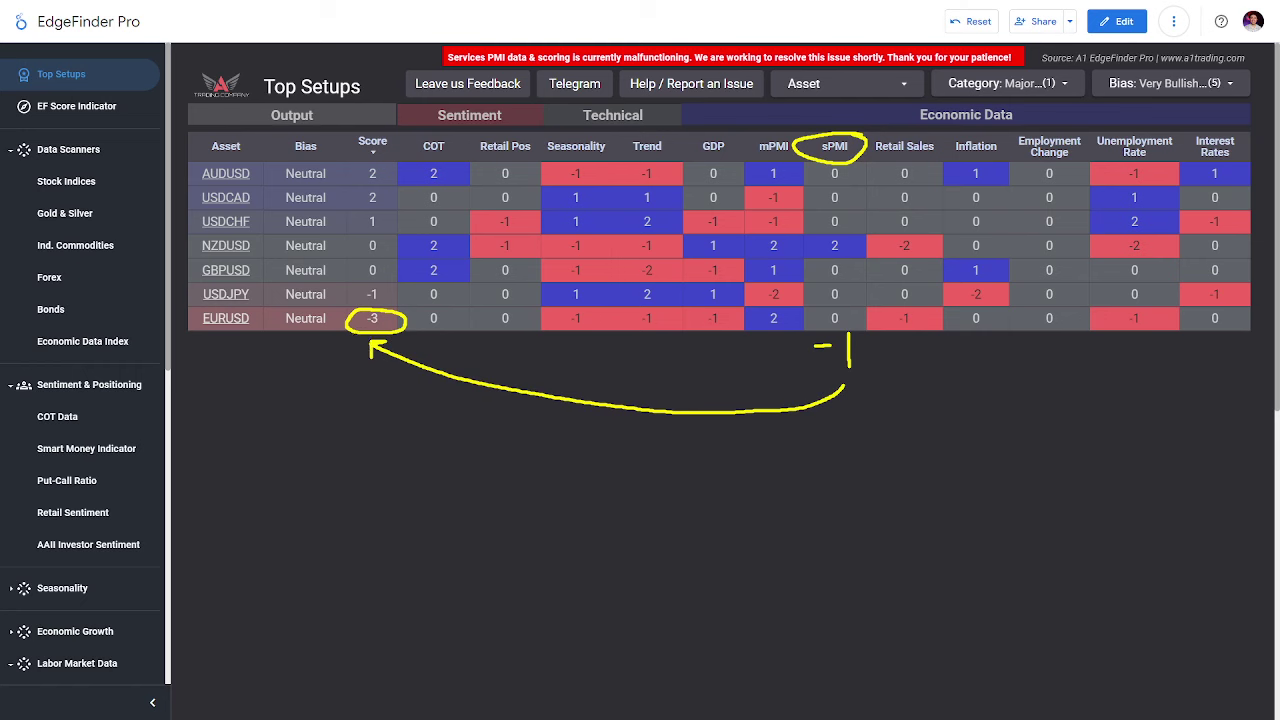
key(Escape)
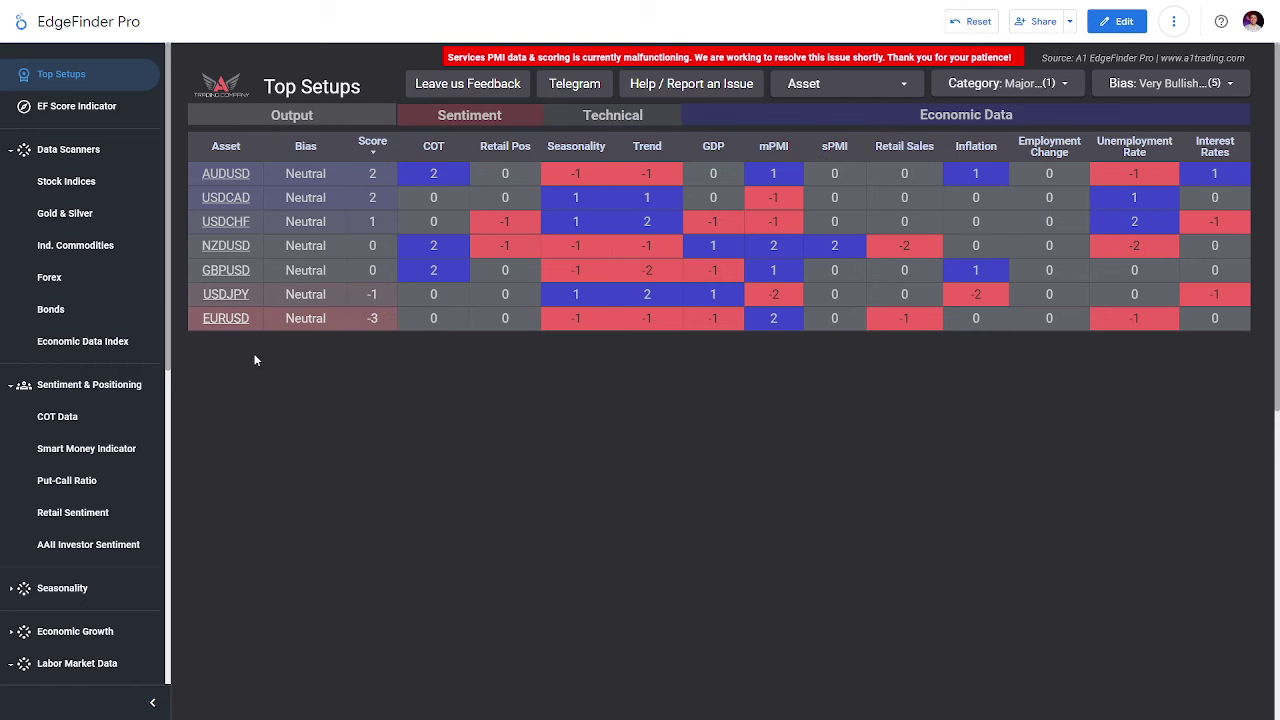
key(alt+Tab)
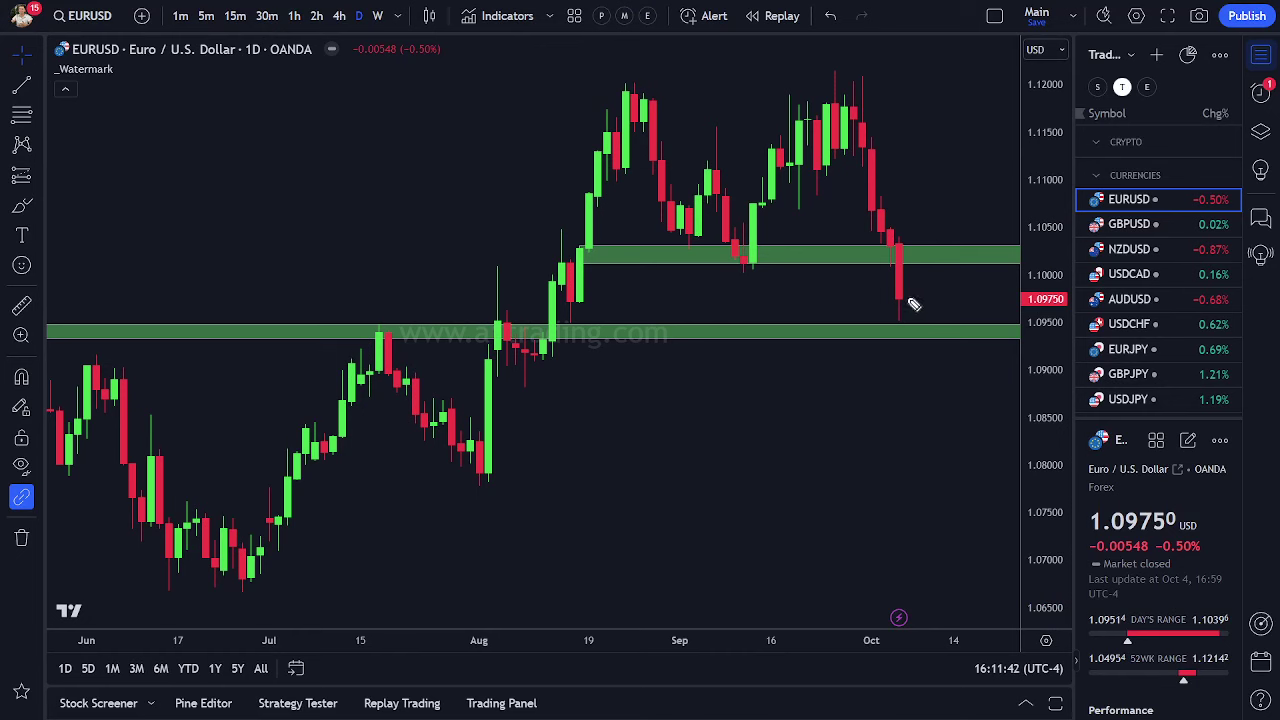
- Write 'EF' and 'S.' above the green zone, sketch a downward zigzag, then erase everything
drag(909, 306, 983, 247)
drag(938, 155, 937, 188)
mouse_move(932, 156)
mouse_down()
mouse_move(958, 150)
mouse_move(956, 168)
mouse_up()
mouse_move(937, 188)
mouse_down()
mouse_move(966, 184)
mouse_move(965, 150)
mouse_up()
mouse_move(962, 152)
mouse_down()
mouse_move(986, 142)
mouse_move(953, 228)
mouse_up()
click(976, 226)
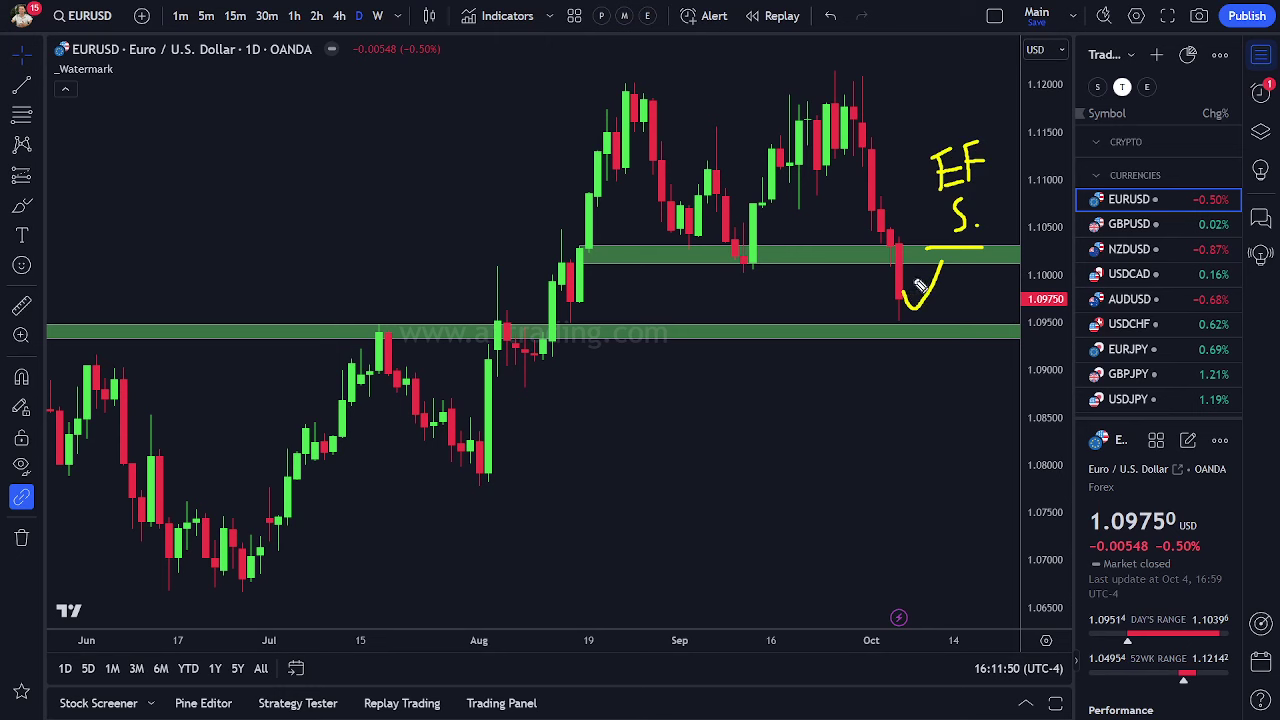
mouse_move(905, 264)
mouse_down()
mouse_move(958, 400)
mouse_move(984, 348)
mouse_move(1035, 485)
mouse_up()
drag(957, 333, 1034, 330)
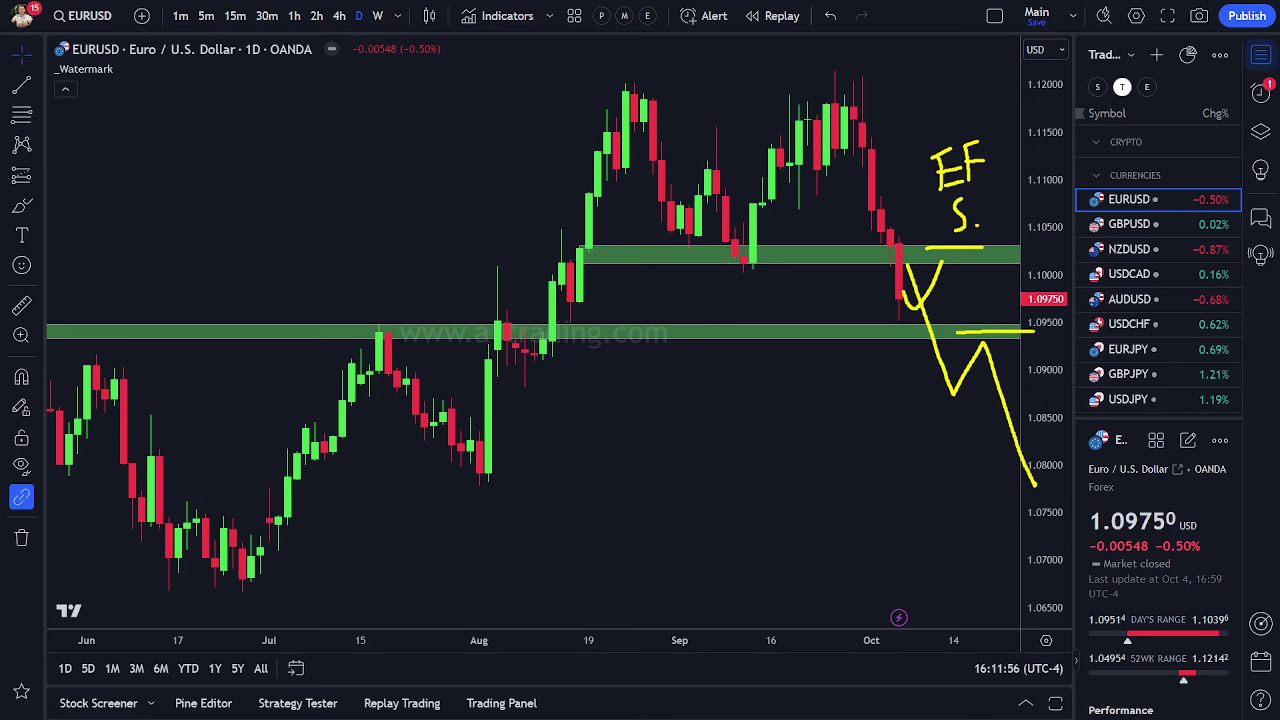
key(e)
- Zoom out to March and draw arrows at the March and late-July green zones plus a zigzag decline
scroll(803, 423, down, 4)
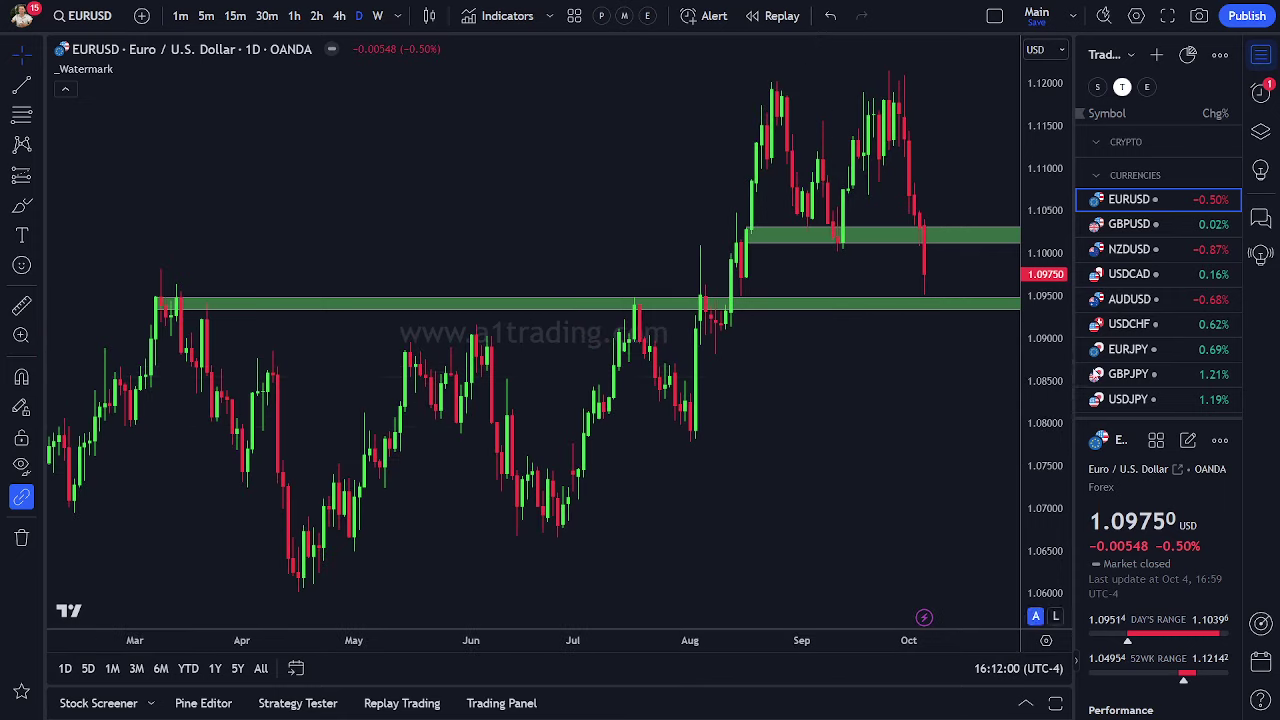
drag(820, 348, 796, 345)
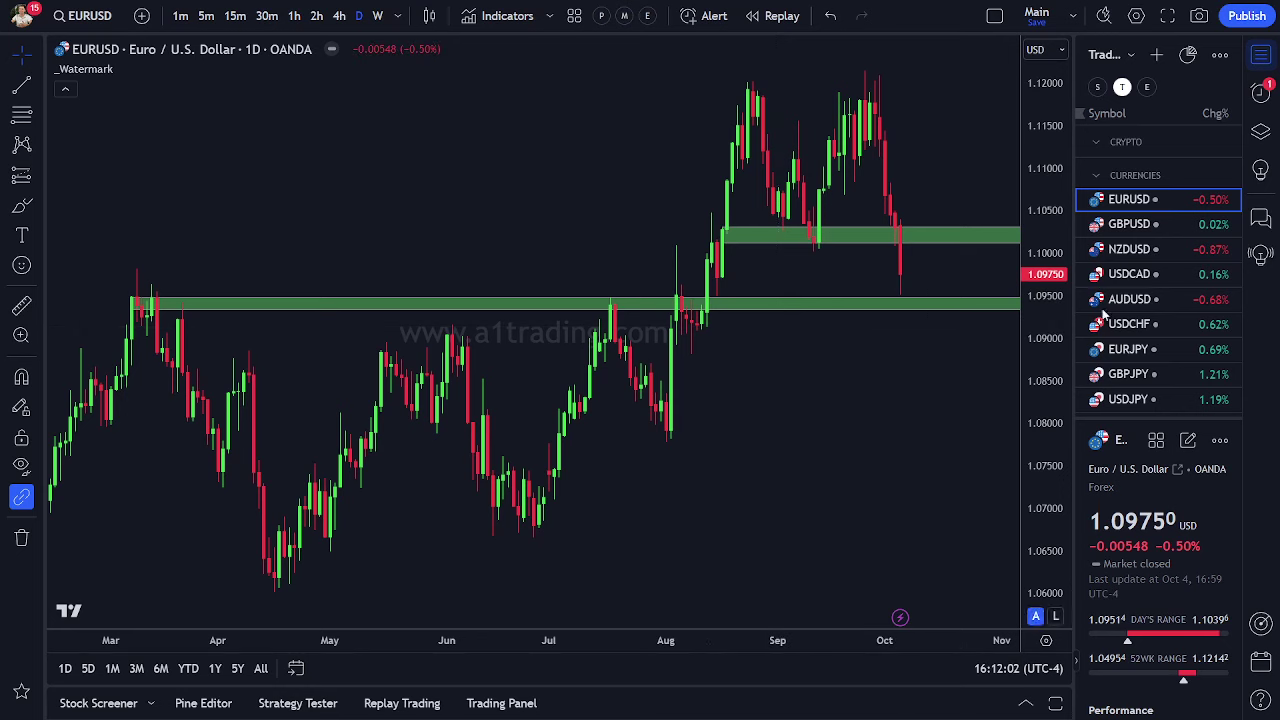
drag(233, 243, 160, 276)
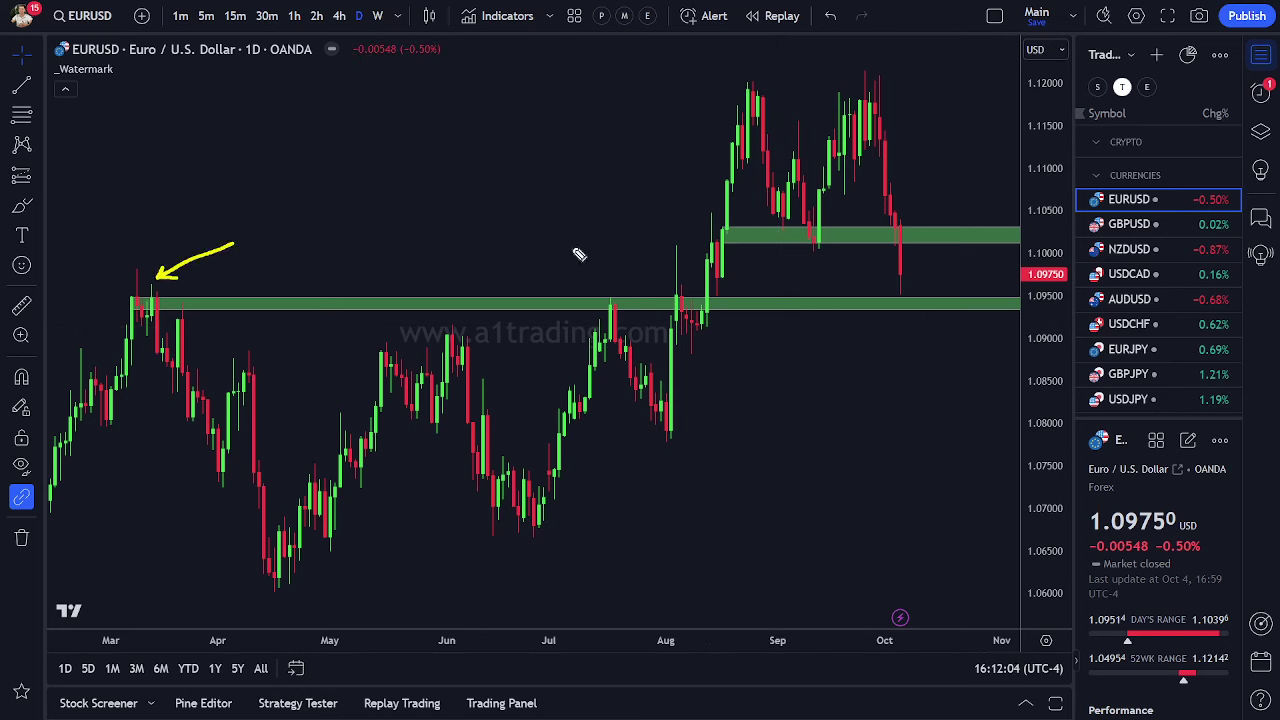
mouse_move(574, 244)
mouse_down()
mouse_move(640, 290)
mouse_move(622, 294)
mouse_up()
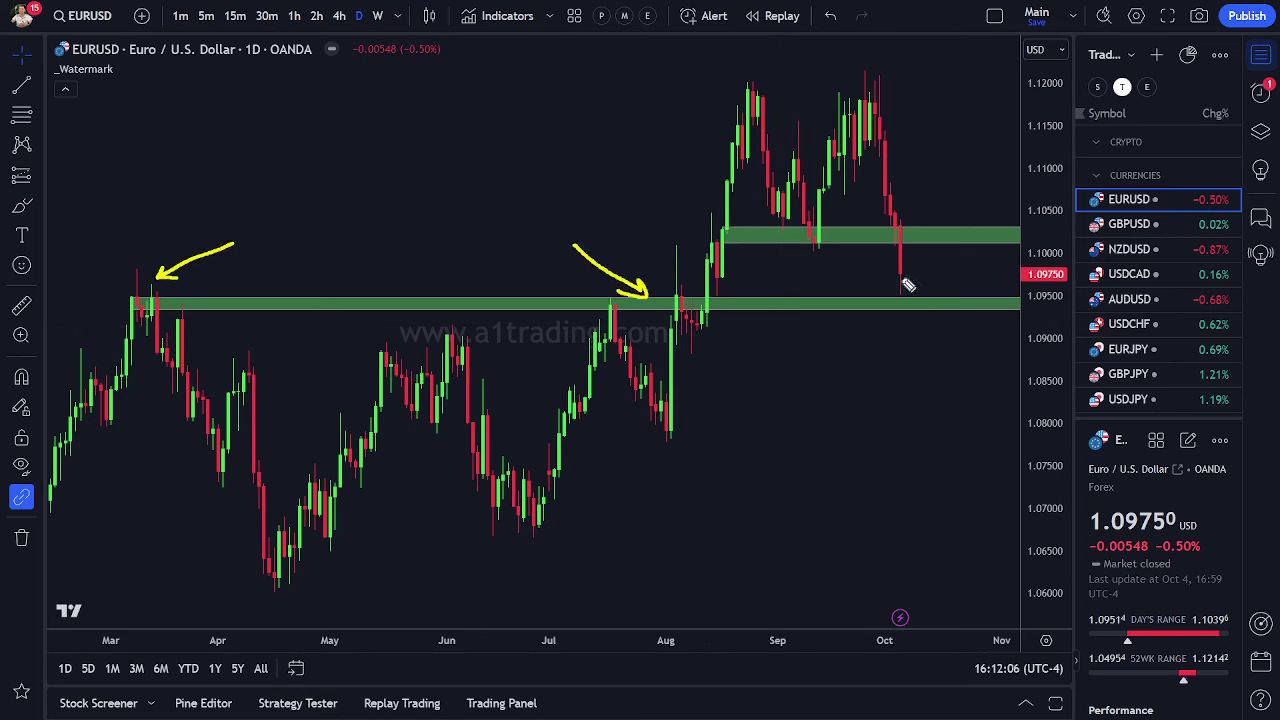
mouse_move(903, 274)
mouse_down()
mouse_move(930, 360)
mouse_move(964, 329)
mouse_move(975, 418)
mouse_up()
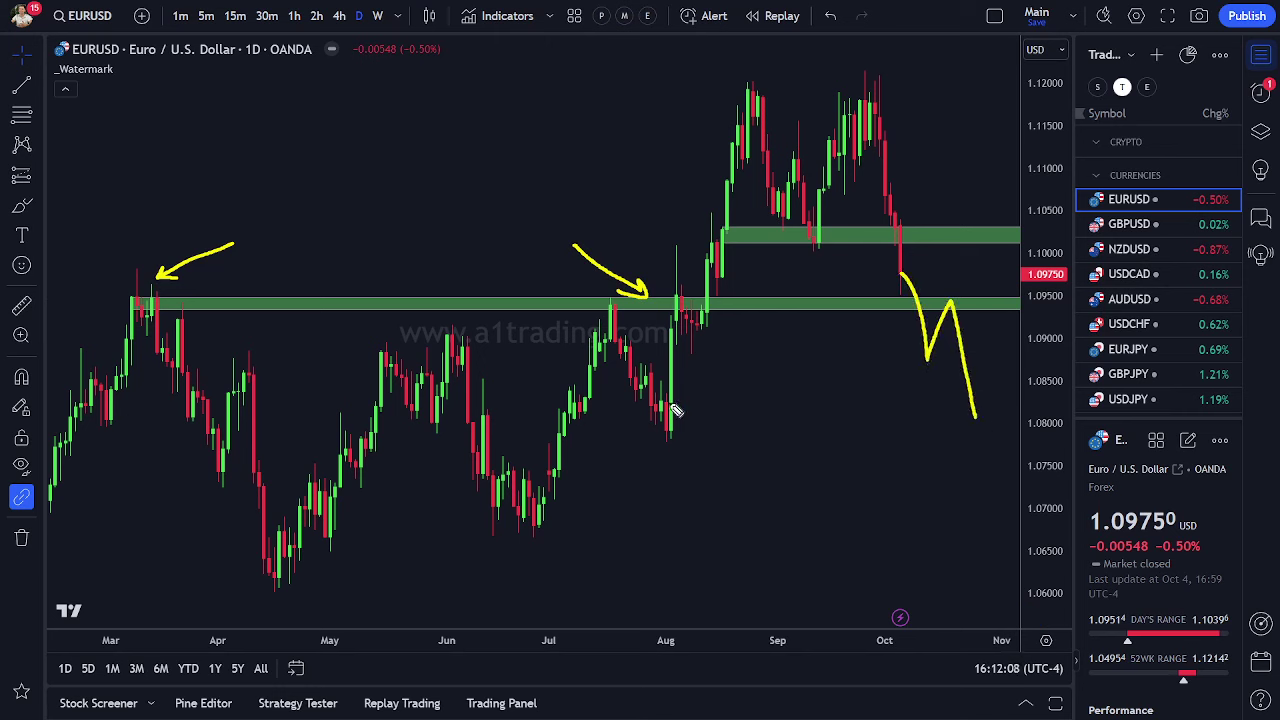
- Draw support lines under the August, June–July and April lows, sketch a steep drop, then erase all
drag(638, 445, 977, 448)
drag(463, 535, 968, 534)
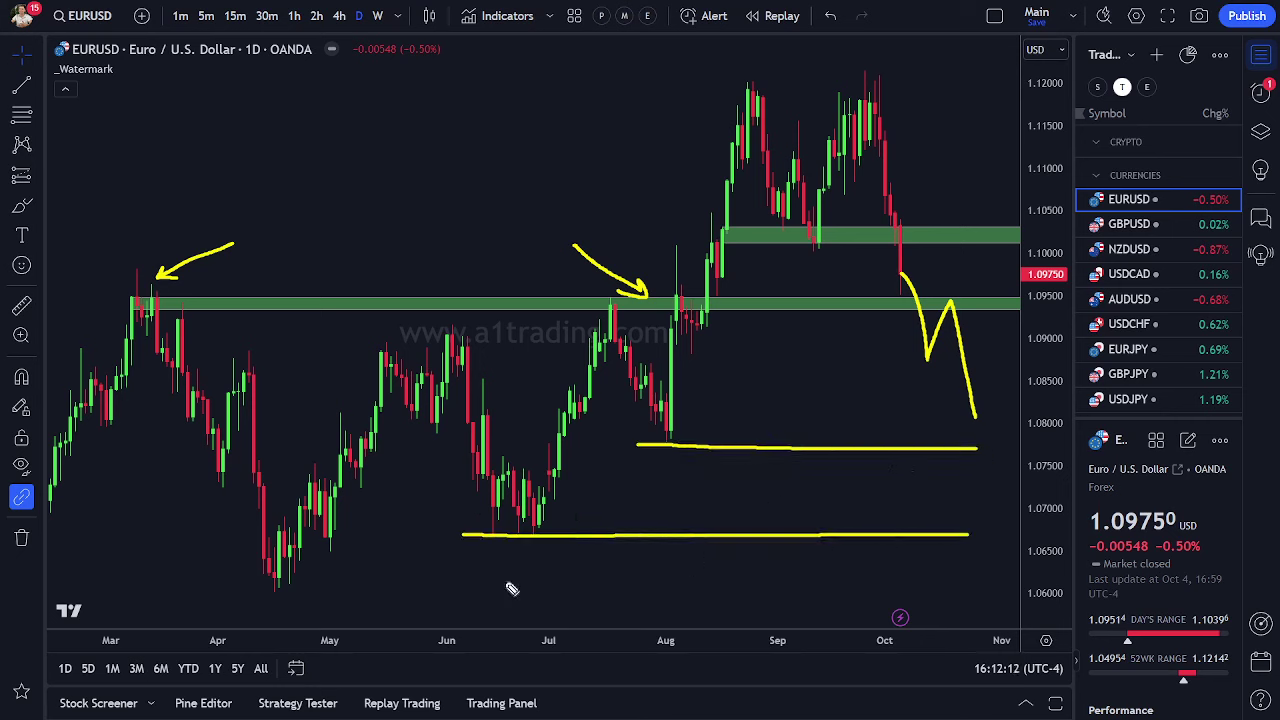
drag(265, 580, 988, 573)
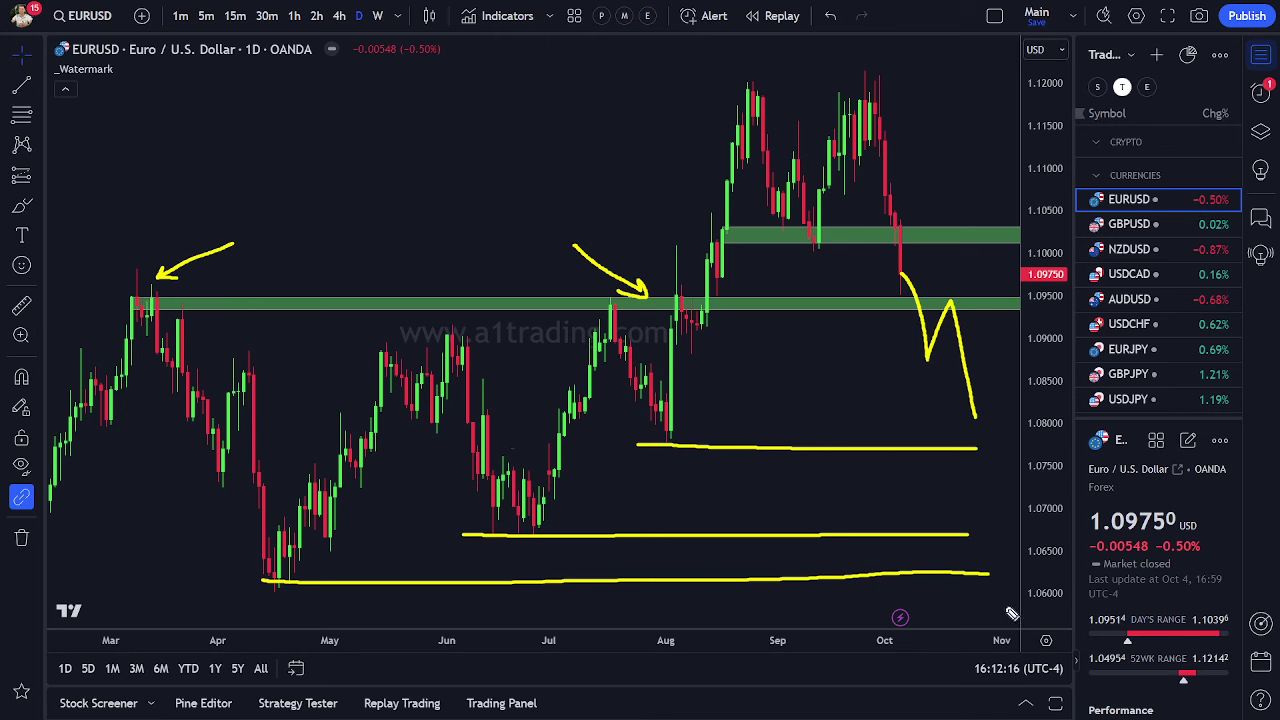
drag(897, 240, 957, 566)
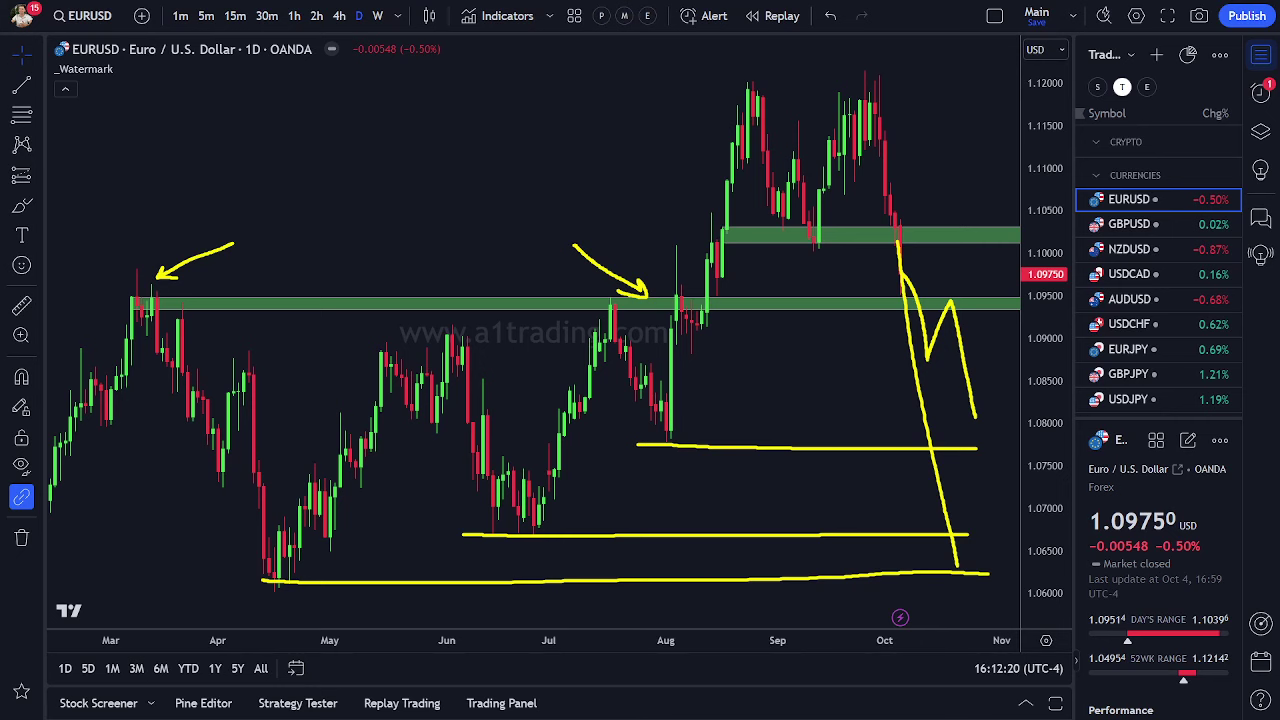
key(Escape)
drag(949, 180, 928, 179)
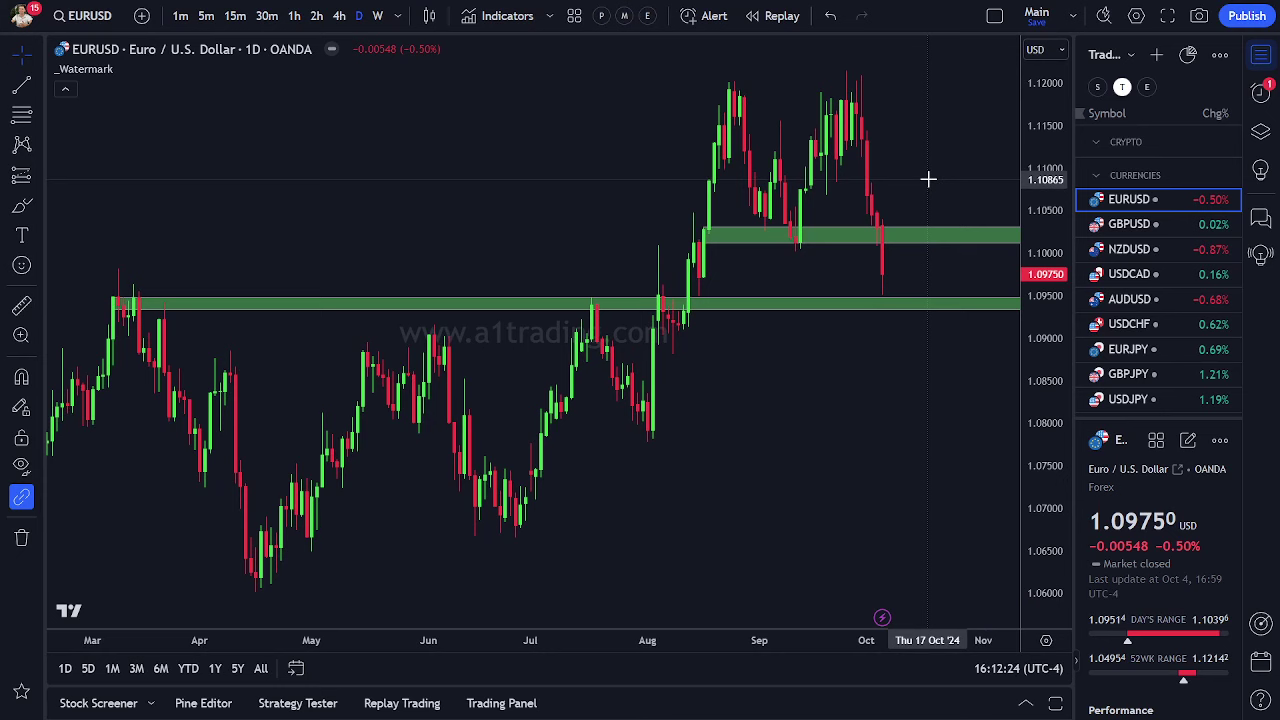
- Flip through GBPUSD and NZDUSD, then open the WTICOUSD oil chart under Commodities
click(1130, 224)
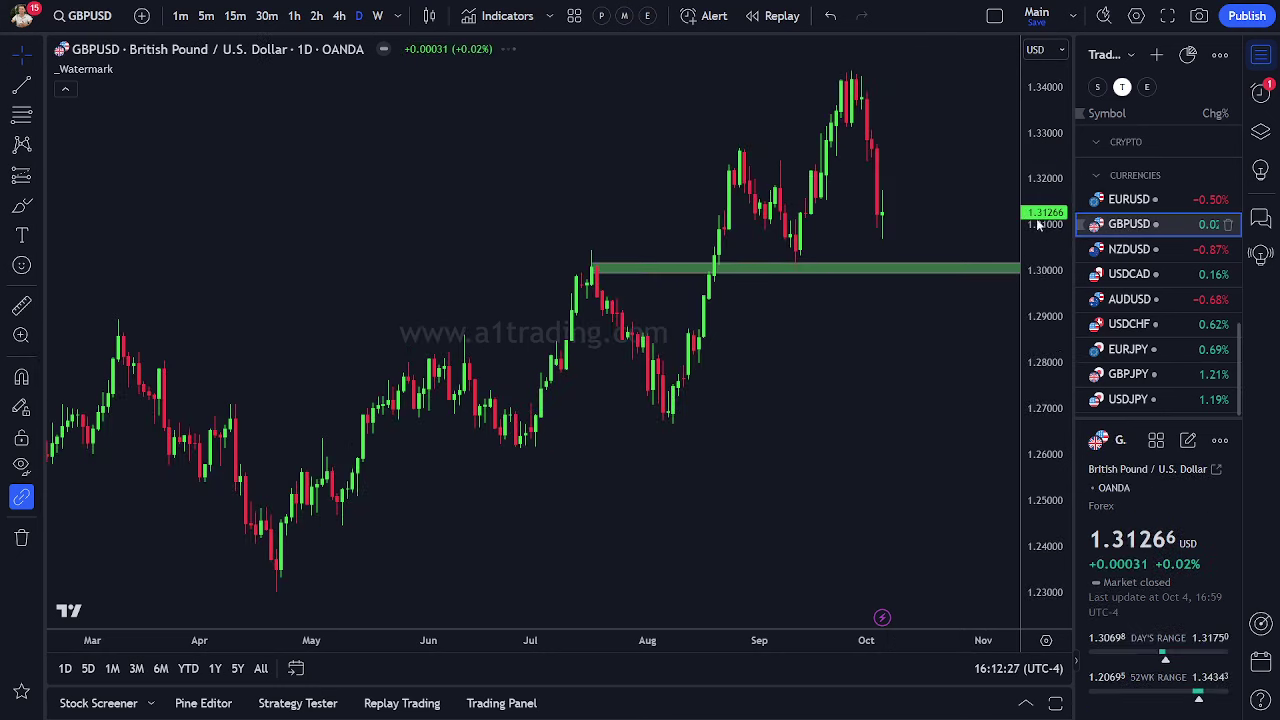
click(1122, 250)
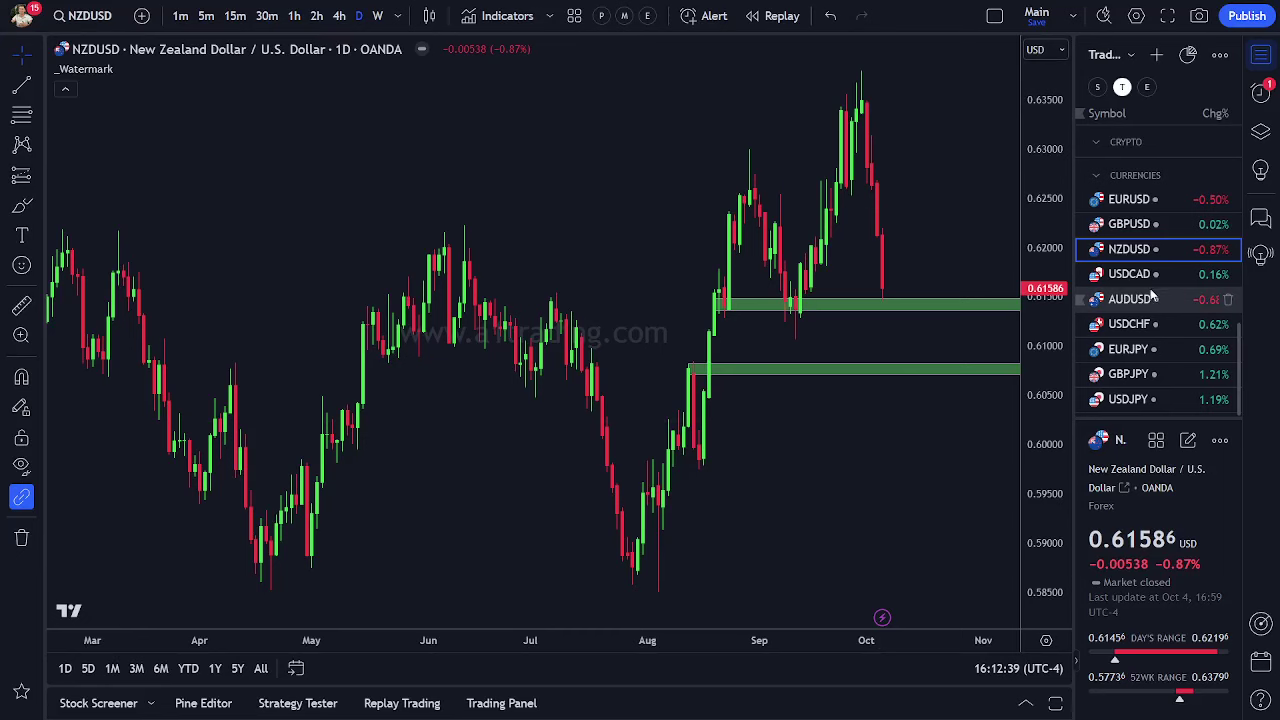
scroll(1173, 298, up, 5)
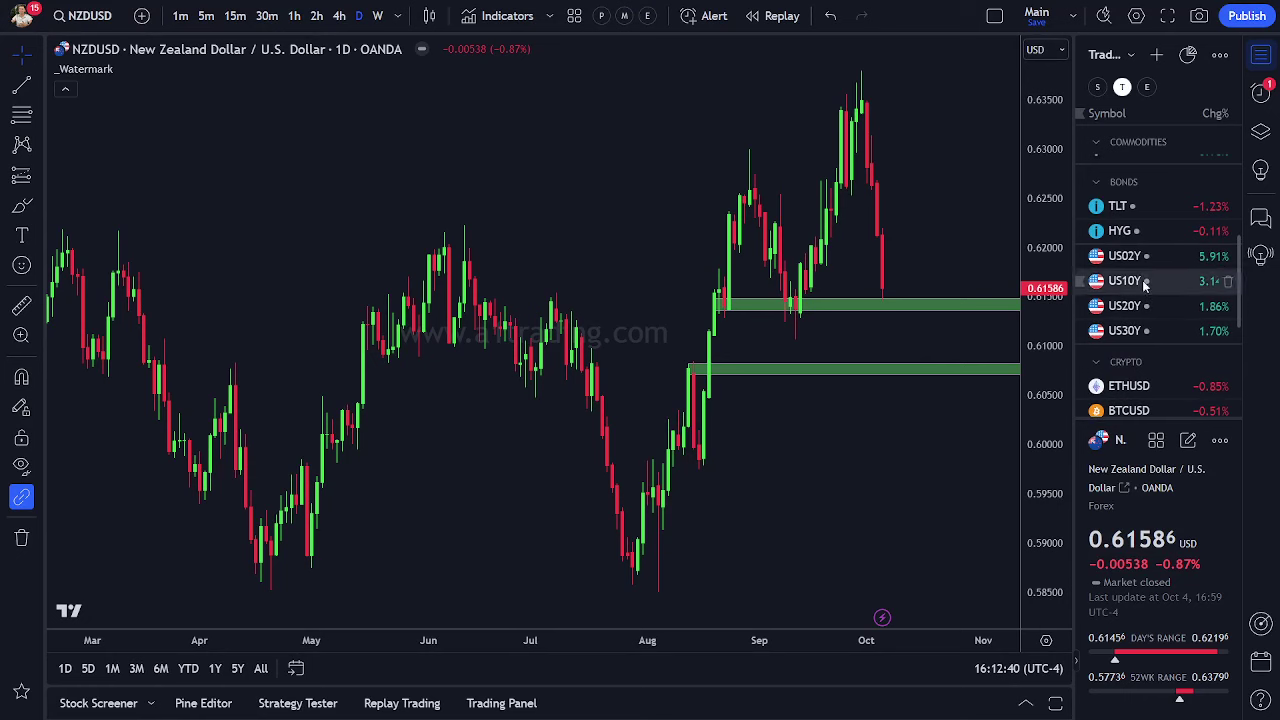
scroll(1139, 258, up, 2)
click(1140, 283)
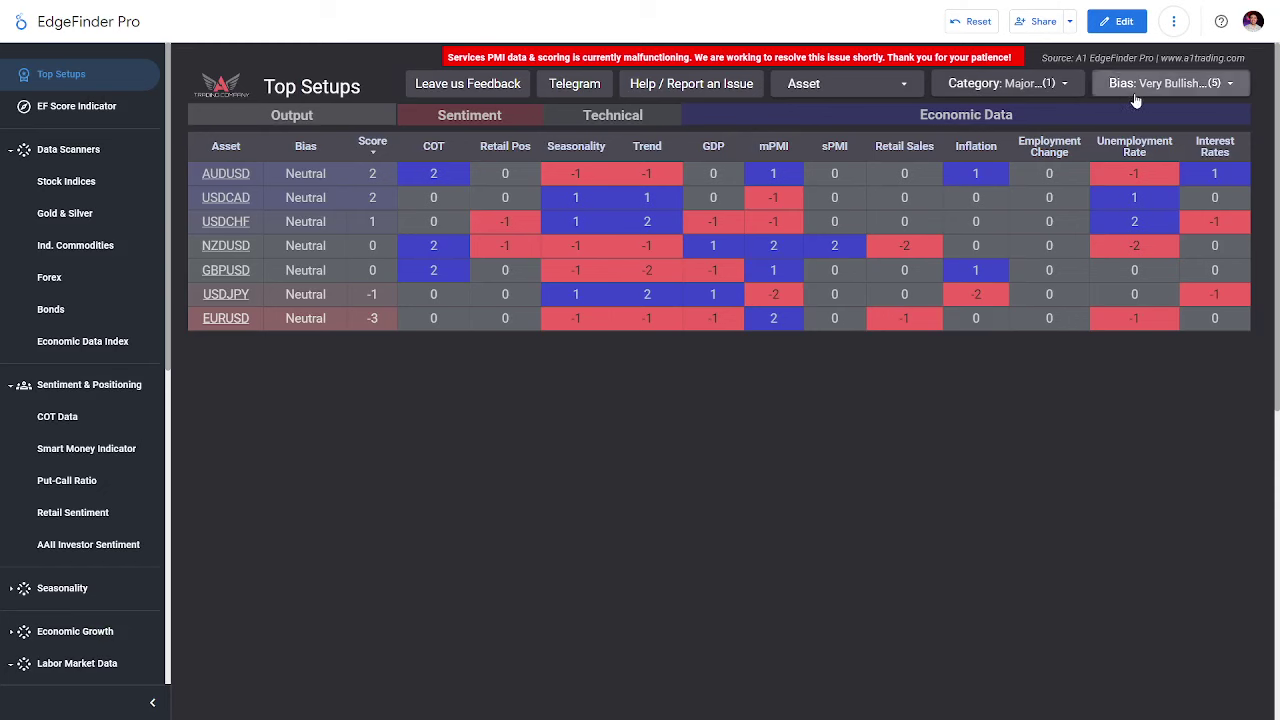
- Filter the Top Setups table to show only Commodities
click(1165, 83)
click(1005, 83)
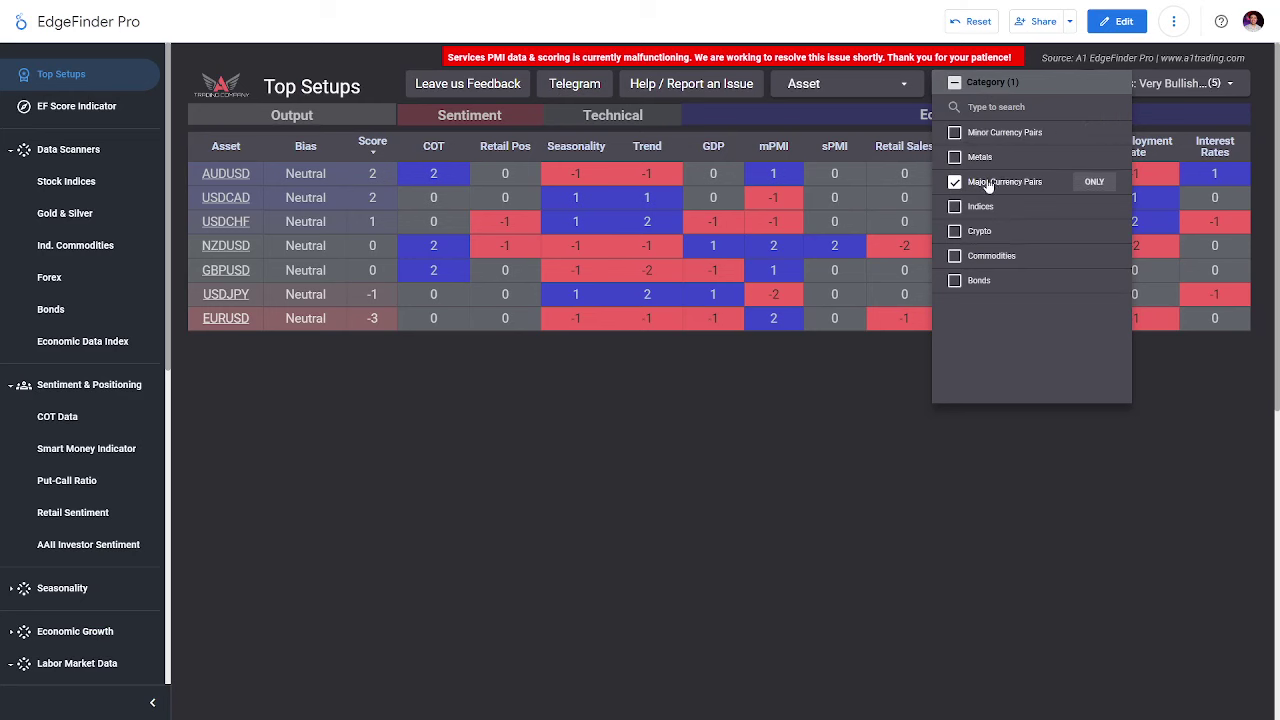
click(1094, 256)
click(657, 420)
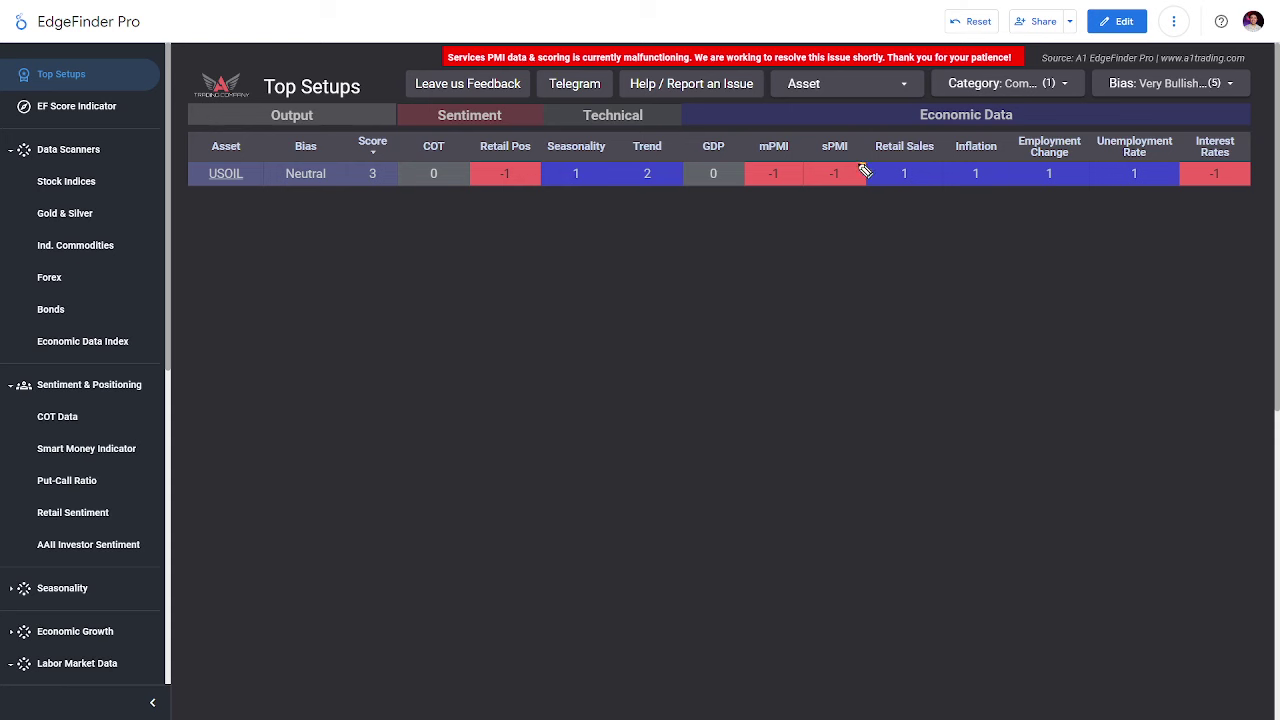
- Mark USOIL's -1 sPMI and write +5 by its score, clear it, and return to the oil chart
mouse_move(860, 166)
mouse_down()
mouse_move(812, 186)
mouse_move(866, 190)
mouse_move(851, 172)
mouse_move(828, 178)
mouse_move(860, 188)
mouse_up()
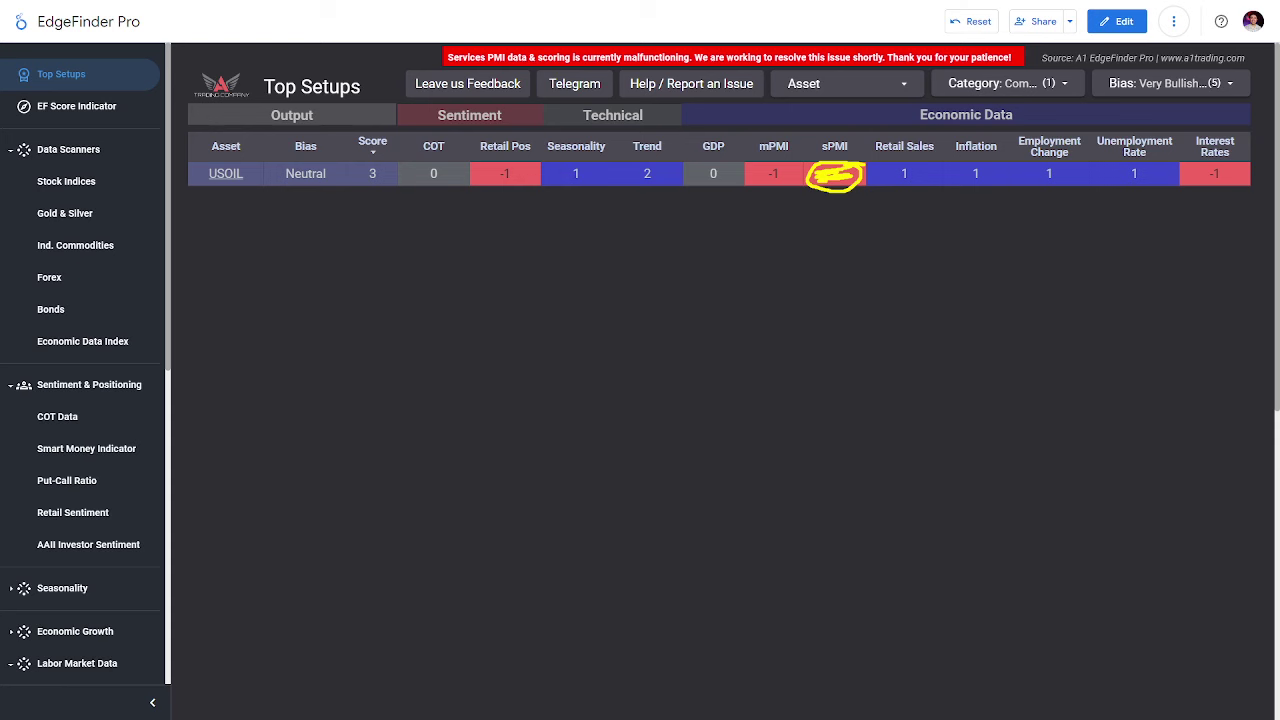
mouse_move(814, 176)
mouse_down()
mouse_move(851, 171)
mouse_move(815, 229)
mouse_move(828, 214)
mouse_move(838, 236)
mouse_move(825, 295)
mouse_move(381, 213)
mouse_up()
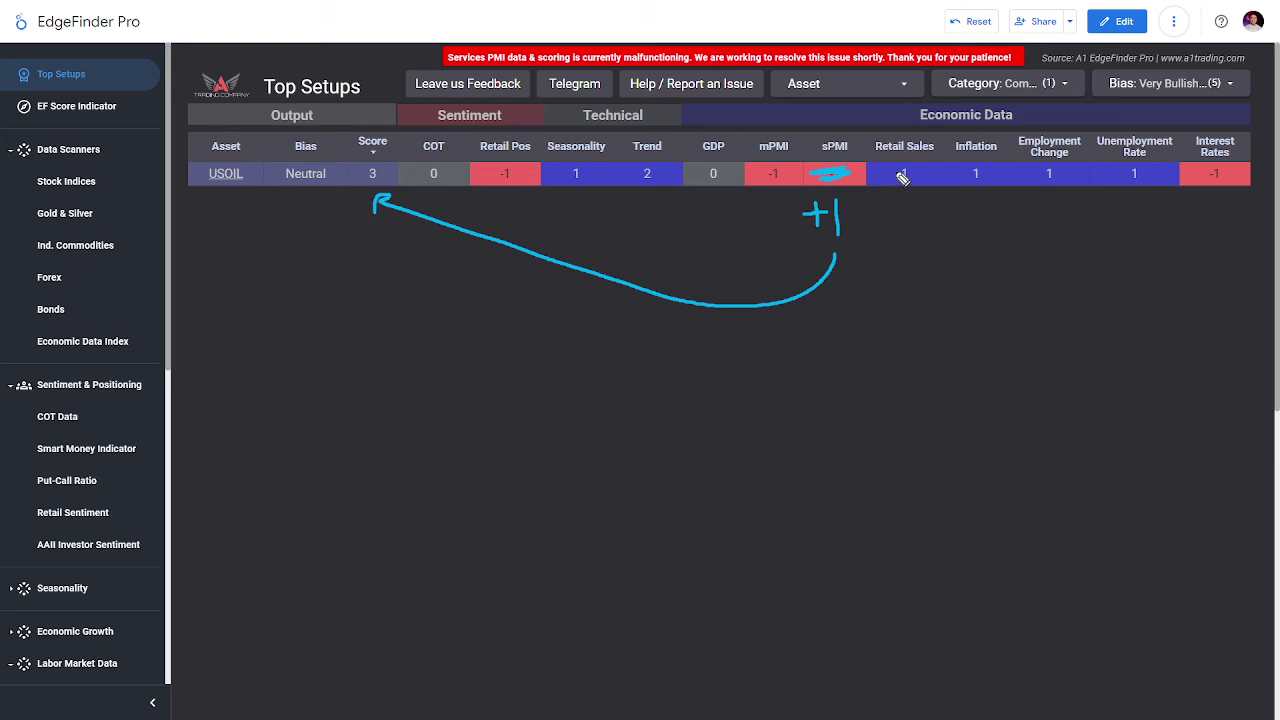
mouse_move(866, 127)
mouse_down()
mouse_move(800, 192)
mouse_move(872, 153)
mouse_move(866, 128)
mouse_up()
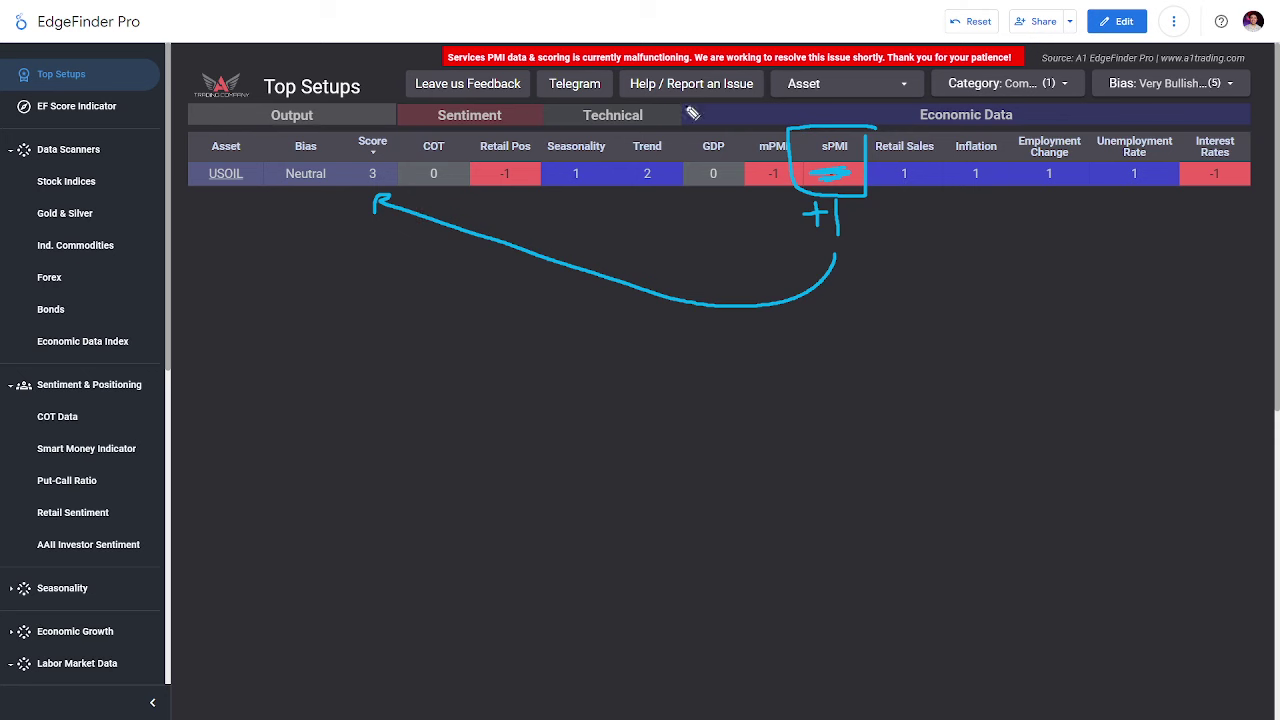
mouse_move(350, 224)
mouse_down()
mouse_move(348, 250)
mouse_move(372, 228)
mouse_move(350, 248)
mouse_up()
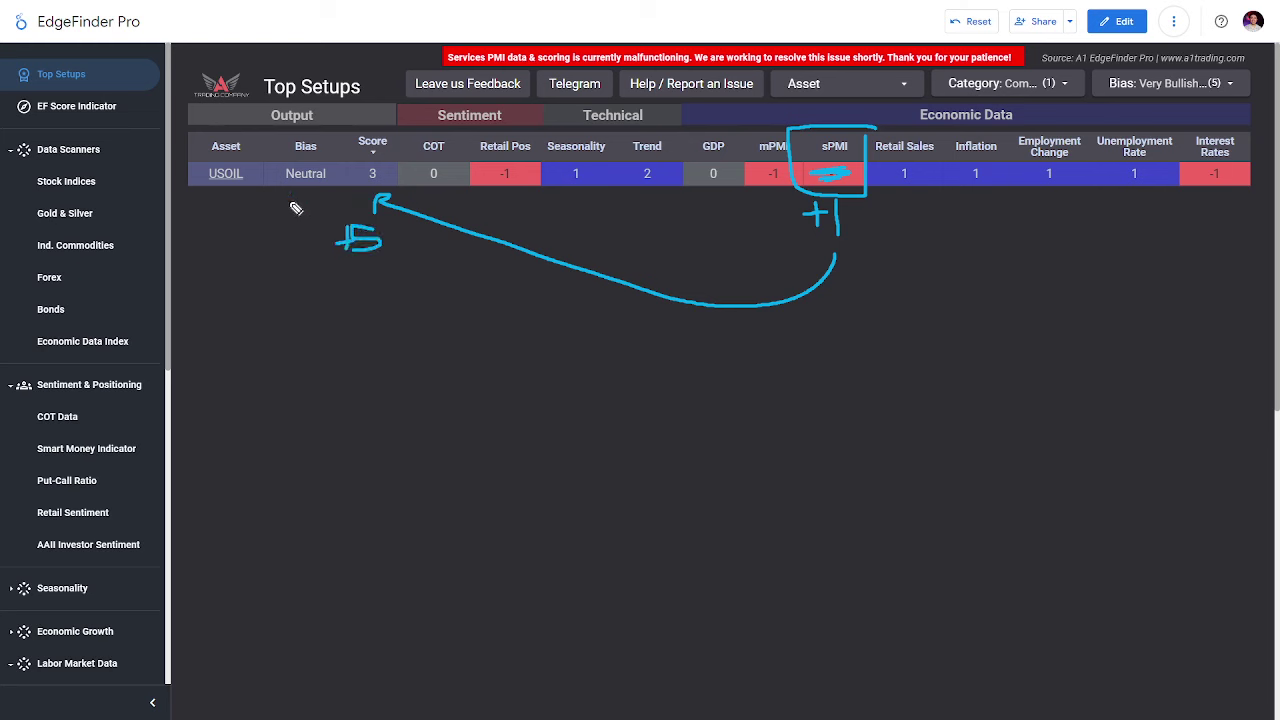
drag(262, 184, 348, 182)
key(Escape)
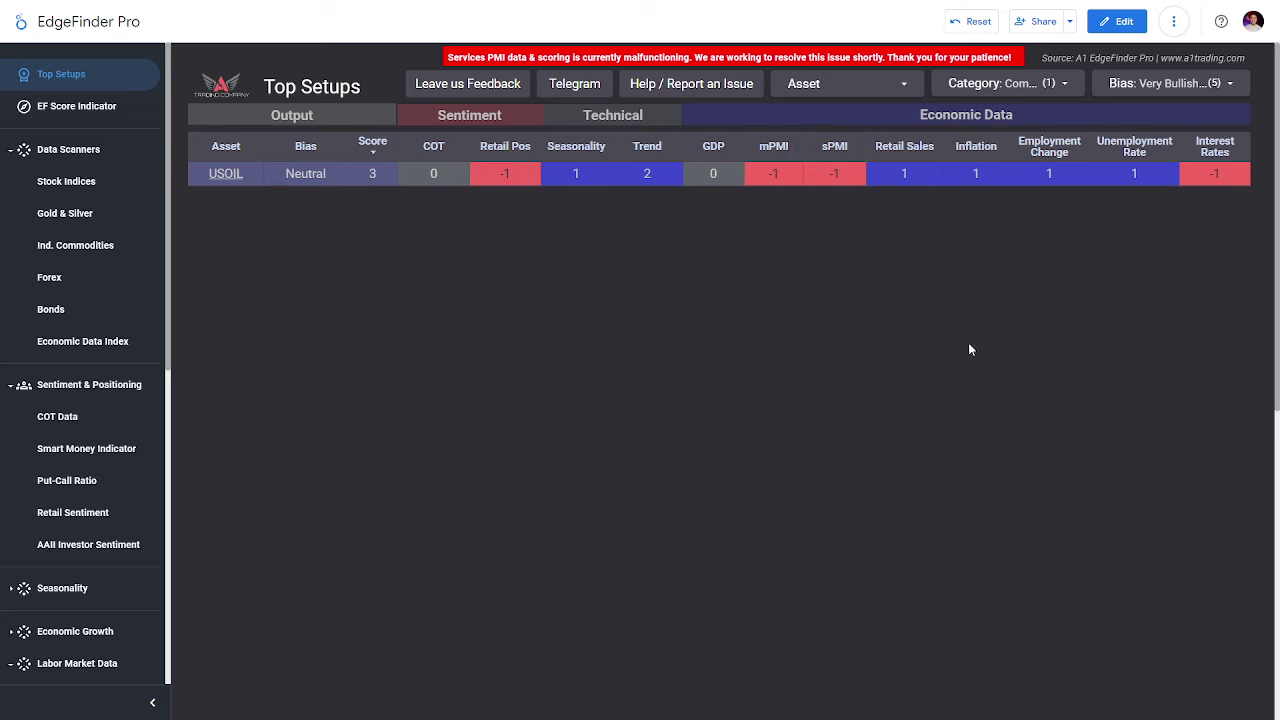
key(alt+Tab)
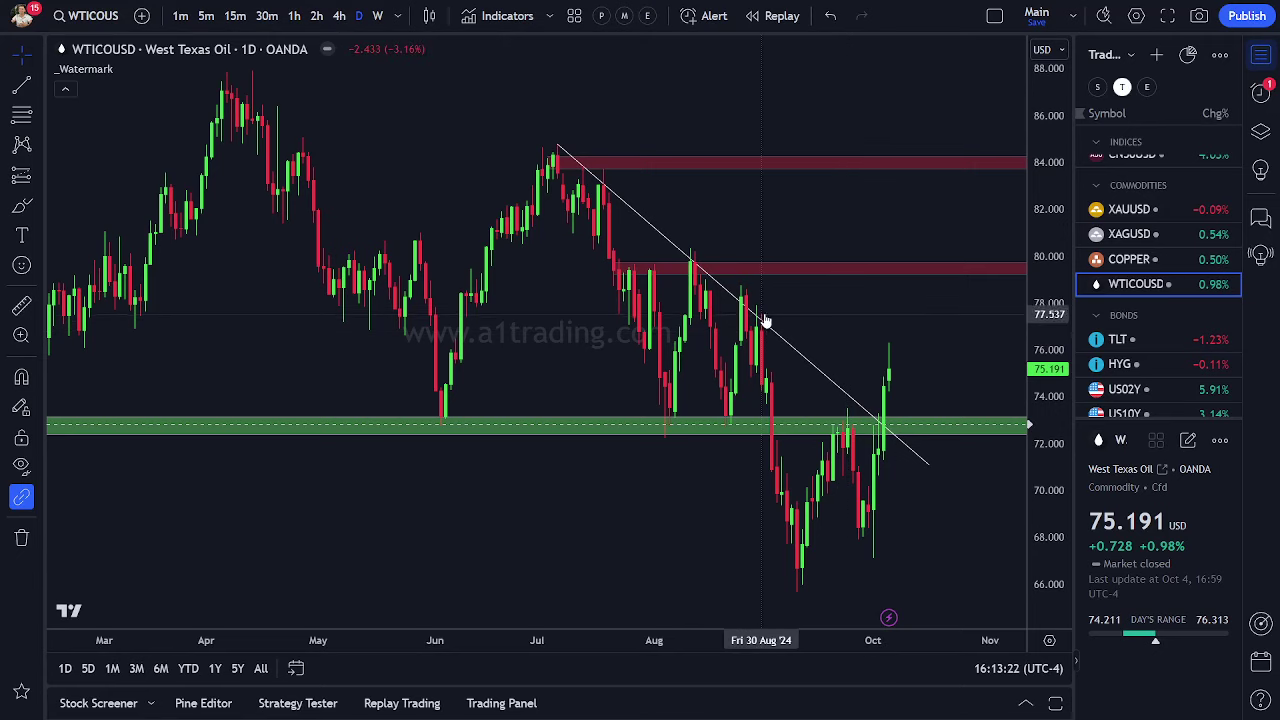
- Draw a Fib retracement from 67.115 to 76.352 and sketch a pullback toward 0.382
scroll(766, 315, up, 3)
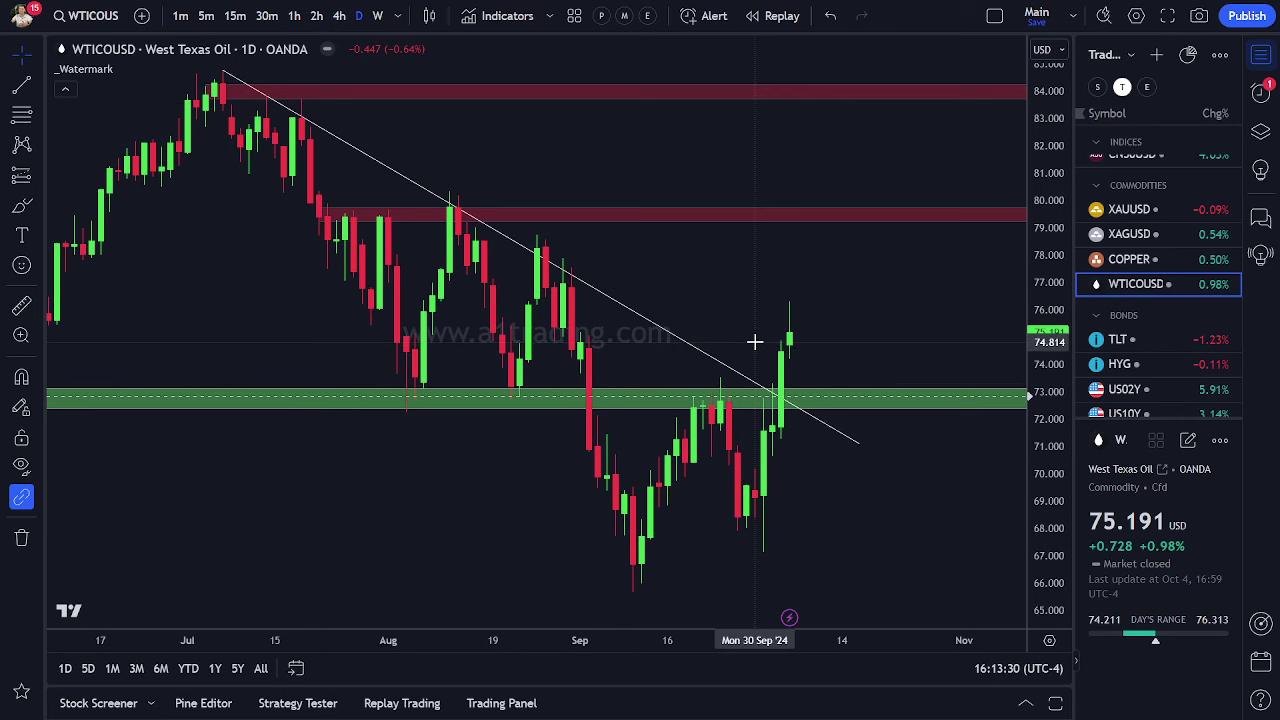
scroll(620, 290, up, 2)
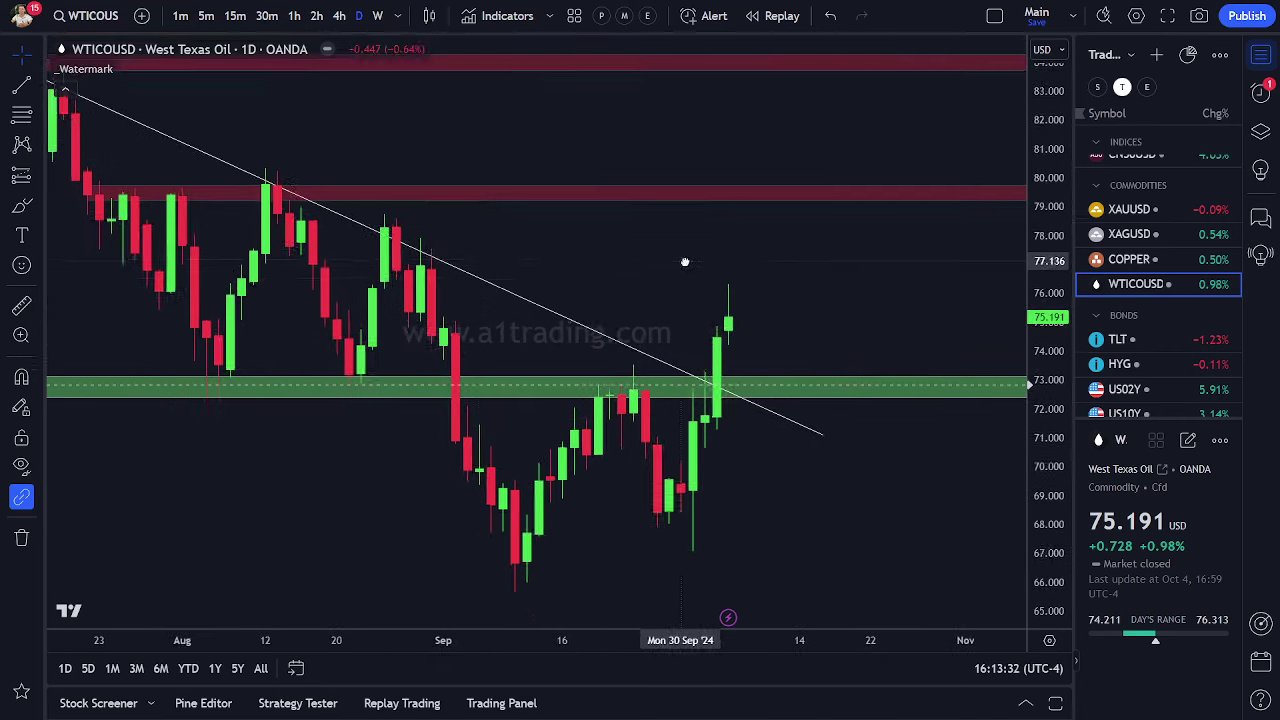
click(22, 115)
click(735, 550)
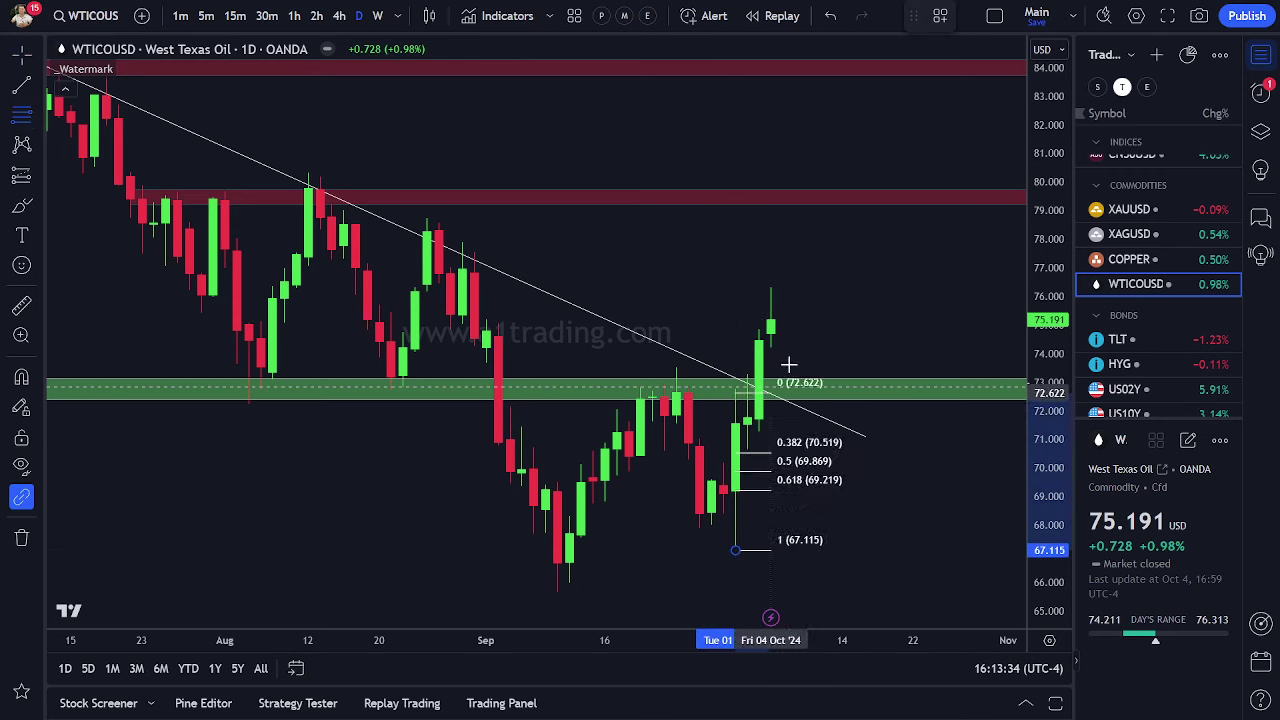
click(913, 286)
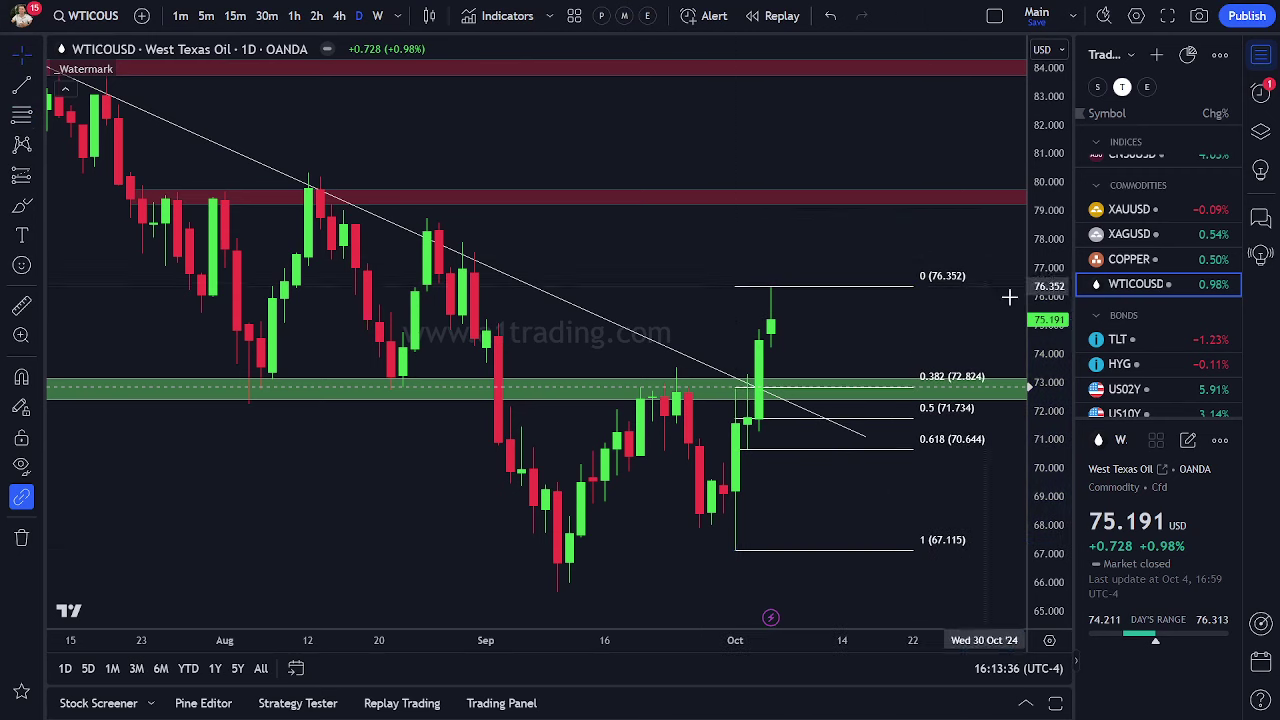
drag(778, 289, 836, 384)
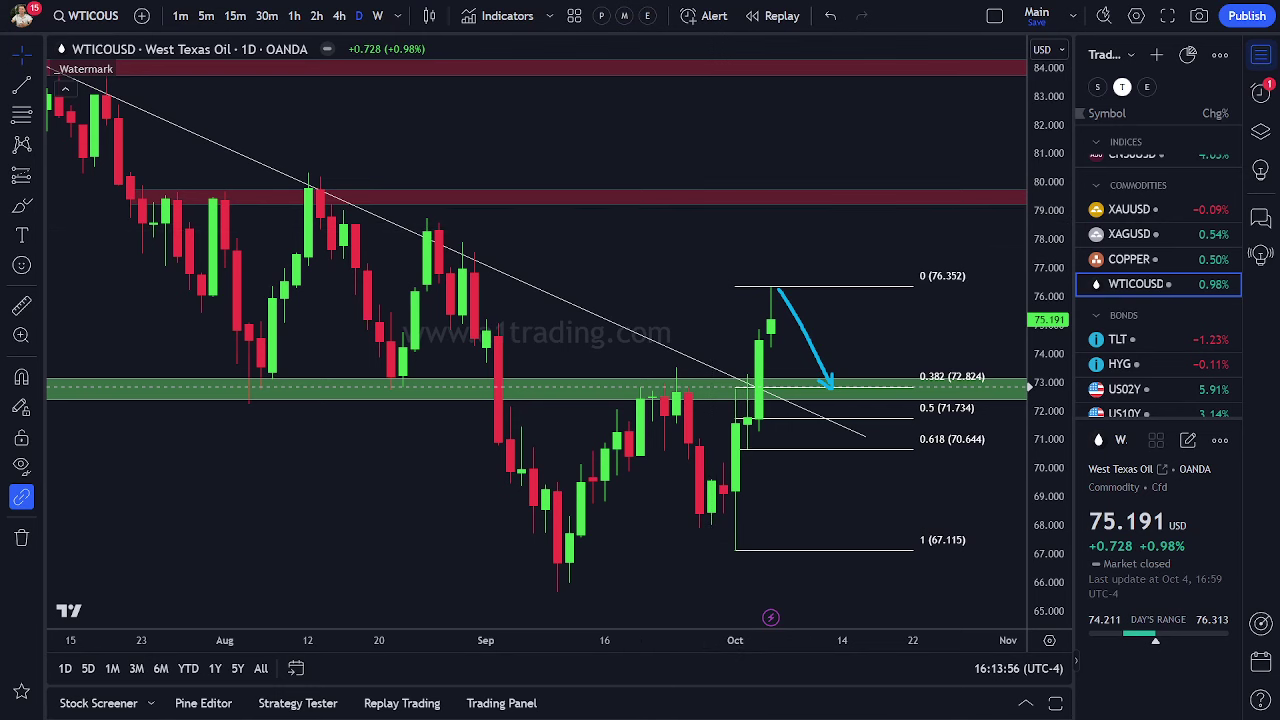
- Underline WTICOUSD, write 'USO' above the chart, circle it, and draw a pullback arc to 0.382
drag(1110, 293, 1100, 300)
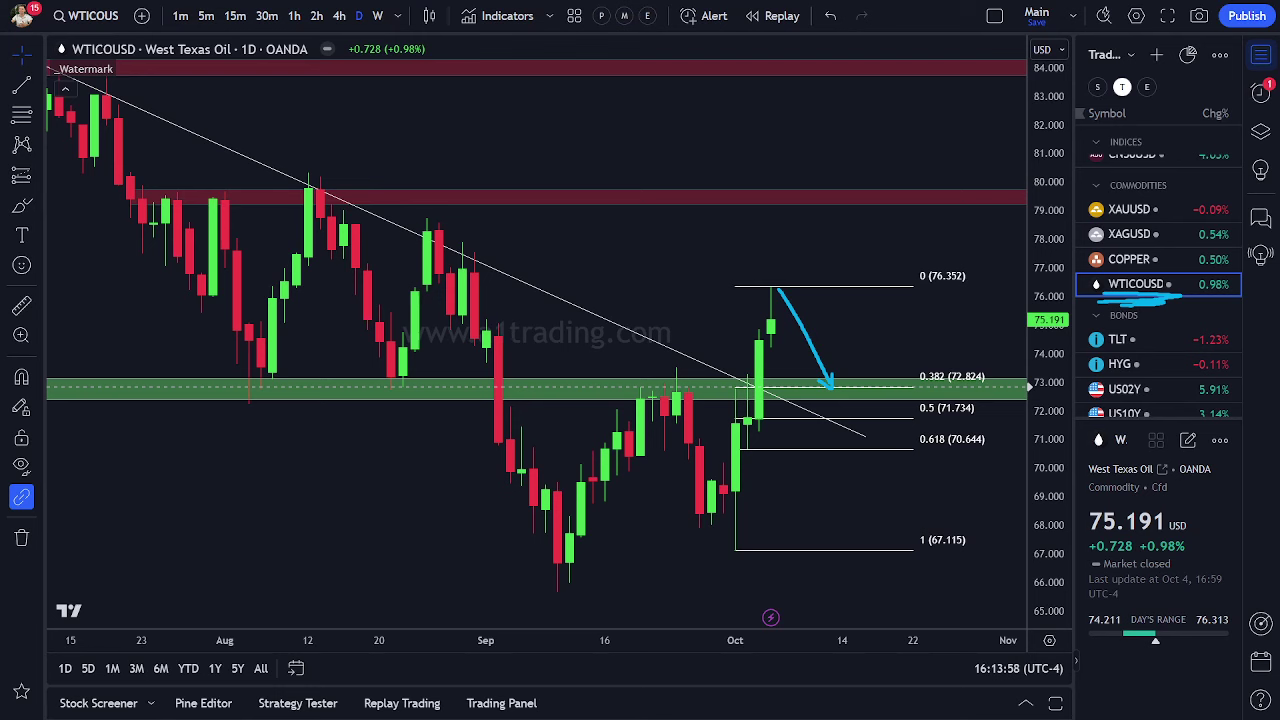
mouse_move(586, 92)
mouse_down()
mouse_move(636, 102)
mouse_move(652, 157)
mouse_up()
drag(770, 124, 778, 124)
mouse_move(66, 54)
mouse_down()
mouse_move(90, 55)
mouse_move(148, 250)
mouse_move(340, 96)
mouse_up()
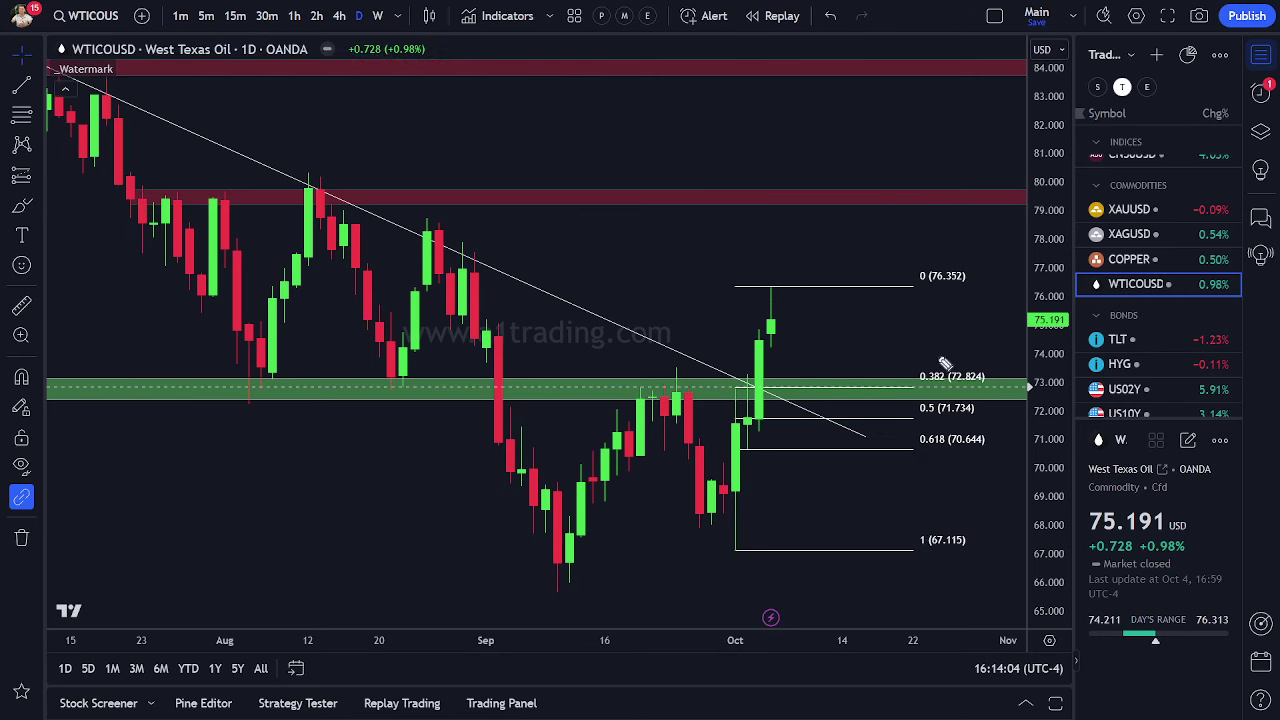
drag(786, 293, 843, 382)
- Switch to the CN50USD China A50 chart and zoom out to show earlier dates
scroll(1150, 355, up, 3)
click(1150, 347)
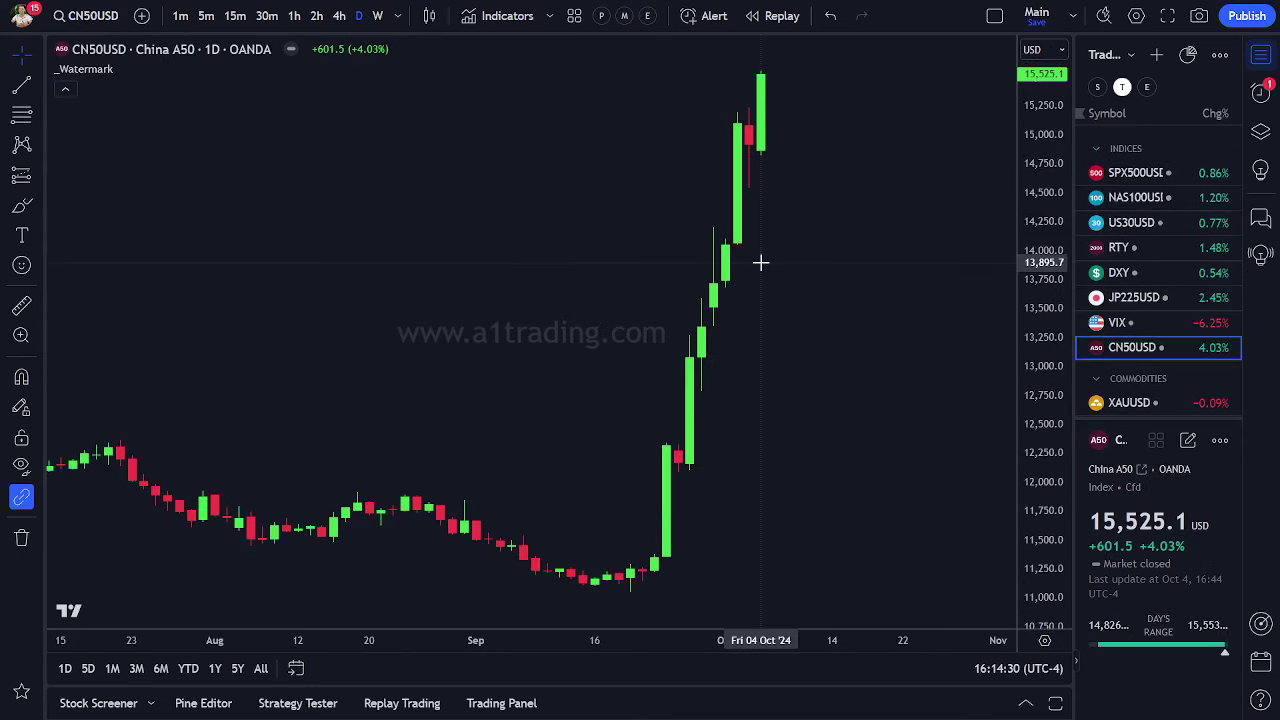
scroll(594, 314, down, 3)
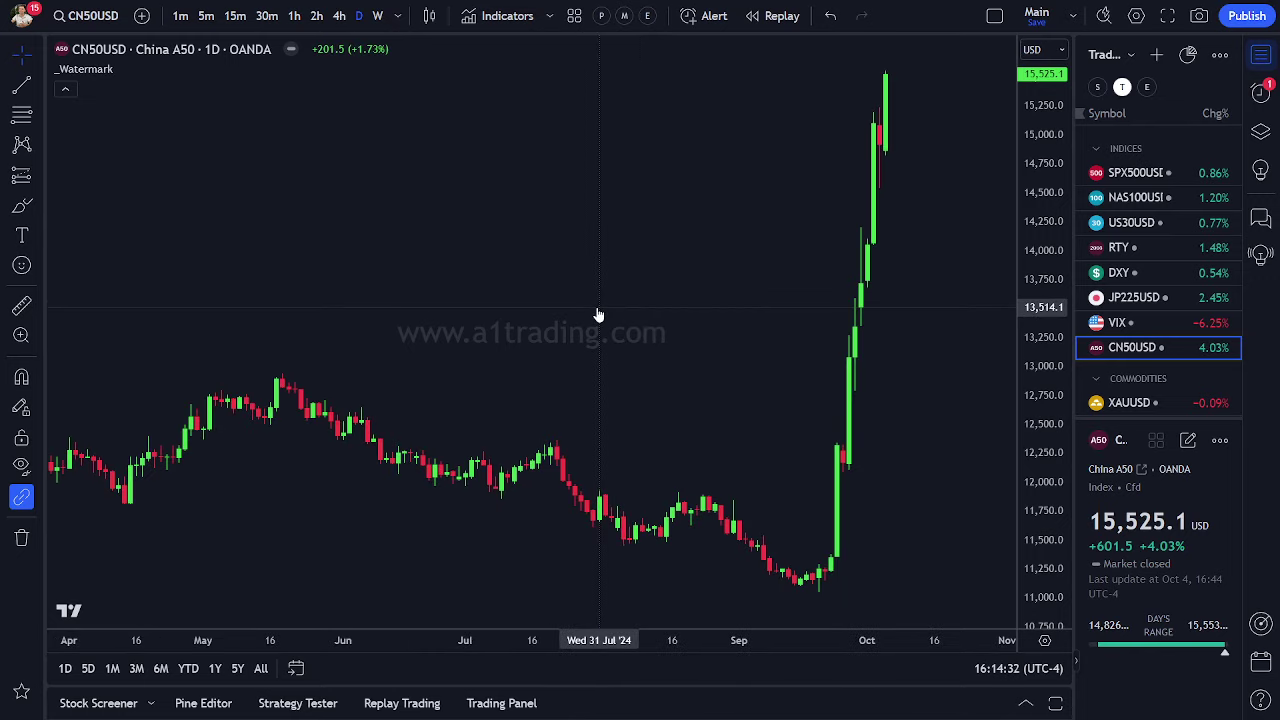
drag(615, 303, 699, 292)
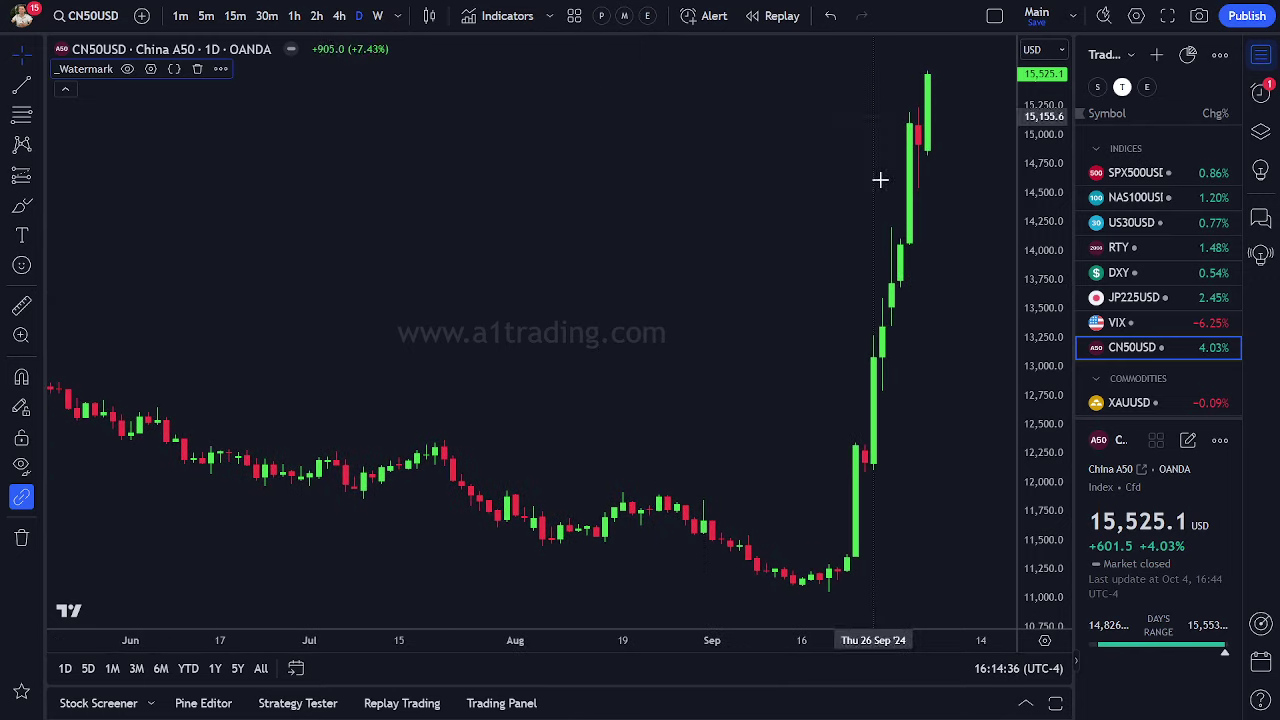
scroll(777, 263, down, 4)
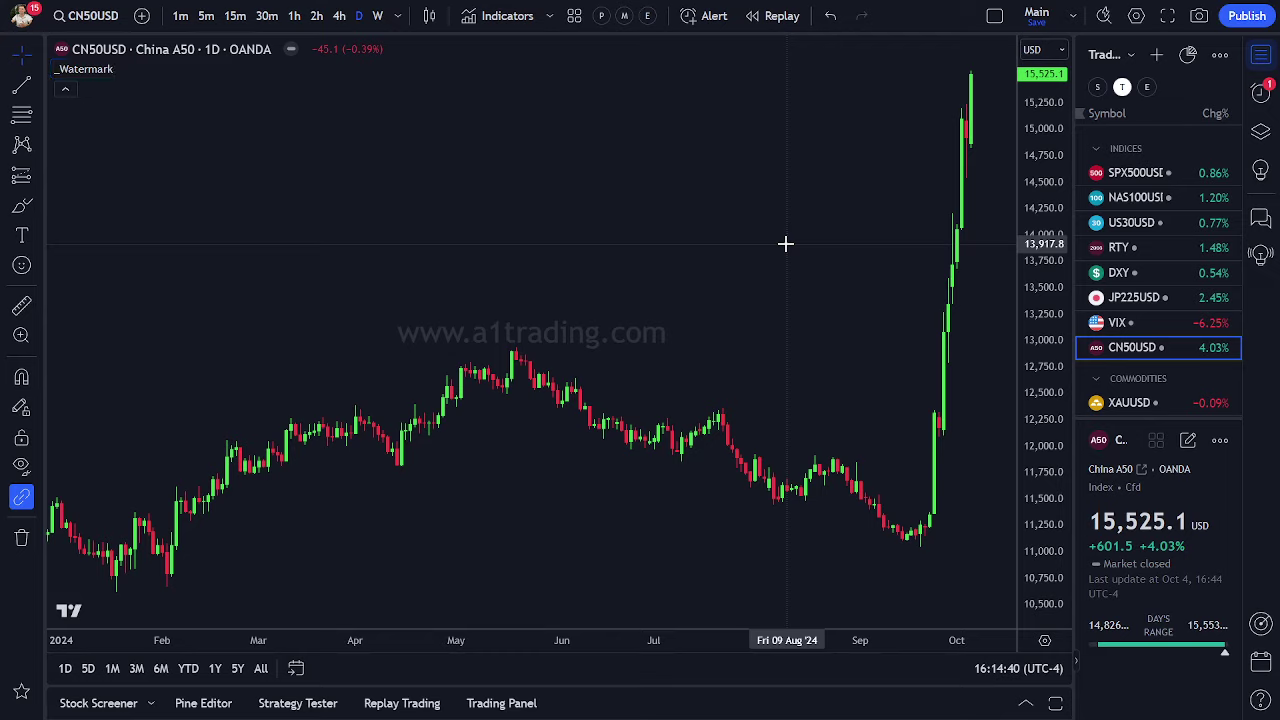
- Open the FXI China Large-Cap ETF chart, then the KWEB China Internet ETF daily chart
text(FXI)
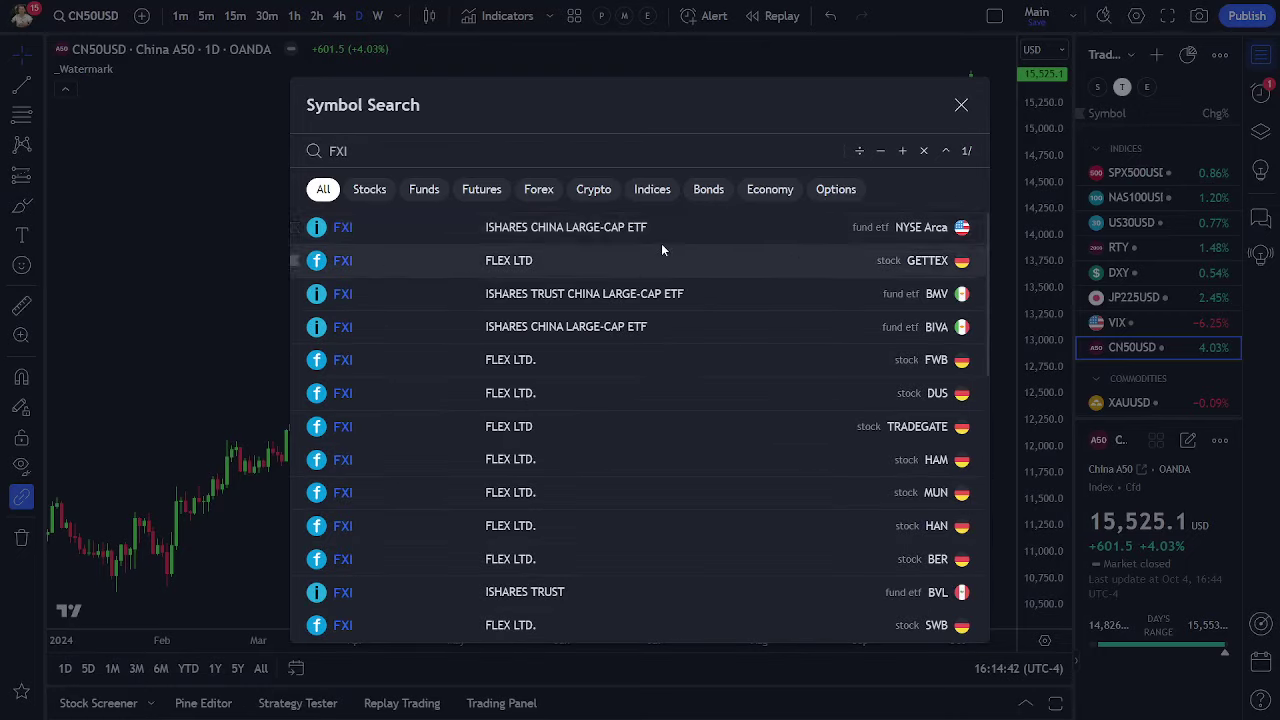
click(675, 238)
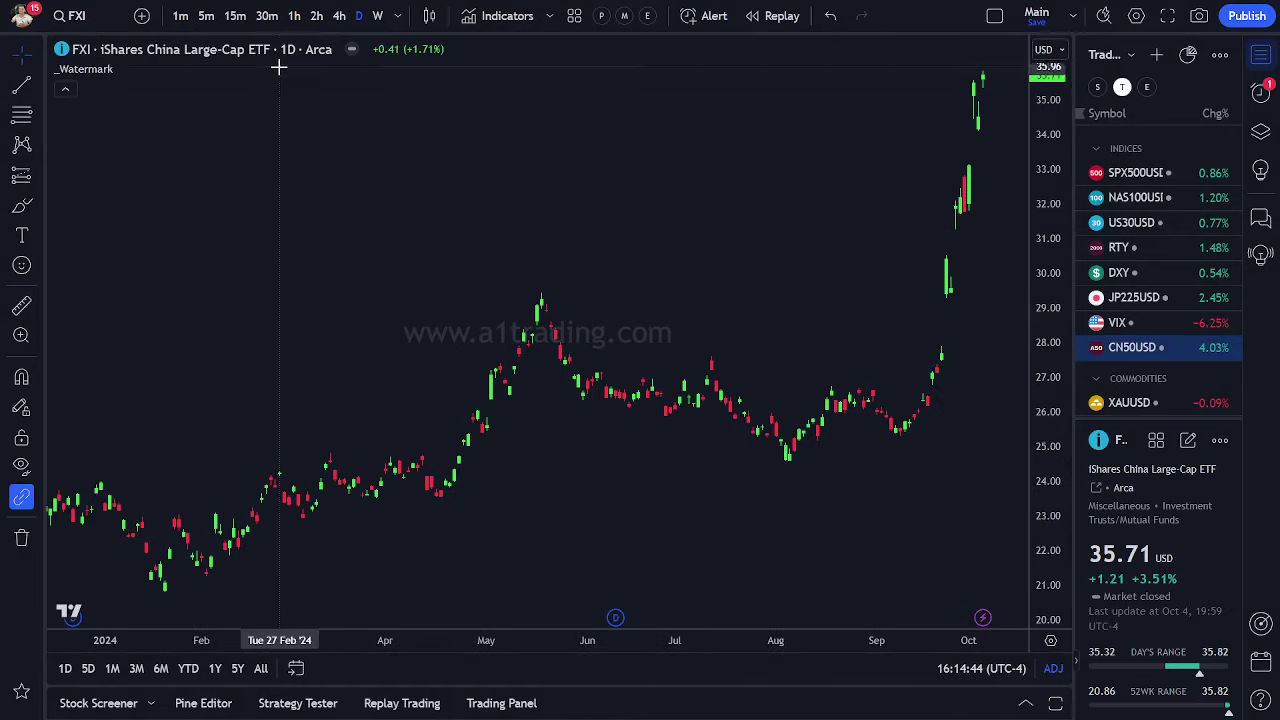
text(KWEB)
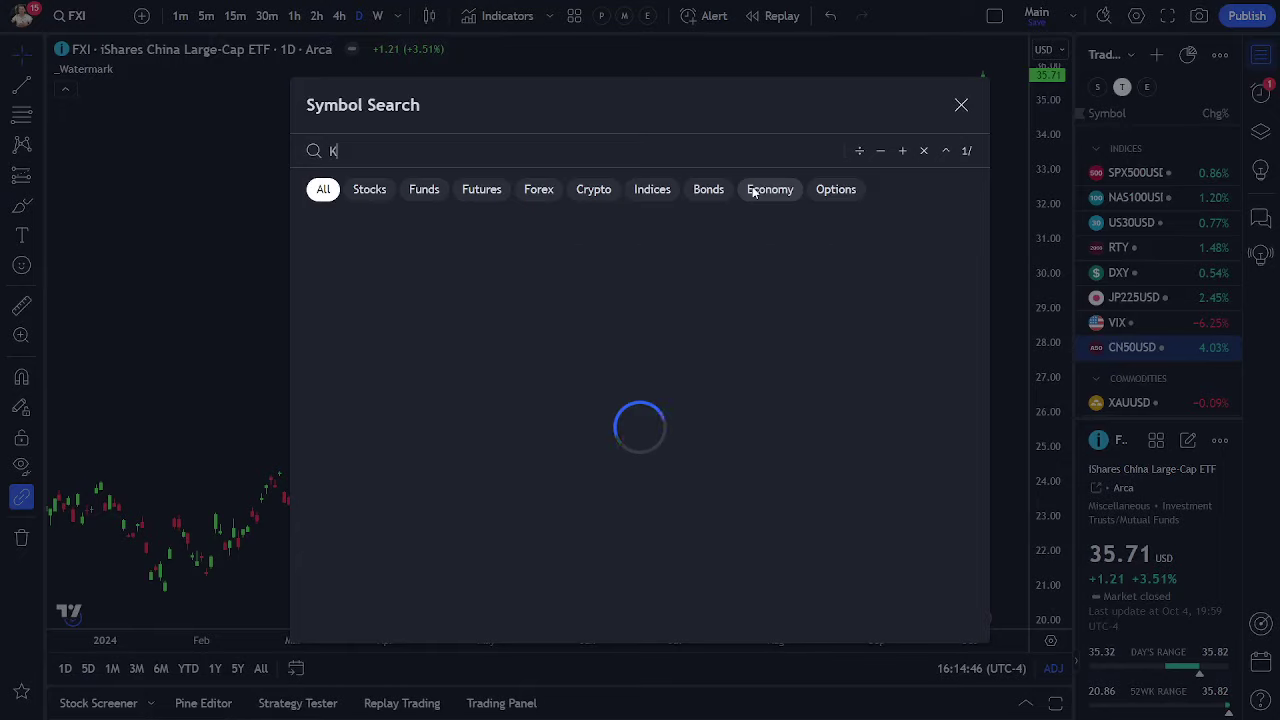
click(605, 229)
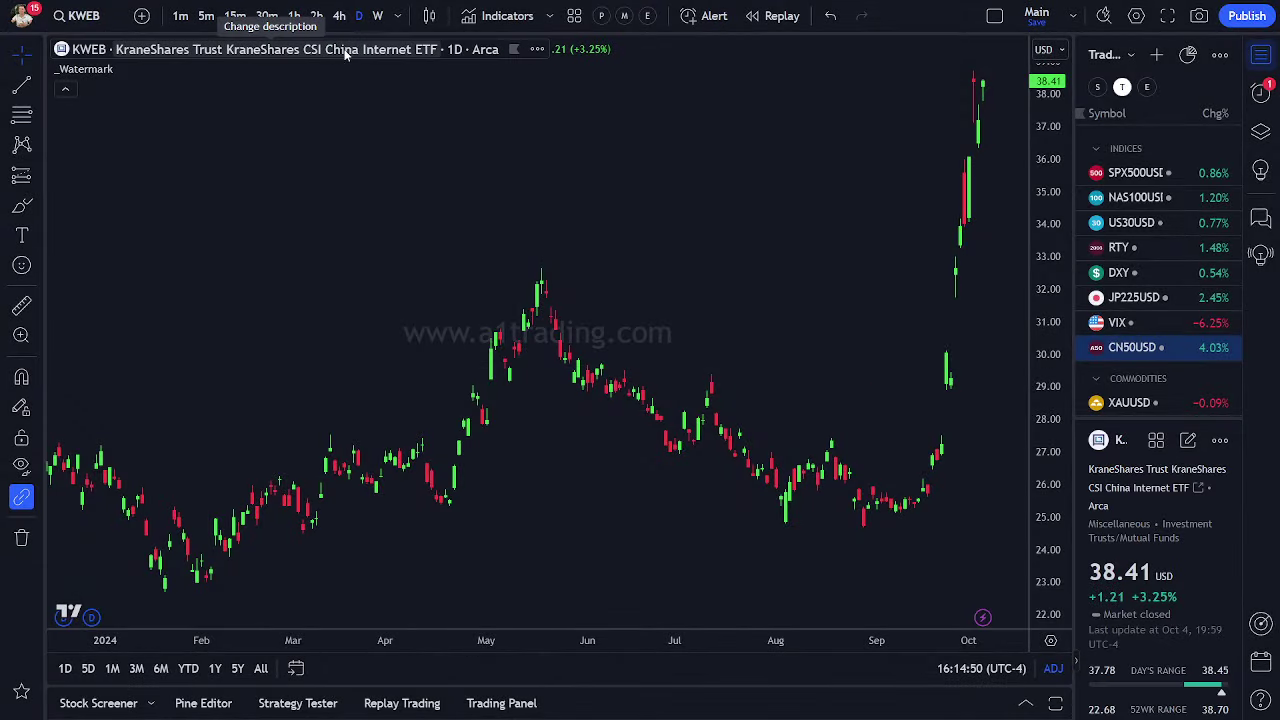
drag(983, 107, 907, 107)
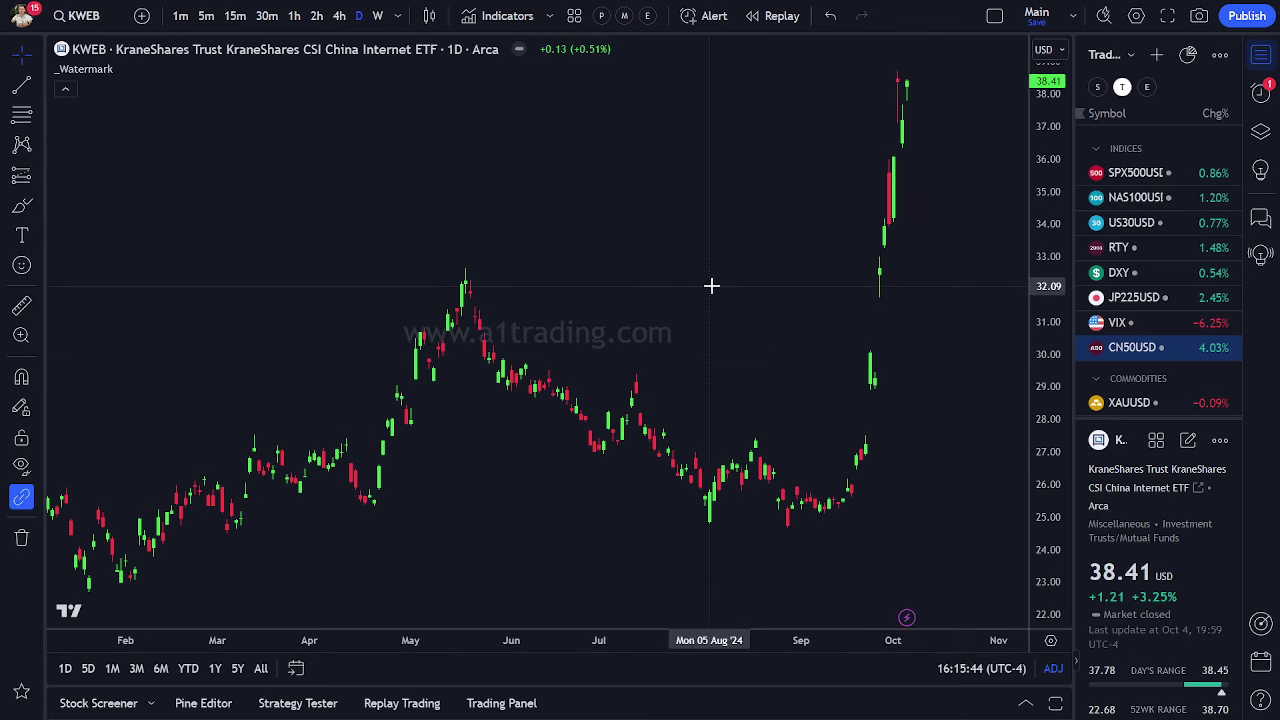
- Return to the WTICOUSD daily chart, zoomed in on its 67.115–76.352 Fibonacci levels
scroll(1170, 288, down, 3)
scroll(1170, 288, down, 1)
click(1168, 277)
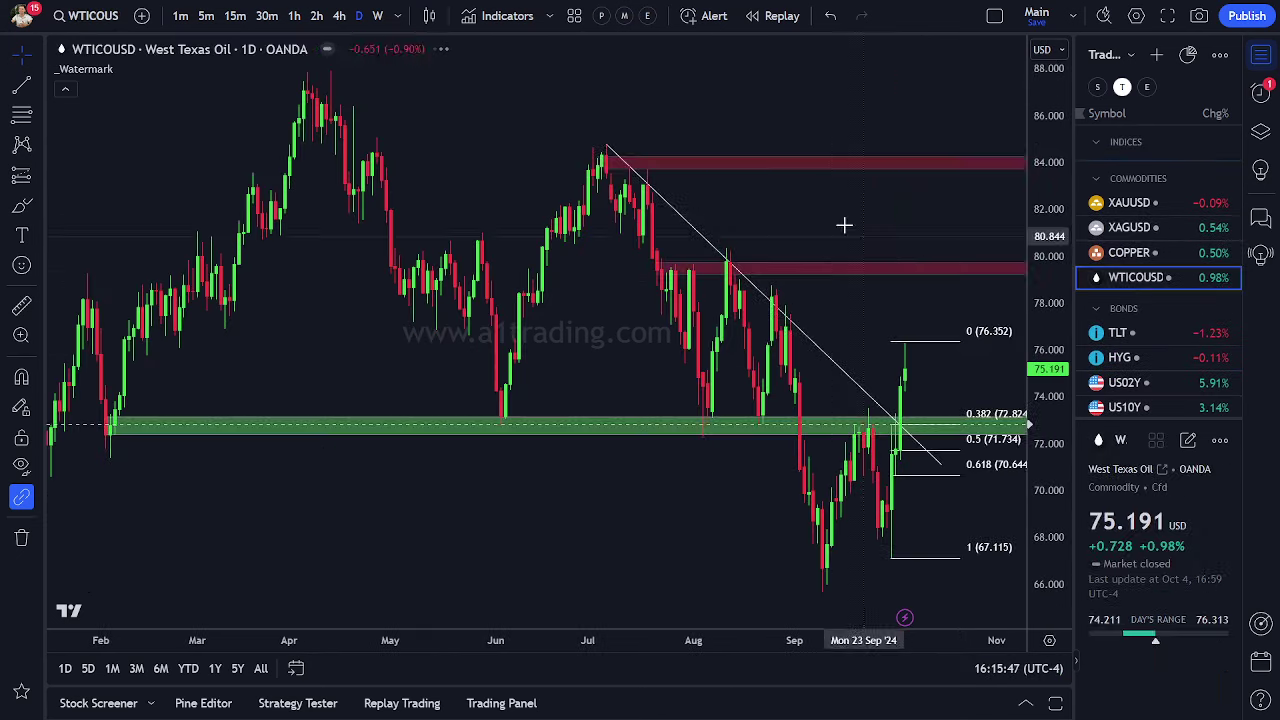
scroll(760, 260, up, 3)
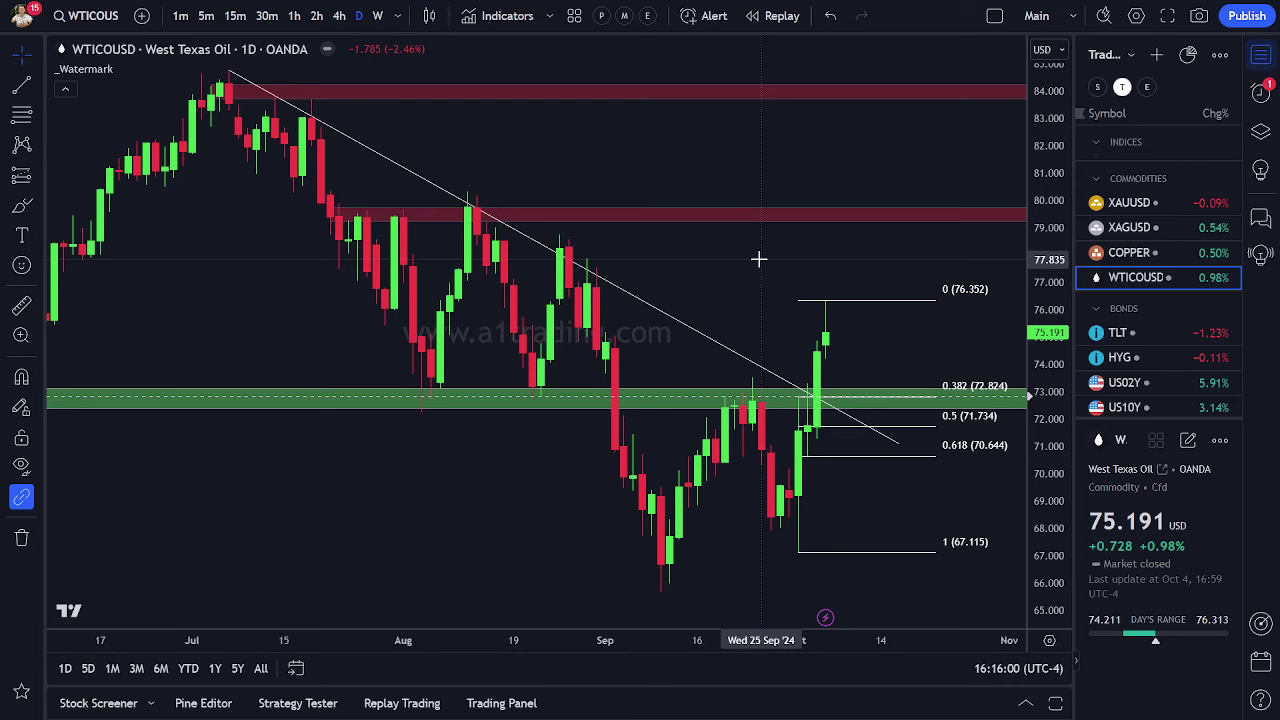
drag(759, 259, 754, 258)
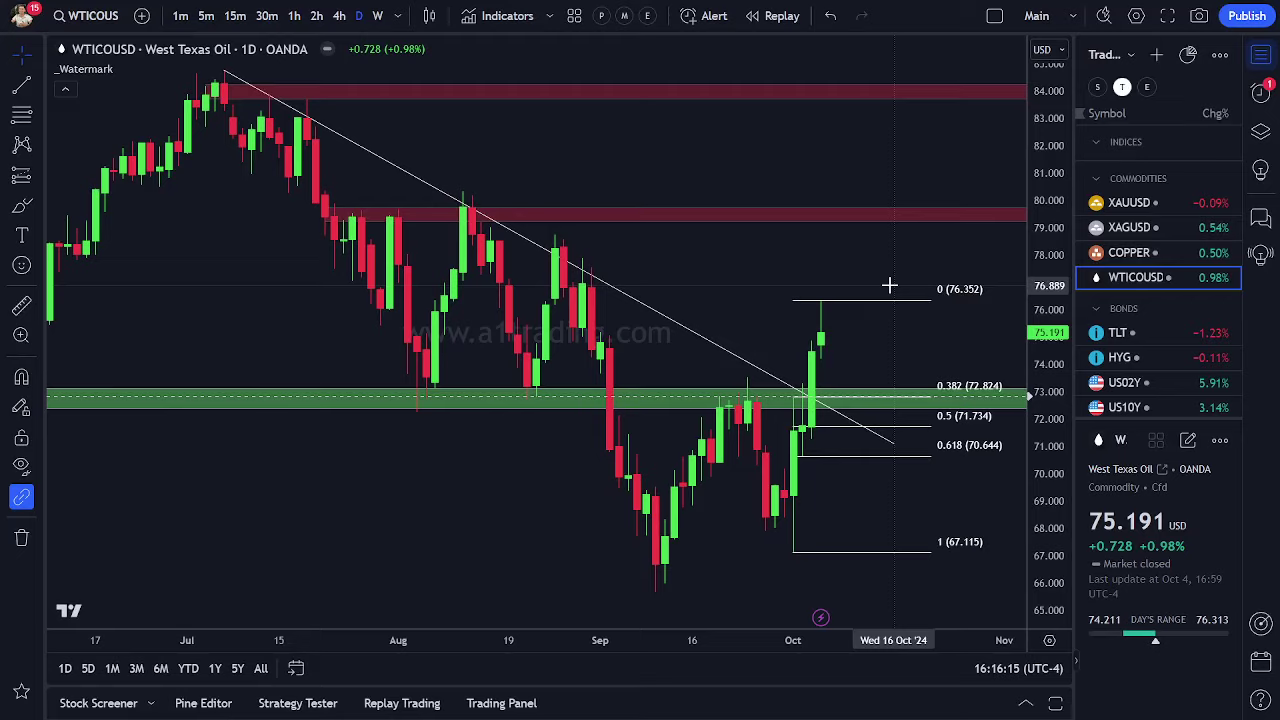
drag(808, 157, 771, 149)
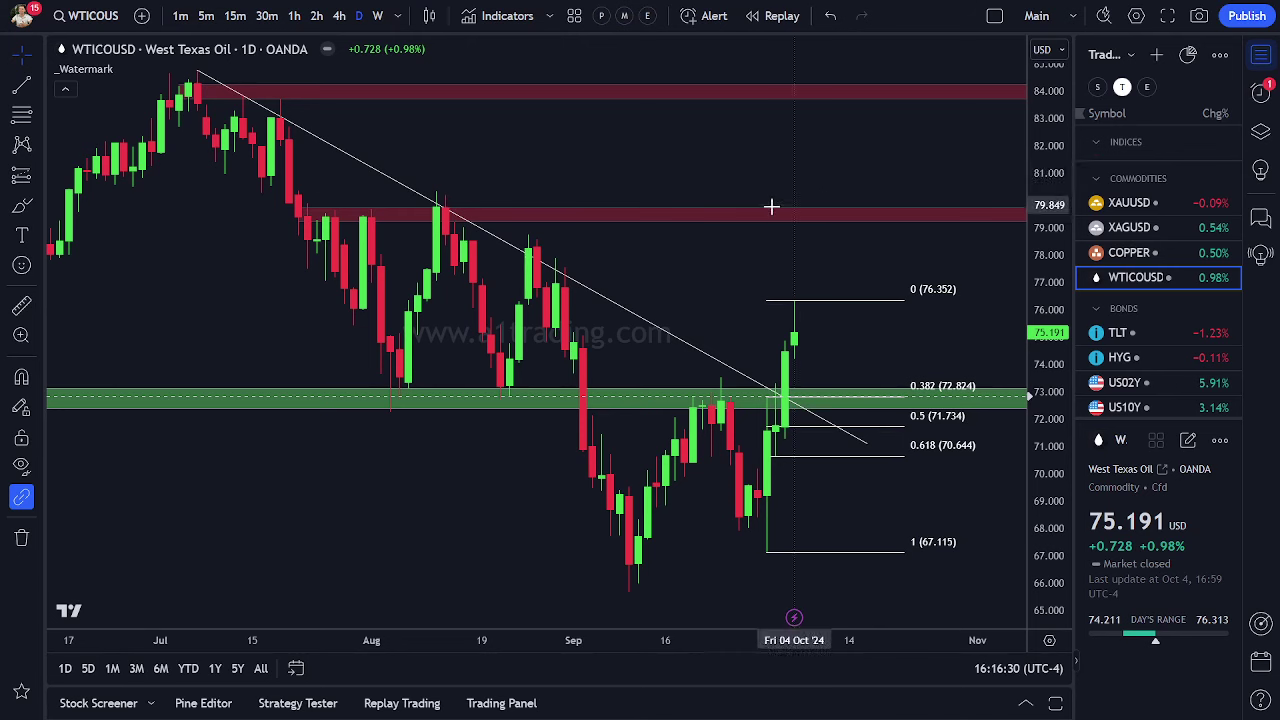
scroll(663, 163, left, 1)
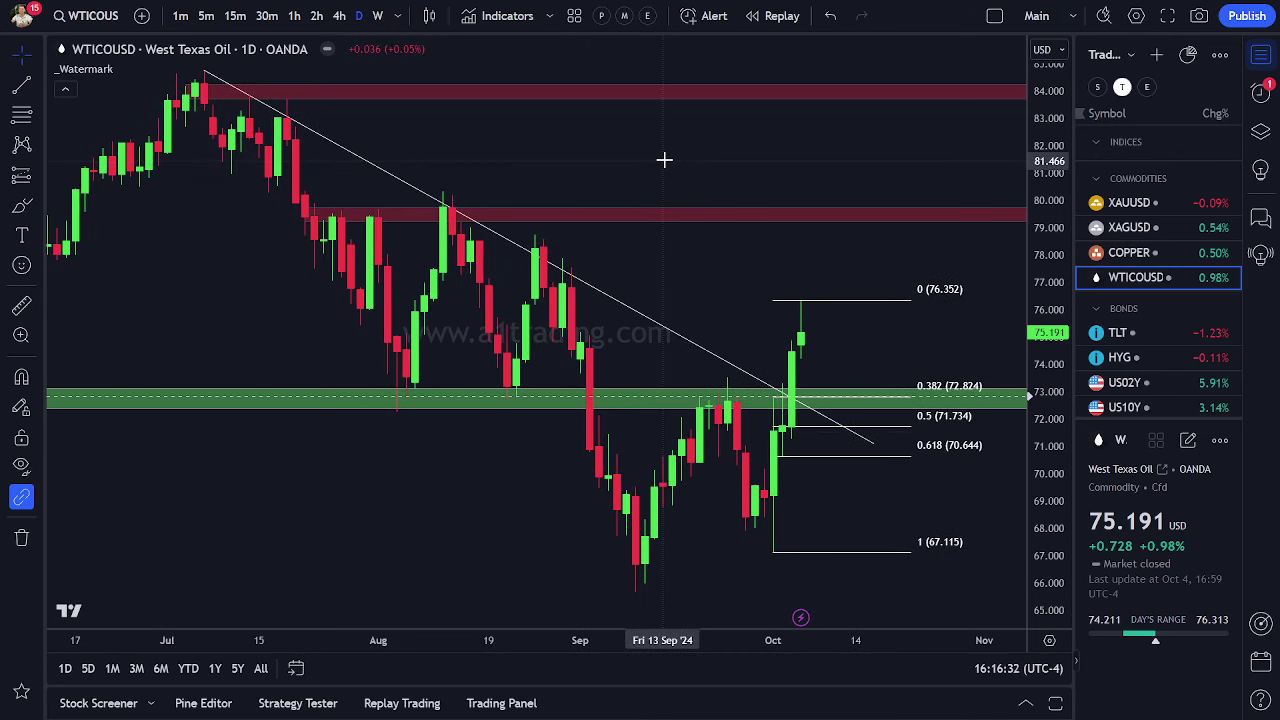